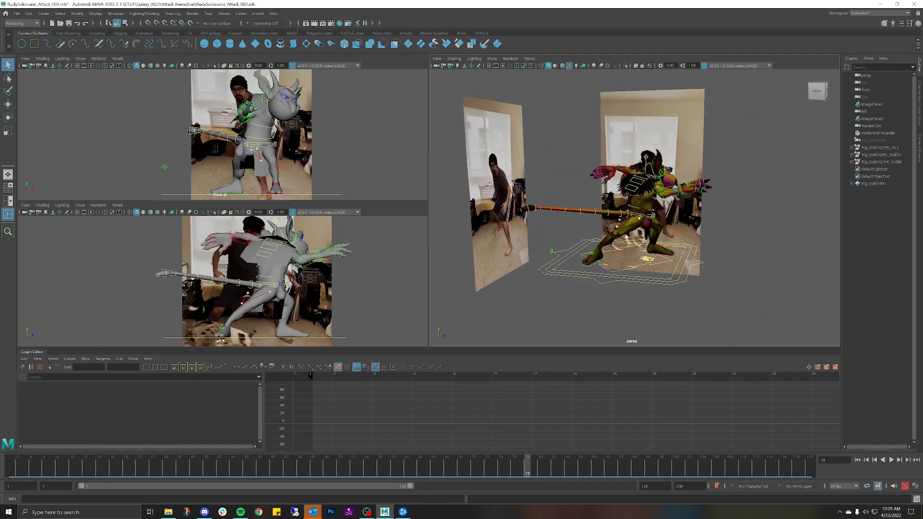
# - Select the goblin's right foot control and play the animation alongside the two reference image planes
pyautogui.click(604, 262)
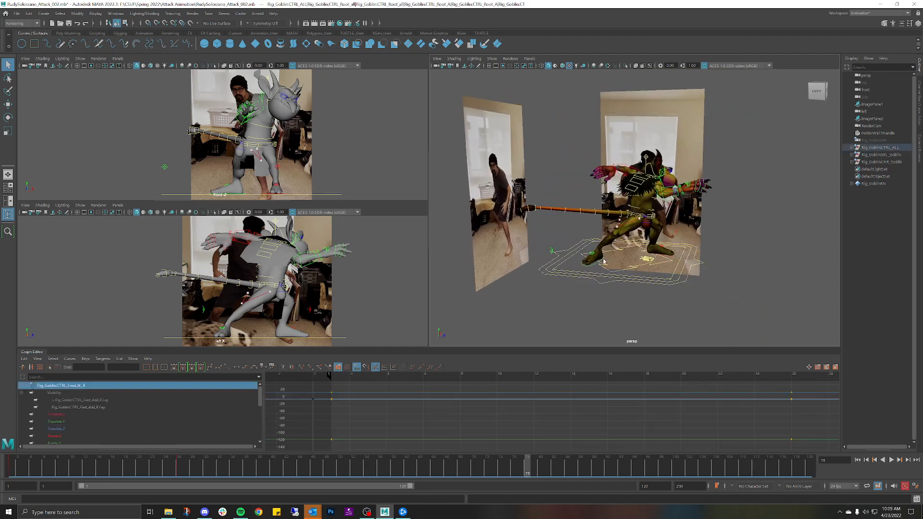
pyautogui.keyDown('alt'); pyautogui.moveTo(720, 254); pyautogui.dragTo(680, 253); pyautogui.keyUp('alt')
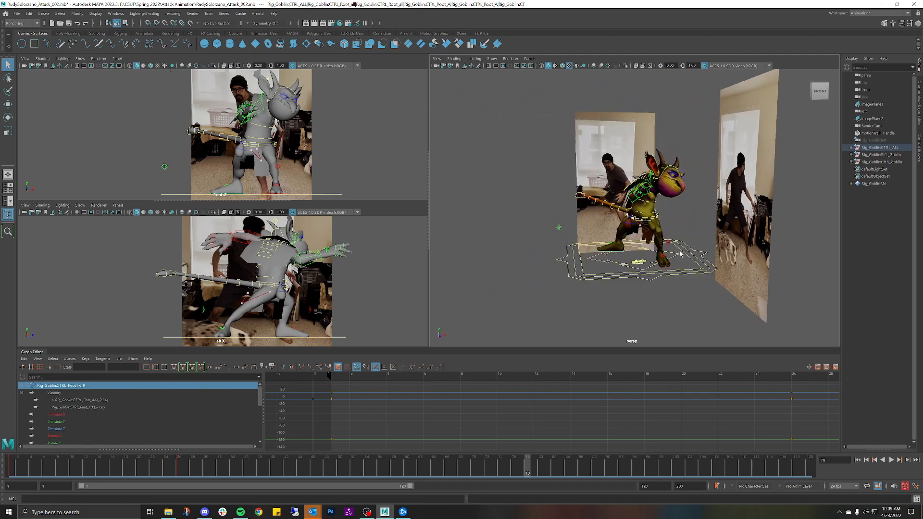
pyautogui.keyDown('alt'); pyautogui.moveTo(667, 246); pyautogui.dragTo(686, 252); pyautogui.keyUp('alt')
pyautogui.hotkey('alt', 'v')
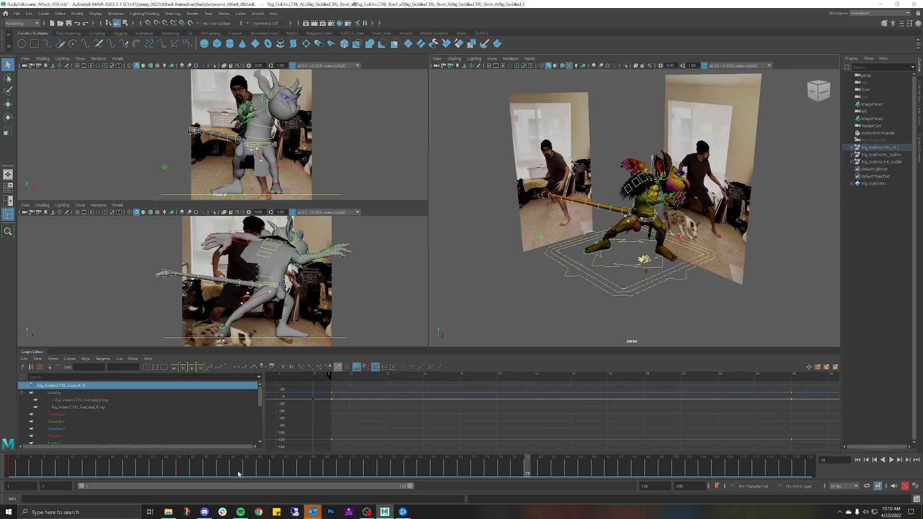
pyautogui.hotkey('alt', 'v')
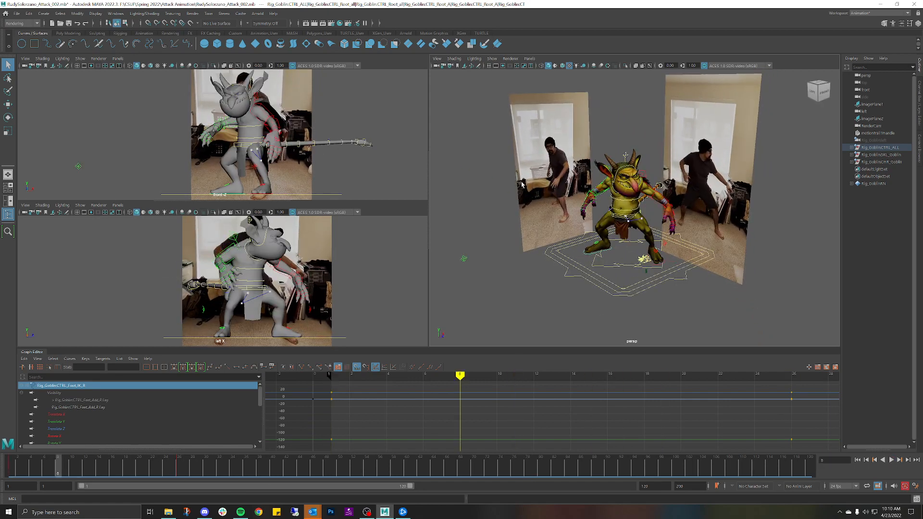
# - Scrub from frame 1 to frame 26 and examine the goblin's wind-up pose against the reference footage
pyautogui.scroll(4, 623, 200)
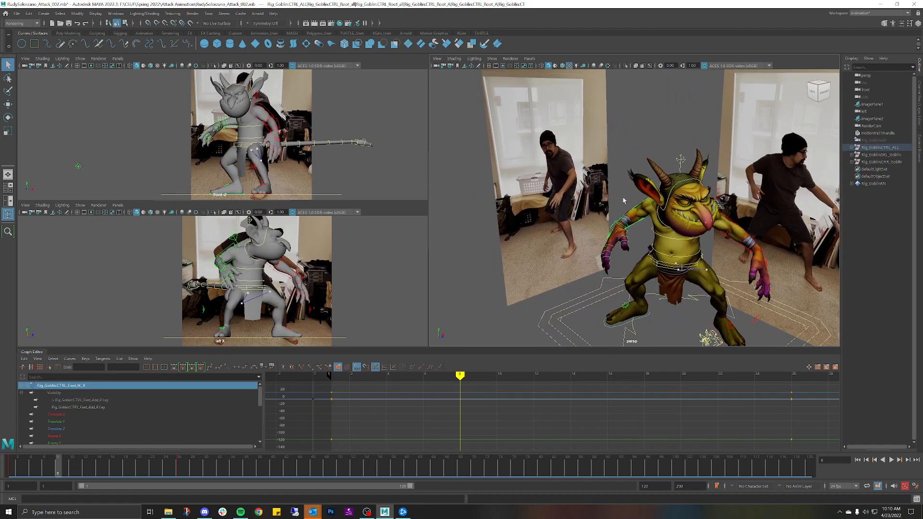
pyautogui.keyDown('alt'); pyautogui.moveTo(624, 200); pyautogui.dragTo(547, 174); pyautogui.keyUp('alt')
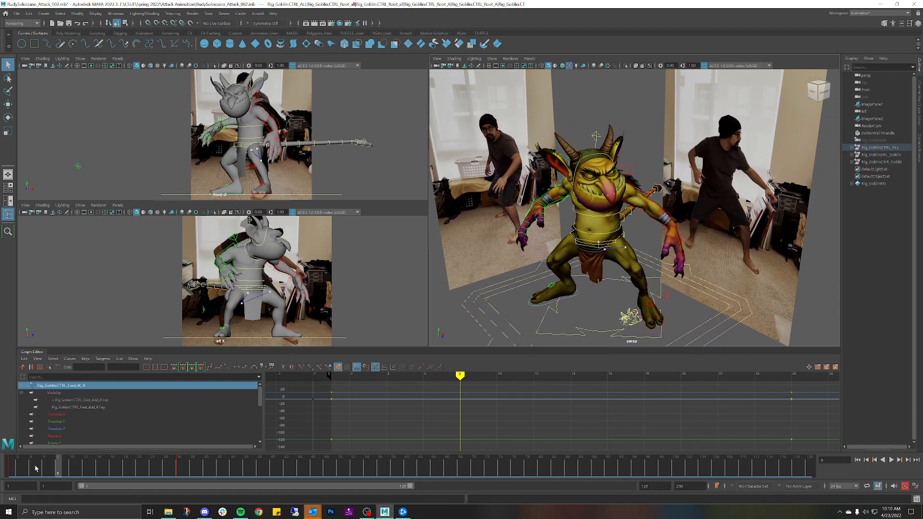
pyautogui.click(11, 467)
pyautogui.moveTo(11, 468); pyautogui.dragTo(180, 462)
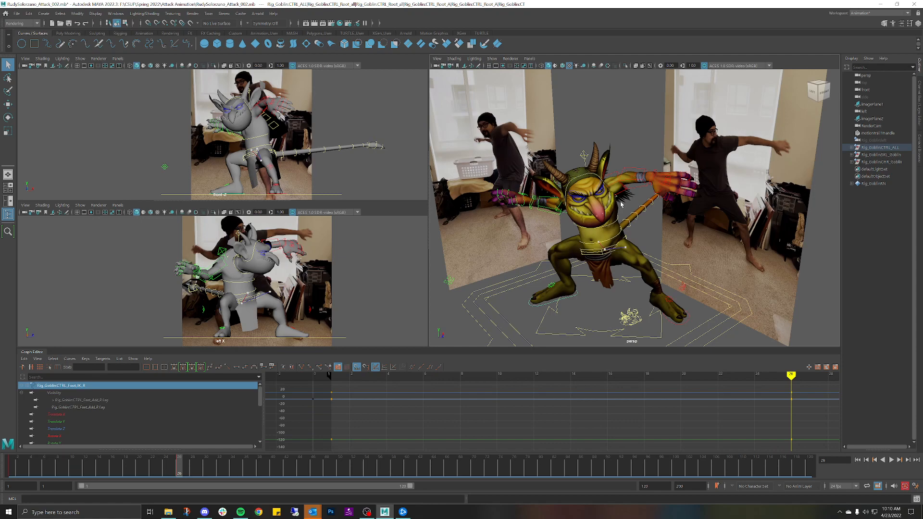
pyautogui.scroll(-3, 620, 204)
pyautogui.scroll(2, 625, 208)
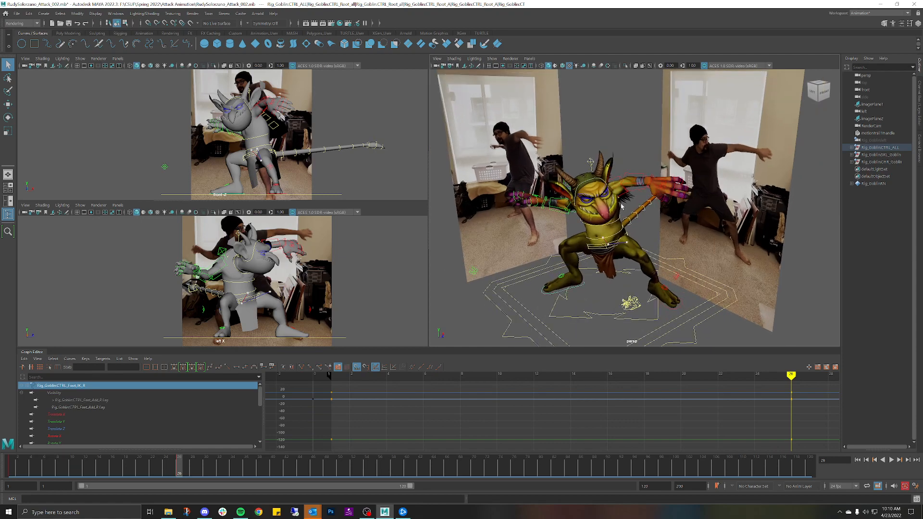
pyautogui.moveTo(651, 224)
pyautogui.keyDown('alt'); pyautogui.mouseDown(button='middle')
pyautogui.moveTo(633, 228)
pyautogui.moveTo(645, 226)
pyautogui.mouseUp(button='middle'); pyautogui.keyUp('alt')
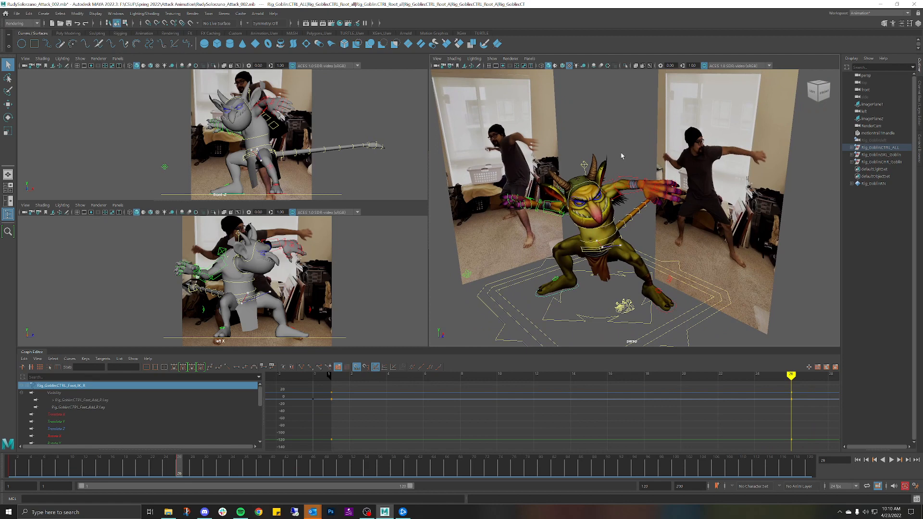
pyautogui.scroll(2, 619, 154)
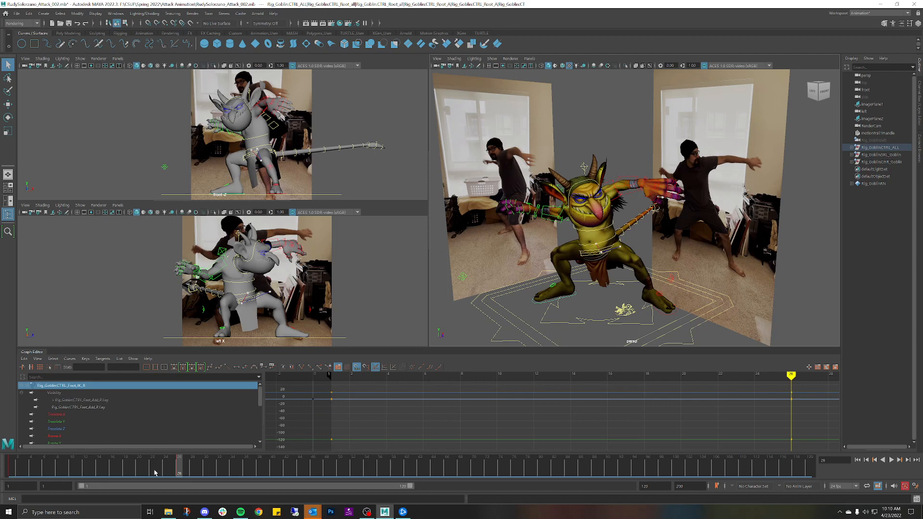
# - Scrub to frame 38 and inspect the goblin's swing pose against the reference from several angles
pyautogui.moveTo(174, 469); pyautogui.dragTo(260, 472)
pyautogui.scroll(-3, 693, 276)
pyautogui.keyDown('alt'); pyautogui.moveTo(694, 275); pyautogui.dragTo(667, 273, button='middle'); pyautogui.keyUp('alt')
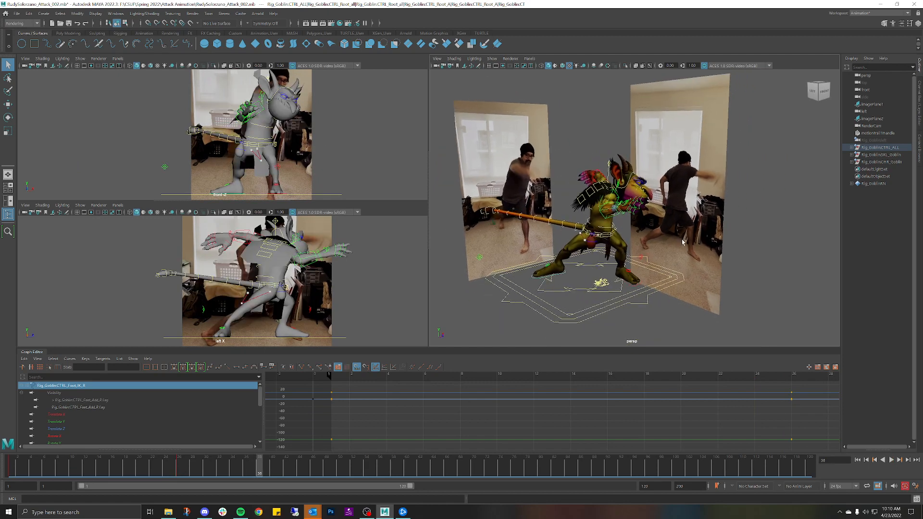
pyautogui.moveTo(709, 250)
pyautogui.keyDown('alt'); pyautogui.mouseDown()
pyautogui.moveTo(663, 251)
pyautogui.moveTo(714, 246)
pyautogui.mouseUp(); pyautogui.keyUp('alt')
pyautogui.keyDown('alt'); pyautogui.moveTo(619, 203); pyautogui.dragTo(673, 214, button='middle'); pyautogui.keyUp('alt')
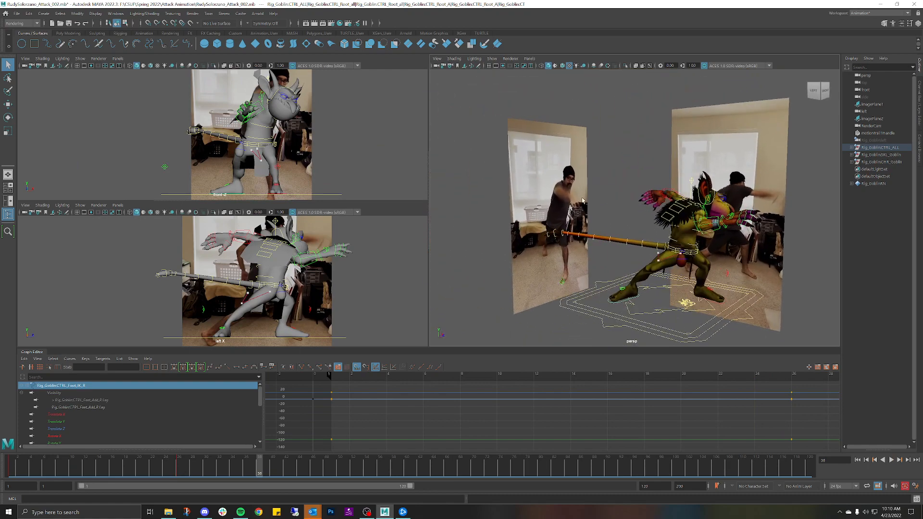
pyautogui.keyDown('alt'); pyautogui.moveTo(716, 226); pyautogui.dragTo(712, 223); pyautogui.keyUp('alt')
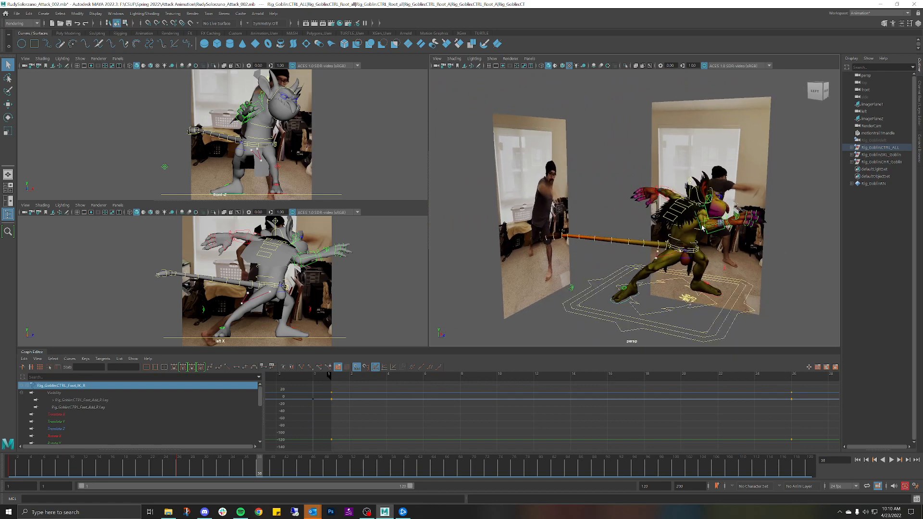
pyautogui.moveTo(721, 221)
pyautogui.keyDown('alt'); pyautogui.mouseDown()
pyautogui.moveTo(757, 224)
pyautogui.moveTo(723, 221)
pyautogui.mouseUp(); pyautogui.keyUp('alt')
pyautogui.keyDown('alt'); pyautogui.moveTo(721, 240); pyautogui.dragTo(654, 228, button='middle'); pyautogui.keyUp('alt')
pyautogui.keyDown('alt'); pyautogui.moveTo(698, 256); pyautogui.dragTo(713, 256); pyautogui.keyUp('alt')
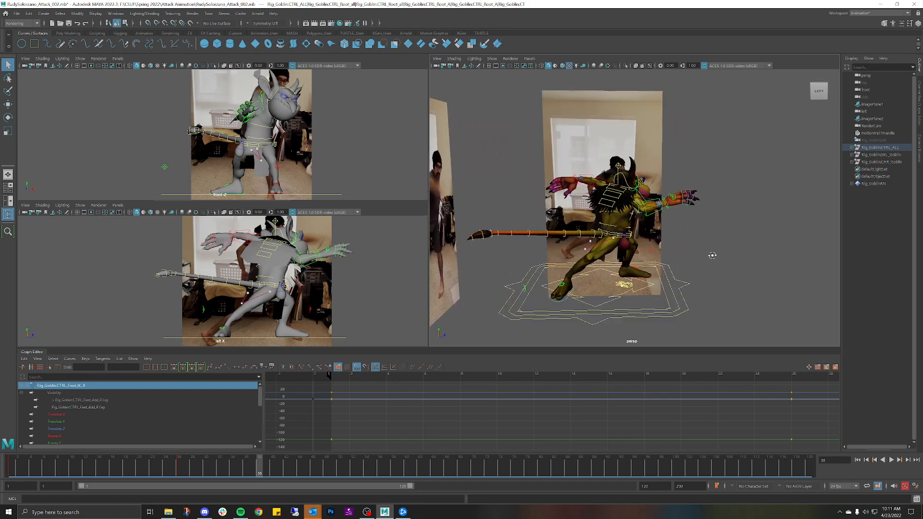
pyautogui.keyDown('alt'); pyautogui.moveTo(700, 175); pyautogui.dragTo(688, 180); pyautogui.keyUp('alt')
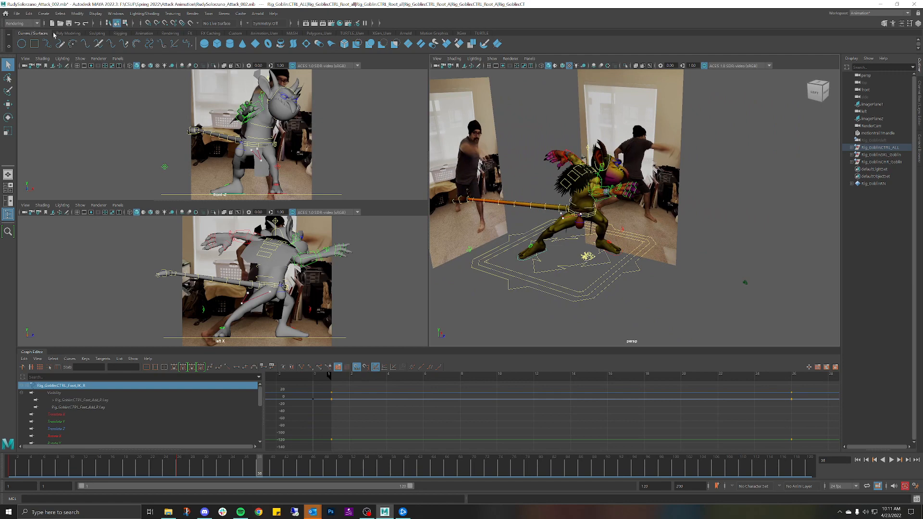
pyautogui.keyDown('alt'); pyautogui.moveTo(767, 279); pyautogui.dragTo(726, 255); pyautogui.keyUp('alt')
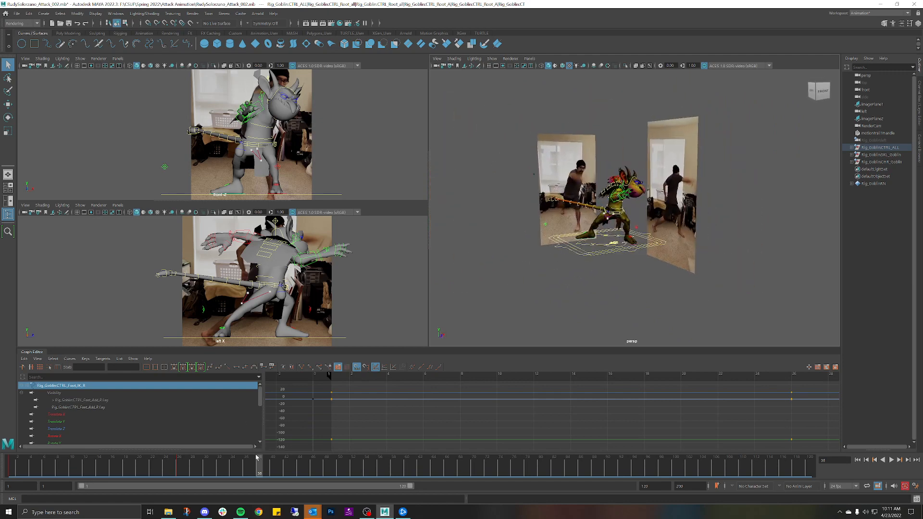
# - Scrub to frame 46 and compare the goblin with the crouched follow-through in the reference footage
pyautogui.moveTo(261, 465); pyautogui.dragTo(313, 467)
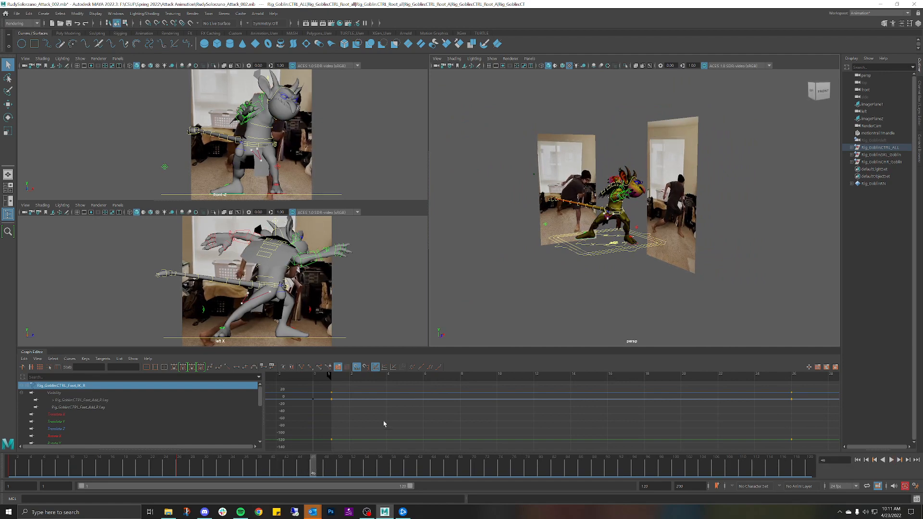
pyautogui.scroll(3, 630, 224)
pyautogui.scroll(4, 629, 223)
pyautogui.keyDown('alt'); pyautogui.moveTo(630, 222); pyautogui.dragTo(648, 211); pyautogui.keyUp('alt')
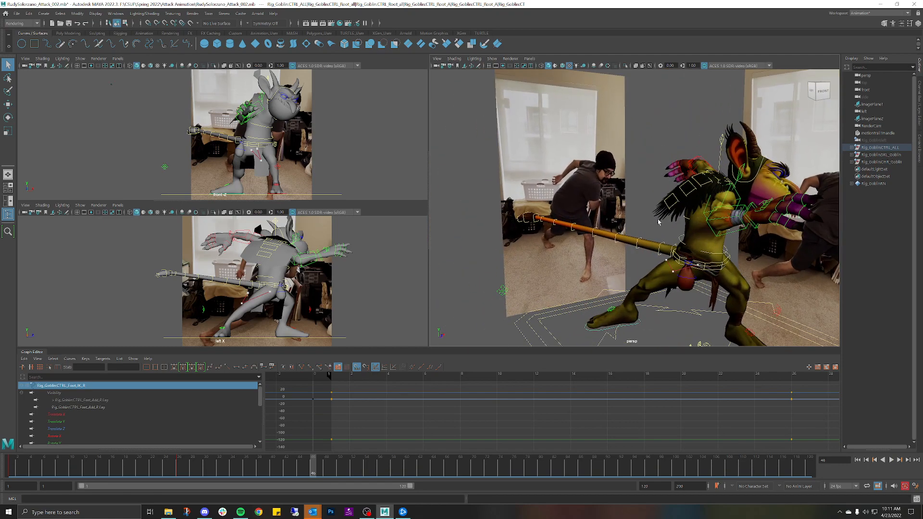
pyautogui.keyDown('alt'); pyautogui.moveTo(648, 212); pyautogui.dragTo(762, 263, button='middle'); pyautogui.keyUp('alt')
pyautogui.keyDown('alt'); pyautogui.moveTo(696, 227); pyautogui.dragTo(732, 206); pyautogui.keyUp('alt')
pyautogui.scroll(-5, 732, 207)
pyautogui.keyDown('alt'); pyautogui.moveTo(741, 219); pyautogui.dragTo(708, 209, button='middle'); pyautogui.keyUp('alt')
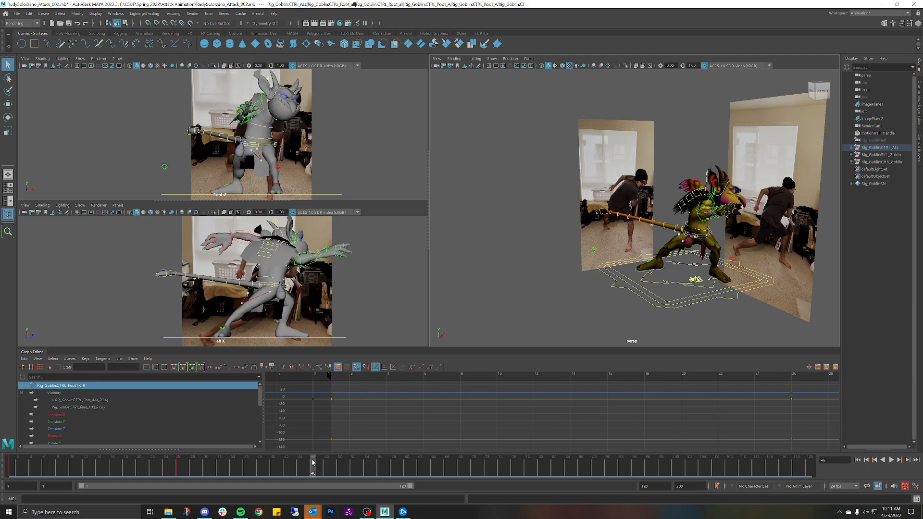
# - Scrub to frame 54 and play the animation to review the recovery part of the reference footage
pyautogui.moveTo(313, 462); pyautogui.dragTo(366, 471)
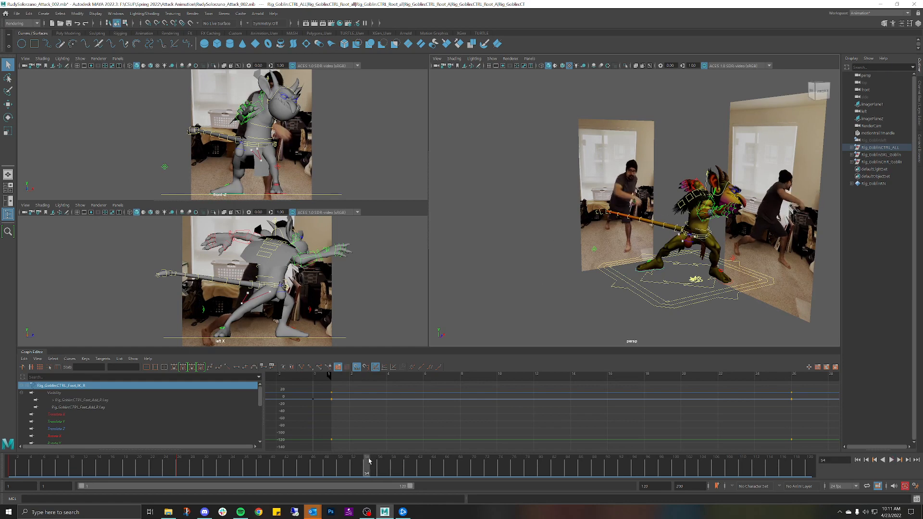
pyautogui.hotkey('alt', 'v')
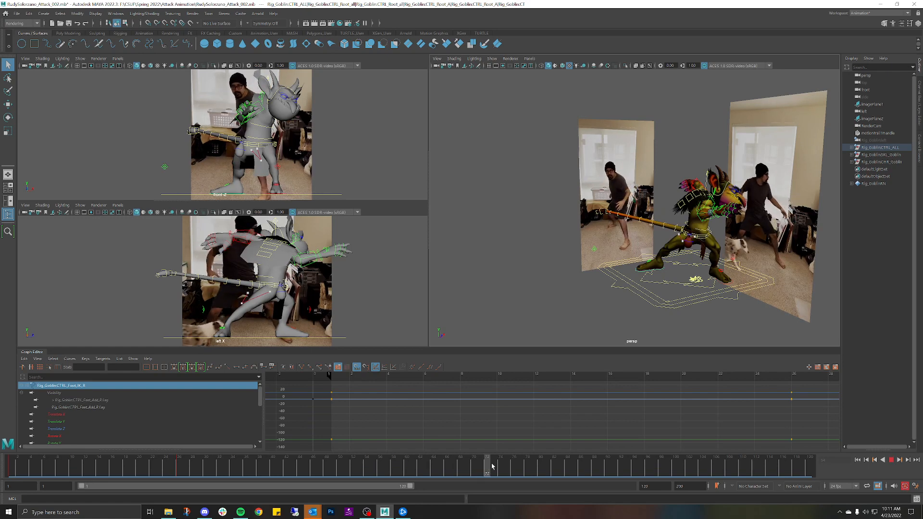
pyautogui.hotkey('alt', 'v')
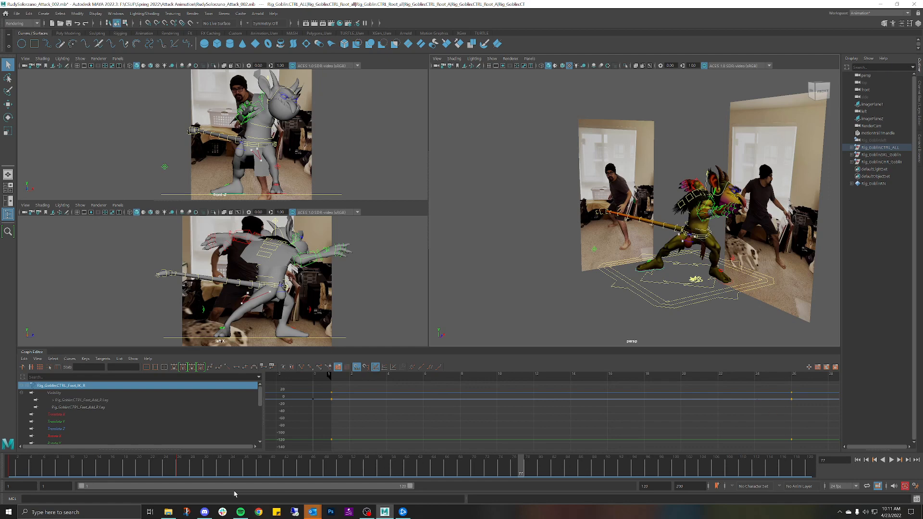
# - Return to frame 1 and replay the attack to review its overall timing
pyautogui.moveTo(306, 467); pyautogui.dragTo(1, 488)
pyautogui.hotkey('alt', 'v')
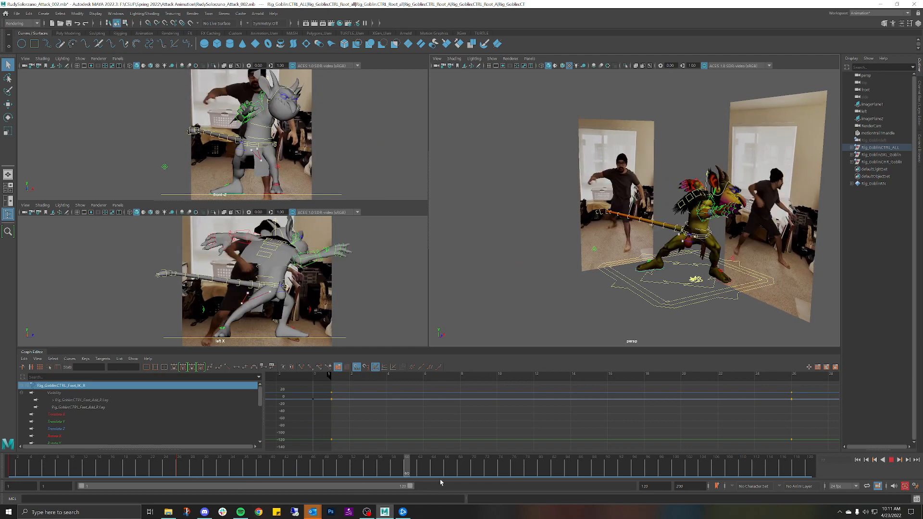
pyautogui.moveTo(93, 474); pyautogui.dragTo(6, 473)
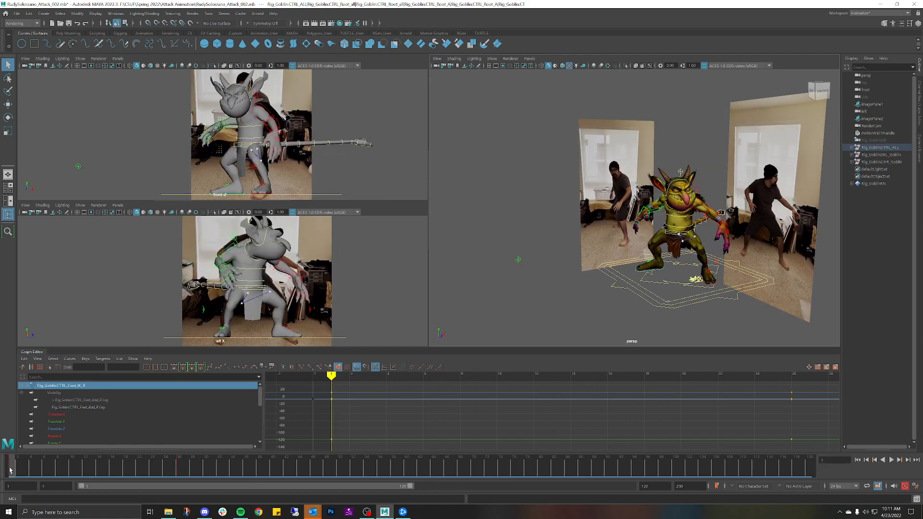
pyautogui.hotkey('alt', 'v')
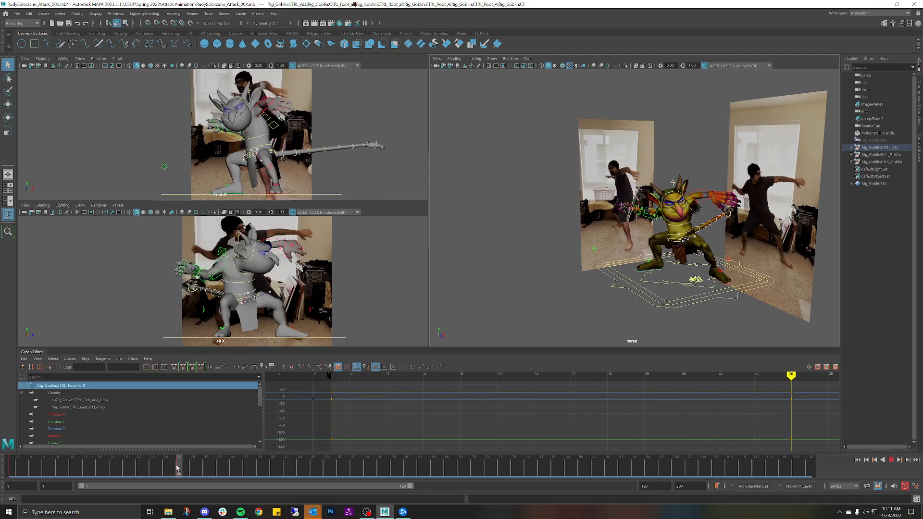
# - Scrub on from frame 26 and compare the starting pose at frame 1 with the one around frame 69
pyautogui.moveTo(177, 467); pyautogui.dragTo(459, 460)
pyautogui.click(13, 470)
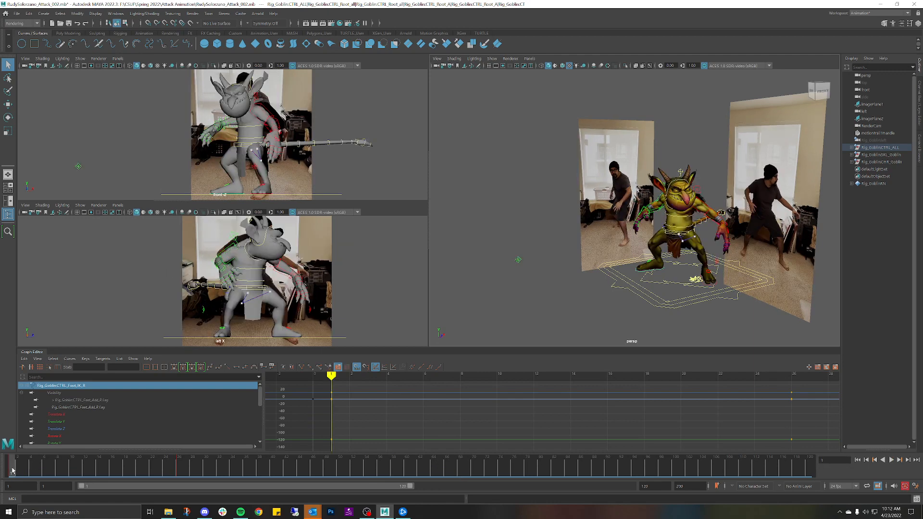
pyautogui.click(465, 460)
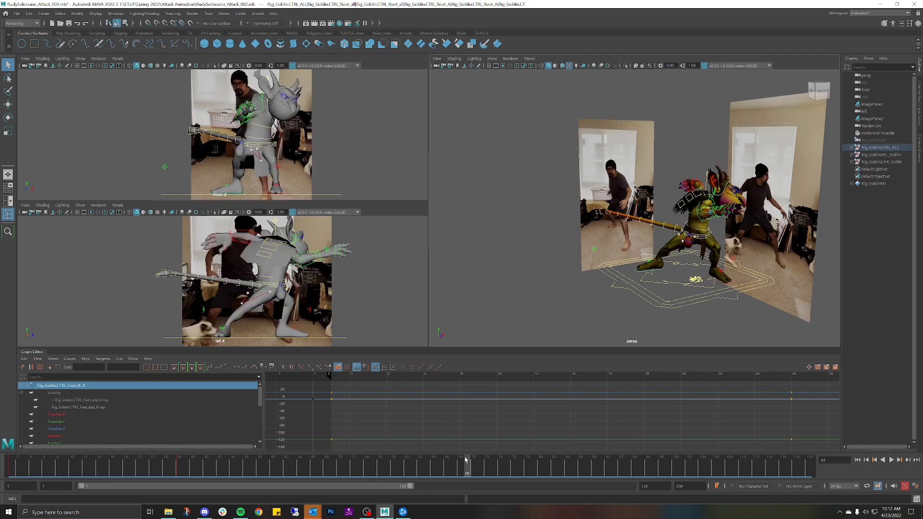
pyautogui.click(15, 470)
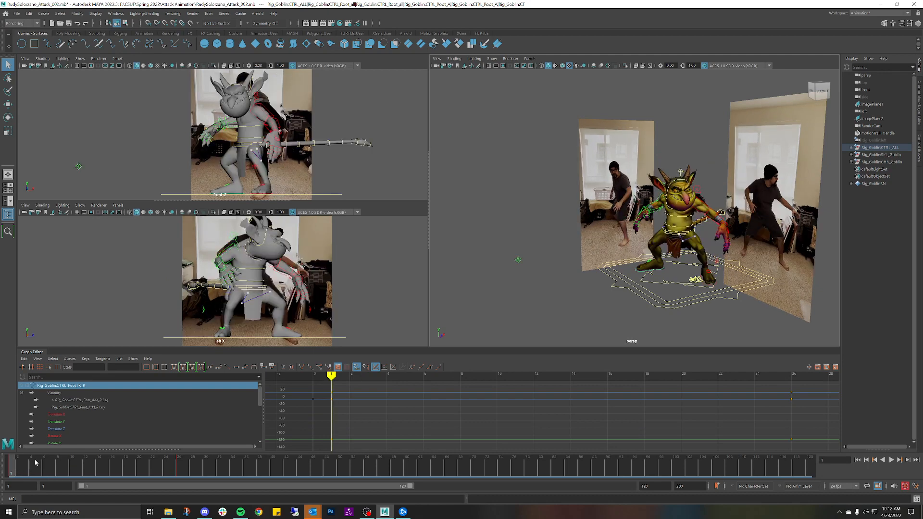
# - Play the attack from frame 1, check the pose around frame 40, and replay the animation
pyautogui.hotkey('alt', 'v')
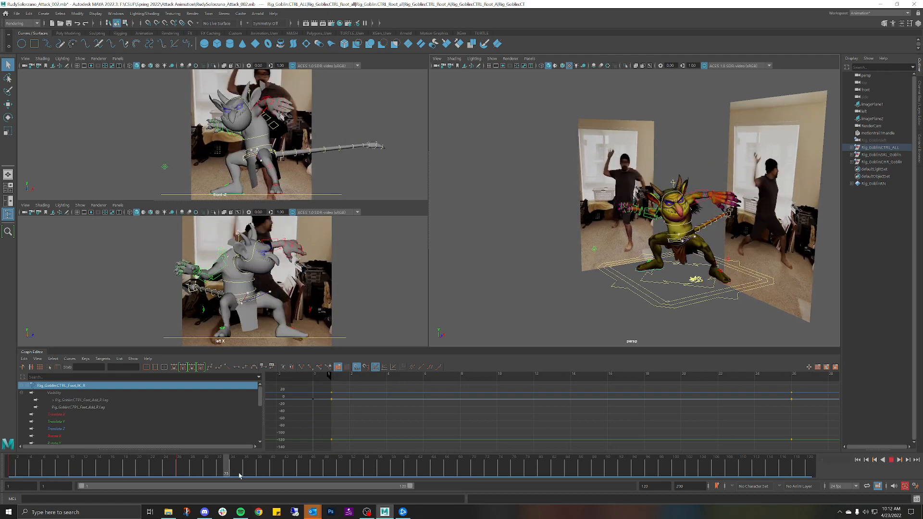
pyautogui.click(275, 474)
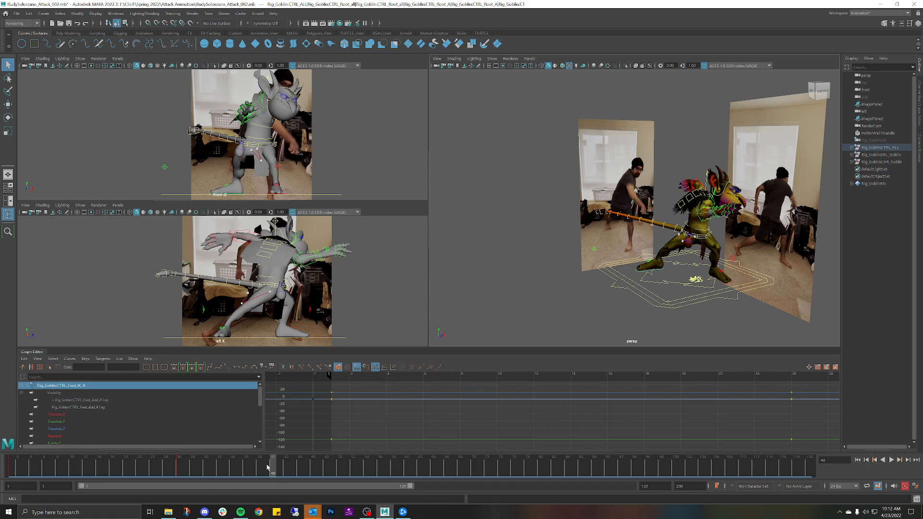
pyautogui.hotkey('alt', 'v')
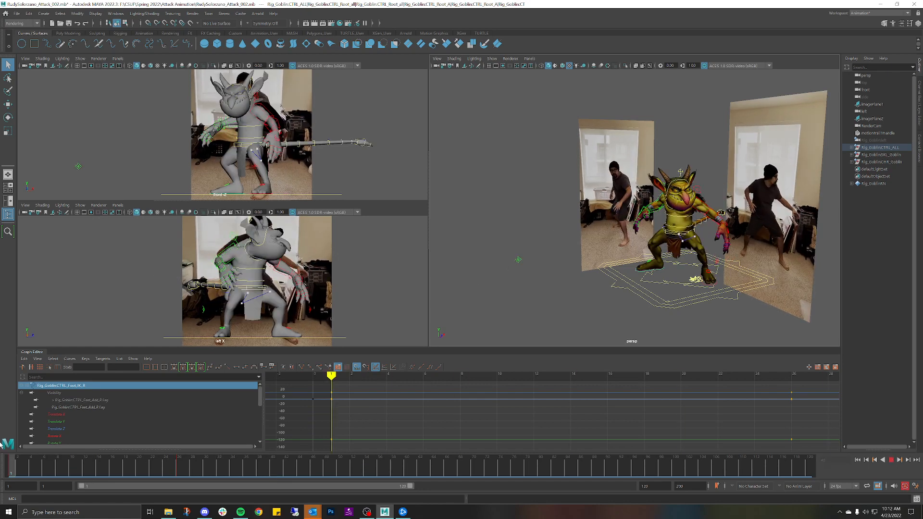
# - Scrub from frame 1 back to the frame 26 pose and inspect it from the front and side
pyautogui.moveTo(11, 462); pyautogui.dragTo(177, 475)
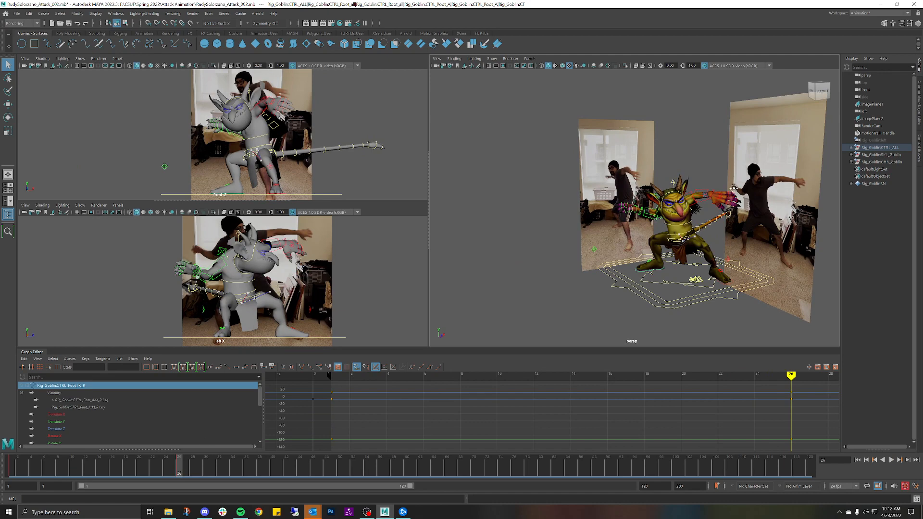
pyautogui.keyDown('alt'); pyautogui.moveTo(728, 187); pyautogui.dragTo(520, 186); pyautogui.keyUp('alt')
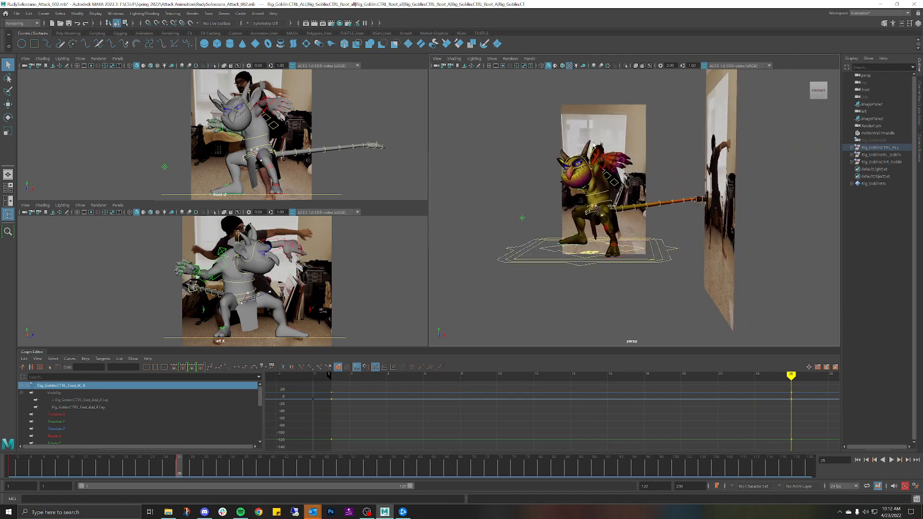
pyautogui.keyDown('alt'); pyautogui.moveTo(577, 177); pyautogui.dragTo(535, 276); pyautogui.keyUp('alt')
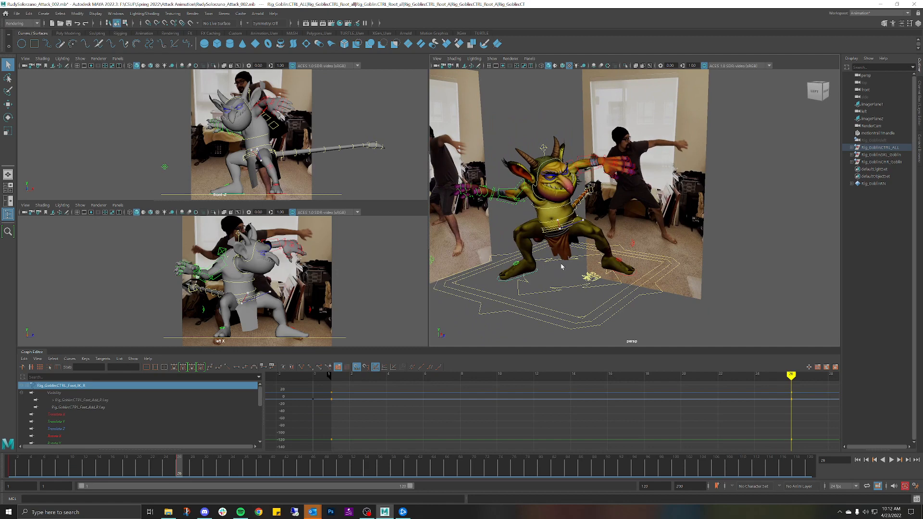
pyautogui.scroll(-5, 562, 266)
pyautogui.keyDown('alt'); pyautogui.moveTo(562, 266); pyautogui.dragTo(642, 249); pyautogui.keyUp('alt')
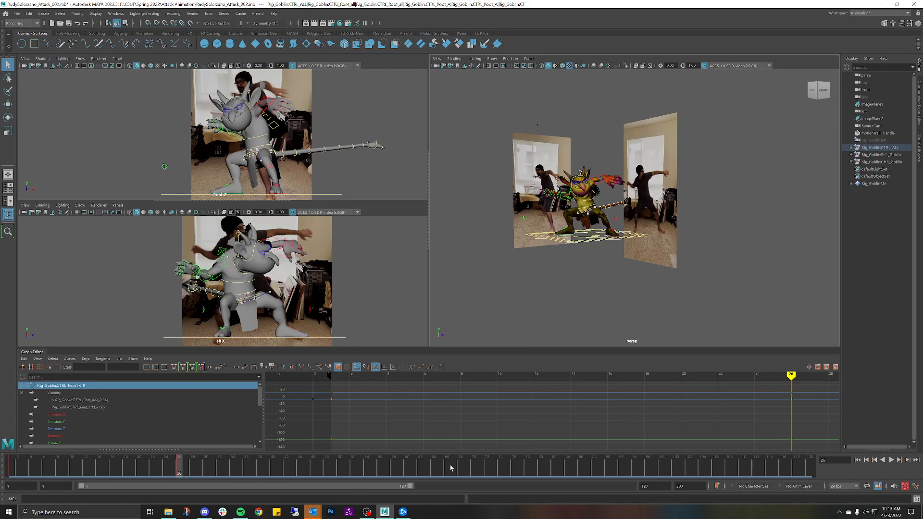
# - Replay the attack from frame 1 and examine the frame 26 pose up close against the video reference
pyautogui.hotkey('alt', 'v')
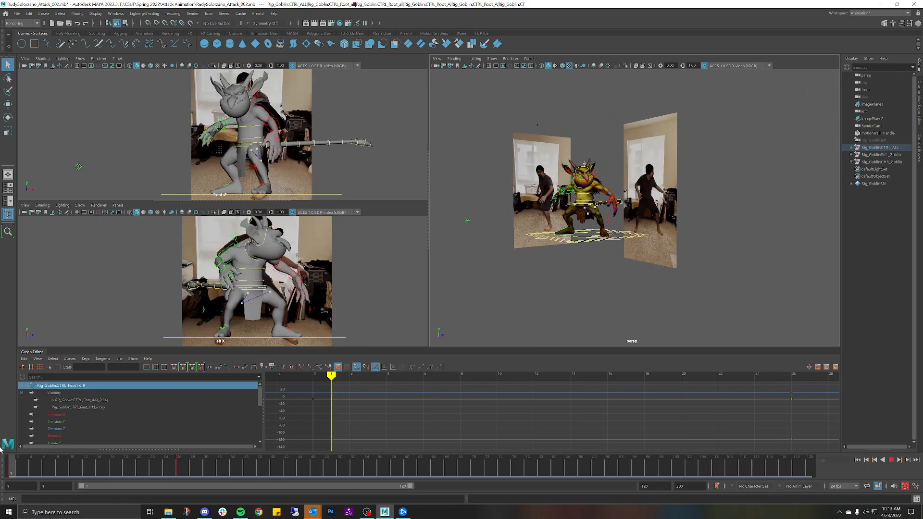
pyautogui.moveTo(1, 451); pyautogui.dragTo(2, 449)
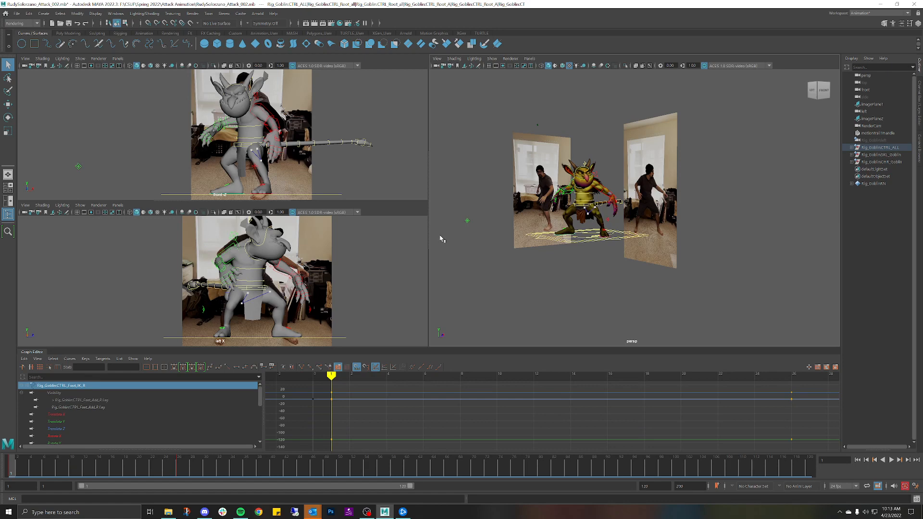
pyautogui.keyDown('alt'); pyautogui.moveTo(544, 209); pyautogui.dragTo(548, 206); pyautogui.keyUp('alt')
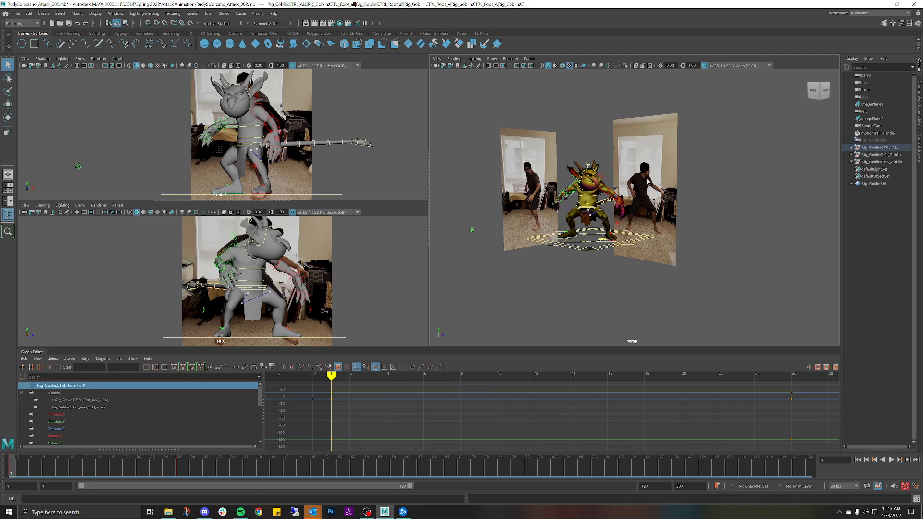
pyautogui.hotkey('alt', 'v')
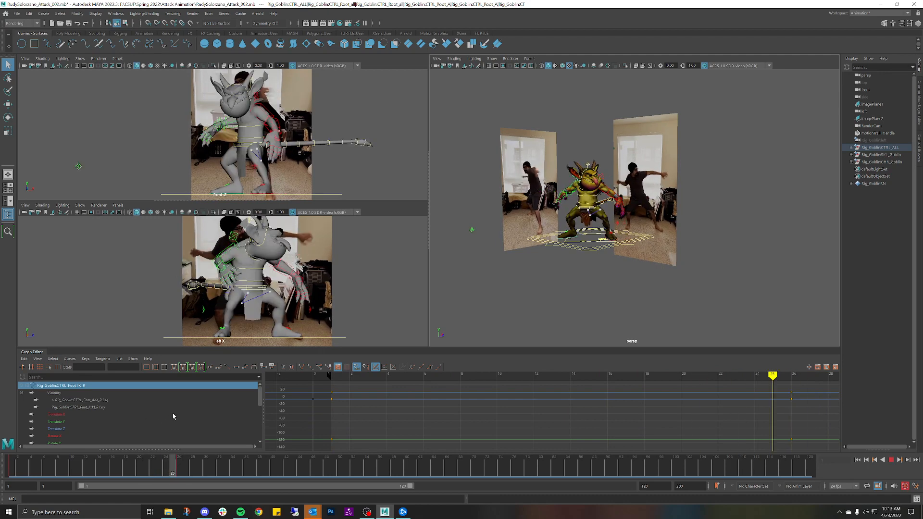
pyautogui.hotkey('alt', 'v')
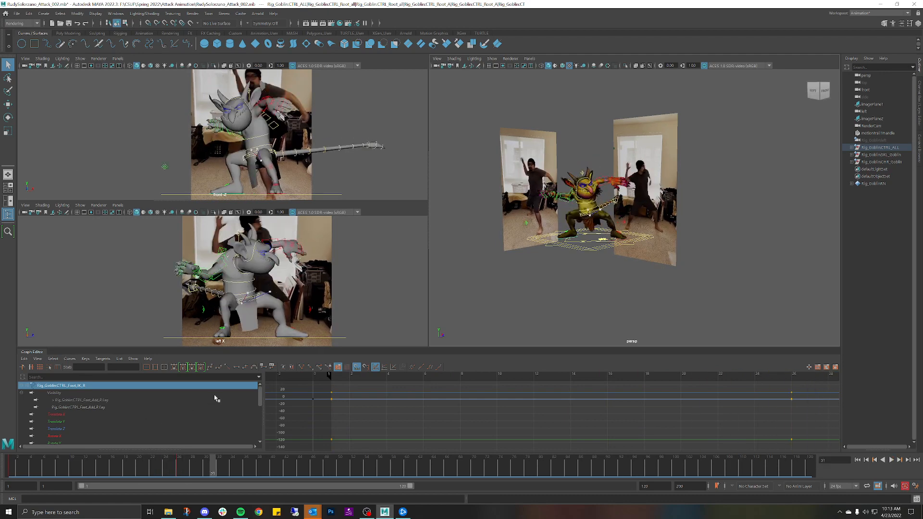
pyautogui.moveTo(198, 473); pyautogui.dragTo(180, 473)
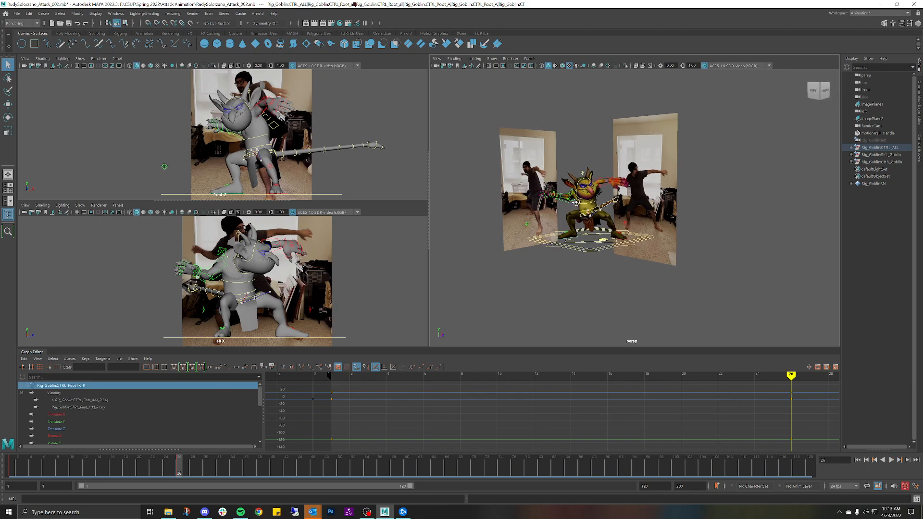
pyautogui.keyDown('alt'); pyautogui.moveTo(585, 204); pyautogui.dragTo(594, 213); pyautogui.keyUp('alt')
pyautogui.scroll(5, 593, 213)
pyautogui.keyDown('alt'); pyautogui.moveTo(593, 213); pyautogui.dragTo(635, 187, button='middle'); pyautogui.keyUp('alt')
pyautogui.keyDown('alt'); pyautogui.moveTo(625, 192); pyautogui.dragTo(659, 199); pyautogui.keyUp('alt')
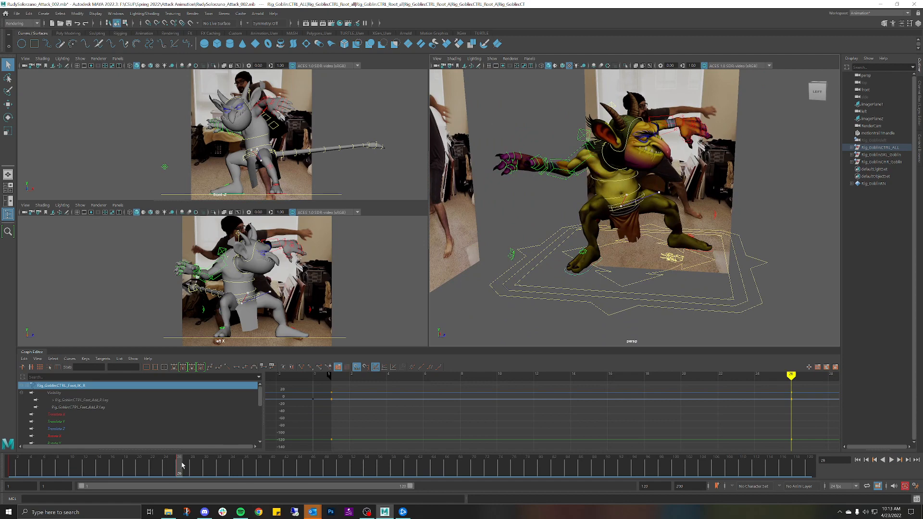
# - At frame 1, move the right foot IK control backward to widen the stance, and check the motion up to frame 26
pyautogui.moveTo(181, 464); pyautogui.dragTo(11, 474)
pyautogui.press('w')
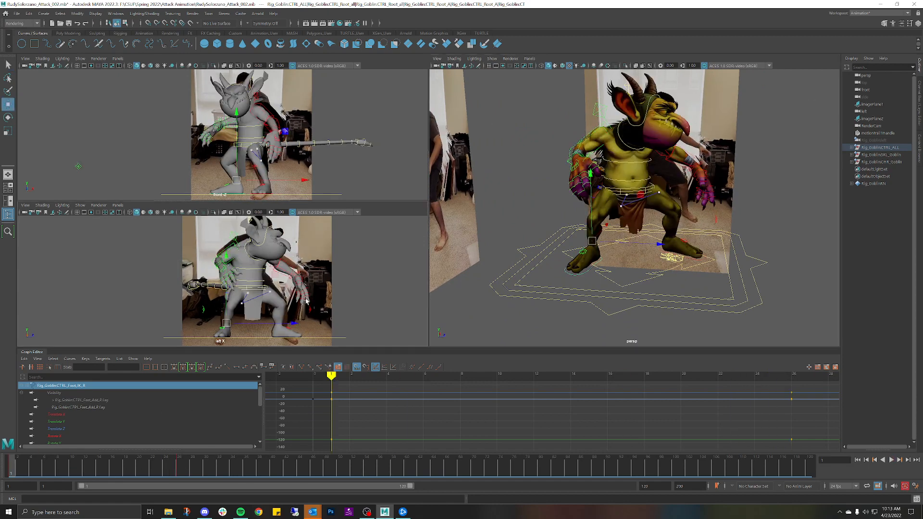
pyautogui.moveTo(294, 325); pyautogui.dragTo(284, 327)
pyautogui.hotkey('alt', 'v')
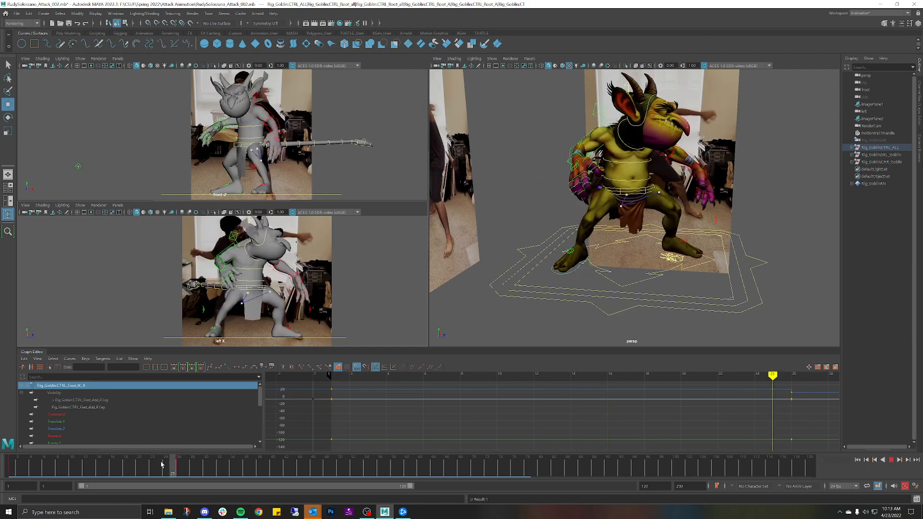
pyautogui.click(180, 462)
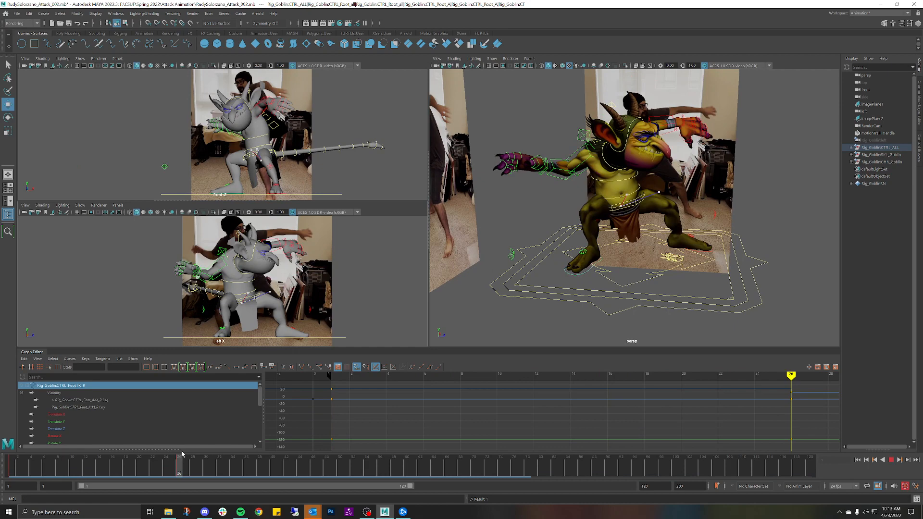
# - Copy the right foot control's key from frame 1 and paste it at frame 26
pyautogui.moveTo(182, 454); pyautogui.dragTo(11, 460)
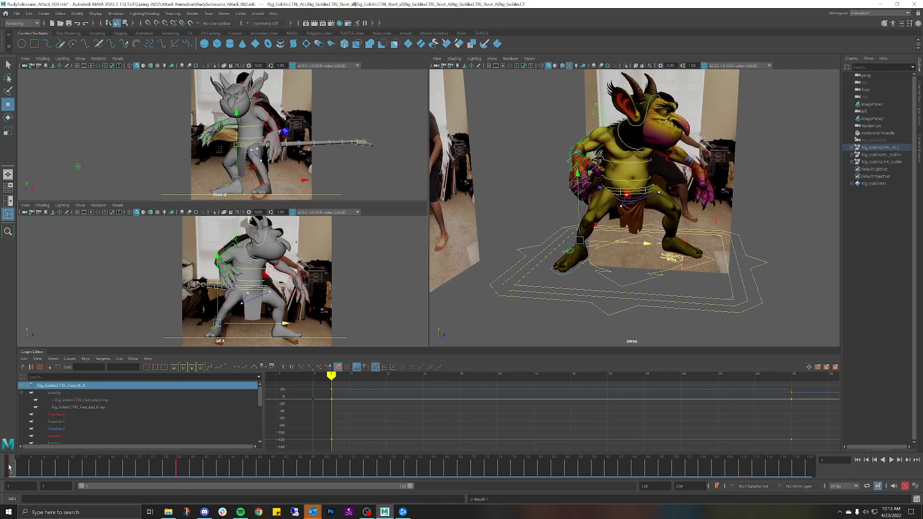
pyautogui.rightClick(9, 466)
pyautogui.click(30, 339)
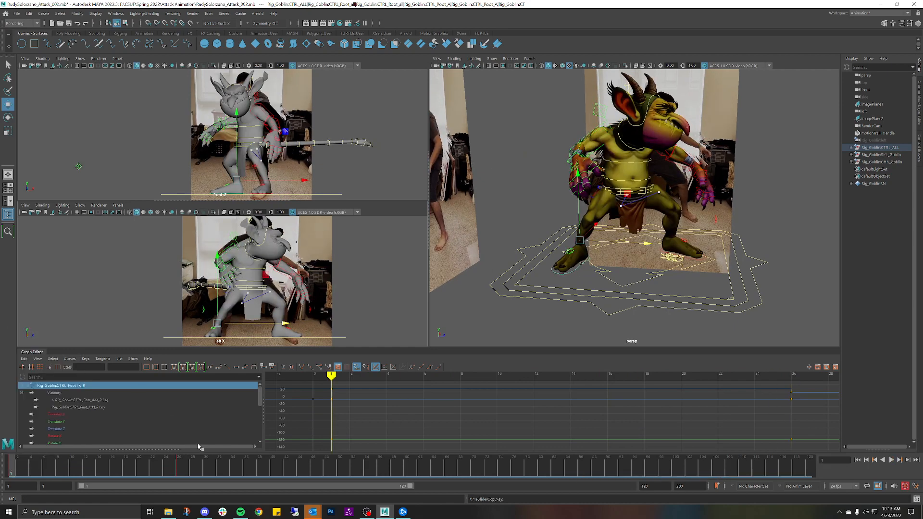
pyautogui.click(183, 468)
pyautogui.rightClick(183, 467)
pyautogui.moveTo(219, 348)
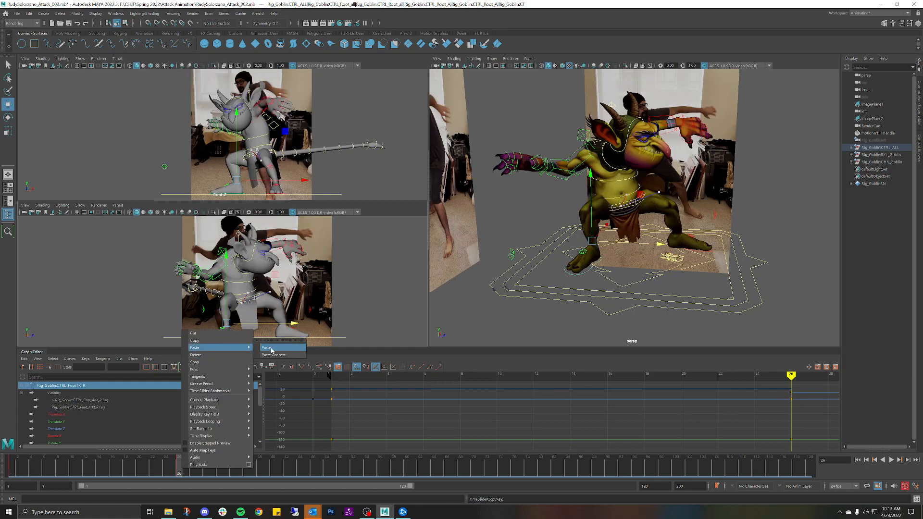
pyautogui.click(268, 348)
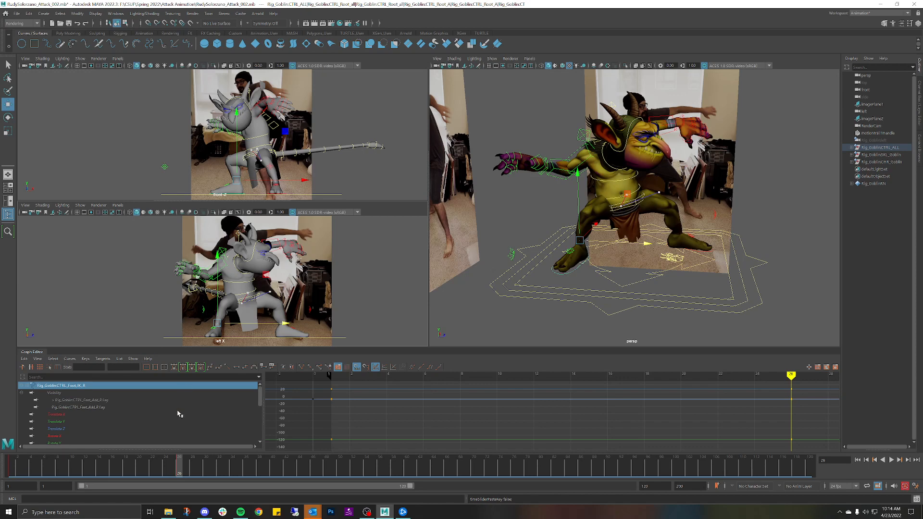
# - Scrub between frames 26 and 38 to study the reference's arm wind-up and swing beside the goblin's poses
pyautogui.moveTo(185, 466)
pyautogui.mouseDown()
pyautogui.moveTo(282, 461)
pyautogui.moveTo(225, 460)
pyautogui.moveTo(308, 443)
pyautogui.moveTo(225, 448)
pyautogui.moveTo(290, 441)
pyautogui.moveTo(428, 449)
pyautogui.moveTo(211, 447)
pyautogui.moveTo(303, 445)
pyautogui.moveTo(254, 438)
pyautogui.moveTo(202, 444)
pyautogui.moveTo(280, 440)
pyautogui.moveTo(162, 448)
pyautogui.moveTo(288, 447)
pyautogui.moveTo(240, 447)
pyautogui.mouseUp()
pyautogui.click(638, 178)
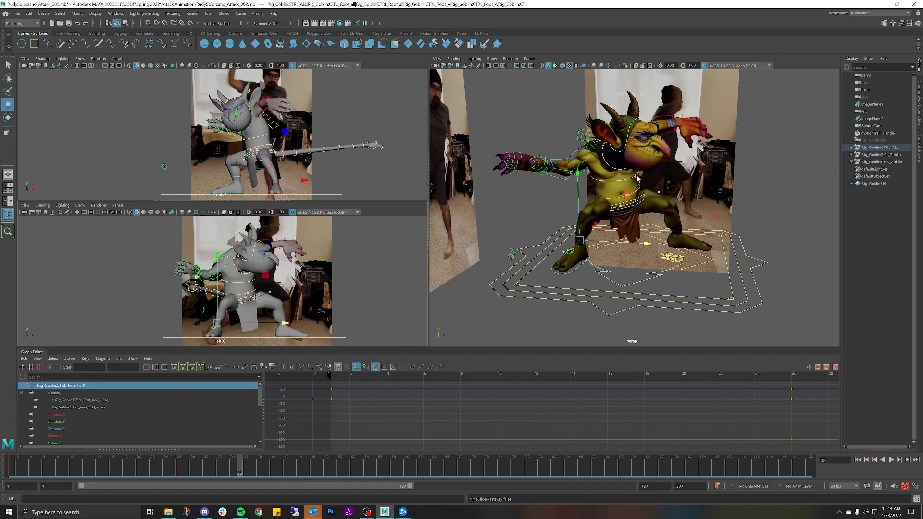
pyautogui.moveTo(638, 178)
pyautogui.keyDown('alt'); pyautogui.mouseDown()
pyautogui.moveTo(601, 207)
pyautogui.moveTo(620, 185)
pyautogui.moveTo(645, 189)
pyautogui.mouseUp(); pyautogui.keyUp('alt')
pyautogui.click(222, 464)
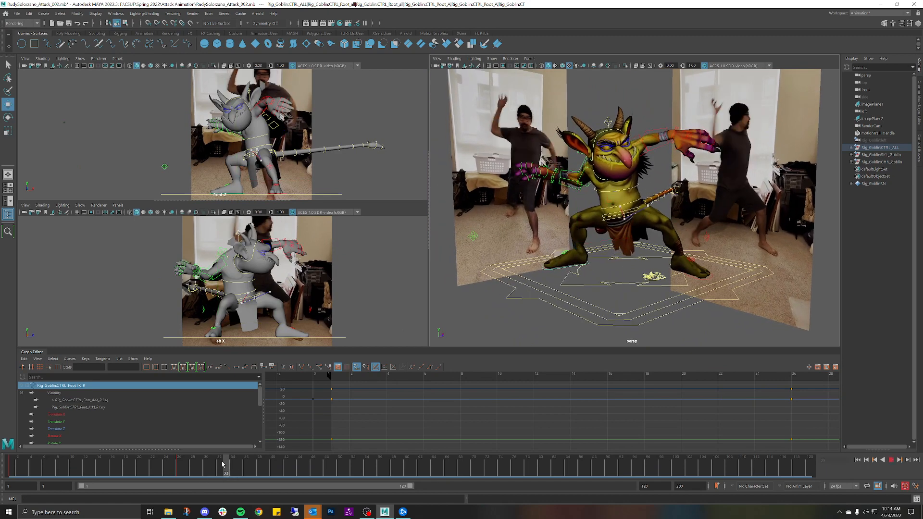
pyautogui.click(208, 464)
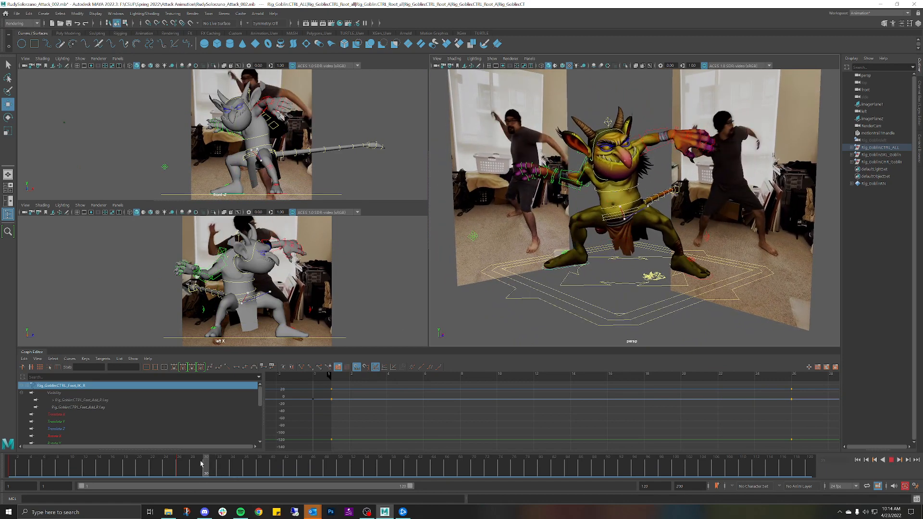
pyautogui.moveTo(201, 462); pyautogui.dragTo(232, 458)
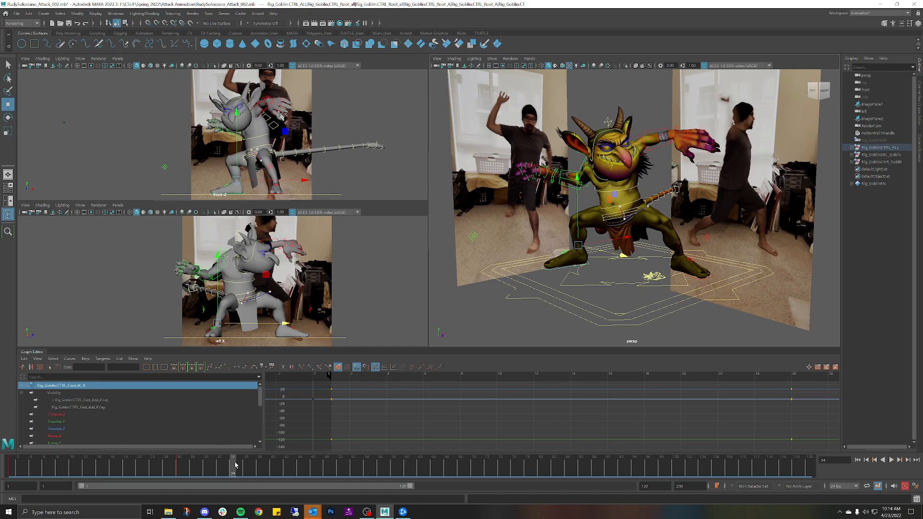
pyautogui.moveTo(234, 469); pyautogui.dragTo(262, 468)
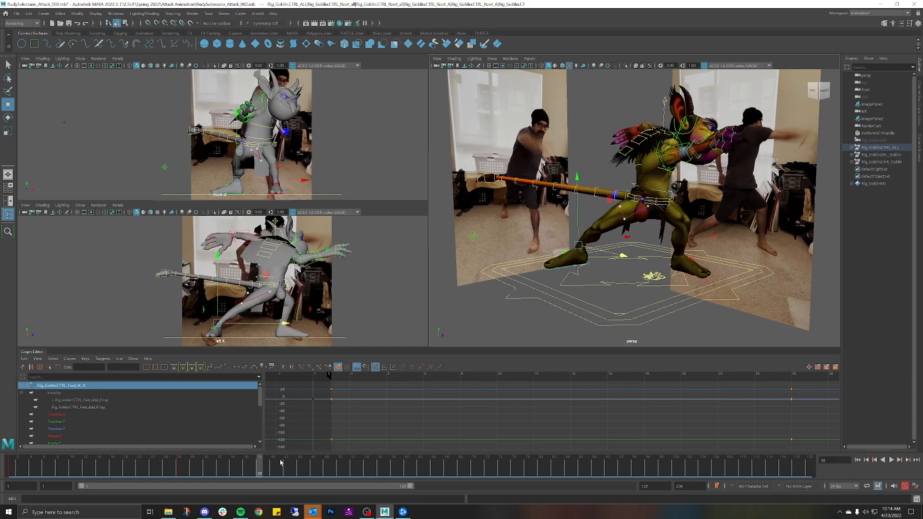
# - Inspect the frame 38 pose from several angles, then play the remaining reference and scrub from frame 100 back to frame 48
pyautogui.keyDown('alt'); pyautogui.moveTo(469, 325); pyautogui.dragTo(652, 244); pyautogui.keyUp('alt')
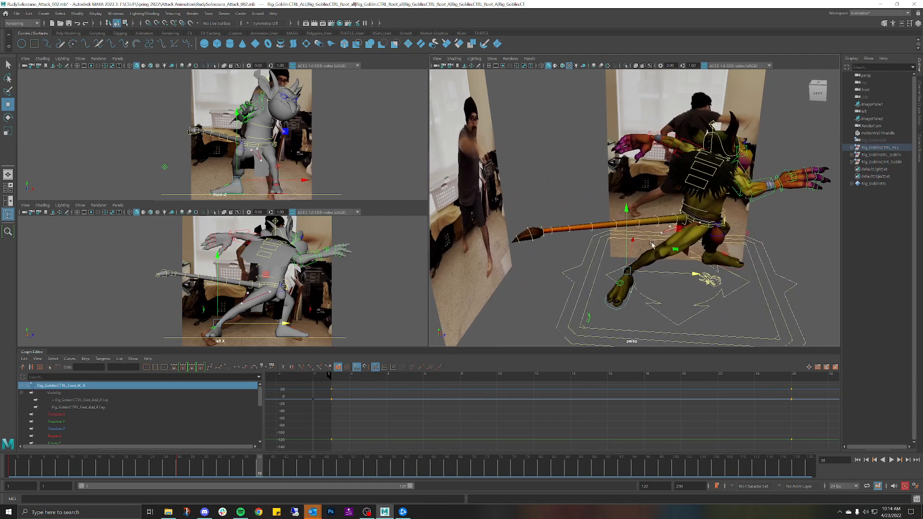
pyautogui.scroll(-5, 652, 244)
pyautogui.keyDown('alt'); pyautogui.moveTo(722, 270); pyautogui.dragTo(627, 241); pyautogui.keyUp('alt')
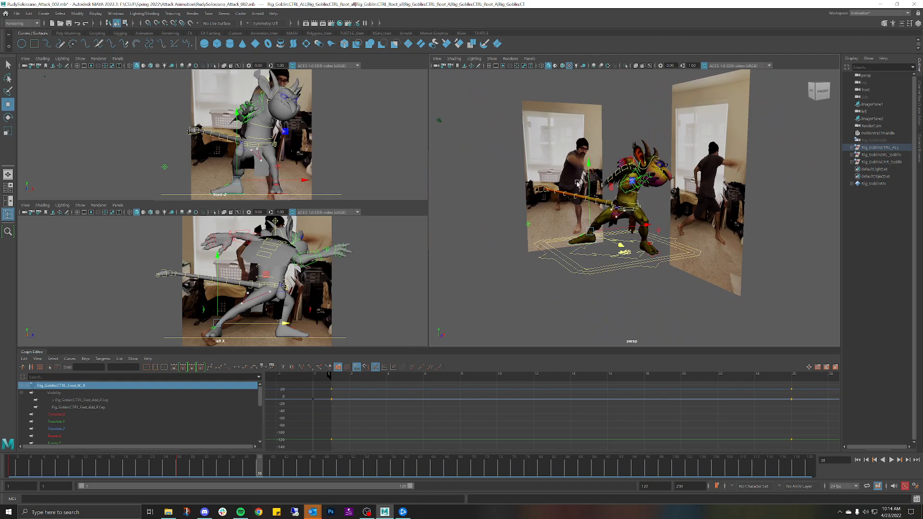
pyautogui.keyDown('alt'); pyautogui.moveTo(578, 183); pyautogui.dragTo(633, 194); pyautogui.keyUp('alt')
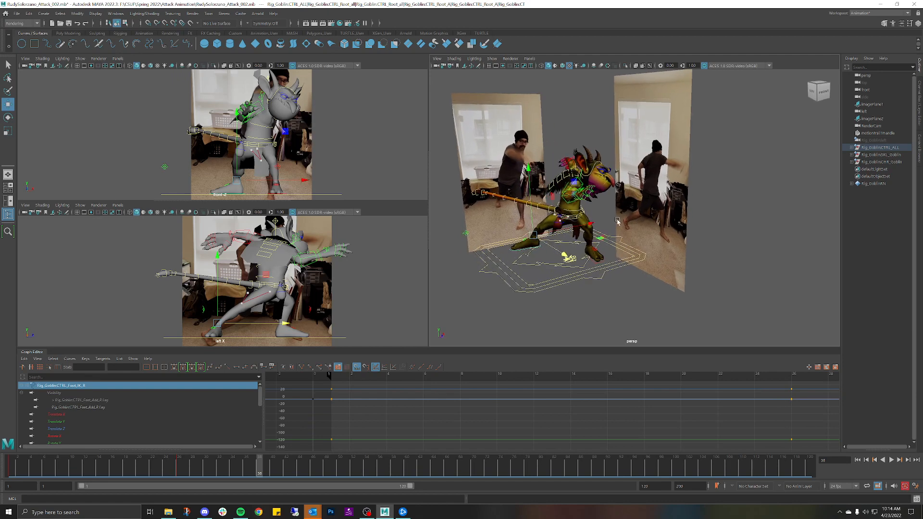
pyautogui.hotkey('alt', 'v')
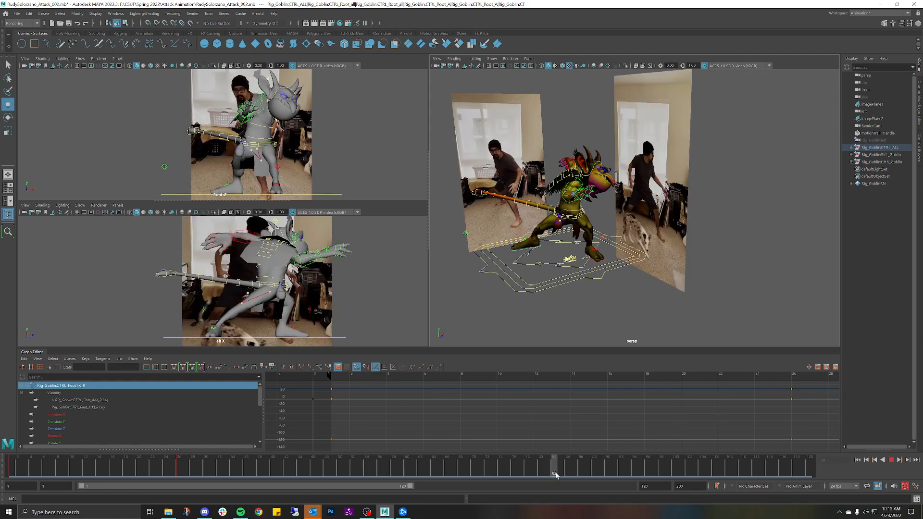
pyautogui.moveTo(714, 470)
pyautogui.mouseDown()
pyautogui.moveTo(802, 472)
pyautogui.moveTo(676, 481)
pyautogui.mouseUp()
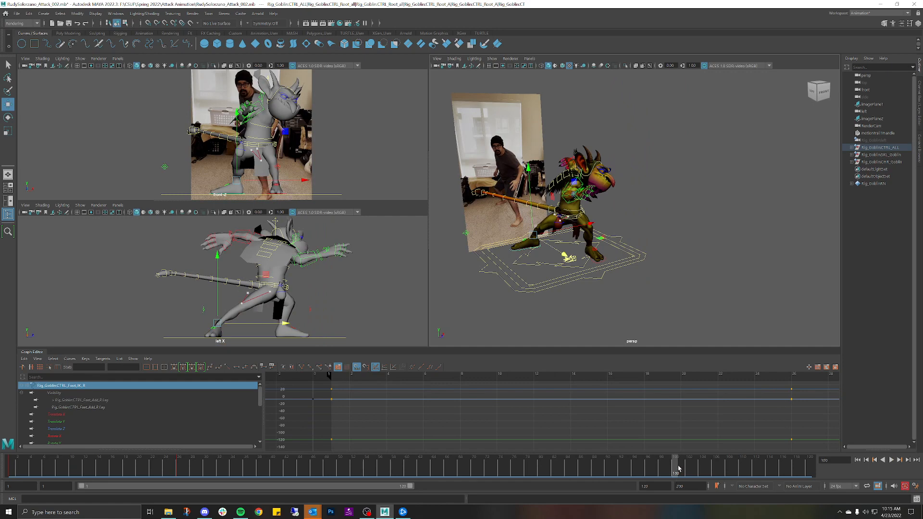
pyautogui.moveTo(678, 469)
pyautogui.mouseDown()
pyautogui.moveTo(381, 404)
pyautogui.moveTo(138, 412)
pyautogui.moveTo(1, 451)
pyautogui.moveTo(72, 473)
pyautogui.moveTo(288, 474)
pyautogui.moveTo(233, 481)
pyautogui.moveTo(275, 469)
pyautogui.moveTo(326, 473)
pyautogui.mouseUp()
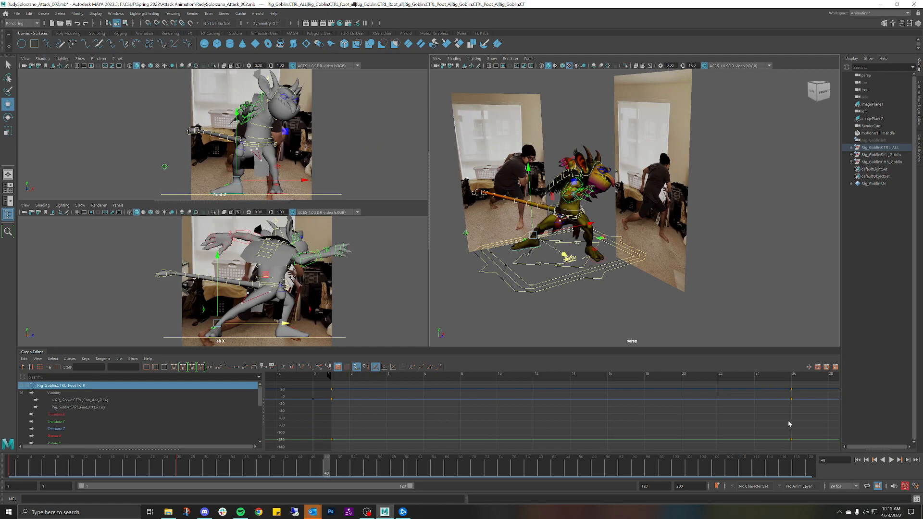
# - Look through the available frame rates, replay the attack, and return to the frame 26 pose
pyautogui.click(856, 490)
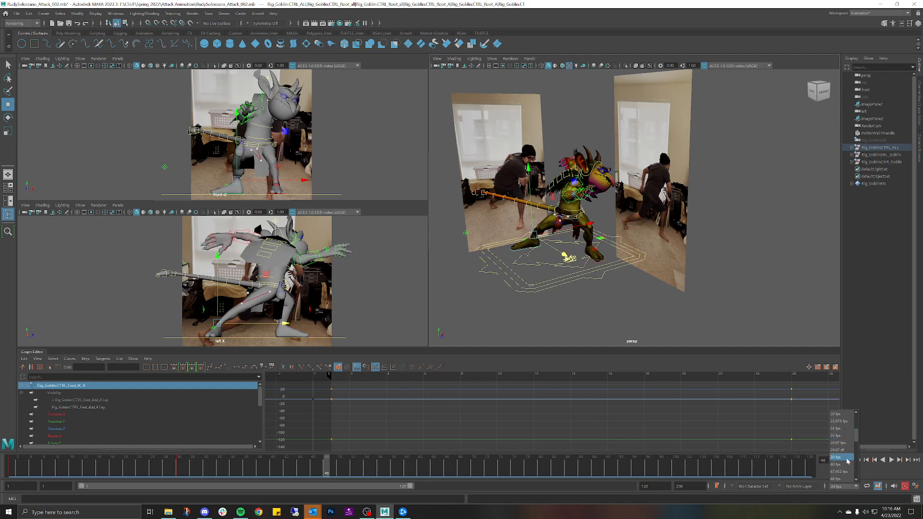
pyautogui.scroll(-2, 846, 464)
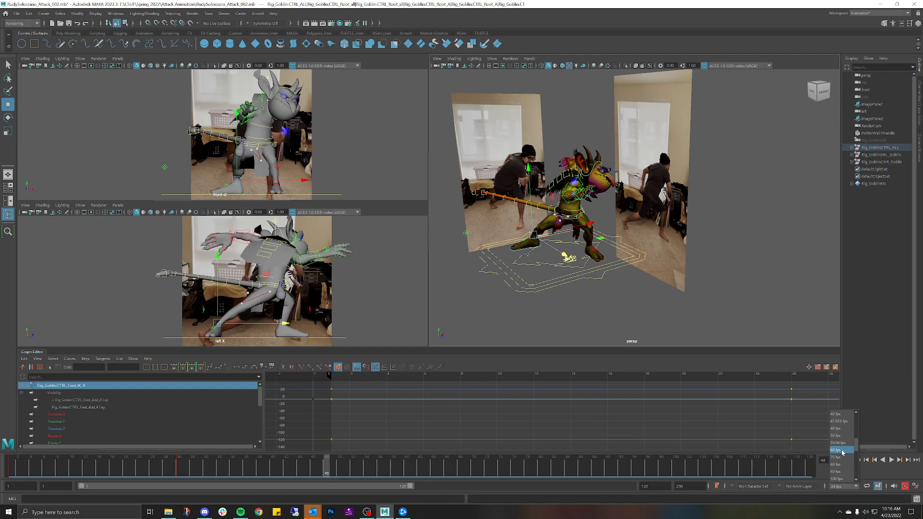
pyautogui.click(868, 300)
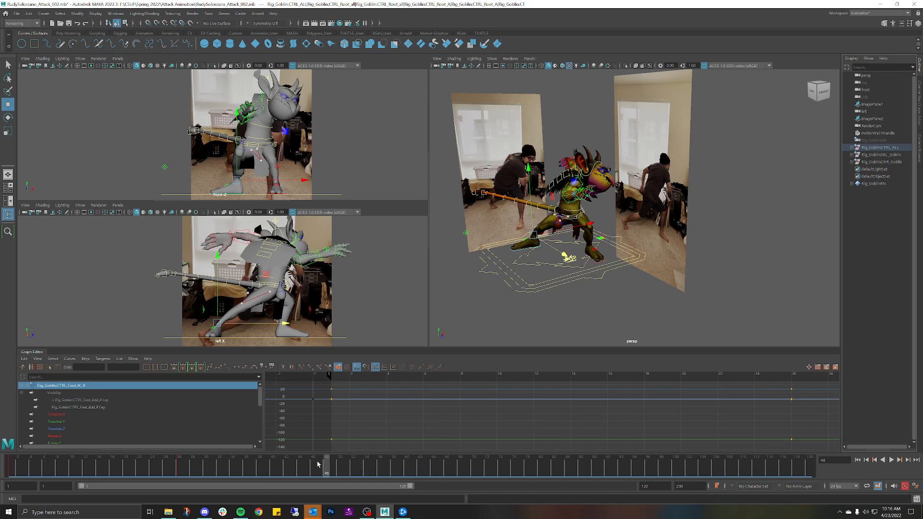
pyautogui.hotkey('alt', 'v')
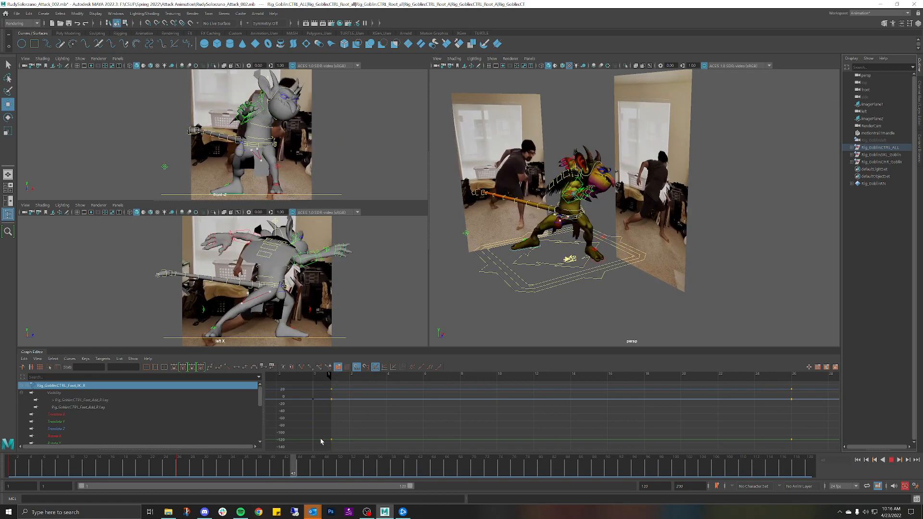
pyautogui.moveTo(39, 474)
pyautogui.mouseDown()
pyautogui.moveTo(10, 474)
pyautogui.moveTo(179, 467)
pyautogui.mouseUp()
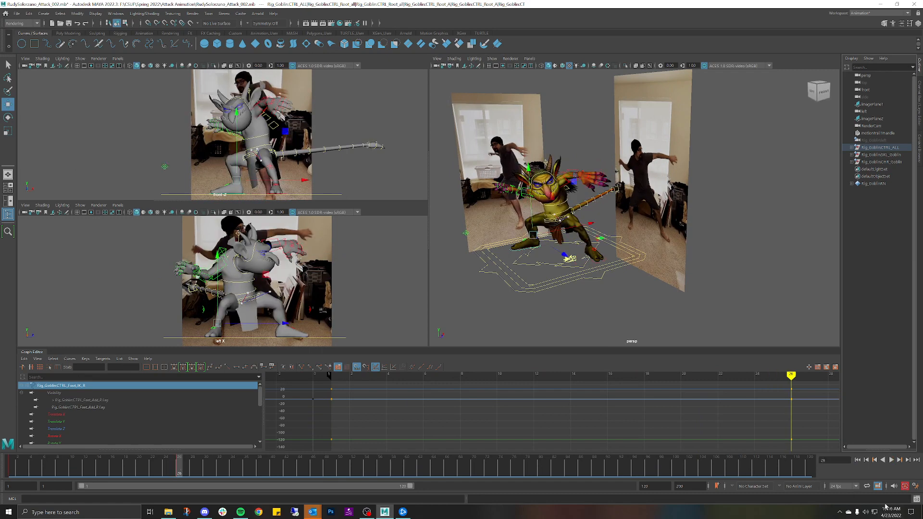
pyautogui.click(856, 487)
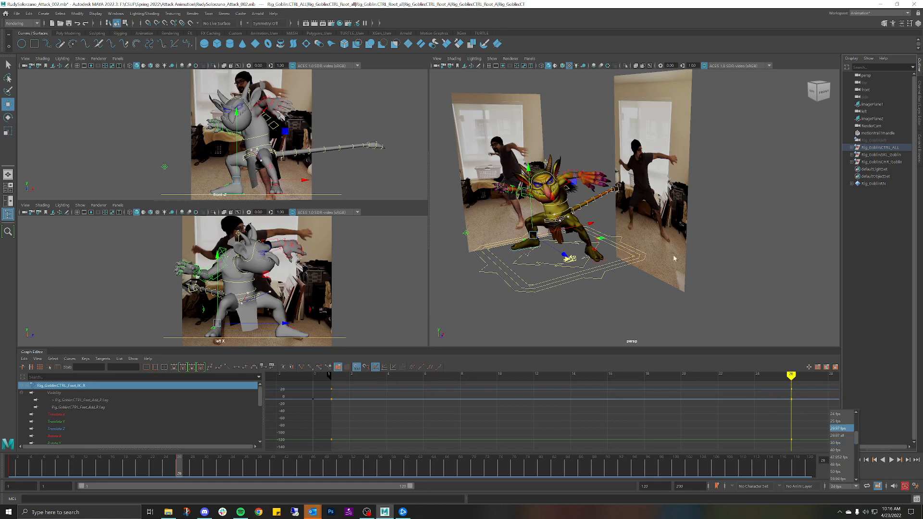
pyautogui.click(712, 236)
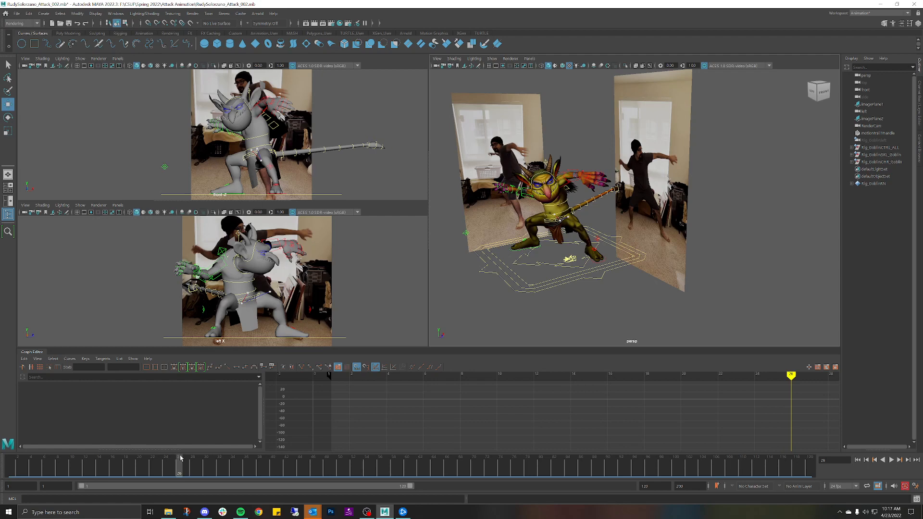
# - Move the playhead to frame 28 and check the goblin's right arm FK control against the side and front references
pyautogui.hotkey('alt', 'v')
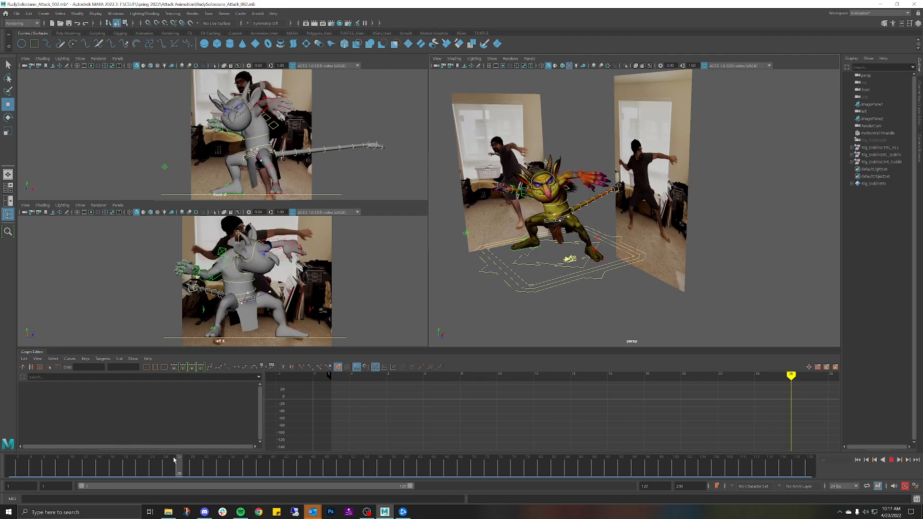
pyautogui.moveTo(174, 460); pyautogui.dragTo(194, 480)
pyautogui.moveTo(456, 231)
pyautogui.keyDown('alt'); pyautogui.mouseDown()
pyautogui.moveTo(483, 225)
pyautogui.moveTo(466, 225)
pyautogui.mouseUp(); pyautogui.keyUp('alt')
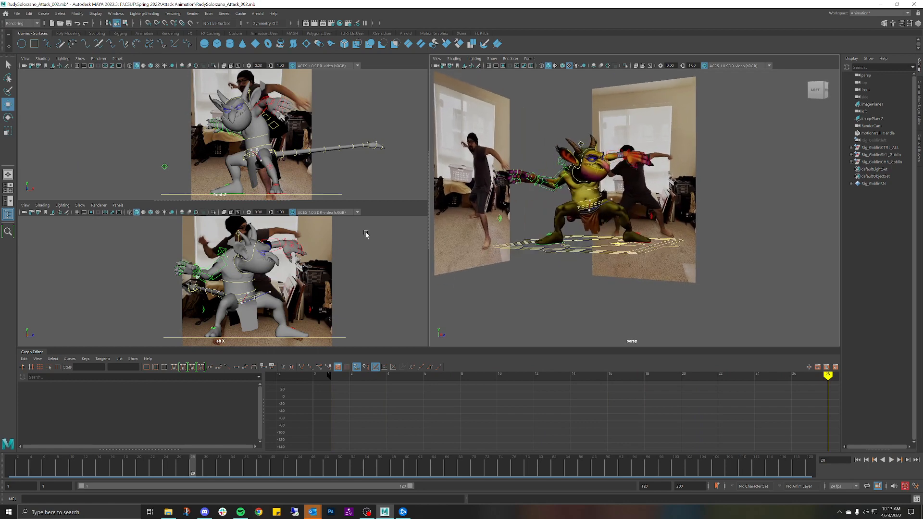
pyautogui.click(206, 276)
pyautogui.press('e')
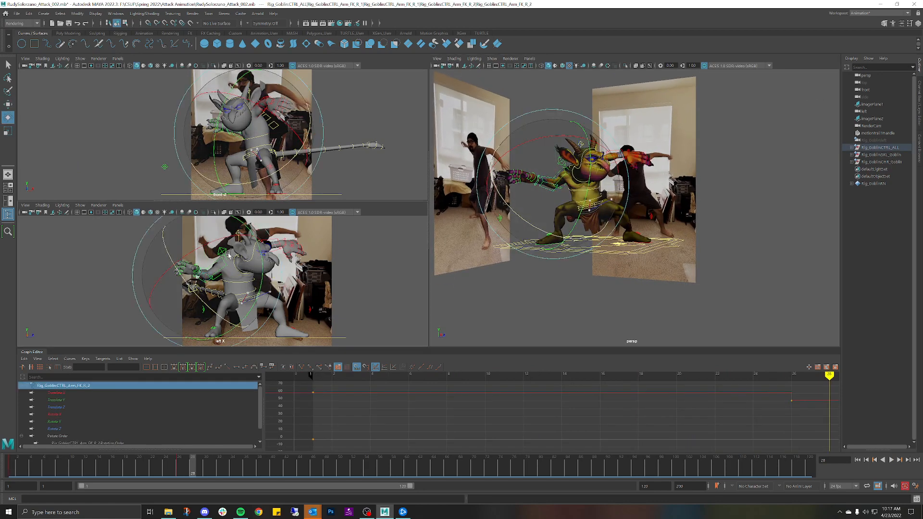
pyautogui.keyDown('alt'); pyautogui.moveTo(567, 221); pyautogui.dragTo(539, 205); pyautogui.keyUp('alt')
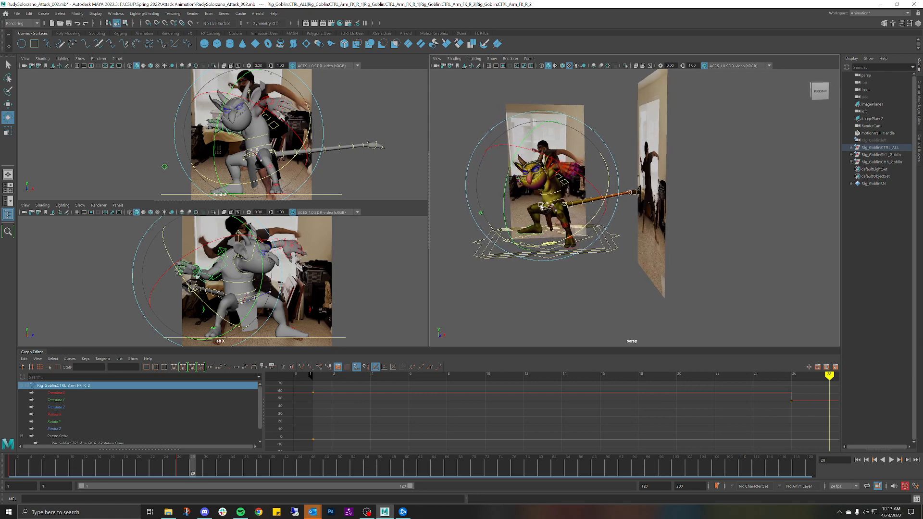
pyautogui.click(588, 120)
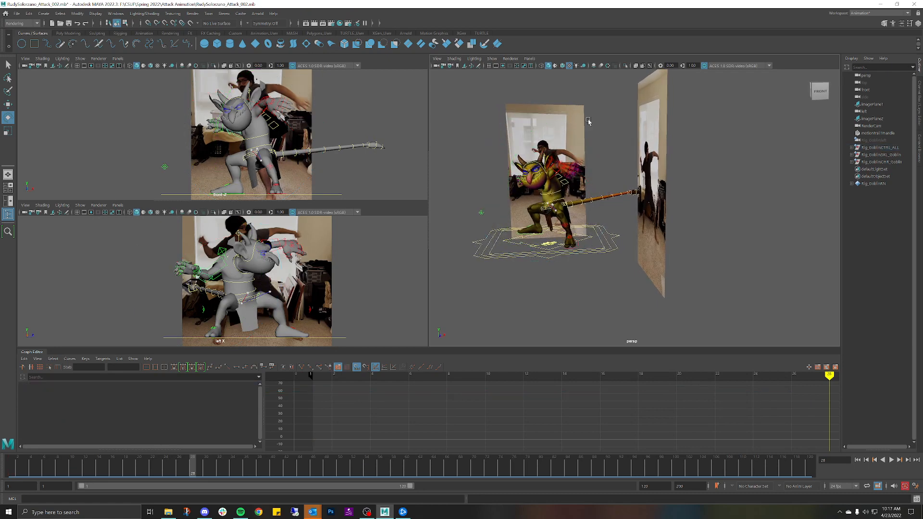
# - Select the goblin's left arm FK controls and compare the arm's frame 28 pose with the reference from several angles
pyautogui.click(550, 167)
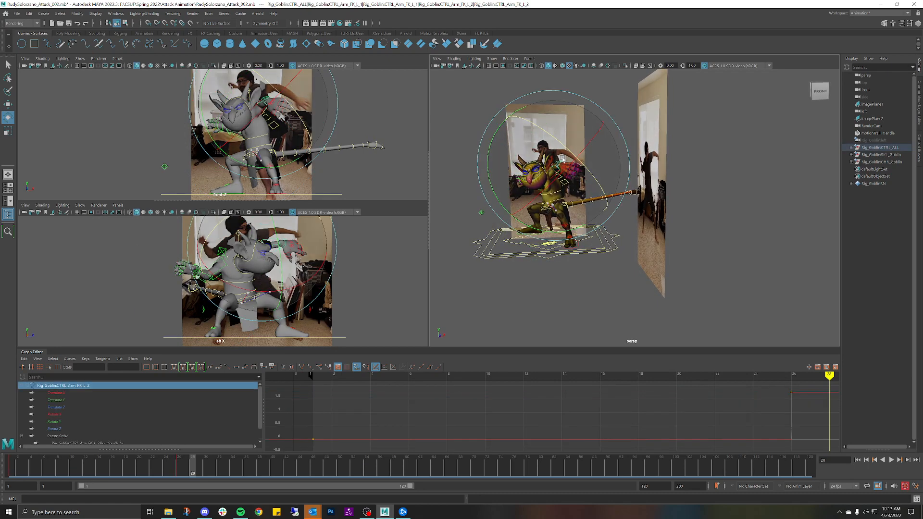
pyautogui.click(623, 128)
pyautogui.scroll(5, 577, 215)
pyautogui.keyDown('alt'); pyautogui.moveTo(577, 216); pyautogui.dragTo(649, 200); pyautogui.keyUp('alt')
pyautogui.click(617, 170)
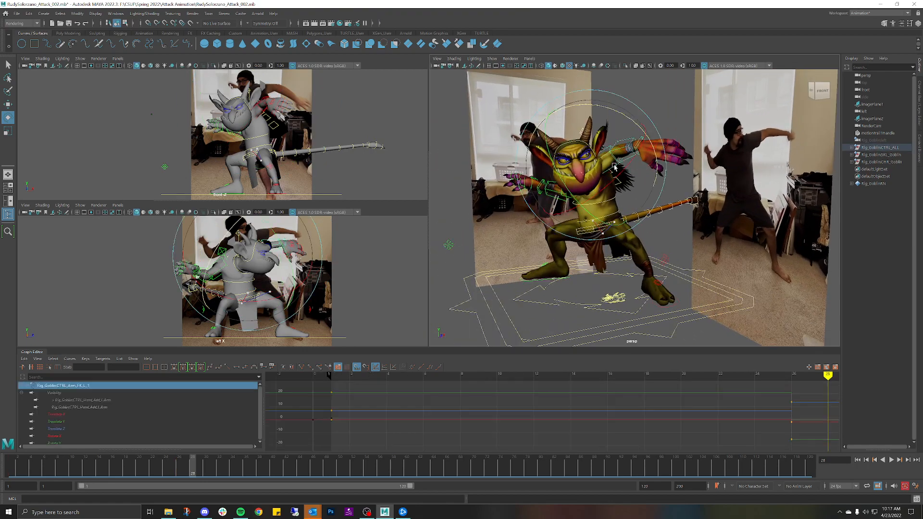
pyautogui.scroll(-5, 635, 172)
pyautogui.keyDown('alt'); pyautogui.moveTo(648, 174); pyautogui.dragTo(637, 171); pyautogui.keyUp('alt')
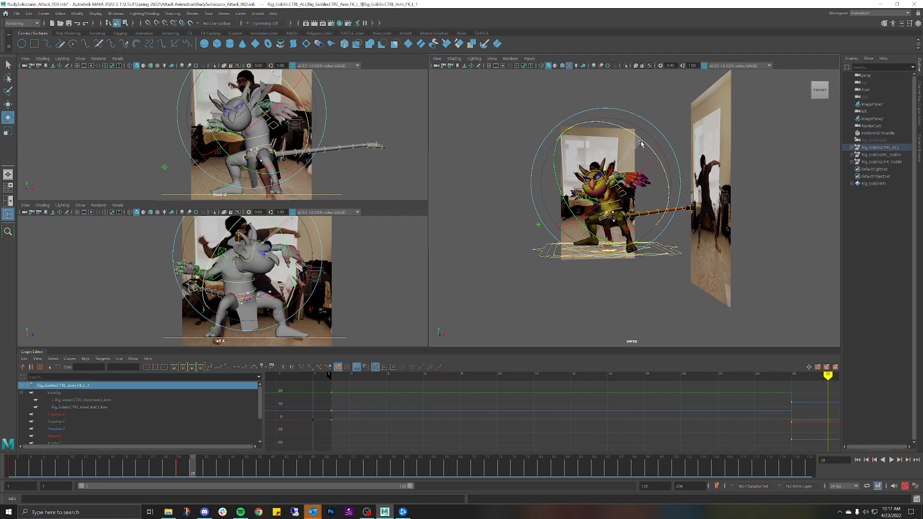
pyautogui.click(665, 144)
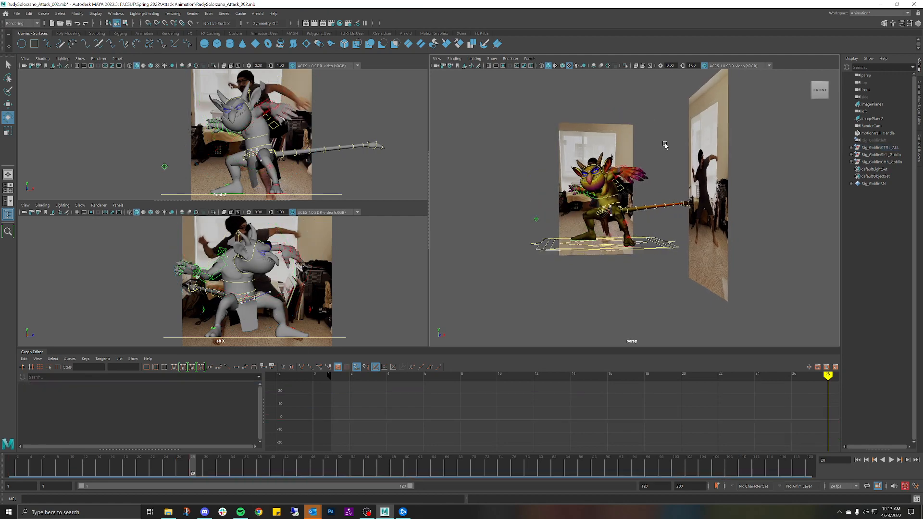
# - Examine the goblin's head, torso and left hand at frame 28 from the front, both close up and beside the references
pyautogui.keyDown('alt'); pyautogui.moveTo(665, 145); pyautogui.dragTo(665, 144); pyautogui.keyUp('alt')
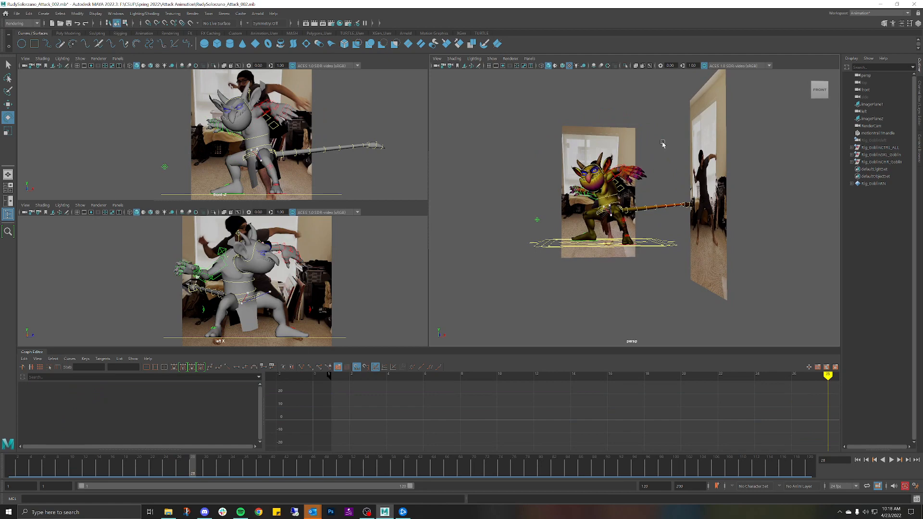
pyautogui.scroll(-2, 663, 144)
pyautogui.scroll(2, 643, 150)
pyautogui.keyDown('alt'); pyautogui.moveTo(652, 157); pyautogui.dragTo(663, 156, button='middle'); pyautogui.keyUp('alt')
pyautogui.keyDown('alt'); pyautogui.moveTo(663, 156); pyautogui.dragTo(661, 157); pyautogui.keyUp('alt')
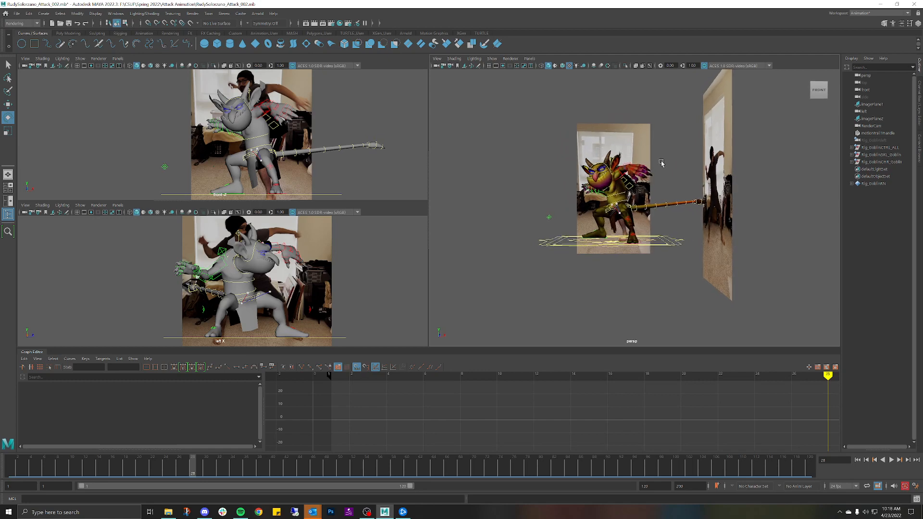
pyautogui.keyDown('alt'); pyautogui.moveTo(660, 165); pyautogui.dragTo(670, 185); pyautogui.keyUp('alt')
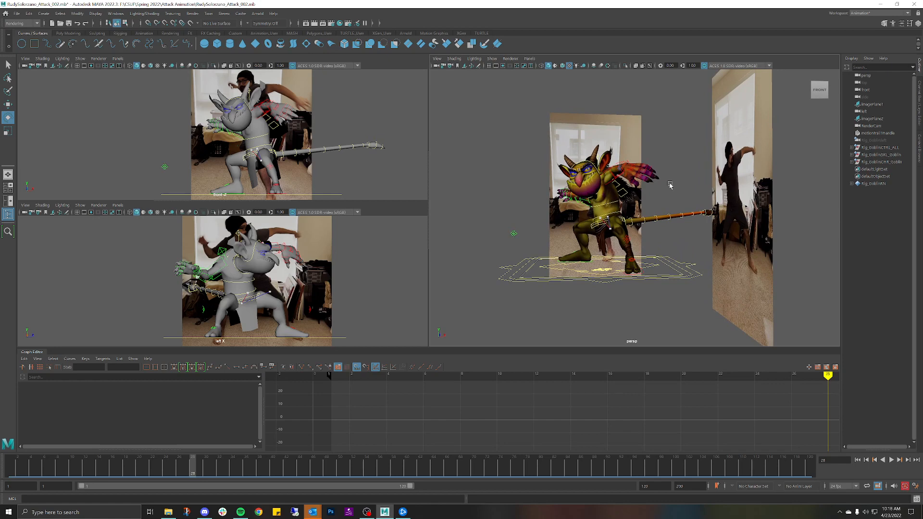
pyautogui.keyDown('alt'); pyautogui.moveTo(670, 185); pyautogui.dragTo(674, 202); pyautogui.keyUp('alt')
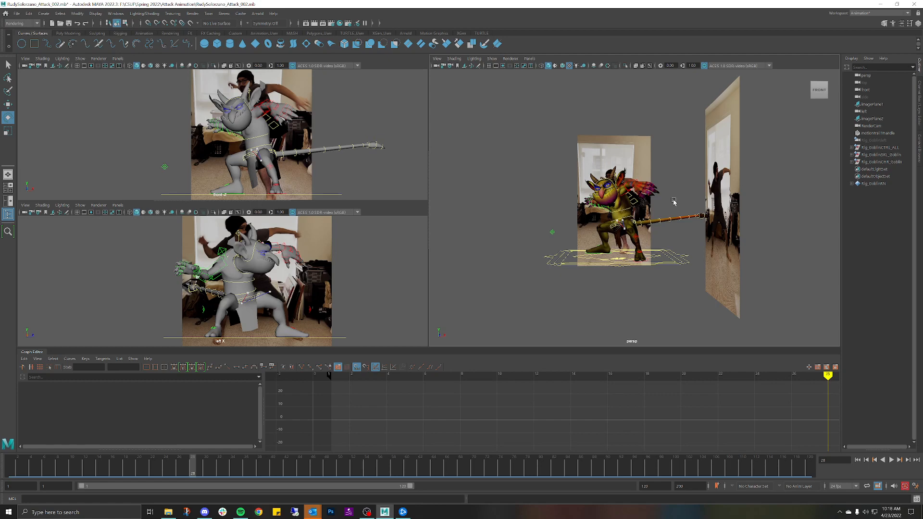
pyautogui.scroll(5, 666, 205)
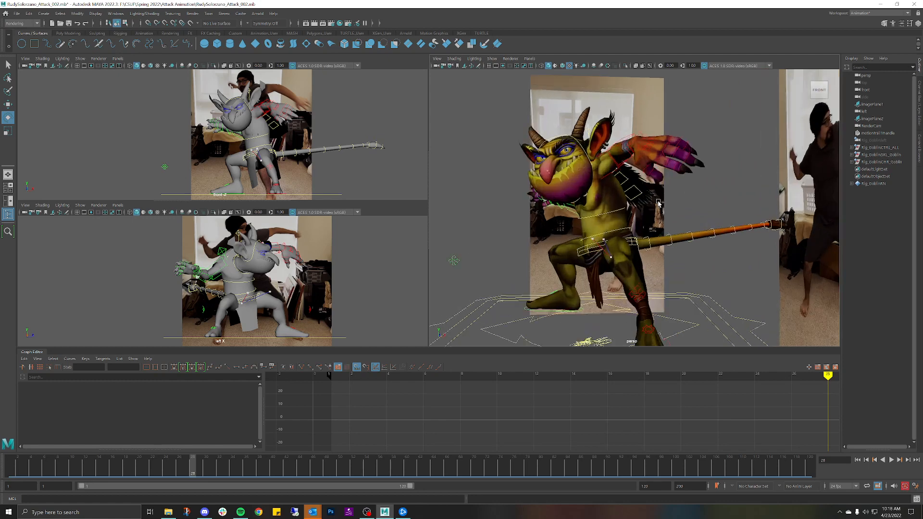
pyautogui.keyDown('alt'); pyautogui.moveTo(658, 211); pyautogui.dragTo(732, 212); pyautogui.keyUp('alt')
pyautogui.scroll(2, 735, 213)
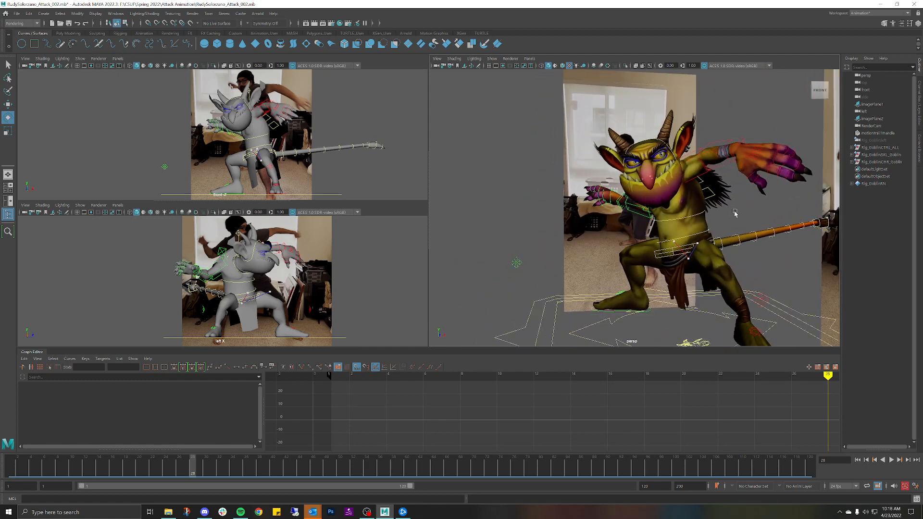
pyautogui.scroll(3, 735, 213)
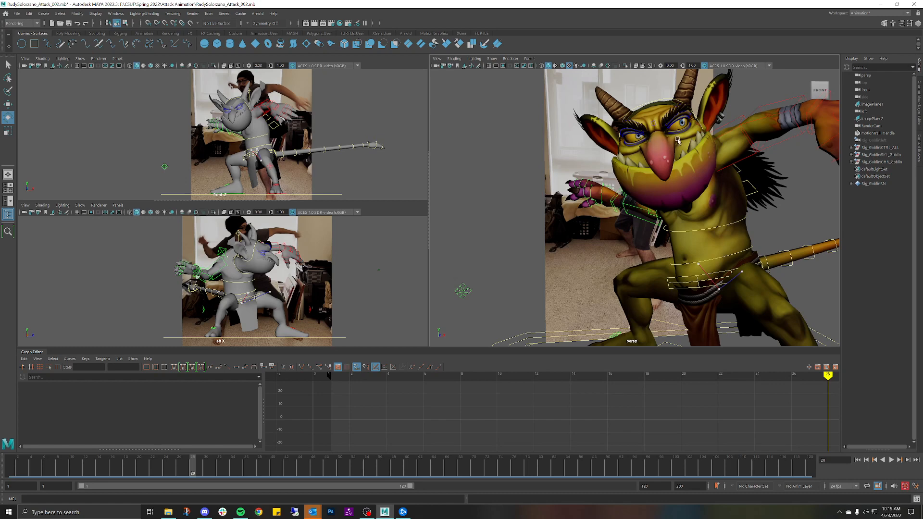
pyautogui.scroll(-6, 673, 139)
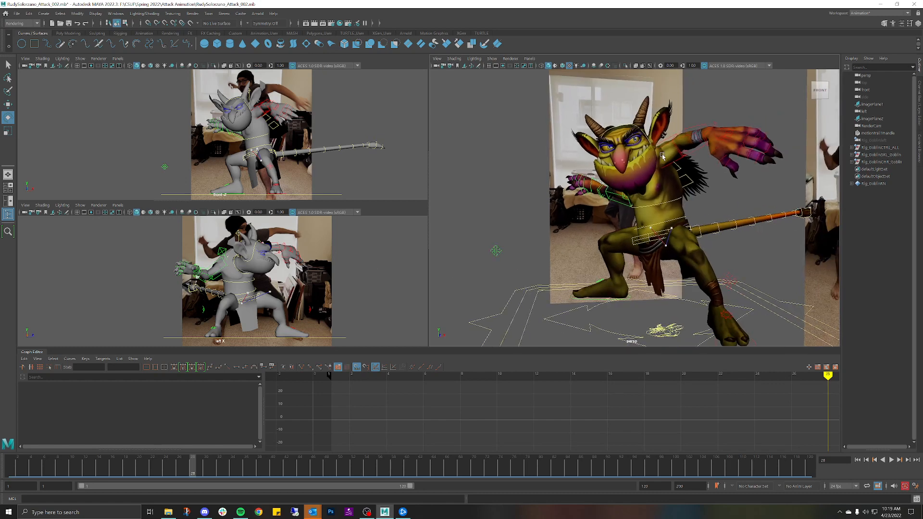
pyautogui.scroll(5, 662, 157)
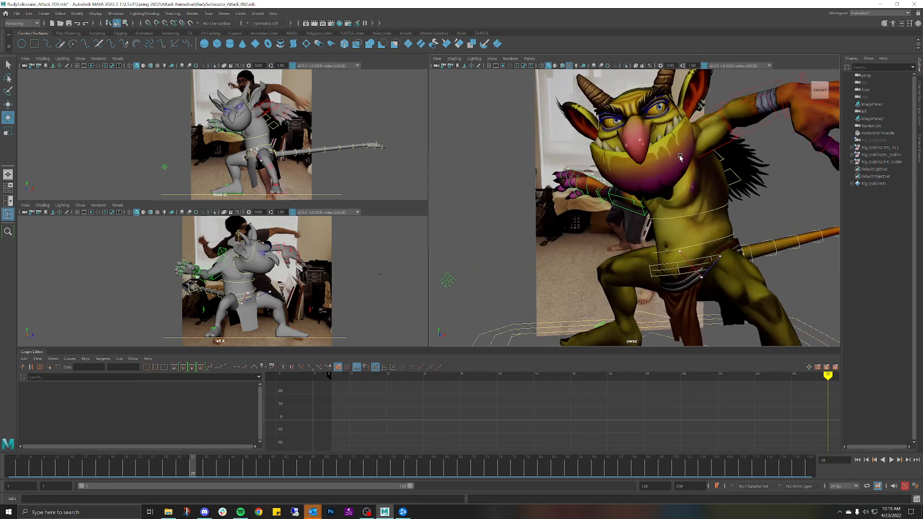
pyautogui.keyDown('alt'); pyautogui.moveTo(680, 157); pyautogui.dragTo(666, 186, button='middle'); pyautogui.keyUp('alt')
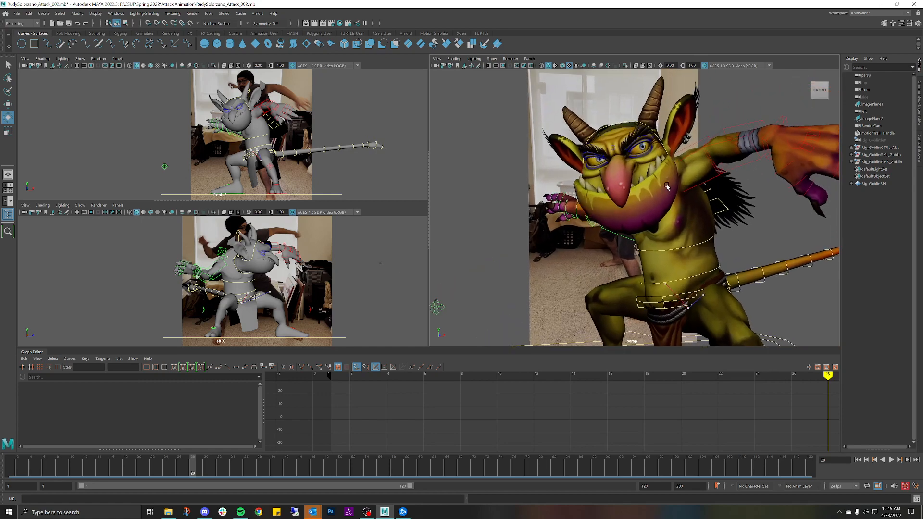
pyautogui.keyDown('alt'); pyautogui.moveTo(727, 173); pyautogui.dragTo(687, 183, button='middle'); pyautogui.keyUp('alt')
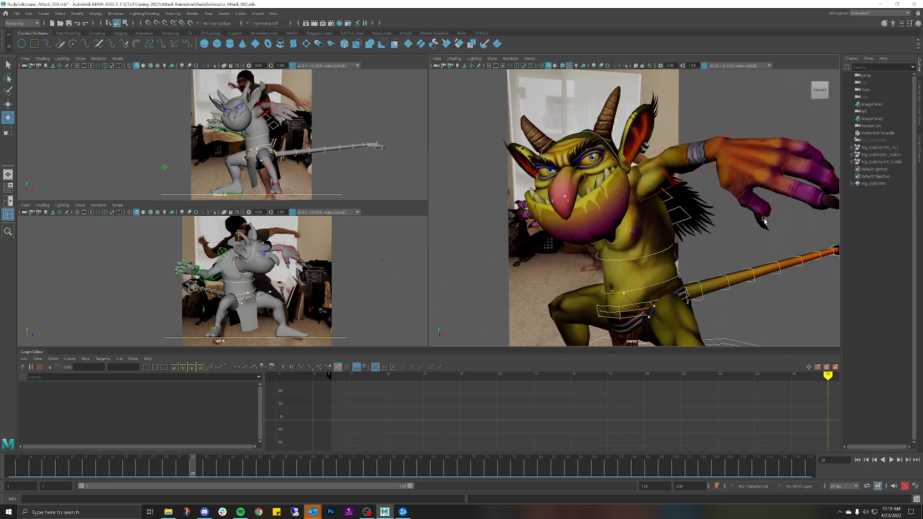
pyautogui.scroll(-5, 731, 244)
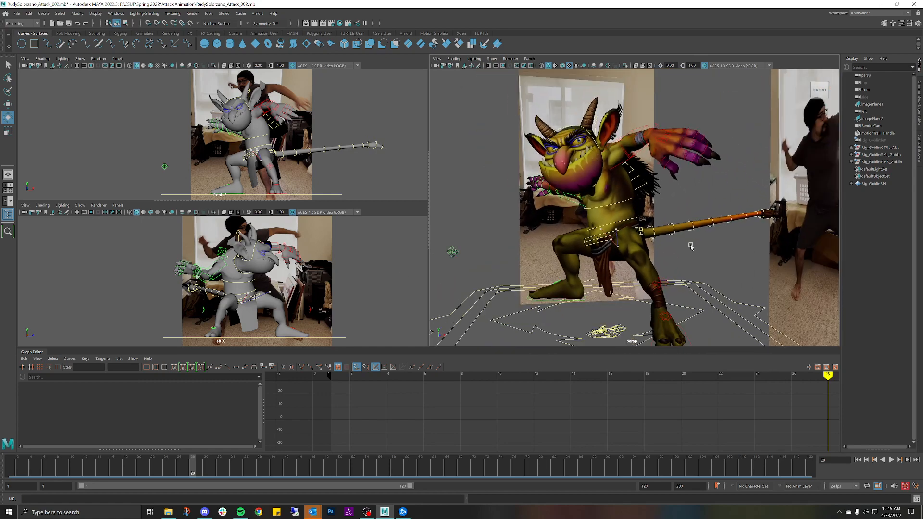
# - Inspect the goblin's forward foot from above, then review the full frame 28 pose from the front and side
pyautogui.keyDown('alt'); pyautogui.moveTo(691, 246); pyautogui.dragTo(669, 255); pyautogui.keyUp('alt')
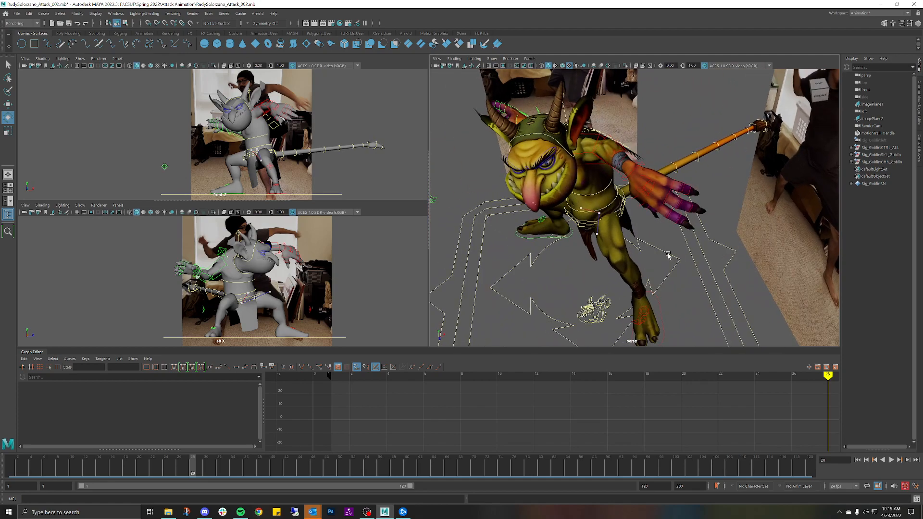
pyautogui.keyDown('alt'); pyautogui.moveTo(658, 274); pyautogui.dragTo(641, 216, button='middle'); pyautogui.keyUp('alt')
pyautogui.keyDown('alt'); pyautogui.moveTo(625, 230); pyautogui.dragTo(642, 246, button='right'); pyautogui.keyUp('alt')
pyautogui.keyDown('alt'); pyautogui.moveTo(645, 289); pyautogui.dragTo(609, 182, button='middle'); pyautogui.keyUp('alt')
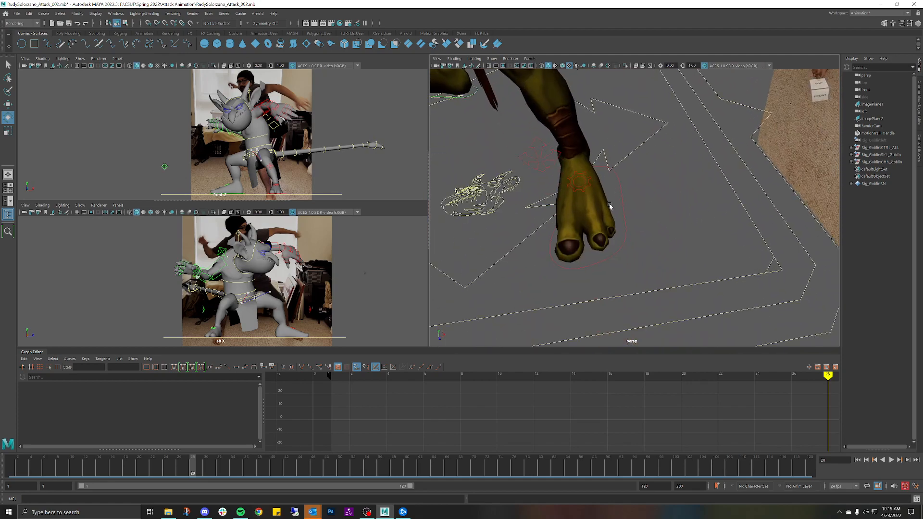
pyautogui.scroll(2, 607, 216)
pyautogui.scroll(-5, 606, 217)
pyautogui.scroll(-5, 610, 159)
pyautogui.keyDown('alt'); pyautogui.moveTo(610, 159); pyautogui.dragTo(596, 222); pyautogui.keyUp('alt')
pyautogui.scroll(3, 596, 222)
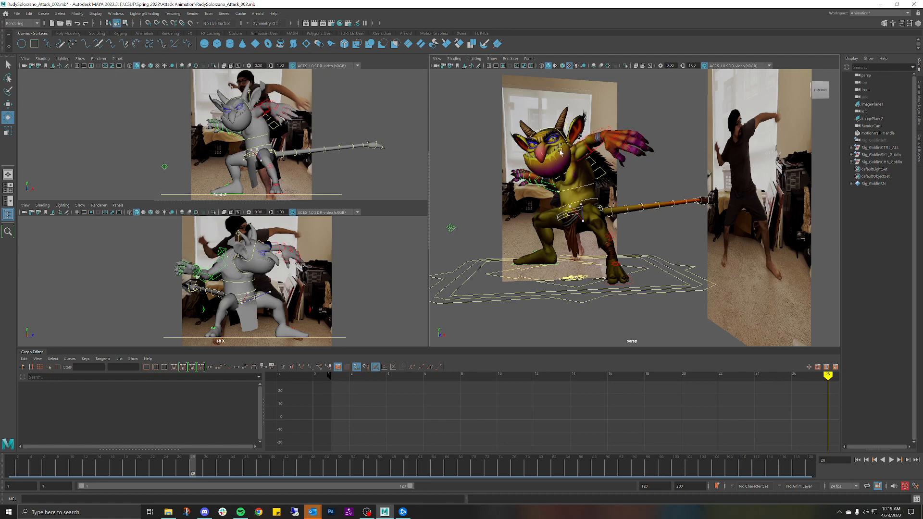
pyautogui.scroll(-5, 538, 153)
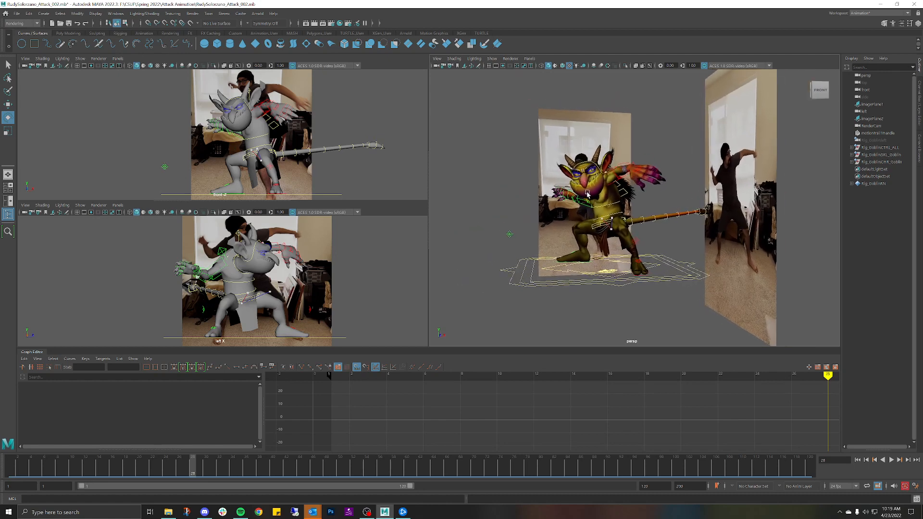
pyautogui.keyDown('alt'); pyautogui.moveTo(589, 195); pyautogui.dragTo(598, 196); pyautogui.keyUp('alt')
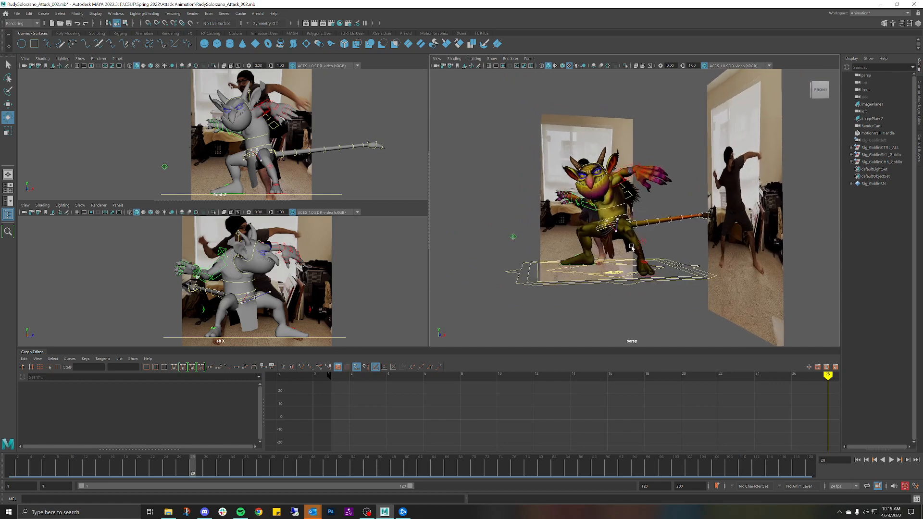
pyautogui.keyDown('alt'); pyautogui.moveTo(631, 247); pyautogui.dragTo(703, 237); pyautogui.keyUp('alt')
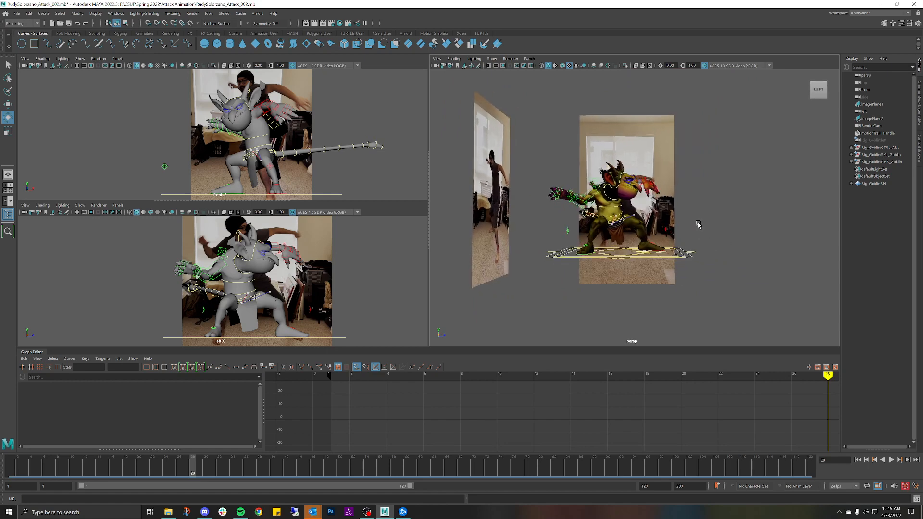
# - Switch the perspective view to the all-lights display mode to show the goblin as a silhouette beside the references
pyautogui.press('5')
pyautogui.press('4')
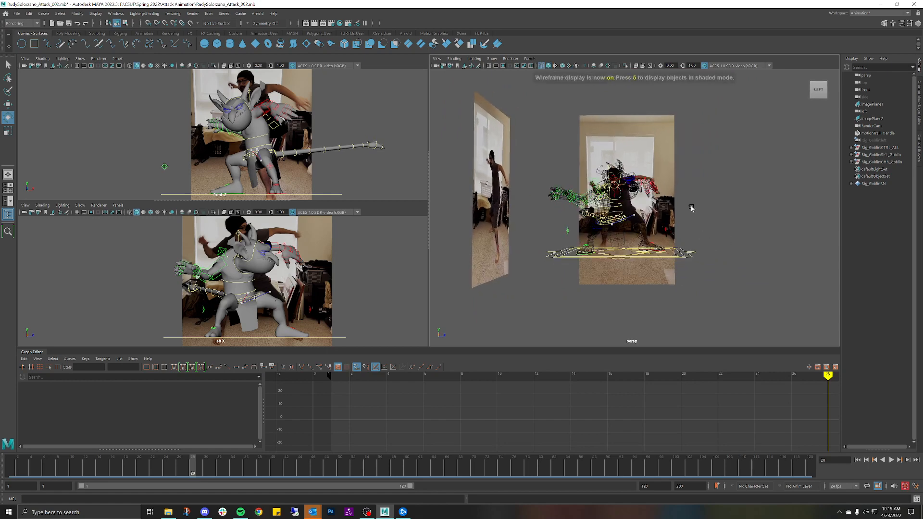
pyautogui.press('6')
pyautogui.press('7')
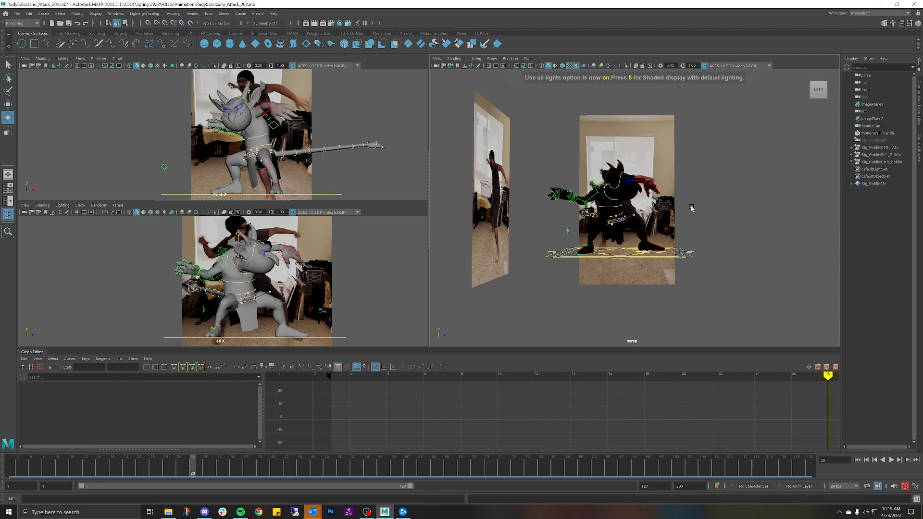
pyautogui.keyDown('alt'); pyautogui.moveTo(689, 208); pyautogui.dragTo(657, 210); pyautogui.keyUp('alt')
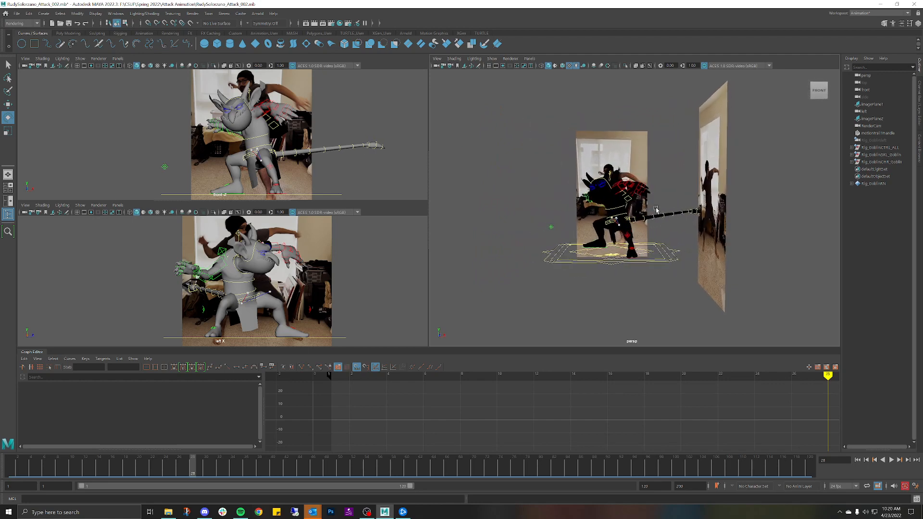
# - Hide the Reference layer and turn off the display of NURBS curves in the perspective view
pyautogui.click(917, 103)
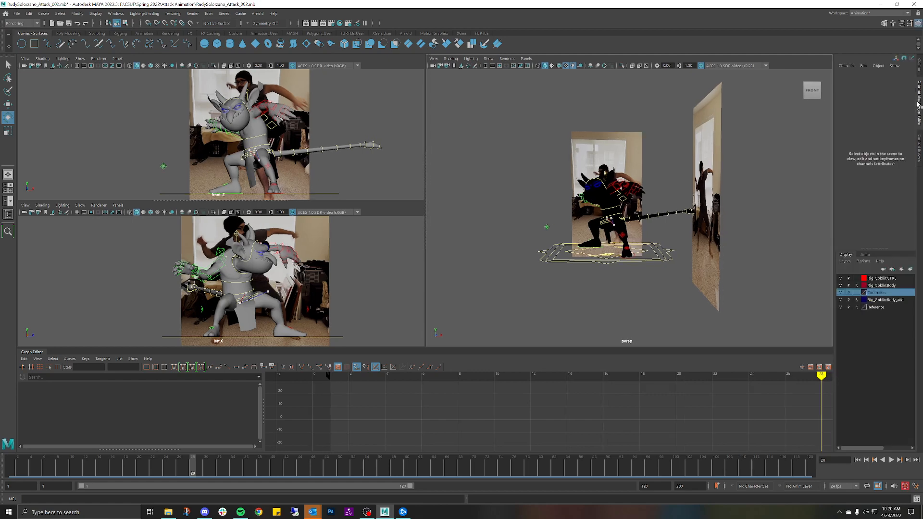
pyautogui.click(841, 307)
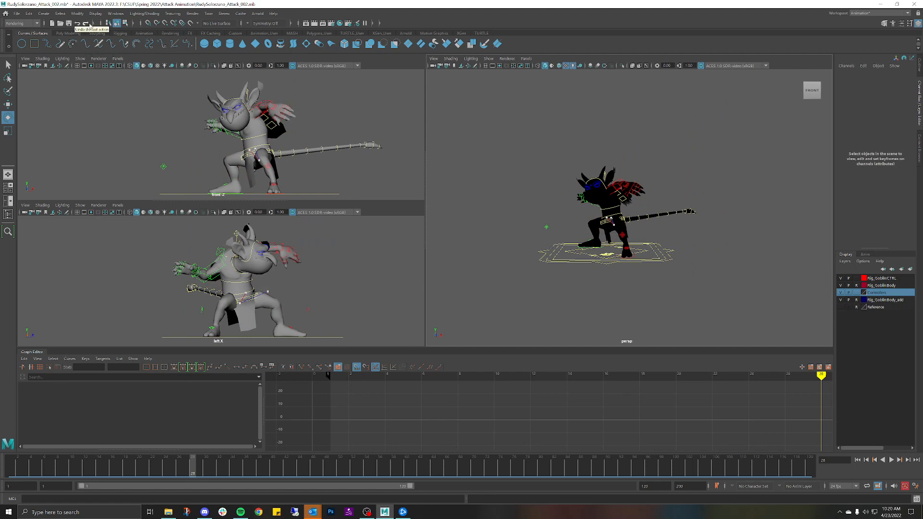
pyautogui.click(438, 59)
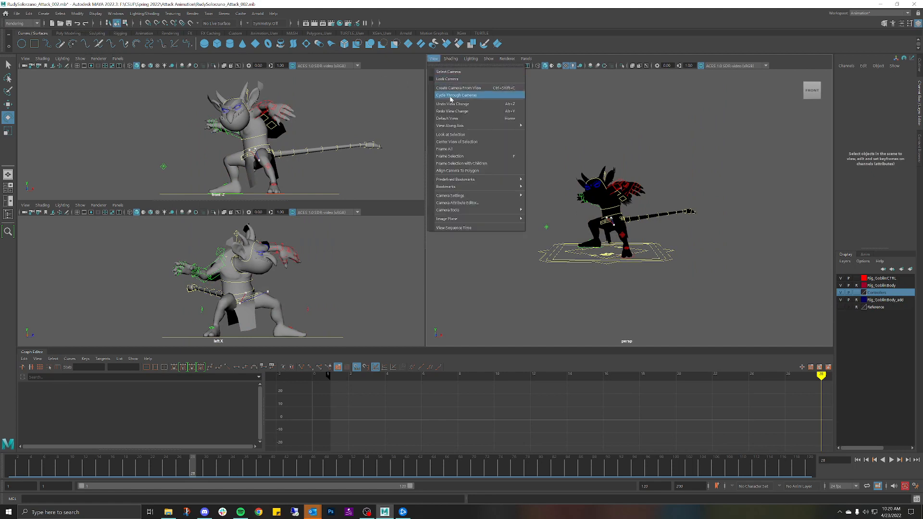
pyautogui.moveTo(459, 125)
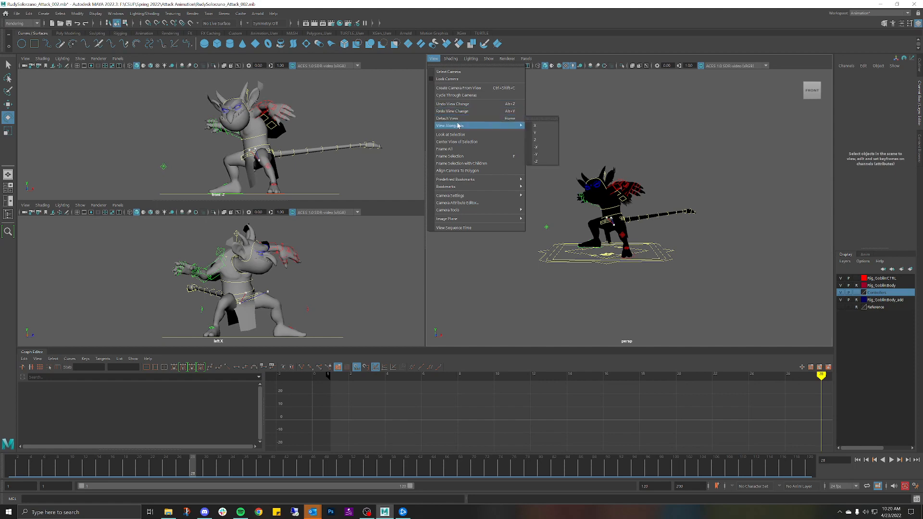
pyautogui.moveTo(488, 58)
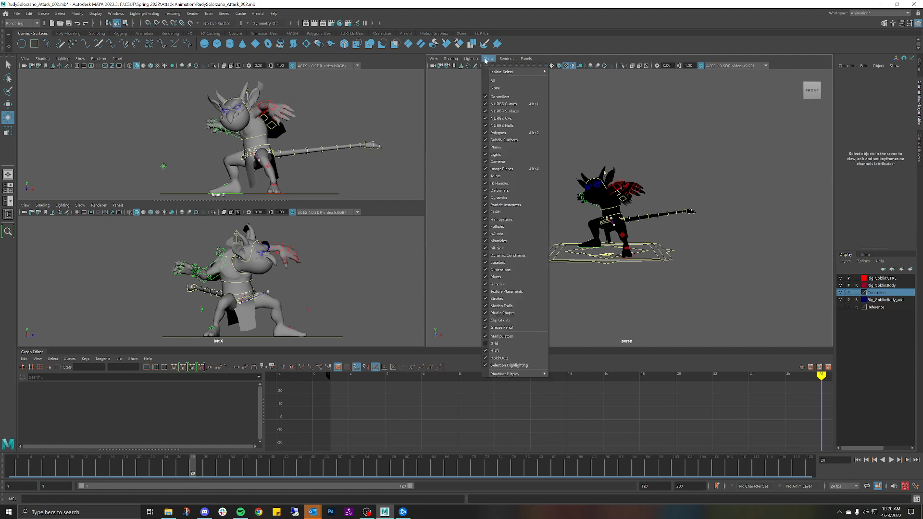
pyautogui.click(502, 107)
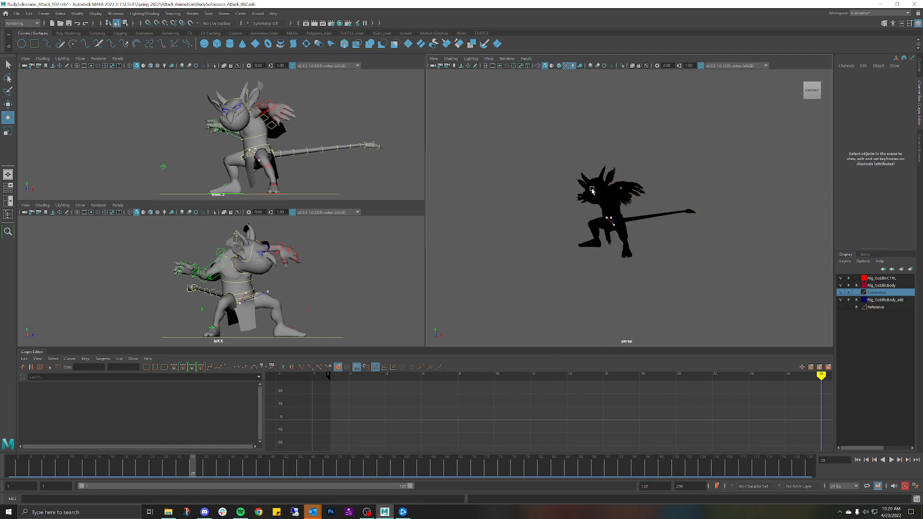
# - Hide the motion trail handle and check the goblin's unobstructed silhouette from the front and at an angle
pyautogui.click(919, 65)
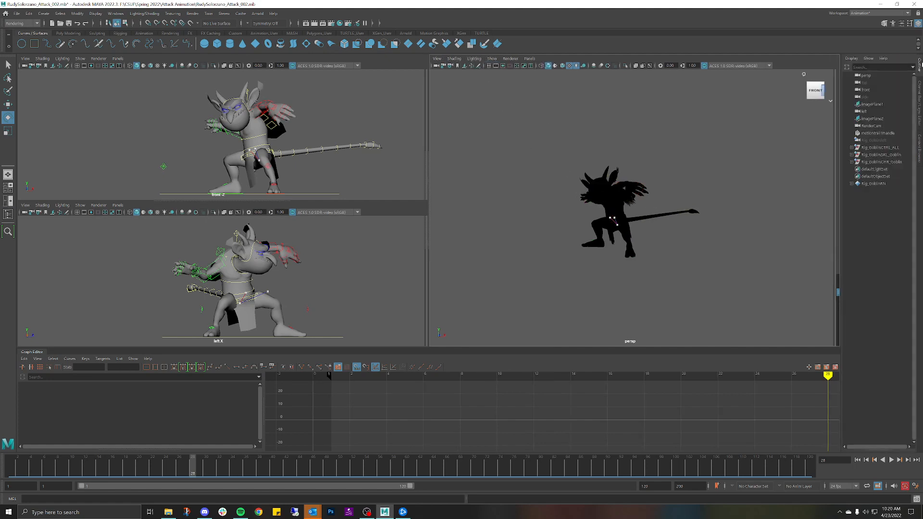
pyautogui.click(878, 133)
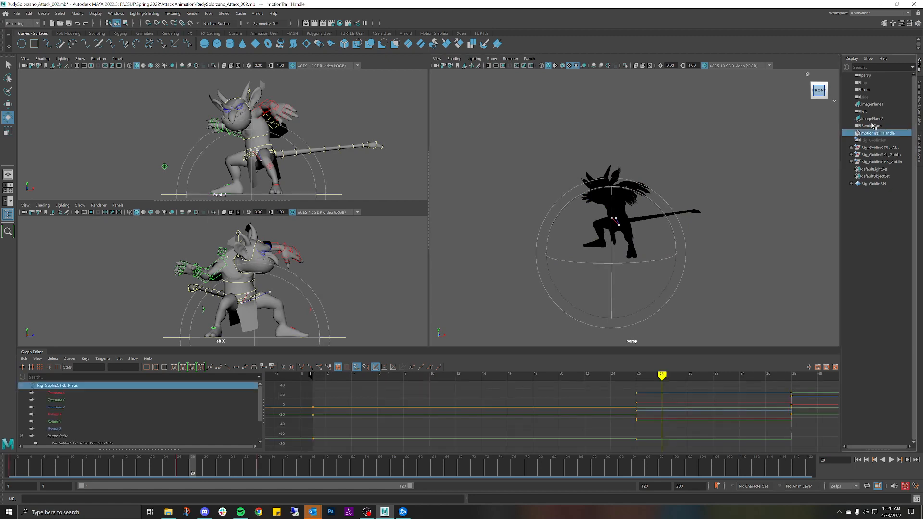
pyautogui.click(710, 156)
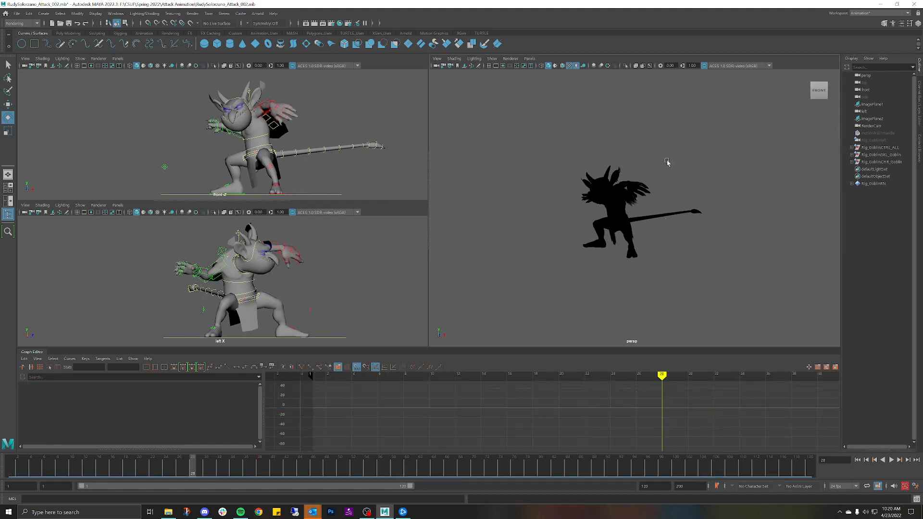
pyautogui.moveTo(669, 164)
pyautogui.keyDown('alt'); pyautogui.mouseDown()
pyautogui.moveTo(639, 146)
pyautogui.moveTo(658, 147)
pyautogui.mouseUp(); pyautogui.keyUp('alt')
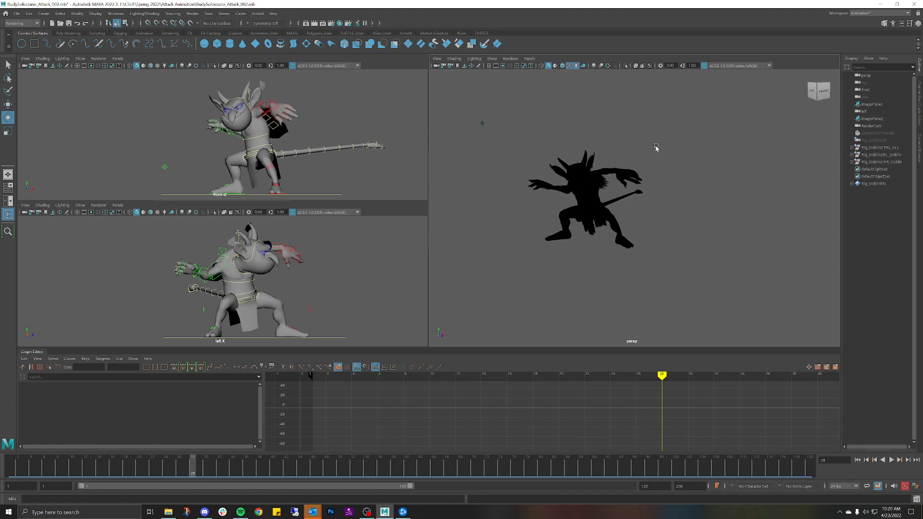
# - Look through RenderCam in the perspective view and display the goblin there as a silhouette
pyautogui.press('4')
pyautogui.press('5')
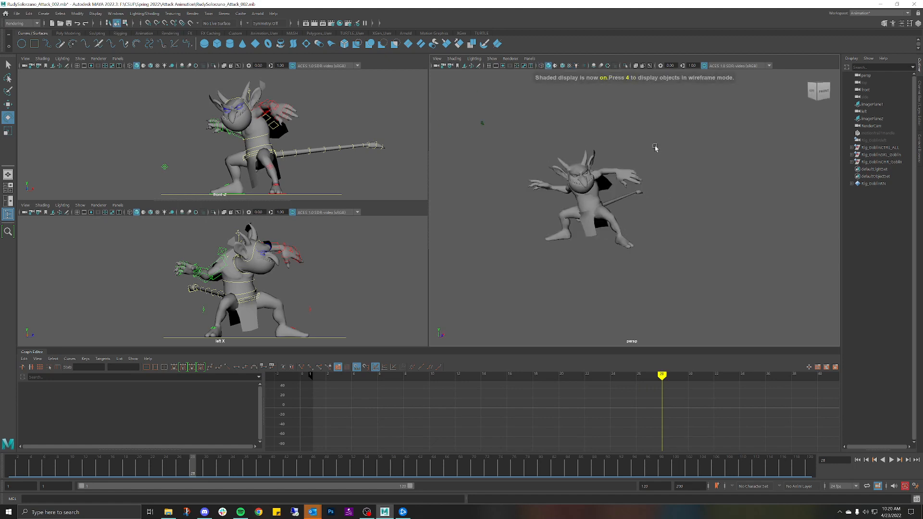
pyautogui.click(919, 91)
pyautogui.click(919, 141)
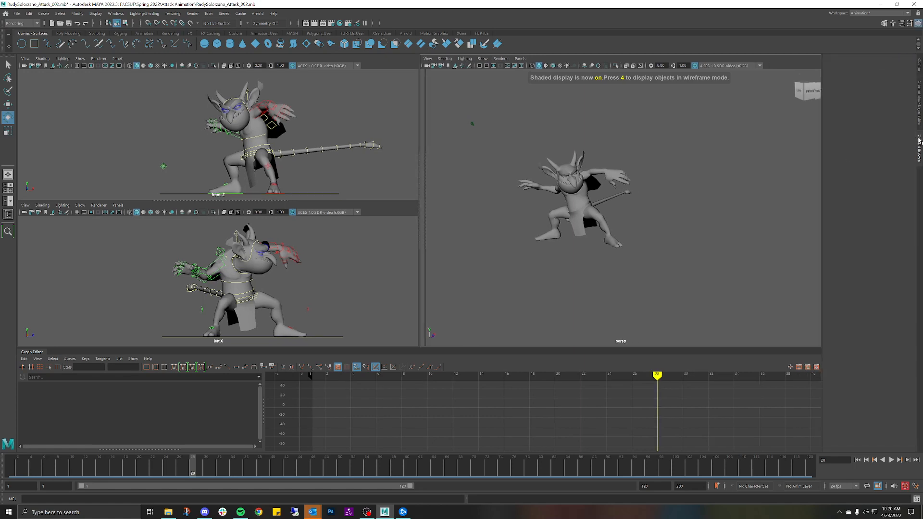
pyautogui.click(919, 66)
pyautogui.click(886, 127)
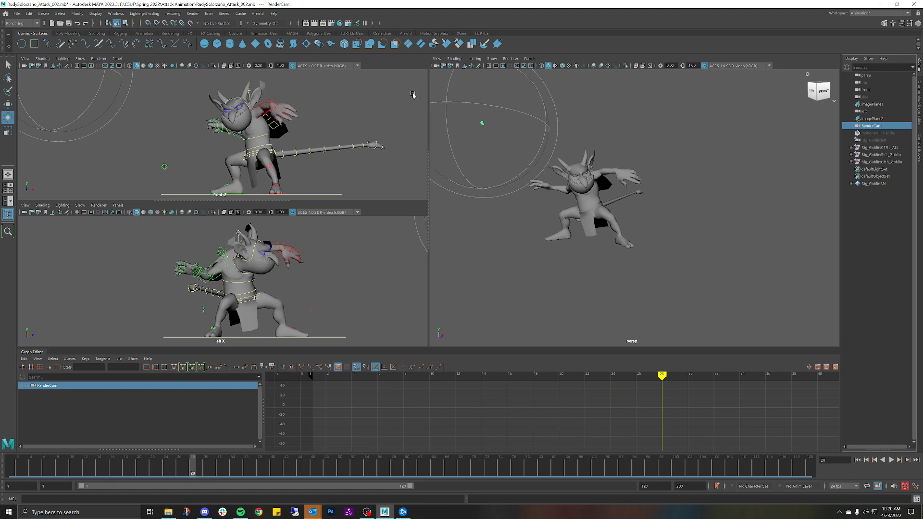
pyautogui.click(529, 59)
pyautogui.click(539, 87)
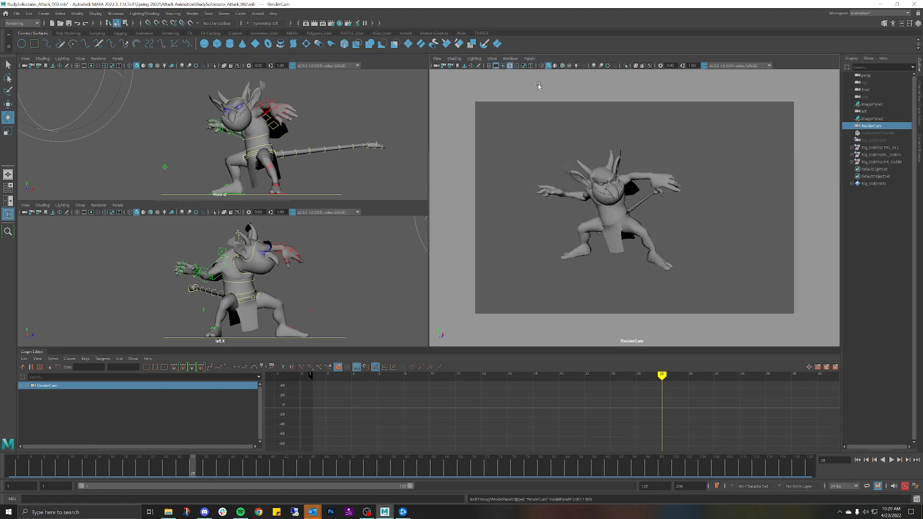
pyautogui.click(583, 151)
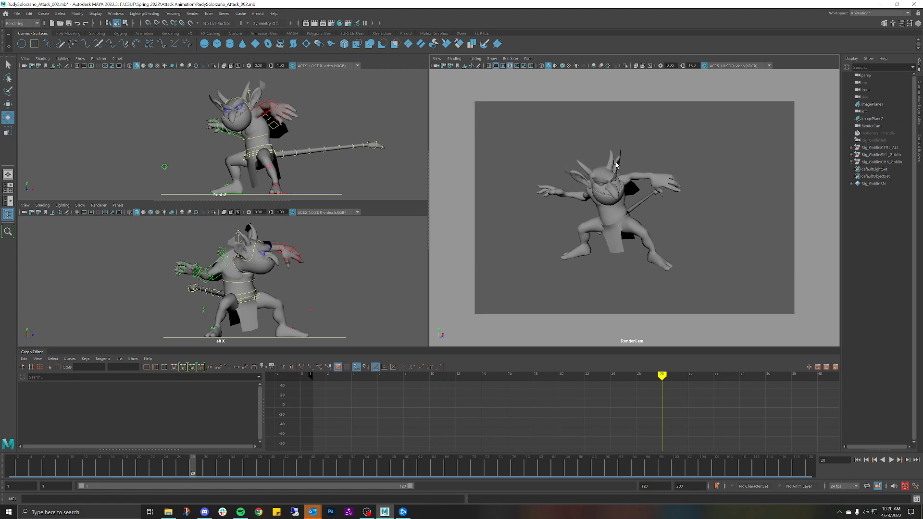
pyautogui.press('7')
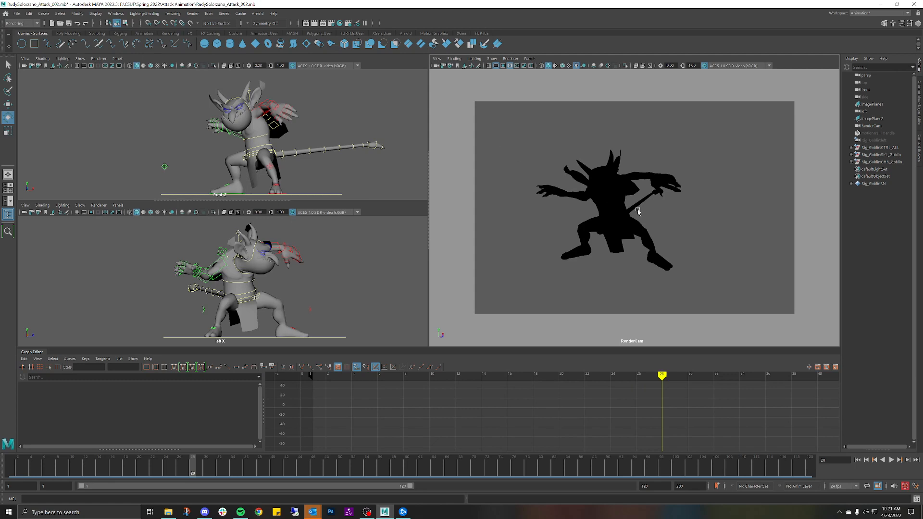
# - Select the outer tail controls and rotate them sideways to bend the tail while watching the RenderCam silhouette
pyautogui.keyDown('alt'); pyautogui.moveTo(315, 157); pyautogui.dragTo(392, 164); pyautogui.keyUp('alt')
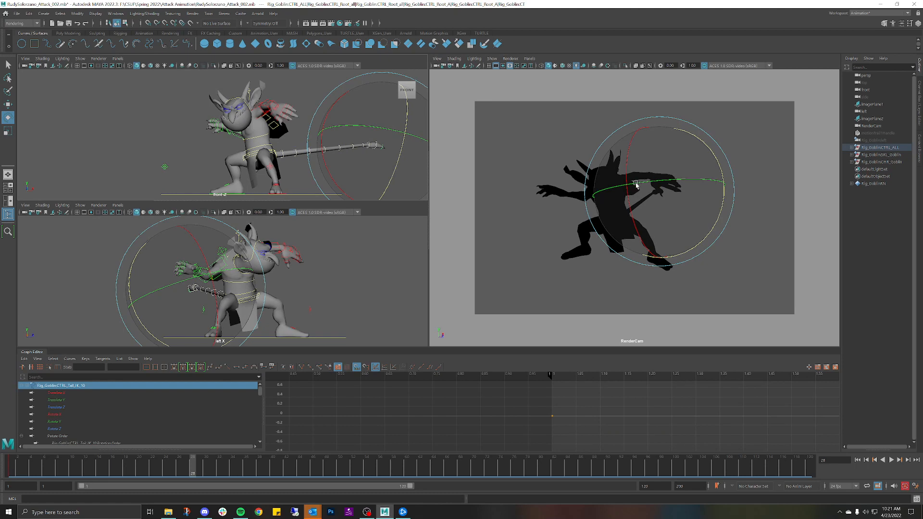
pyautogui.moveTo(636, 184); pyautogui.dragTo(641, 184)
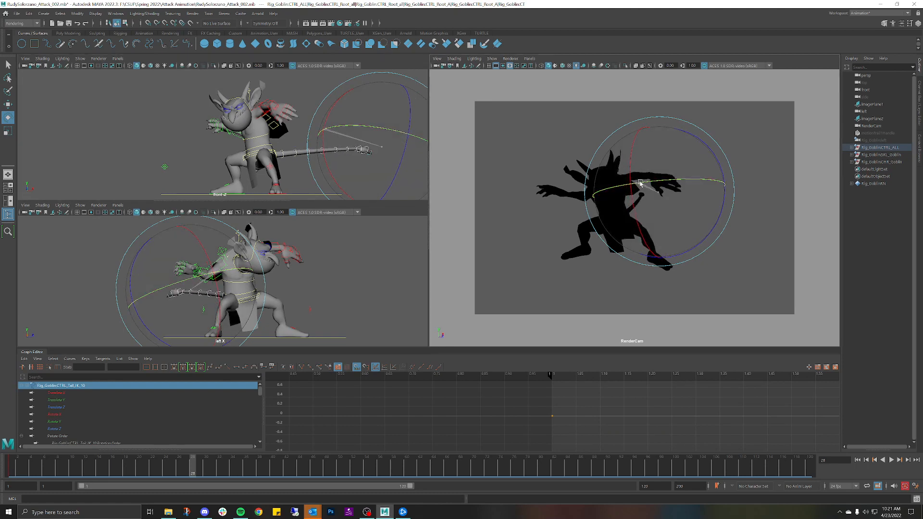
pyautogui.moveTo(640, 183); pyautogui.dragTo(644, 183)
pyautogui.click(355, 132)
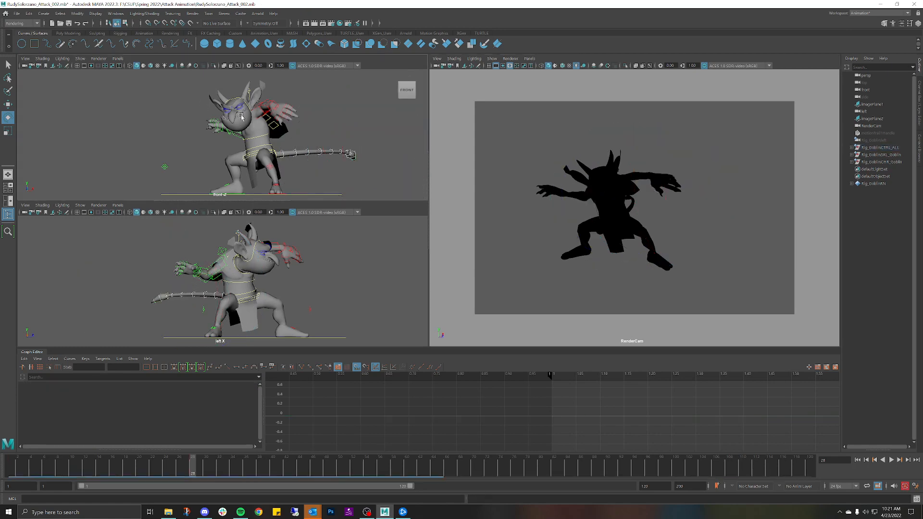
pyautogui.keyDown('alt'); pyautogui.moveTo(343, 133); pyautogui.dragTo(306, 143); pyautogui.keyUp('alt')
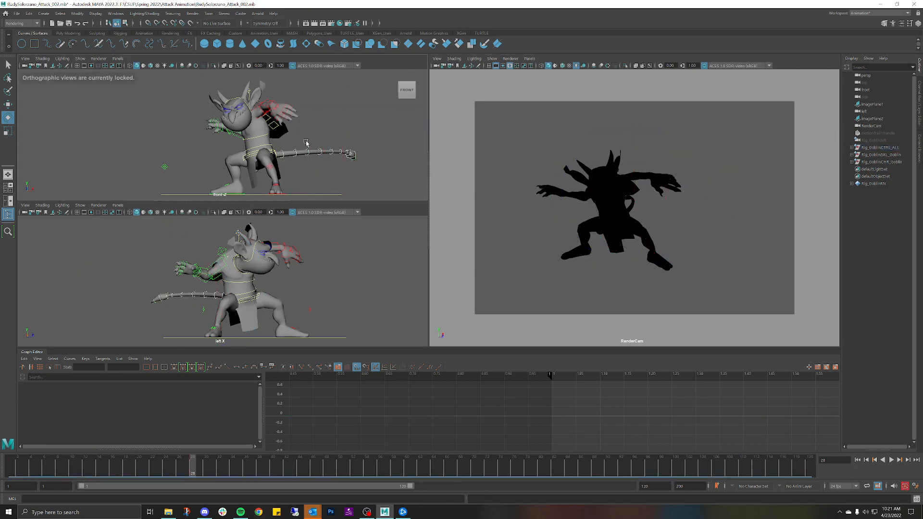
# - Rotate the control at the base of the goblin's tail to re-aim the tail between the torso and raised arm
pyautogui.click(225, 295)
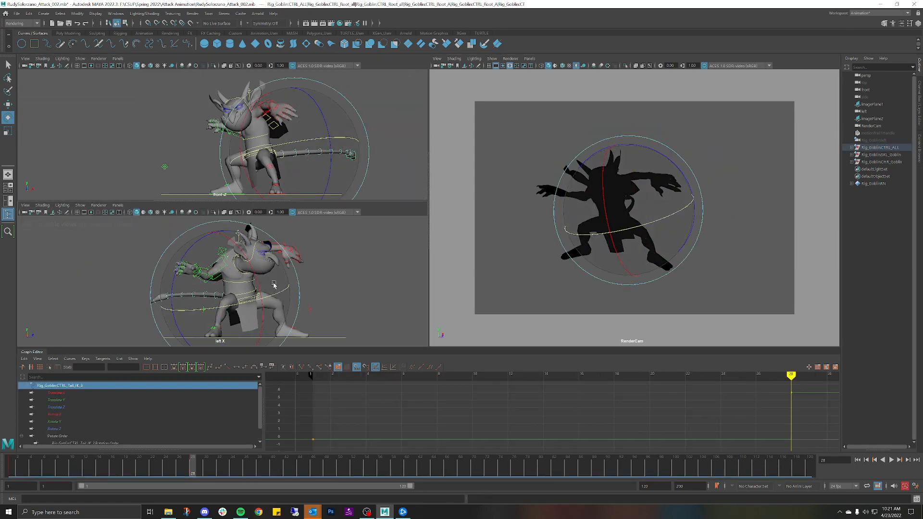
pyautogui.moveTo(272, 287); pyautogui.dragTo(265, 294)
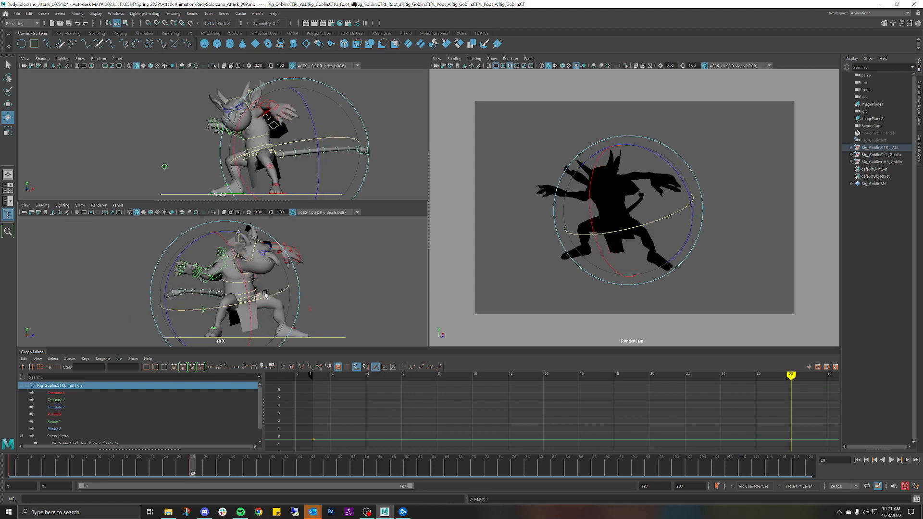
pyautogui.moveTo(590, 174); pyautogui.dragTo(589, 191)
pyautogui.moveTo(626, 151); pyautogui.dragTo(634, 153)
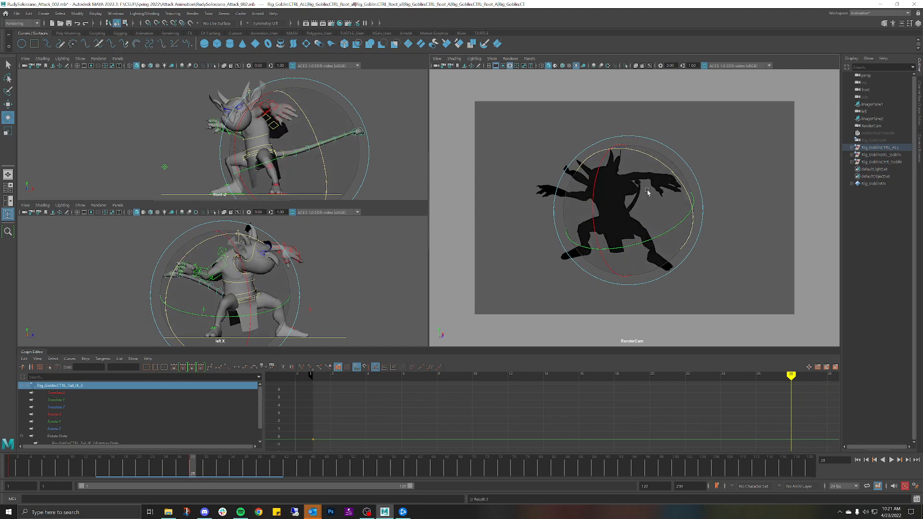
pyautogui.moveTo(652, 241); pyautogui.dragTo(636, 238)
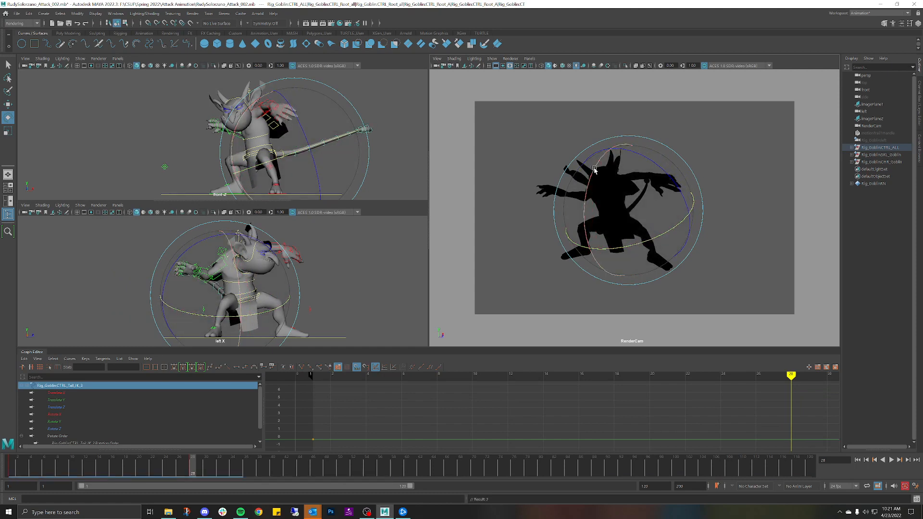
pyautogui.moveTo(595, 170); pyautogui.dragTo(594, 161)
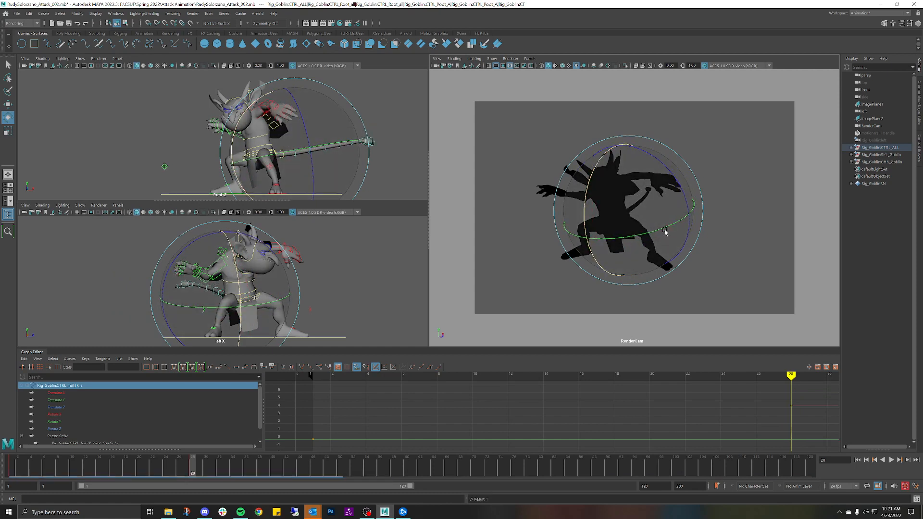
pyautogui.moveTo(655, 230); pyautogui.dragTo(659, 231)
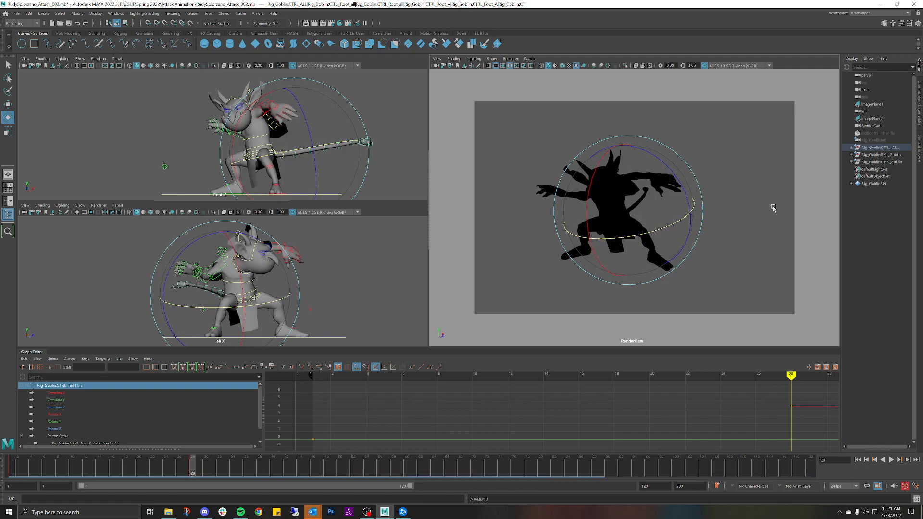
pyautogui.click(756, 200)
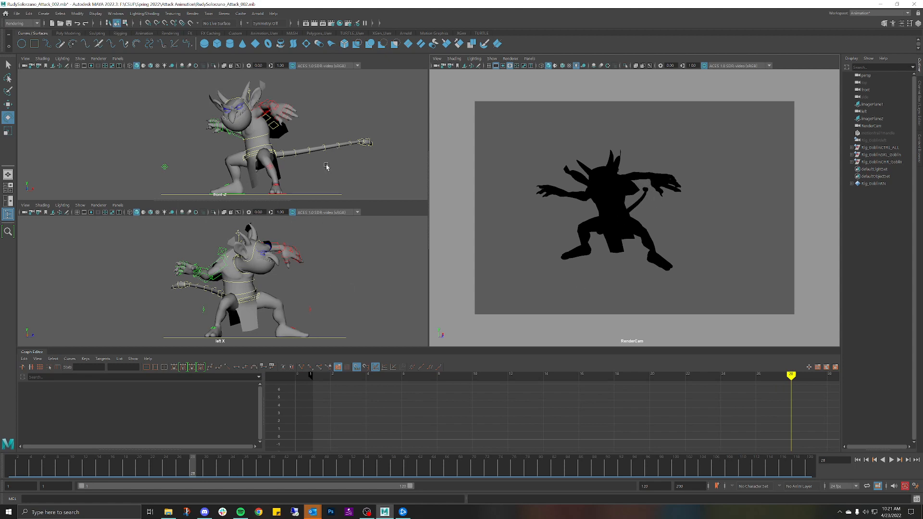
# - Curl the outer half of the tail upward in the front view, bending the end section further up
pyautogui.moveTo(308, 137); pyautogui.dragTo(362, 159)
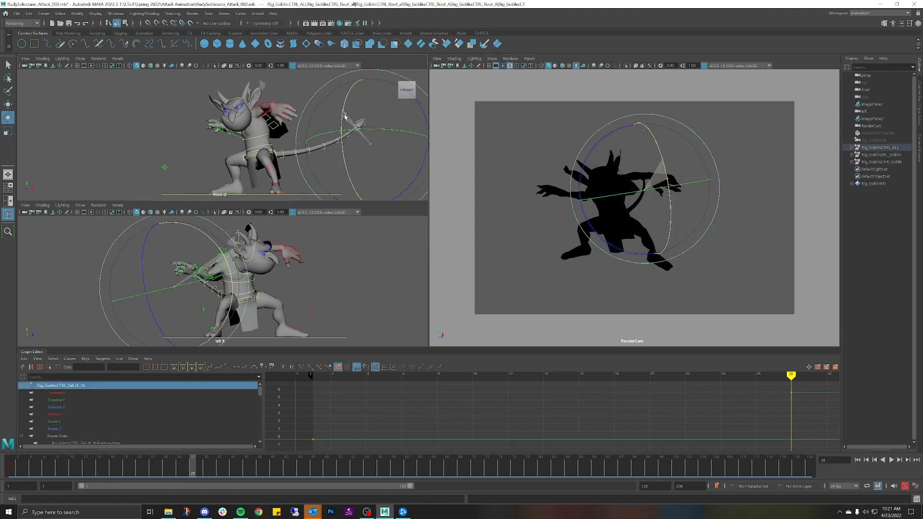
pyautogui.click(313, 119)
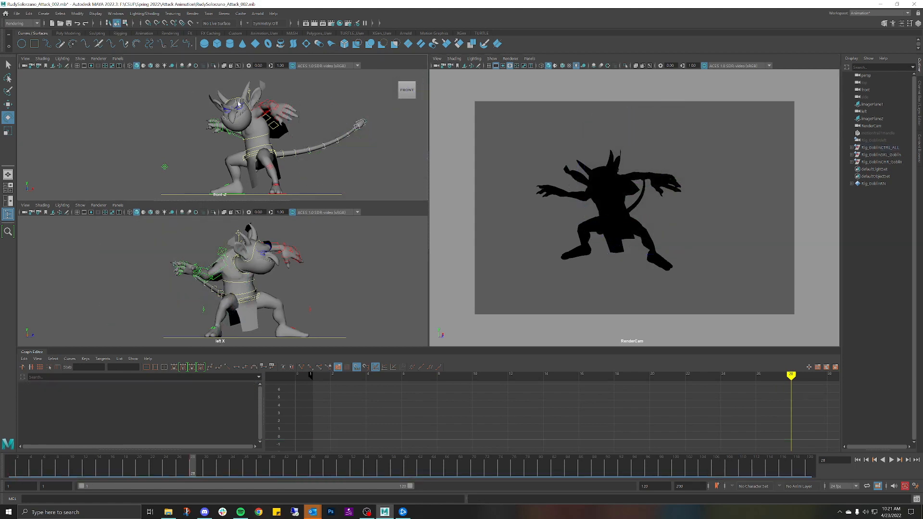
pyautogui.moveTo(332, 110); pyautogui.dragTo(393, 164)
pyautogui.moveTo(329, 100); pyautogui.dragTo(331, 105)
pyautogui.click(323, 170)
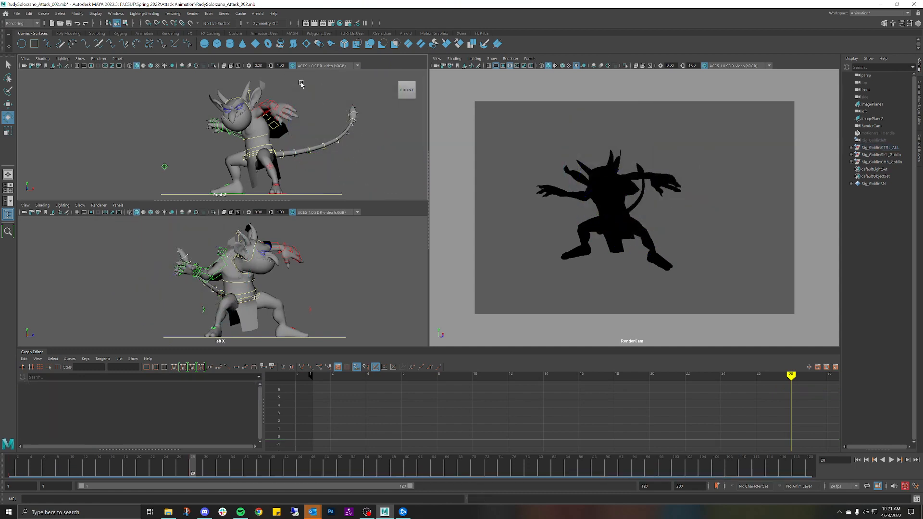
# - Rotate the controls at the tail tip to refine its curl, then check the silhouette in RenderCam
pyautogui.moveTo(366, 83); pyautogui.dragTo(374, 150)
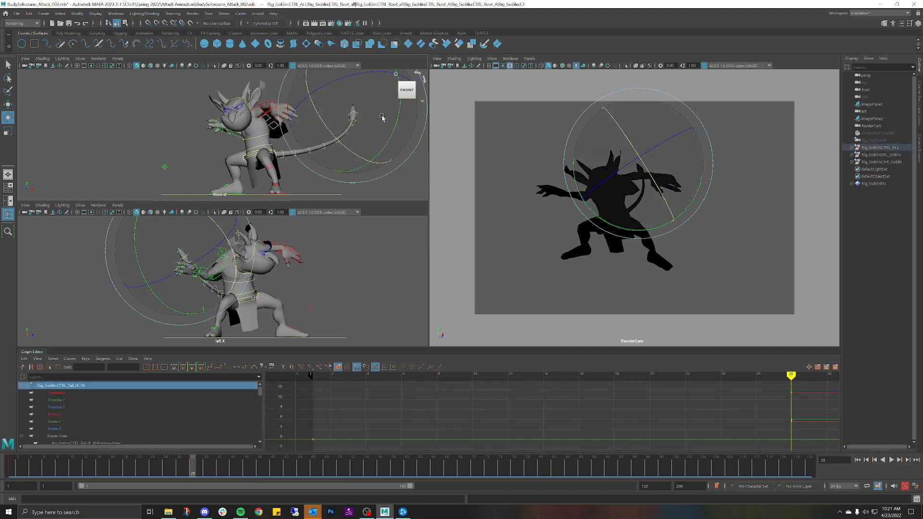
pyautogui.moveTo(395, 111); pyautogui.dragTo(399, 111)
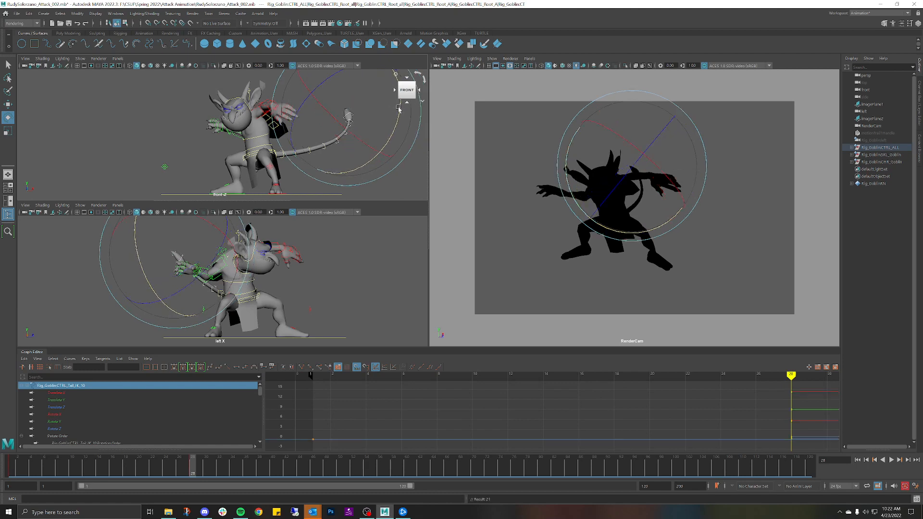
pyautogui.click(460, 212)
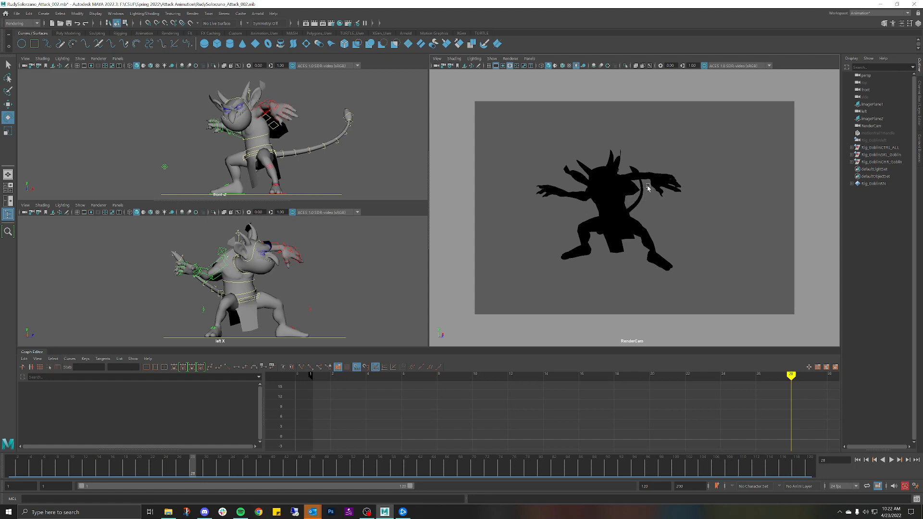
pyautogui.click(284, 156)
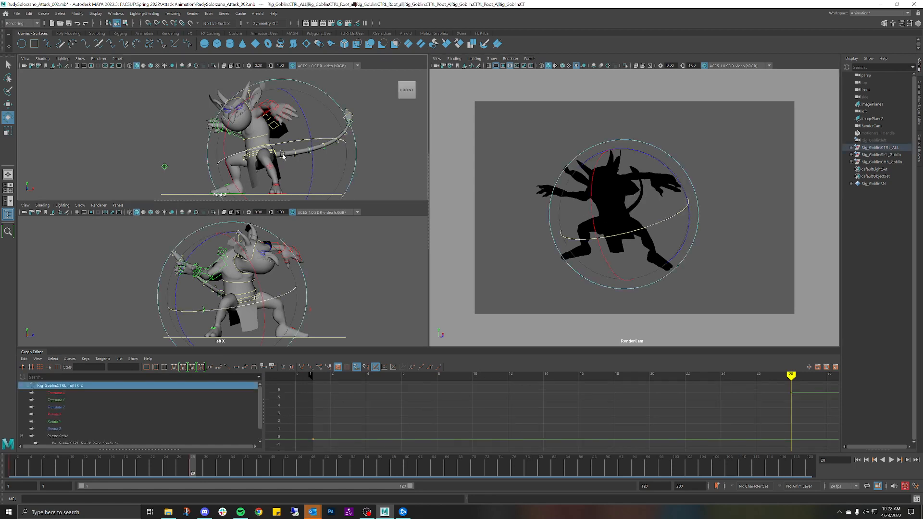
pyautogui.click(348, 280)
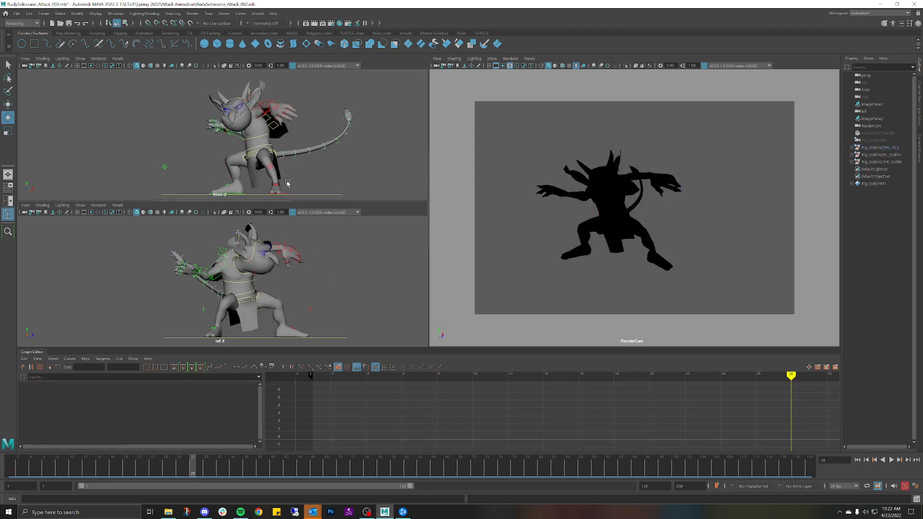
# - Rotate the control at the base of the goblin's tail slightly to lower the tail in the RenderCam silhouette
pyautogui.click(275, 155)
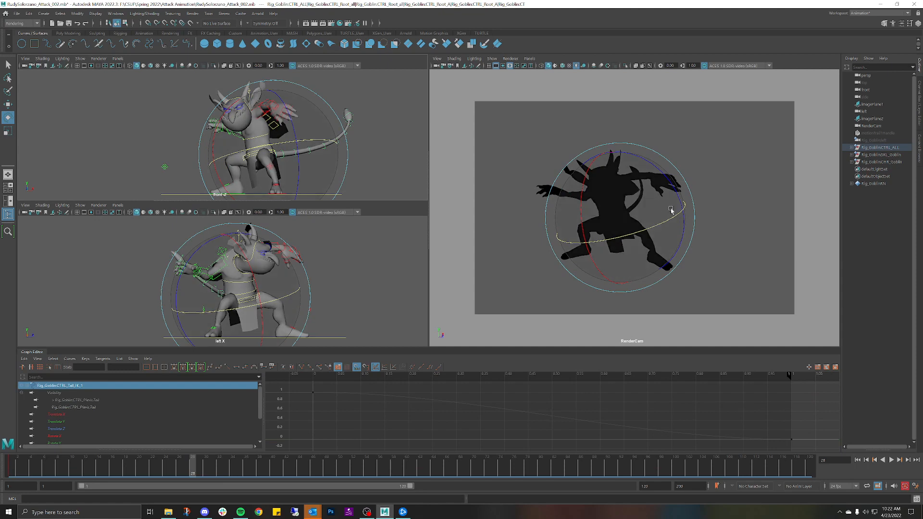
pyautogui.moveTo(591, 169); pyautogui.dragTo(588, 166)
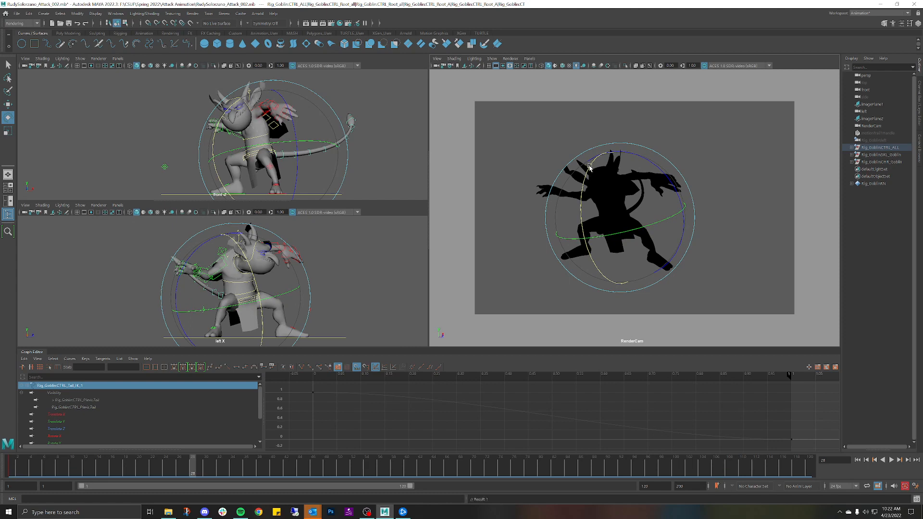
pyautogui.click(759, 191)
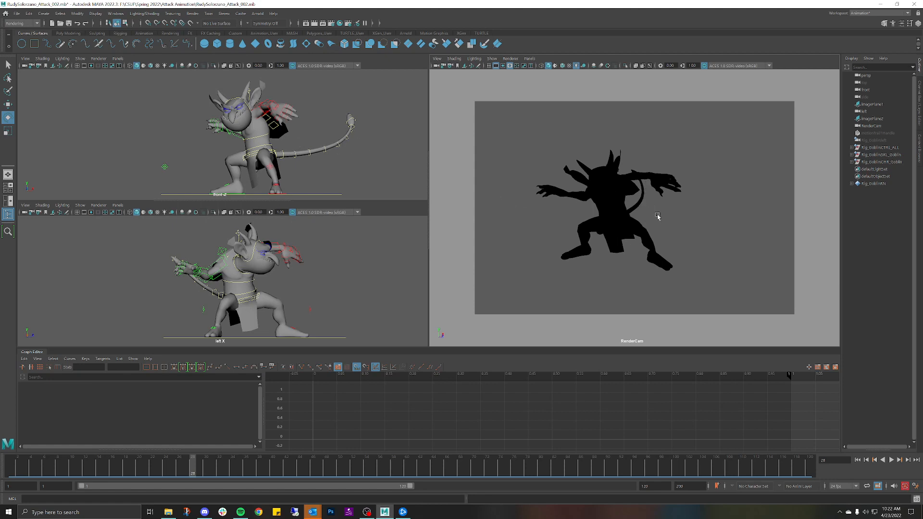
# - Rotate the pelvis control at frame 28 so the goblin's torso leans toward its lower, outstretched right arm
pyautogui.click(248, 152)
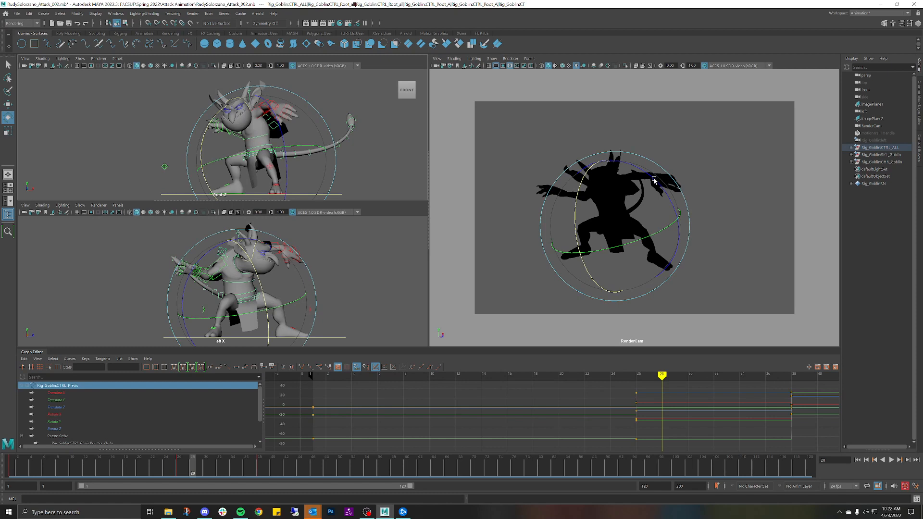
pyautogui.moveTo(654, 180); pyautogui.dragTo(650, 178)
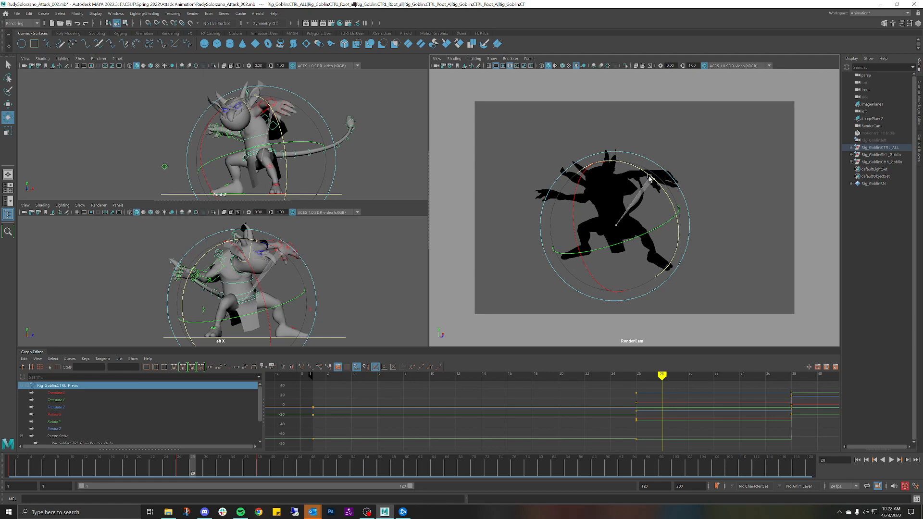
pyautogui.moveTo(650, 178); pyautogui.dragTo(644, 178)
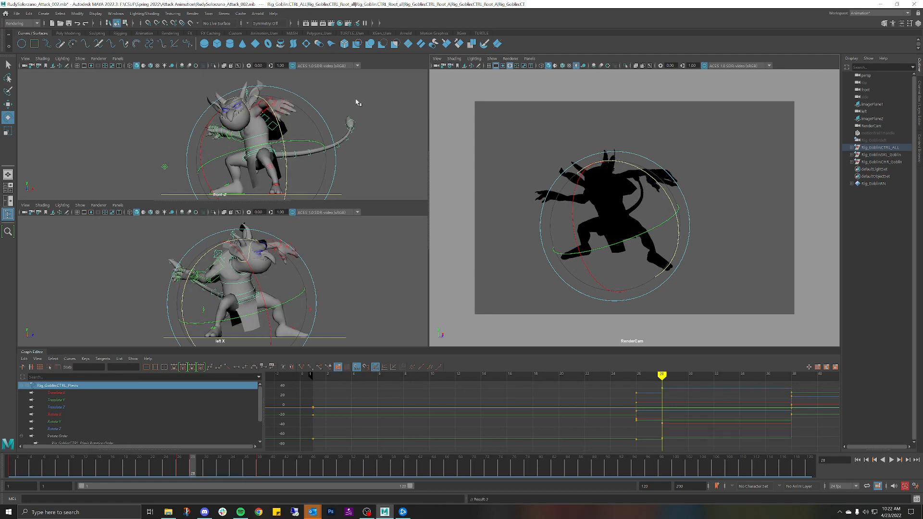
pyautogui.click(391, 128)
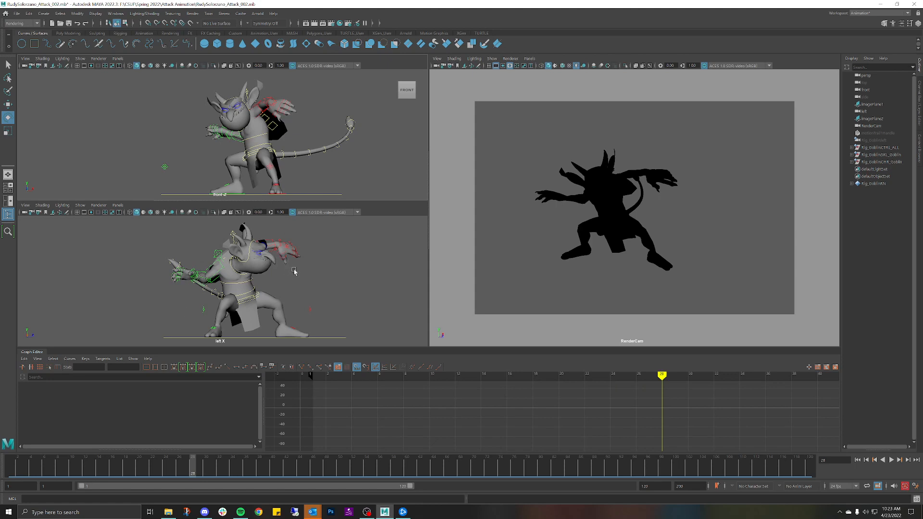
# - Rotate the left upper arm's FK control to raise the arm at frame 28, then compare it with the previous key pose
pyautogui.click(262, 117)
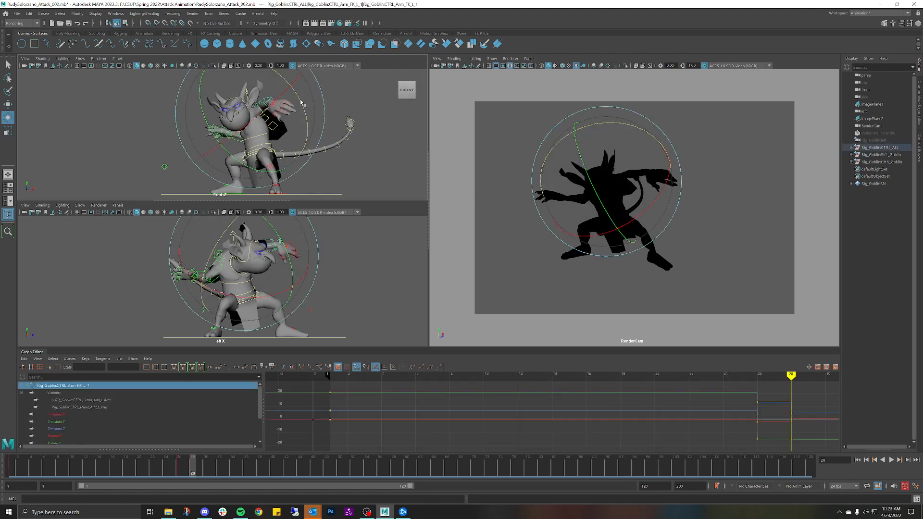
pyautogui.moveTo(302, 103)
pyautogui.mouseDown()
pyautogui.moveTo(298, 94)
pyautogui.moveTo(299, 109)
pyautogui.mouseUp()
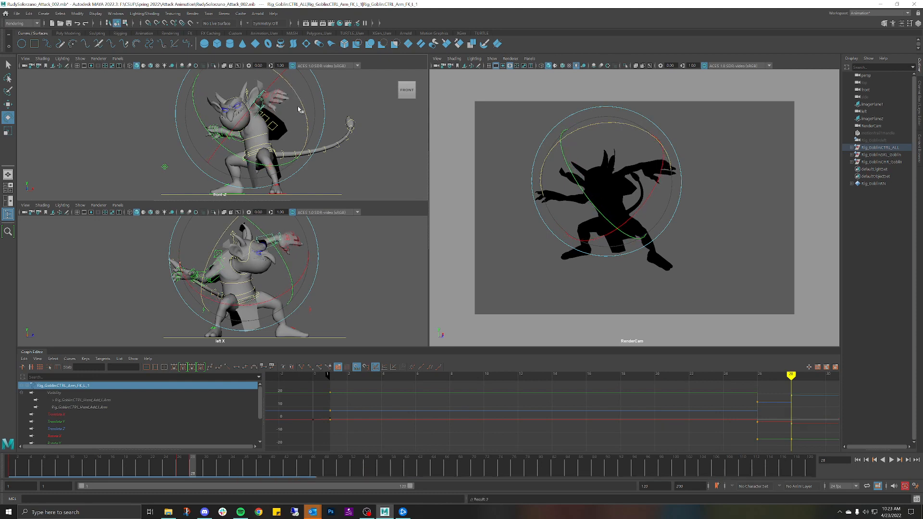
pyautogui.press(',')
pyautogui.press('.')
pyautogui.click(408, 159)
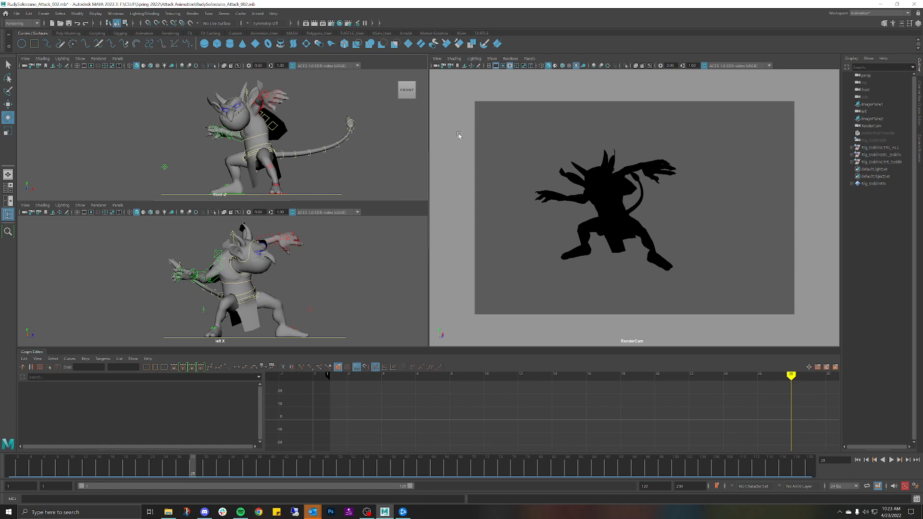
# - Add a Grease Pencil frame in RenderCam and draw flow lines through the goblin's spine, arms and legs
pyautogui.click(479, 66)
pyautogui.click(303, 222)
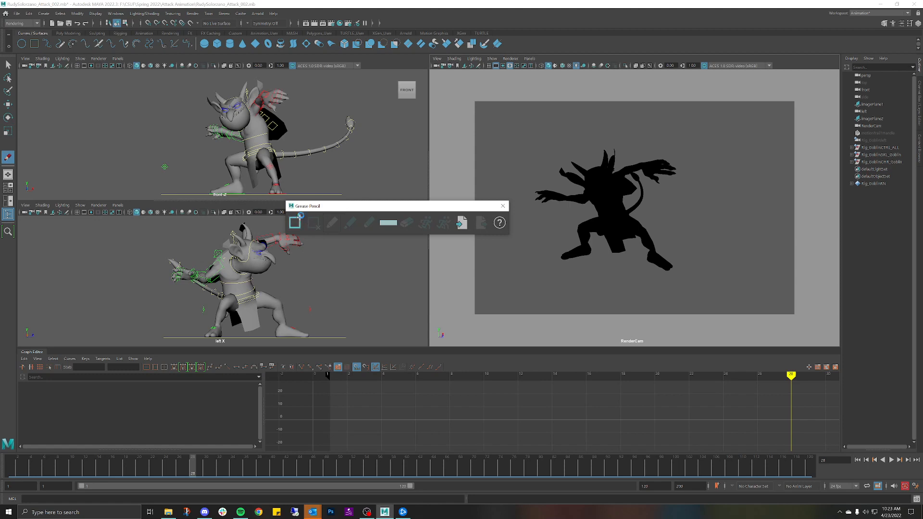
pyautogui.moveTo(583, 154); pyautogui.dragTo(623, 256)
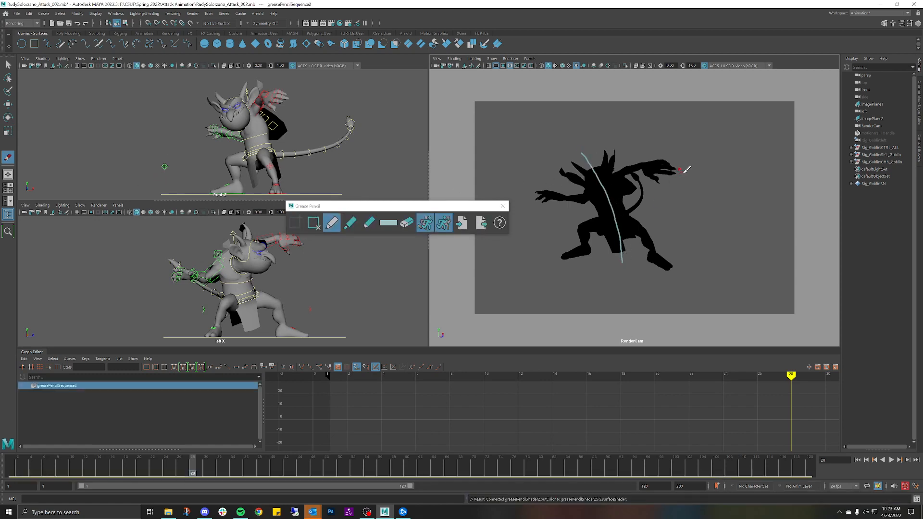
pyautogui.moveTo(676, 164)
pyautogui.mouseDown()
pyautogui.moveTo(580, 199)
pyautogui.moveTo(534, 193)
pyautogui.mouseUp()
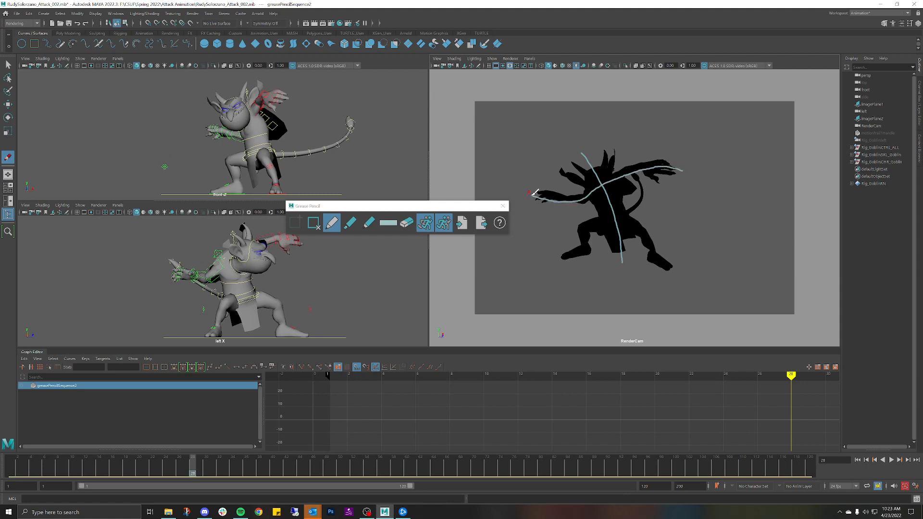
pyautogui.moveTo(582, 254)
pyautogui.mouseDown()
pyautogui.moveTo(591, 230)
pyautogui.moveTo(625, 219)
pyautogui.moveTo(645, 223)
pyautogui.moveTo(671, 264)
pyautogui.mouseUp()
# - Delete the Grease Pencil frame with its flow lines and leave the Grease Pencil for the Select tool
pyautogui.click(503, 207)
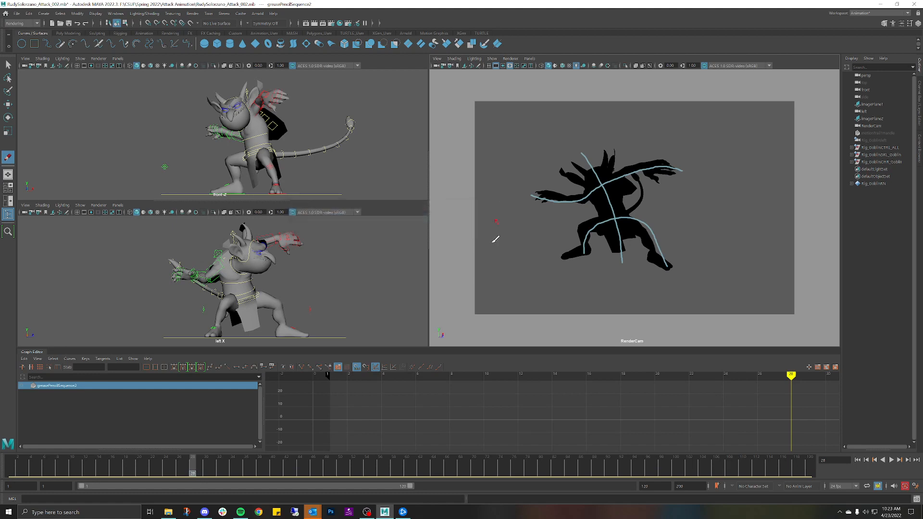
pyautogui.click(503, 206)
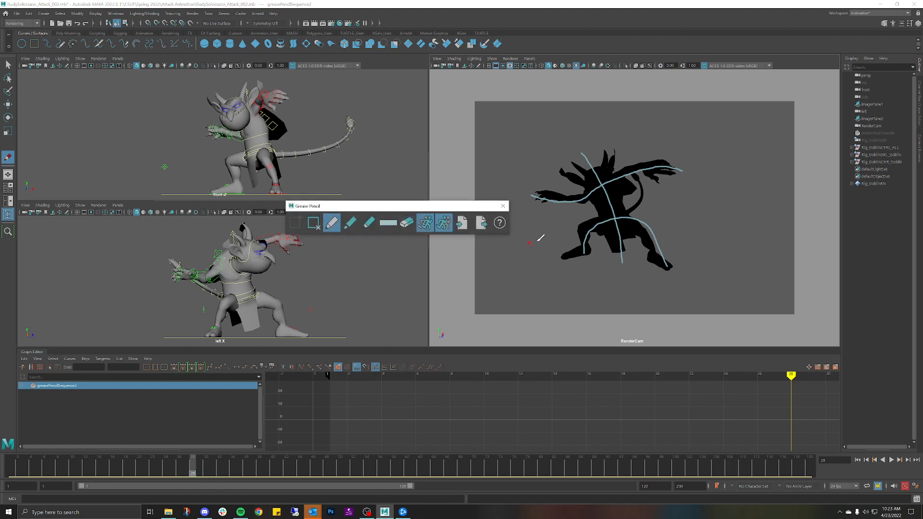
pyautogui.click(313, 223)
pyautogui.click(503, 205)
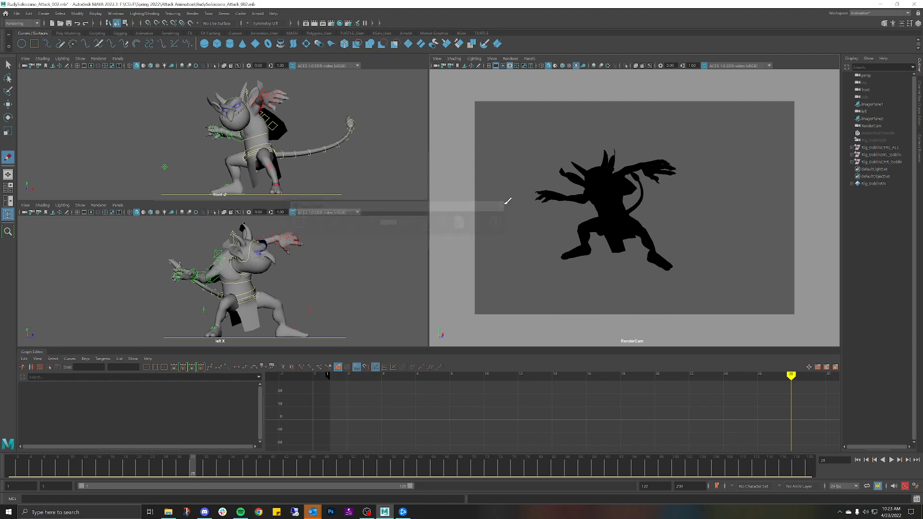
pyautogui.moveTo(193, 463)
pyautogui.mouseDown()
pyautogui.moveTo(12, 470)
pyautogui.moveTo(222, 472)
pyautogui.moveTo(196, 472)
pyautogui.moveTo(206, 479)
pyautogui.moveTo(209, 471)
pyautogui.mouseUp()
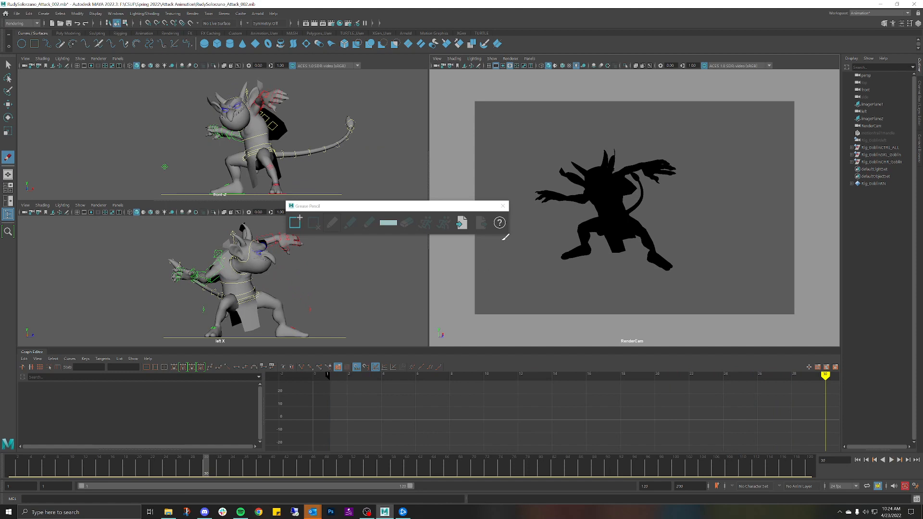
pyautogui.click(503, 206)
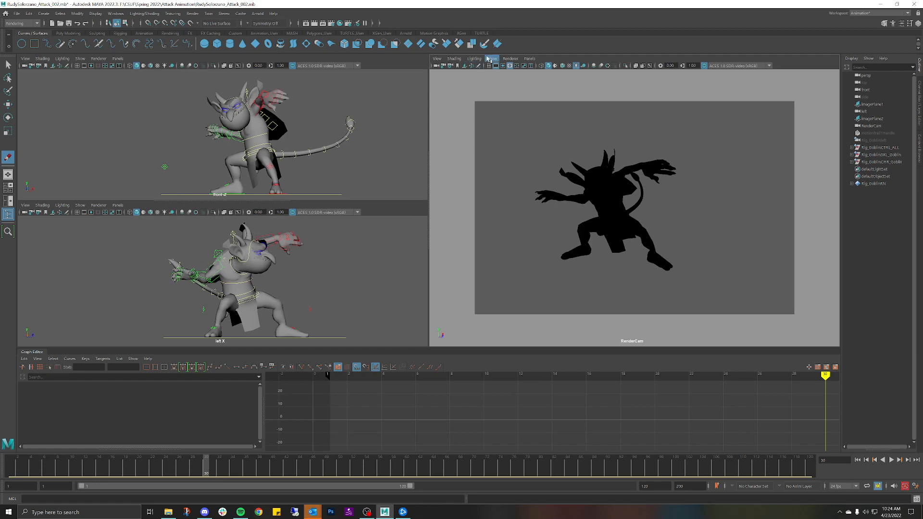
pyautogui.click(8, 64)
# - Compare the poses at frames 26 and 28, selecting the pelvis control and ending on frame 28
pyautogui.moveTo(209, 478); pyautogui.dragTo(179, 476)
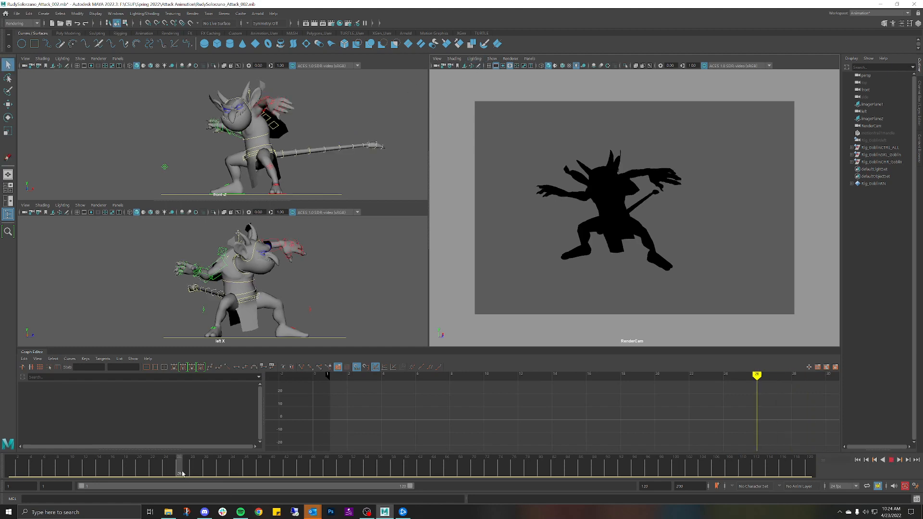
pyautogui.click(255, 299)
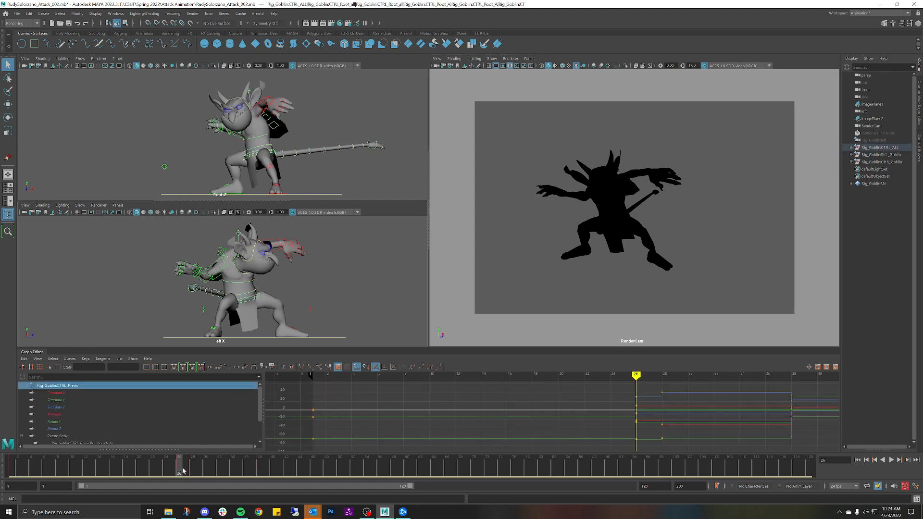
pyautogui.moveTo(183, 471); pyautogui.dragTo(191, 471)
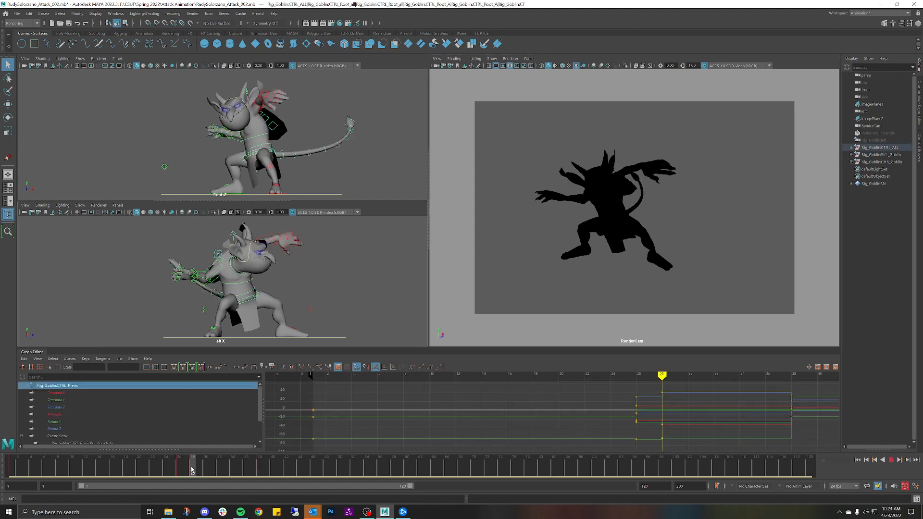
# - Cut the pelvis control's key at frame 28 and paste it onto frame 26
pyautogui.rightClick(192, 470)
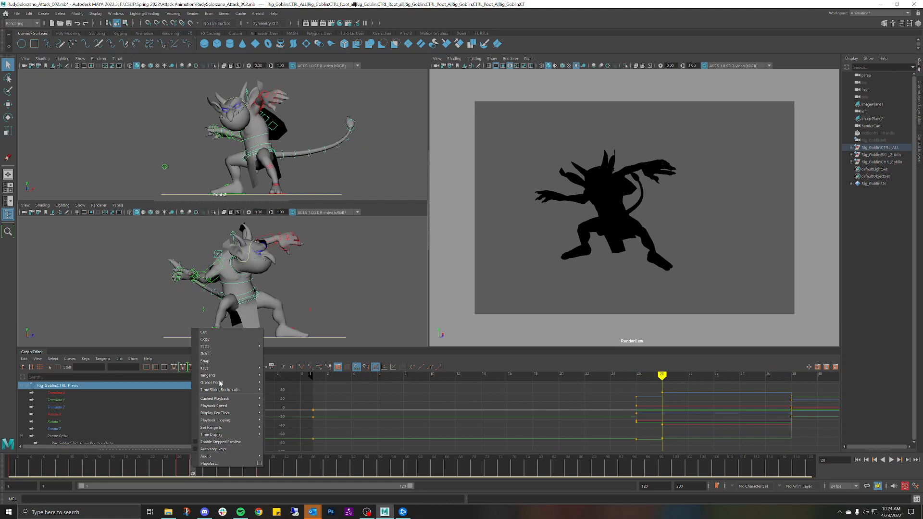
pyautogui.click(215, 332)
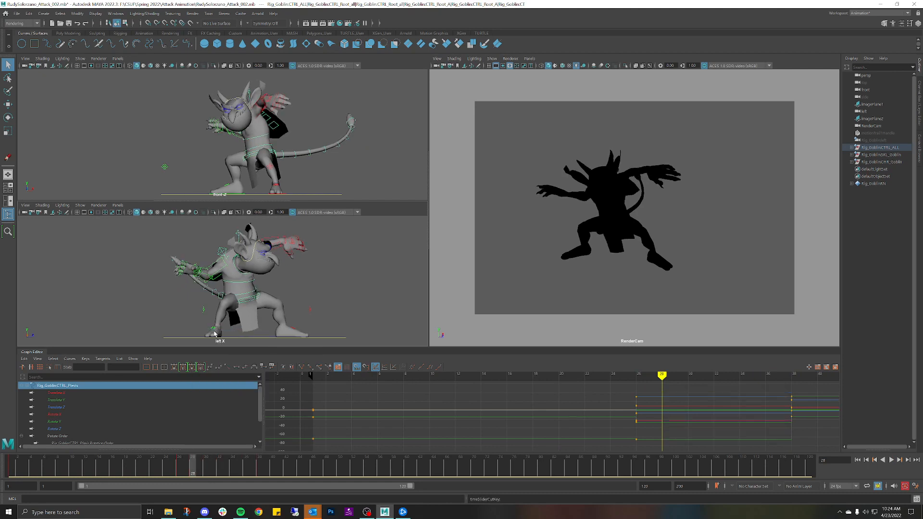
pyautogui.click(179, 470)
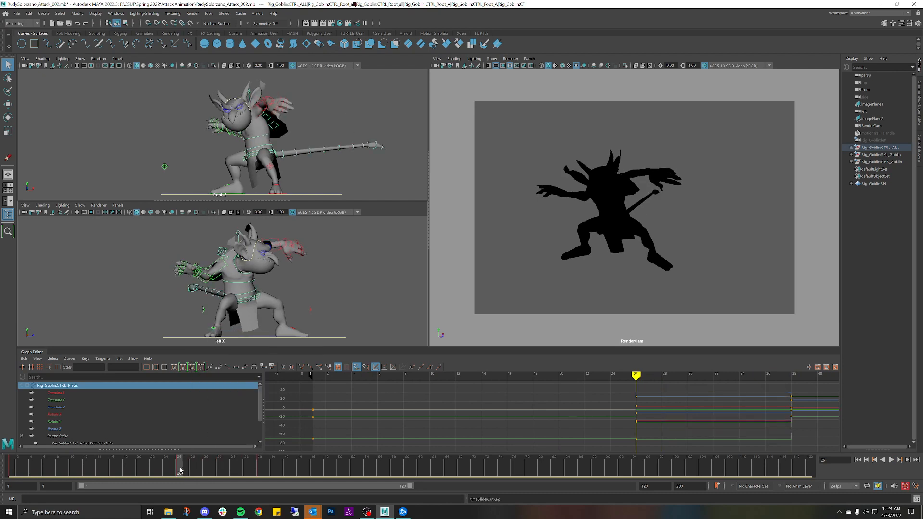
pyautogui.rightClick(180, 471)
pyautogui.moveTo(216, 347)
pyautogui.click(262, 347)
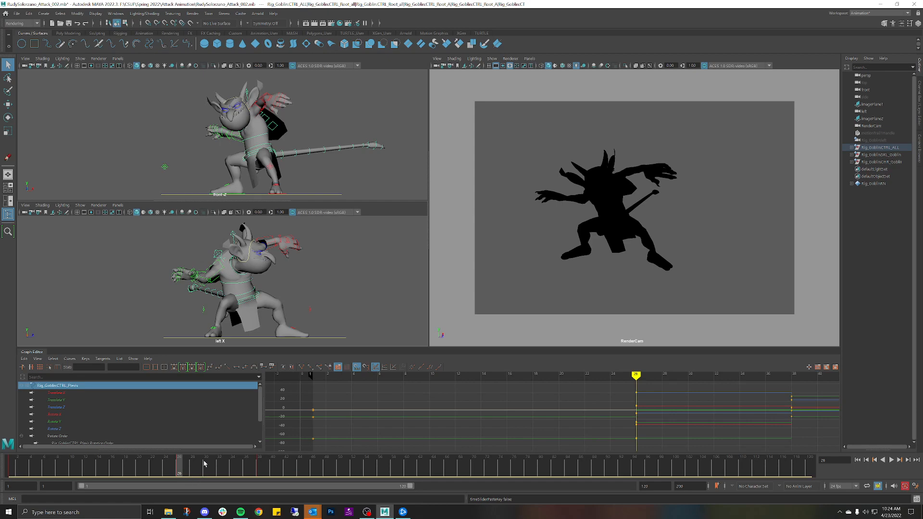
# - Undo the cut and paste of the pelvis key
pyautogui.hotkey('ctrl', 'z')
pyautogui.hotkey('ctrl', 'z')
pyautogui.hotkey('ctrl', 'z')
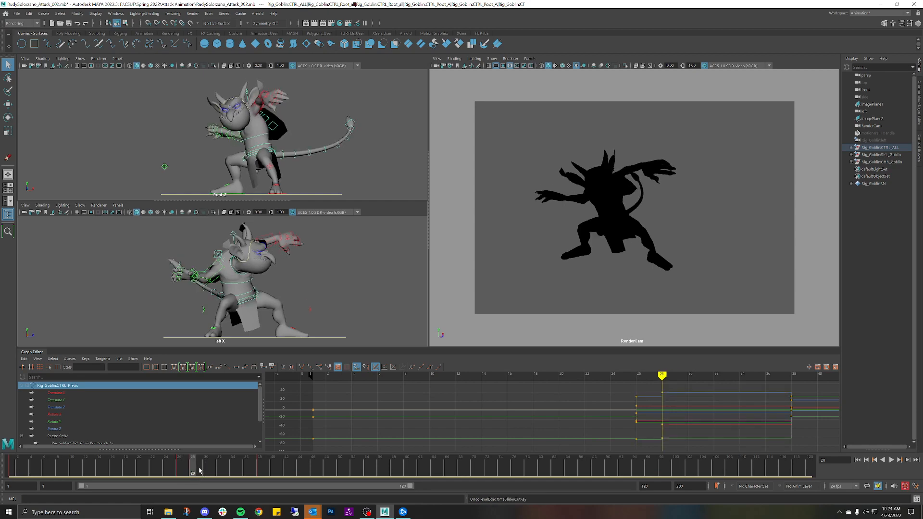
# - Move the pelvis control's frame 28 key to frame 26 by cutting and pasting it in the timeline
pyautogui.moveTo(200, 470)
pyautogui.mouseDown()
pyautogui.moveTo(173, 471)
pyautogui.moveTo(190, 470)
pyautogui.mouseUp()
pyautogui.rightClick(193, 469)
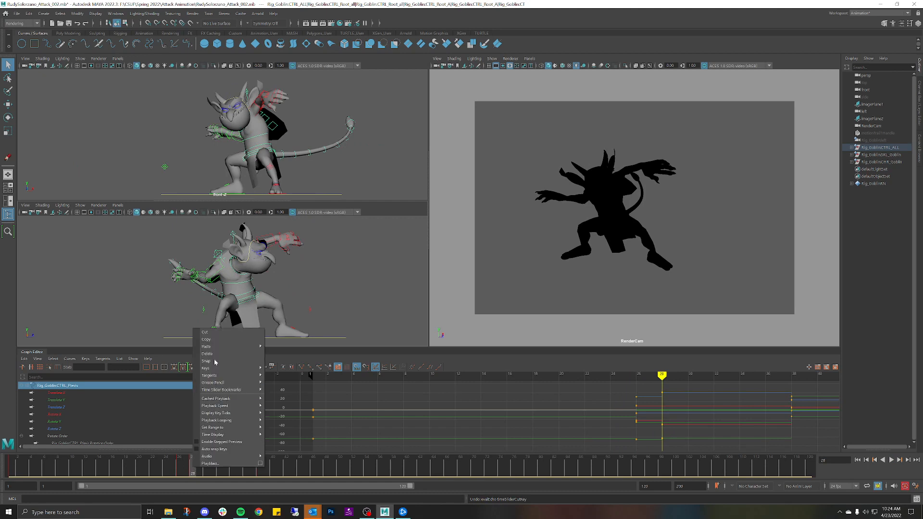
pyautogui.click(206, 332)
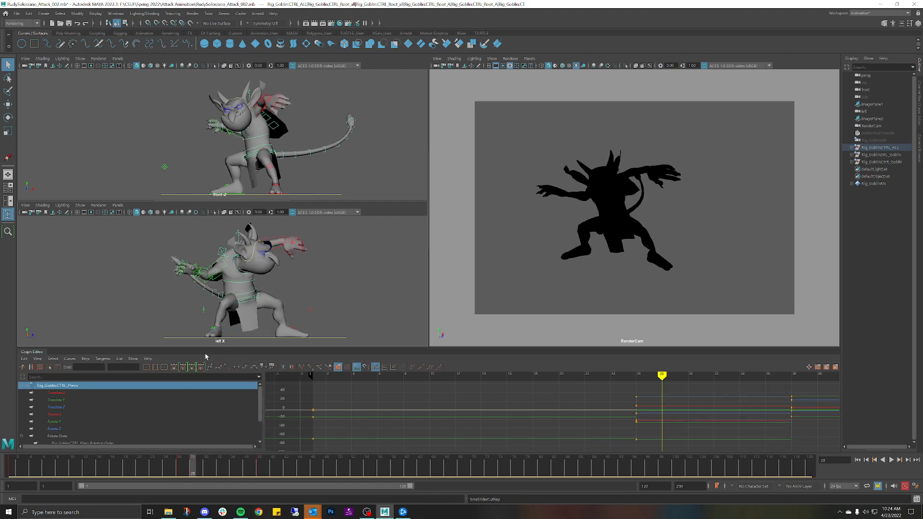
pyautogui.click(180, 469)
pyautogui.rightClick(180, 468)
pyautogui.moveTo(220, 343)
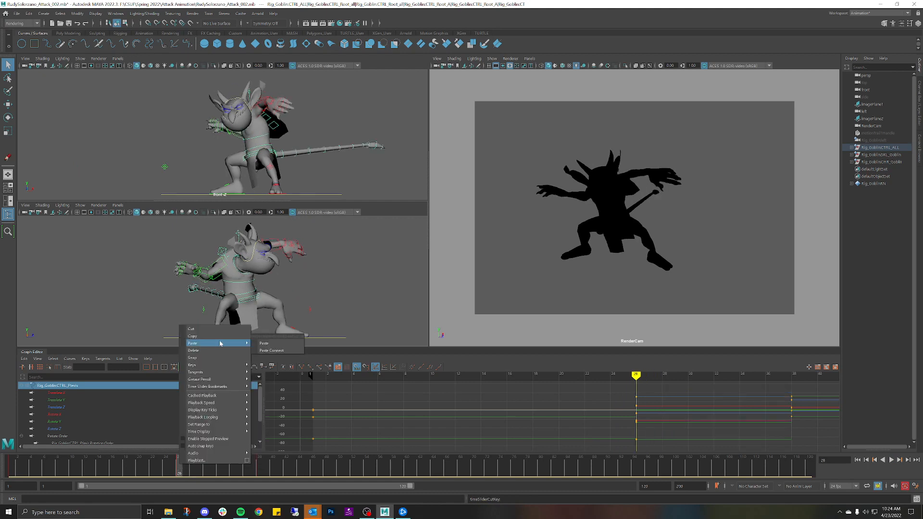
pyautogui.click(263, 344)
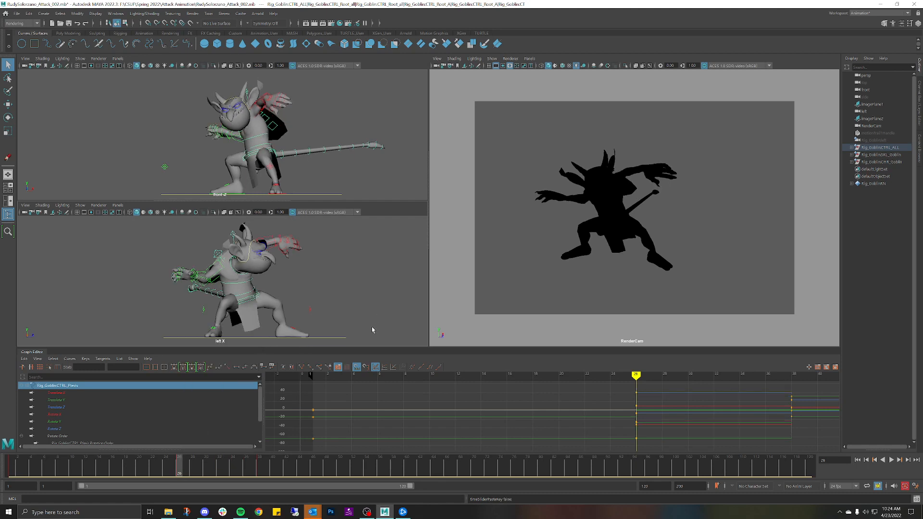
# - Move the pelvis control down slightly at frame 1 to lower the goblin's starting stance
pyautogui.moveTo(185, 475); pyautogui.dragTo(1, 461)
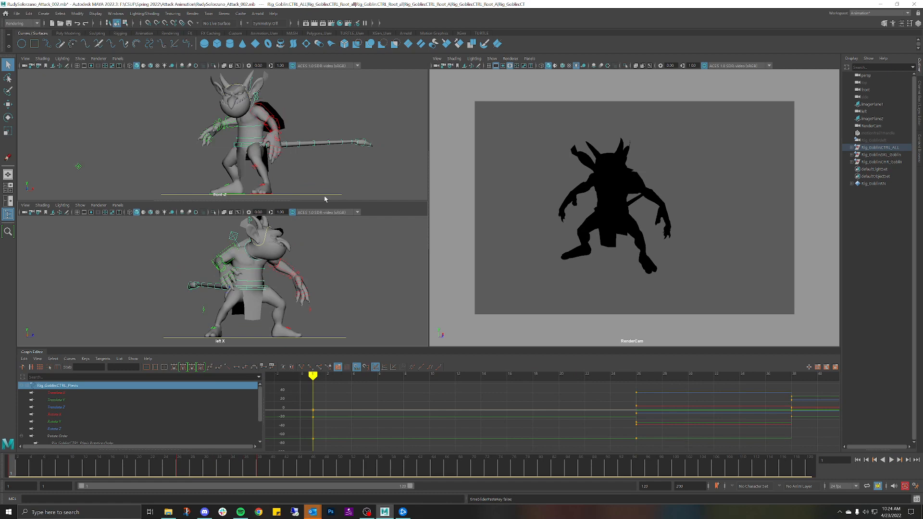
pyautogui.keyDown('alt'); pyautogui.moveTo(283, 171); pyautogui.dragTo(290, 172); pyautogui.keyUp('alt')
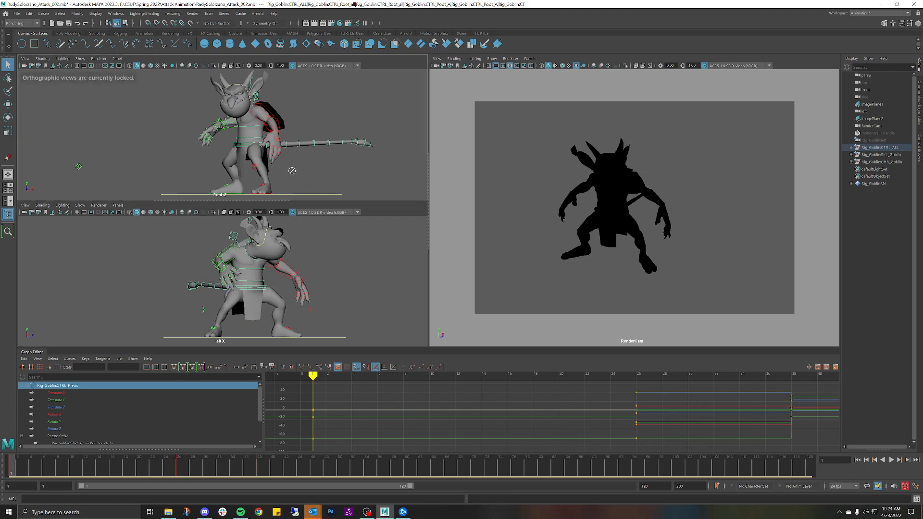
pyautogui.click(266, 288)
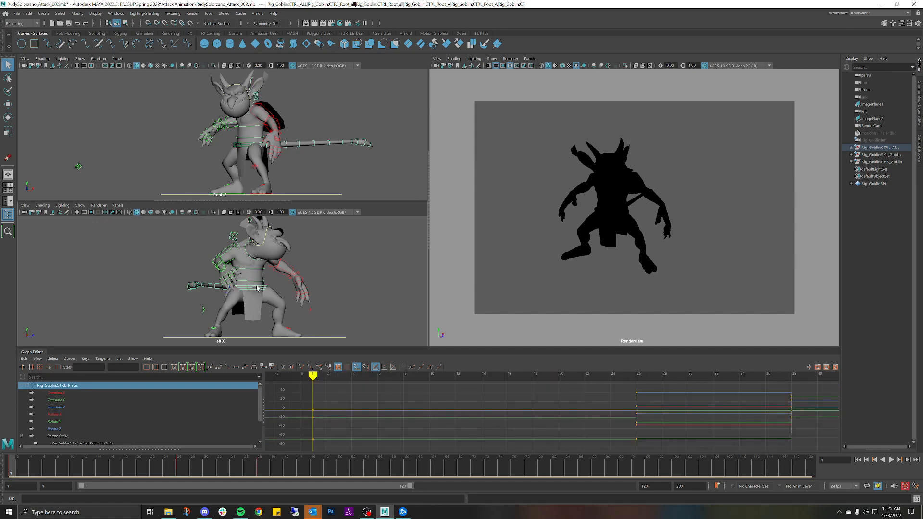
pyautogui.press('e')
pyautogui.press('w')
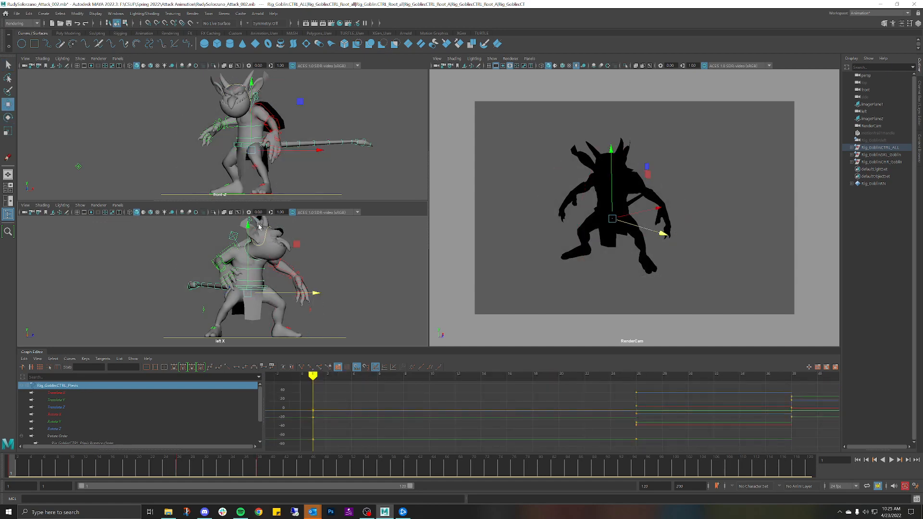
pyautogui.moveTo(250, 226); pyautogui.dragTo(248, 232)
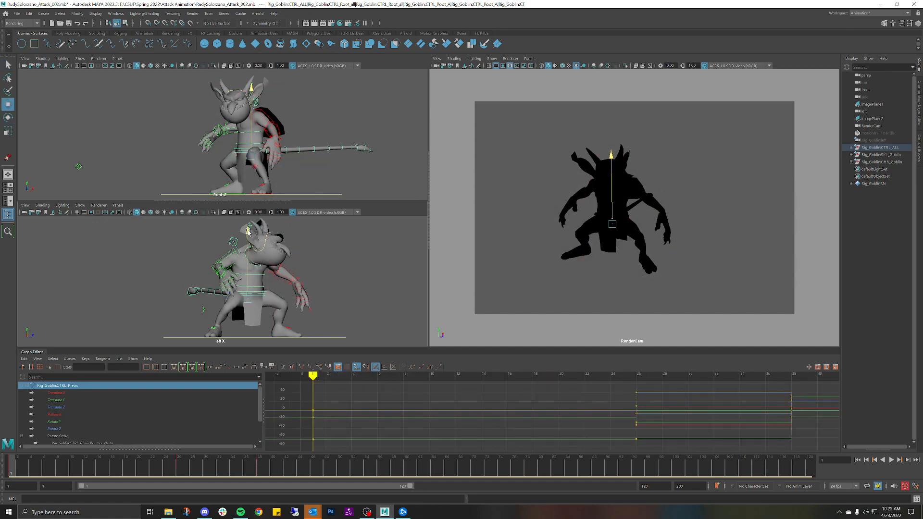
# - Undo the last pelvis move and try tilting the pelvis control backward at frame 1
pyautogui.hotkey('ctrl', 'z')
pyautogui.press('e')
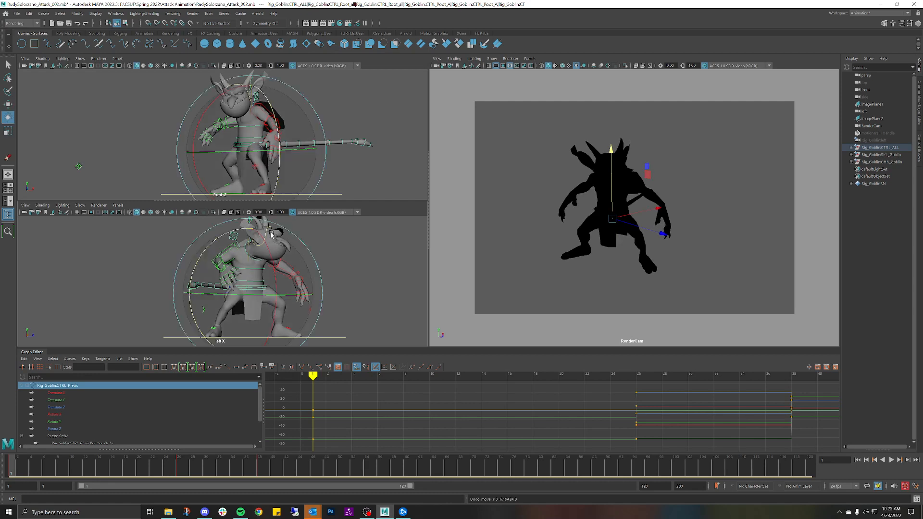
pyautogui.moveTo(301, 243); pyautogui.dragTo(293, 236)
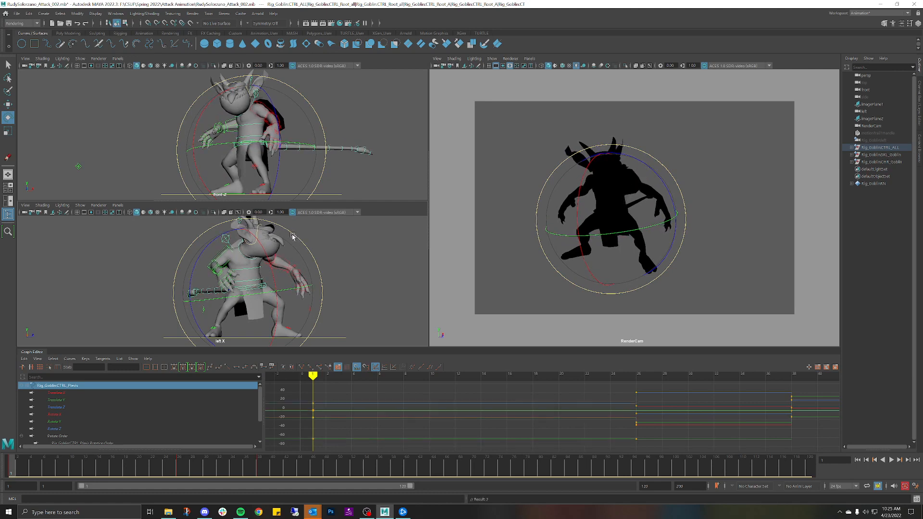
pyautogui.click(350, 254)
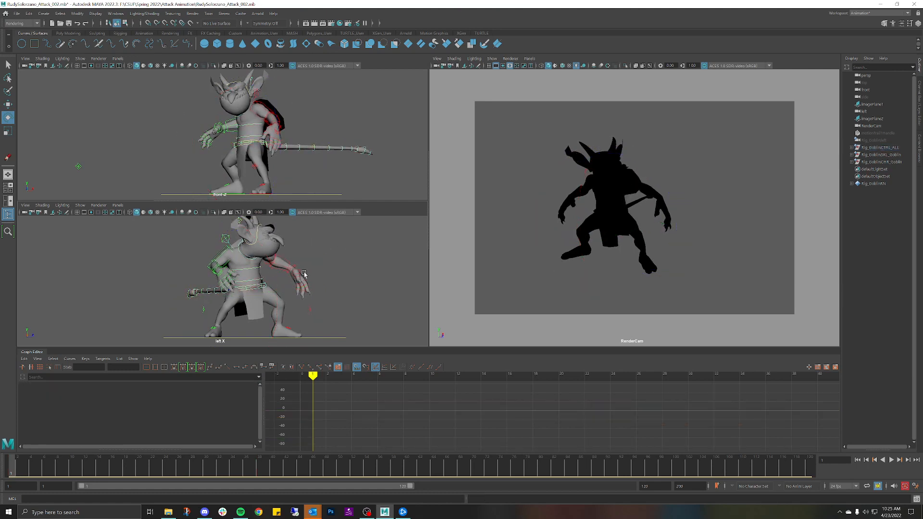
# - Try rotating the Spine_1 control forward at frame 1 to counter the pelvis tilt
pyautogui.click(260, 280)
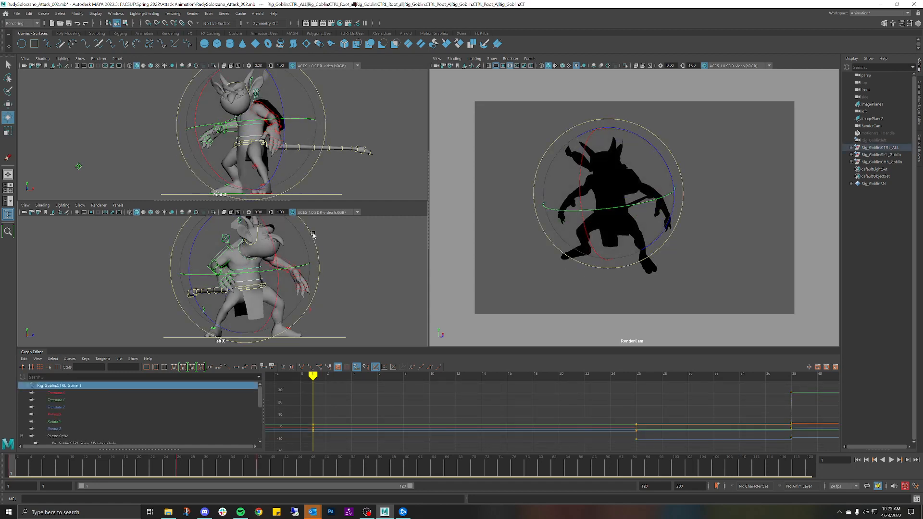
pyautogui.moveTo(313, 234); pyautogui.dragTo(316, 242)
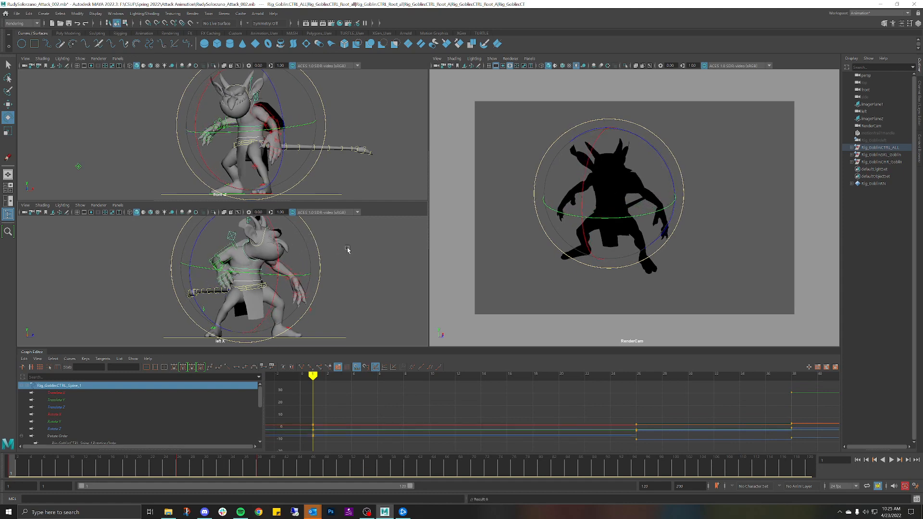
pyautogui.click(344, 253)
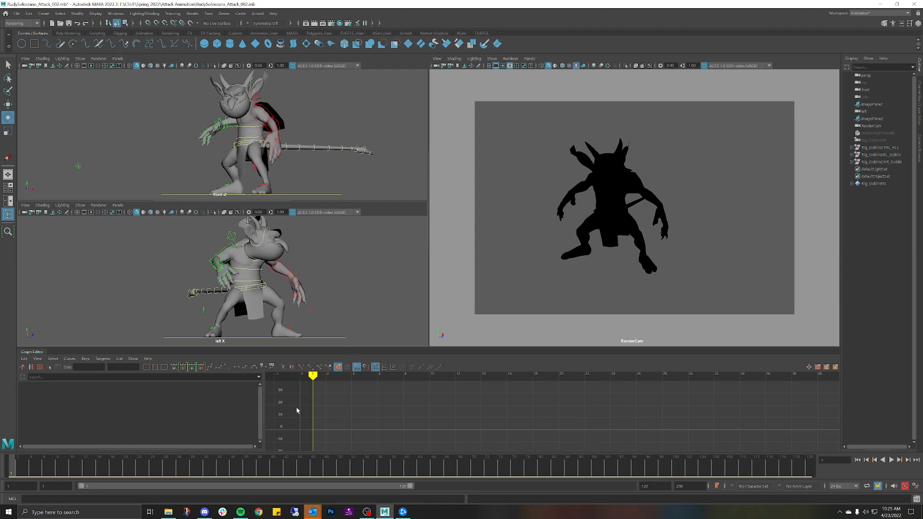
# - Undo the Spine_1 and pelvis rotations at frame 1
pyautogui.hotkey('ctrl', 'z')
pyautogui.hotkey('ctrl', 'z')
pyautogui.hotkey('ctrl', 'z')
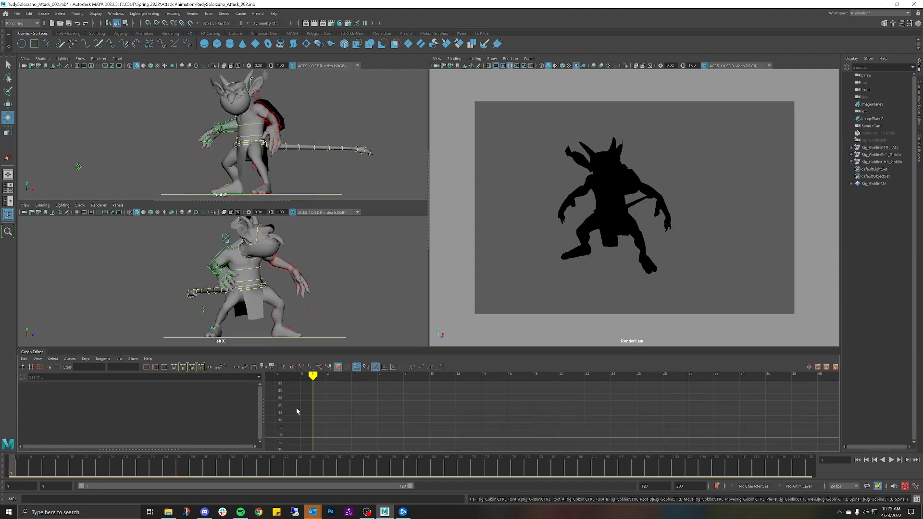
pyautogui.hotkey('ctrl', 'z')
pyautogui.hotkey('ctrl', 'z')
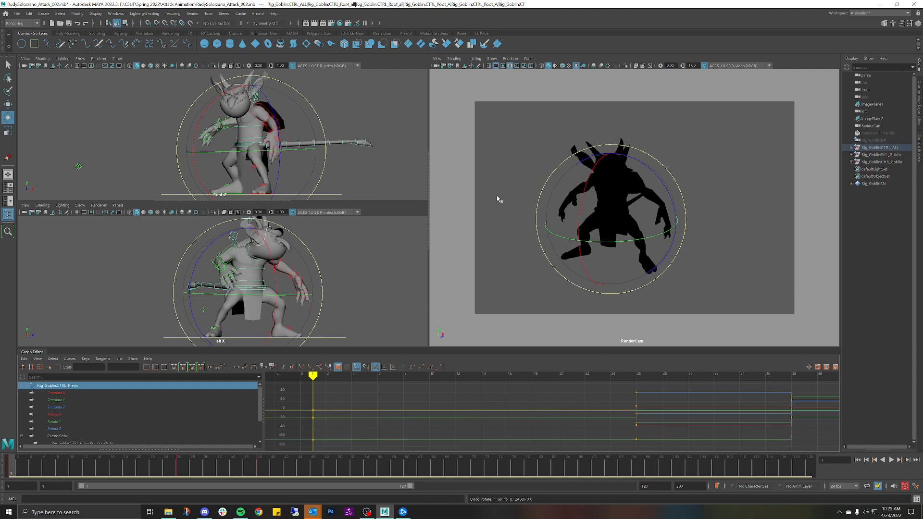
pyautogui.click(500, 195)
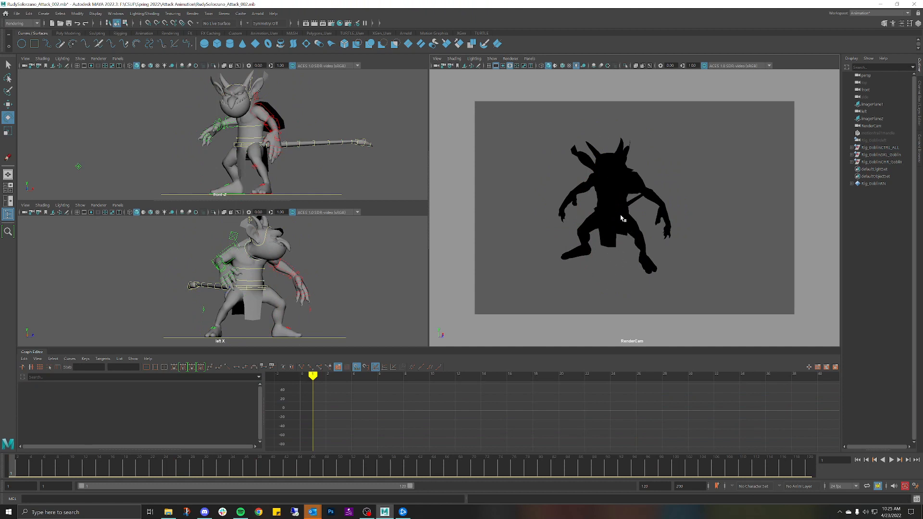
# - Rotate the pelvis control at frame 1 so the hips tilt and the torso leans back
pyautogui.click(251, 288)
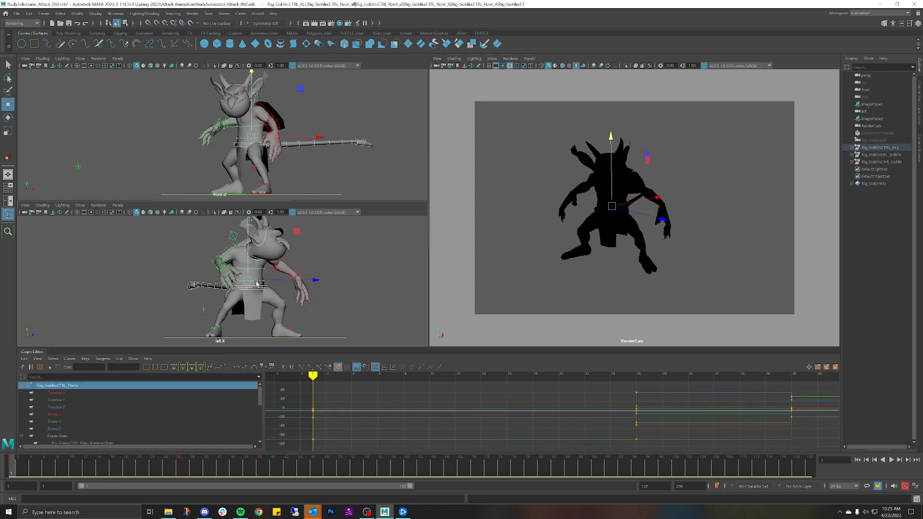
pyautogui.press('w')
pyautogui.click(257, 287)
pyautogui.press('e')
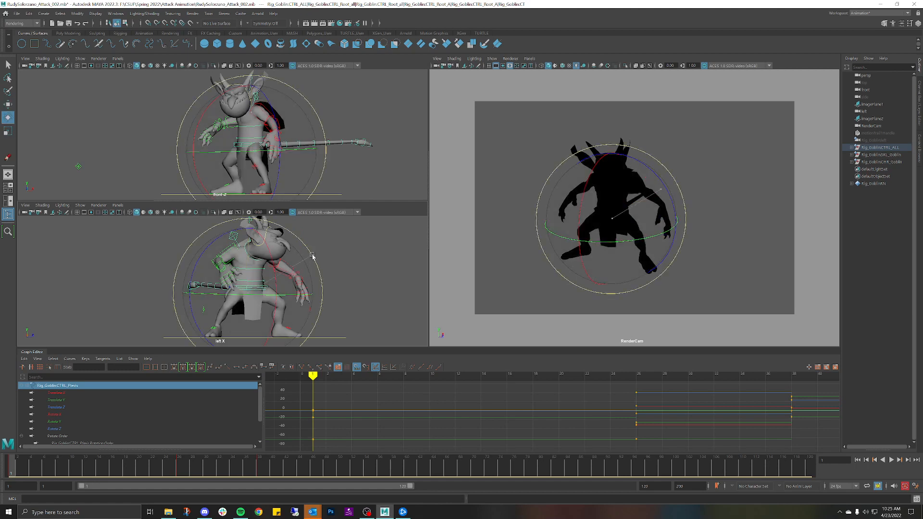
pyautogui.moveTo(313, 256); pyautogui.dragTo(305, 245)
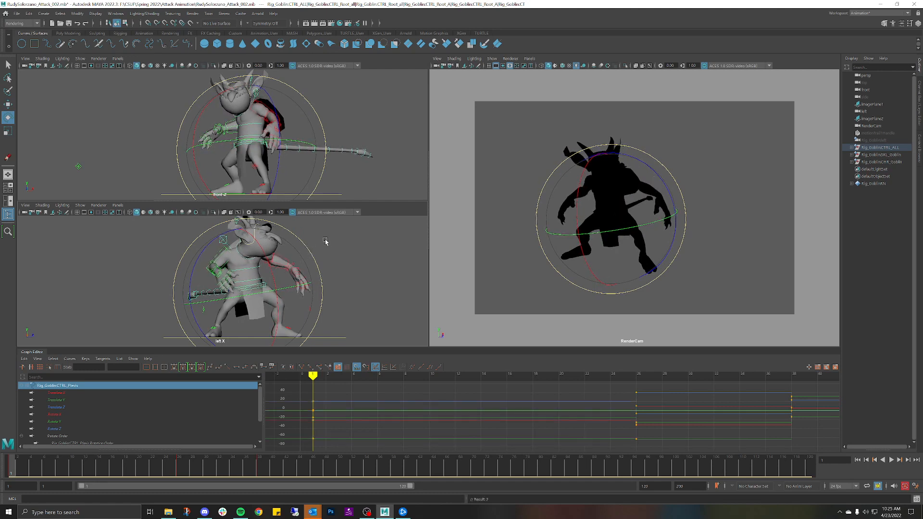
pyautogui.click(326, 241)
# - Rotate the Spine_1 control forward at frame 1 so the upper body hunches over the tilted pelvis
pyautogui.click(263, 280)
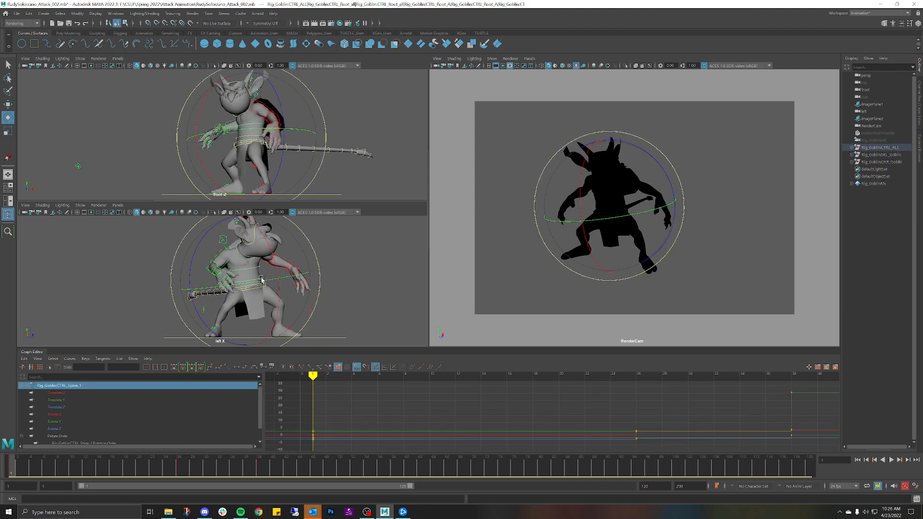
pyautogui.press('w')
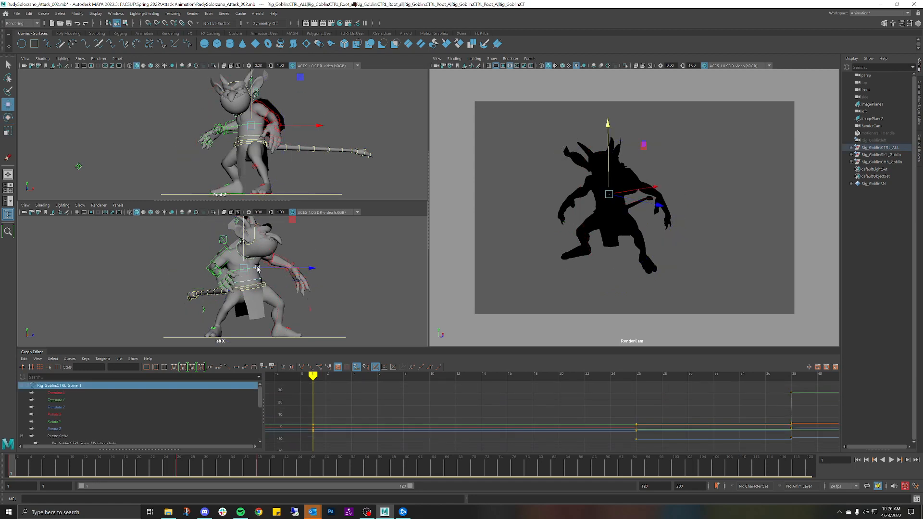
pyautogui.press('e')
pyautogui.moveTo(311, 240); pyautogui.dragTo(317, 251)
pyautogui.click(710, 265)
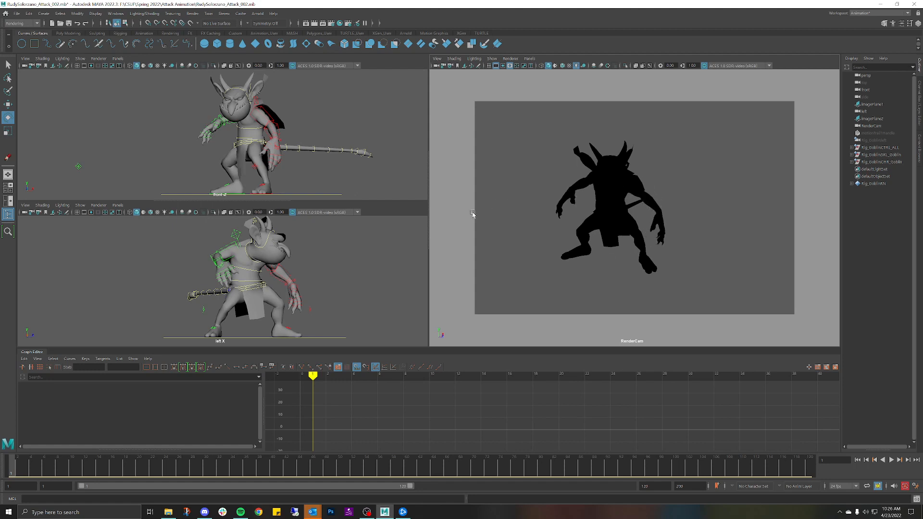
# - Turn the head control at frame 1 so the goblin's face points more toward the front
pyautogui.click(233, 91)
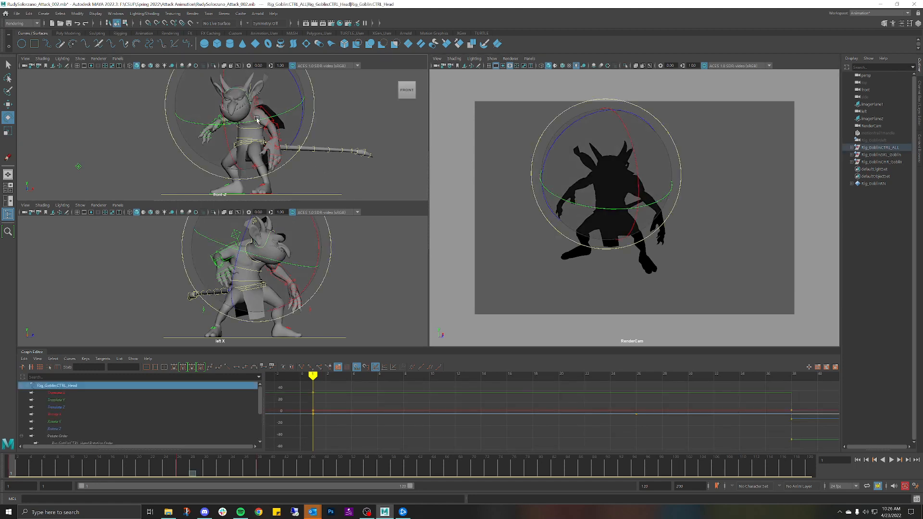
pyautogui.moveTo(256, 118)
pyautogui.mouseDown()
pyautogui.moveTo(221, 89)
pyautogui.moveTo(263, 119)
pyautogui.mouseUp()
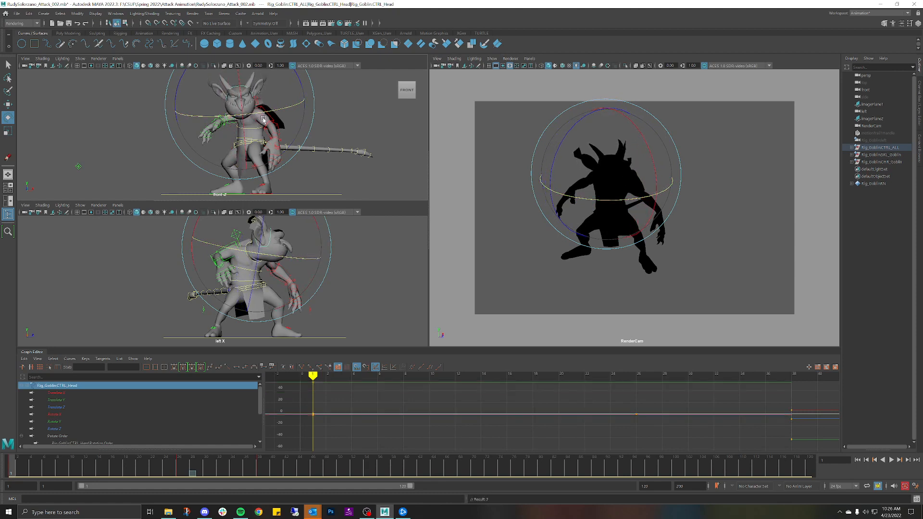
pyautogui.click(524, 159)
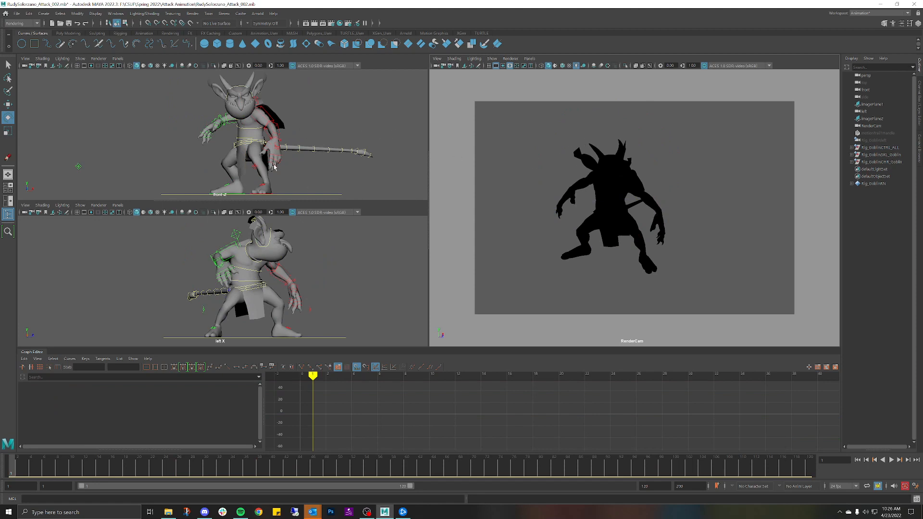
# - Try tilting the head control upward at frame 1, undoing each tilt
pyautogui.click(243, 88)
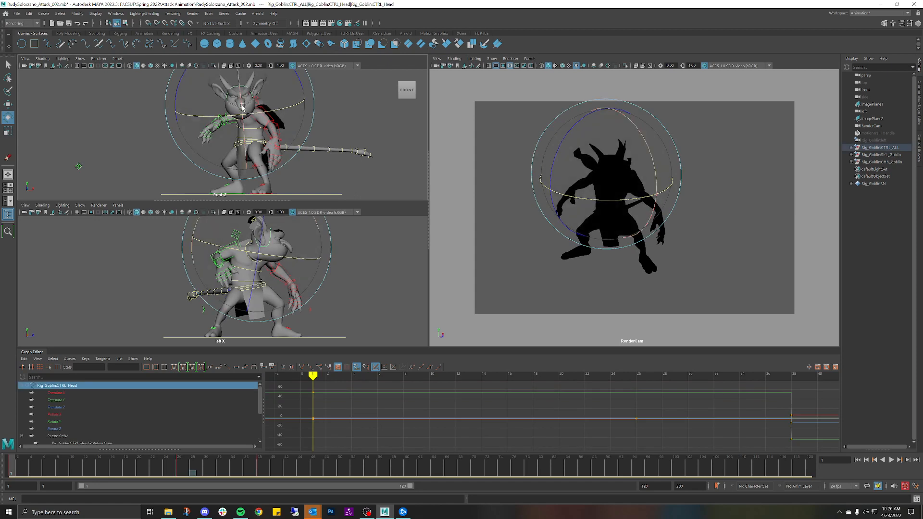
pyautogui.moveTo(241, 102); pyautogui.dragTo(241, 99)
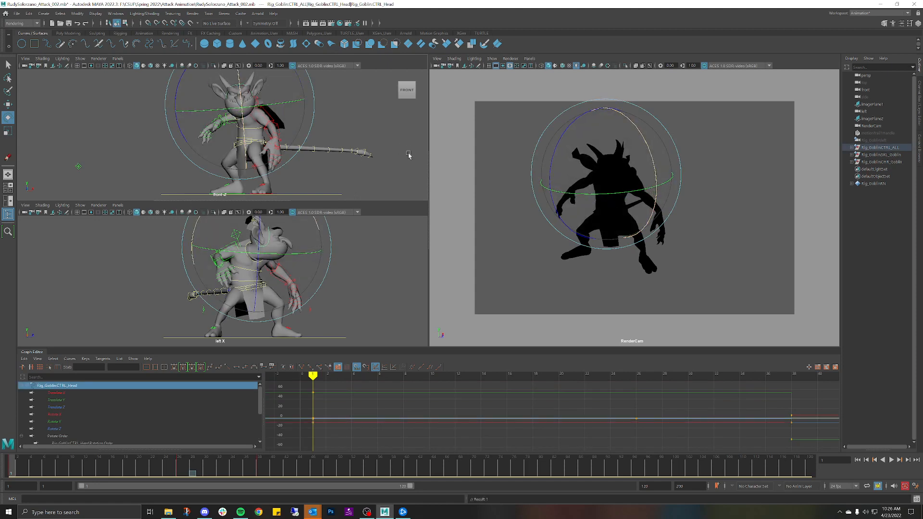
pyautogui.hotkey('ctrl', 'z')
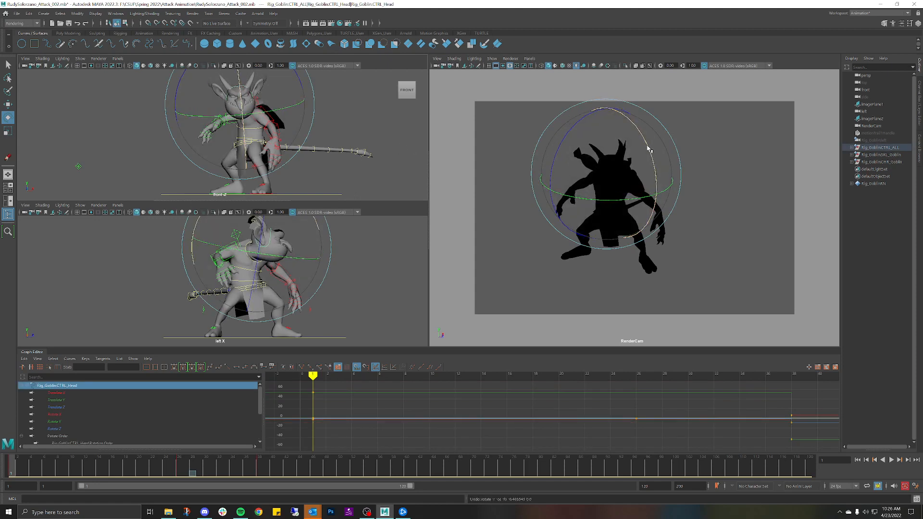
pyautogui.click(702, 153)
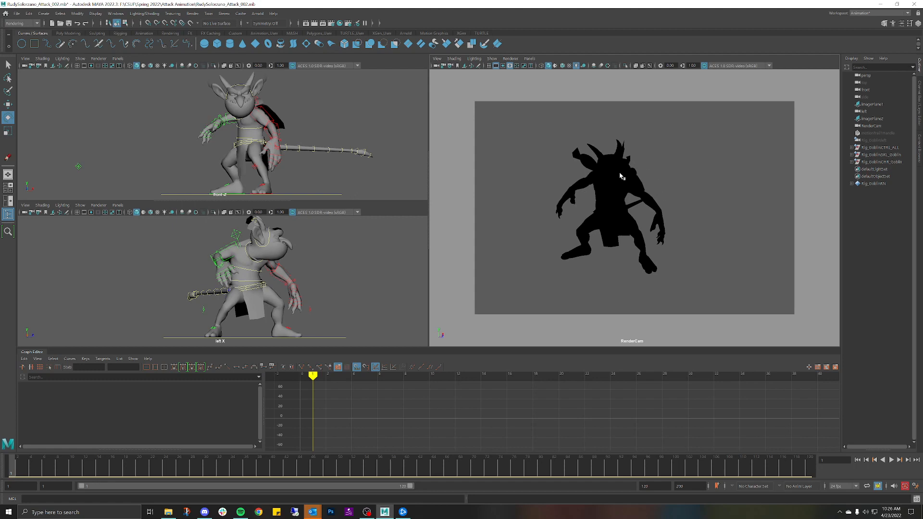
pyautogui.click(237, 86)
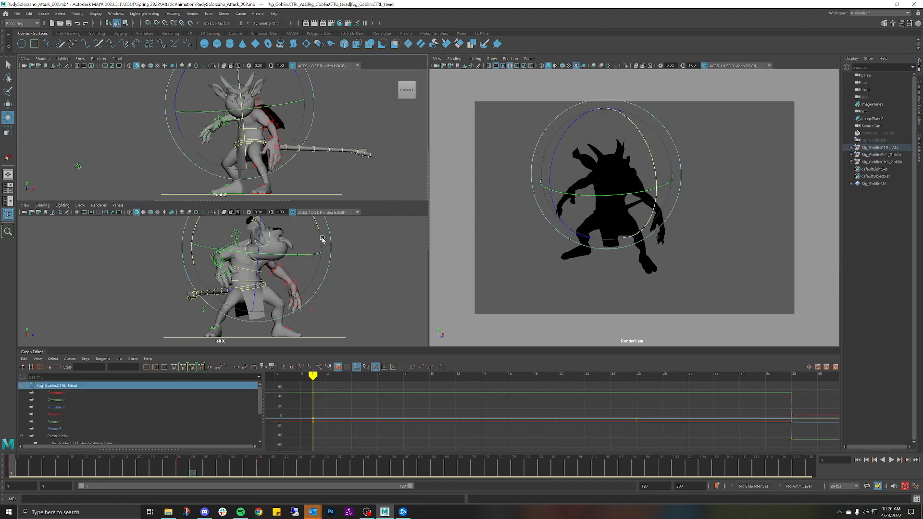
pyautogui.moveTo(327, 228)
pyautogui.mouseDown()
pyautogui.moveTo(322, 212)
pyautogui.moveTo(318, 238)
pyautogui.mouseUp()
pyautogui.hotkey('ctrl', 'z')
pyautogui.click(517, 135)
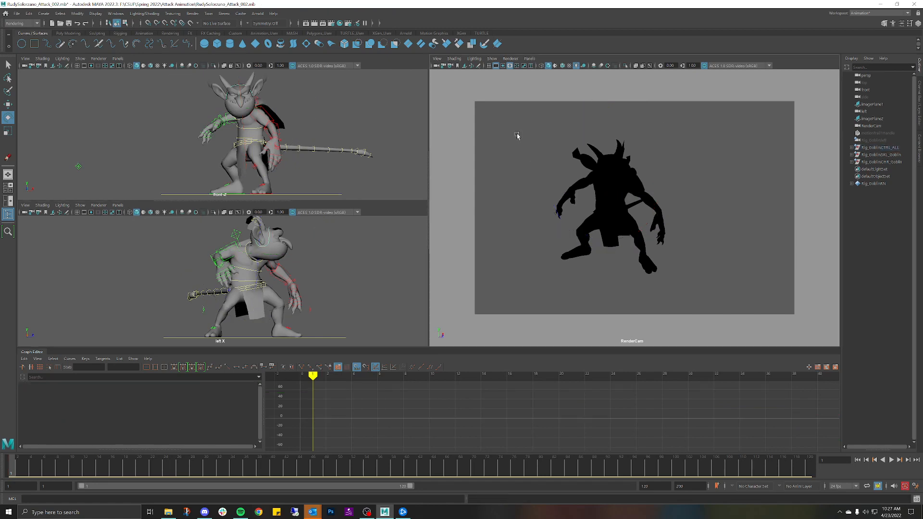
# - Try rotating the left upper arm FK control at frame 1, undoing each rotation
pyautogui.click(275, 270)
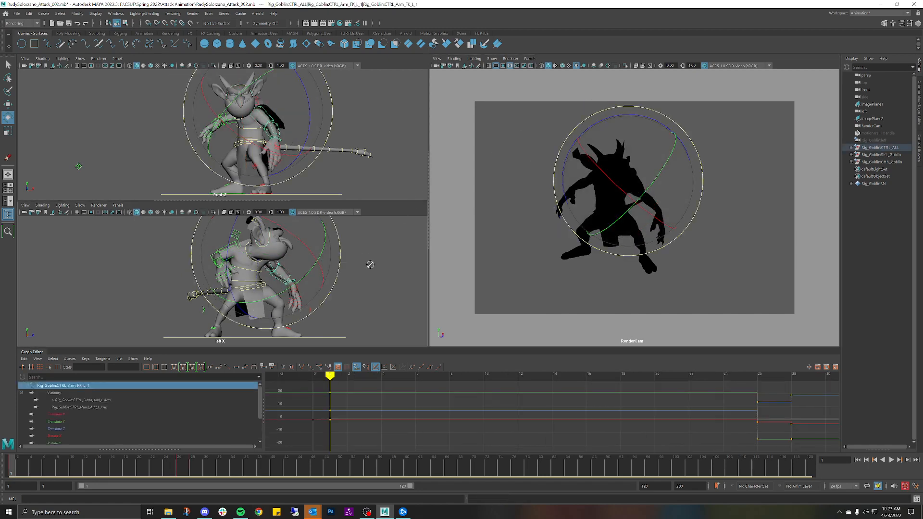
pyautogui.keyDown('alt'); pyautogui.moveTo(371, 264); pyautogui.dragTo(346, 261); pyautogui.keyUp('alt')
pyautogui.moveTo(289, 233); pyautogui.dragTo(278, 255)
pyautogui.hotkey('ctrl', 'z')
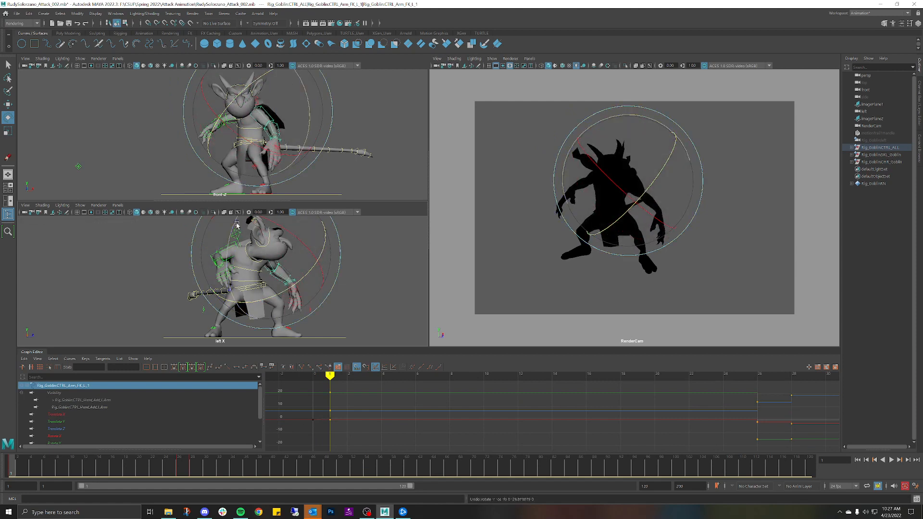
pyautogui.moveTo(235, 221)
pyautogui.mouseDown()
pyautogui.moveTo(232, 315)
pyautogui.moveTo(235, 222)
pyautogui.mouseUp()
pyautogui.hotkey('ctrl', 'z')
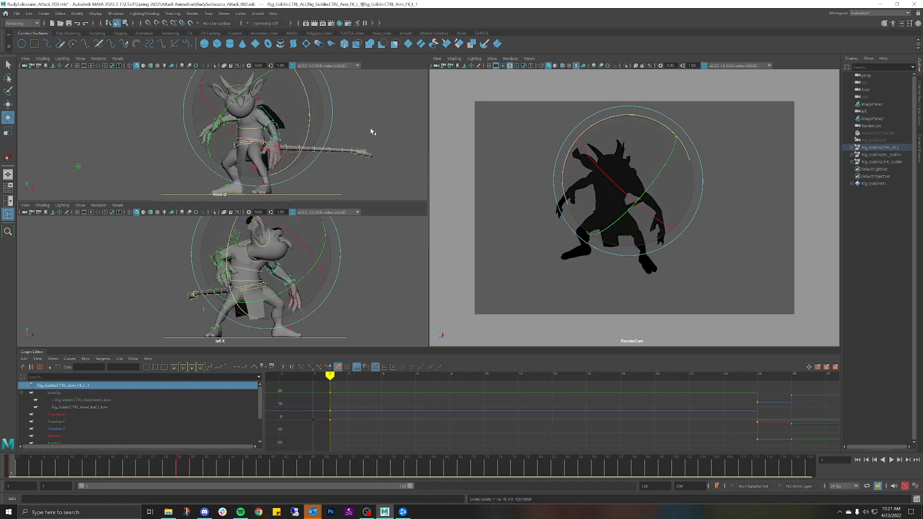
pyautogui.click(353, 129)
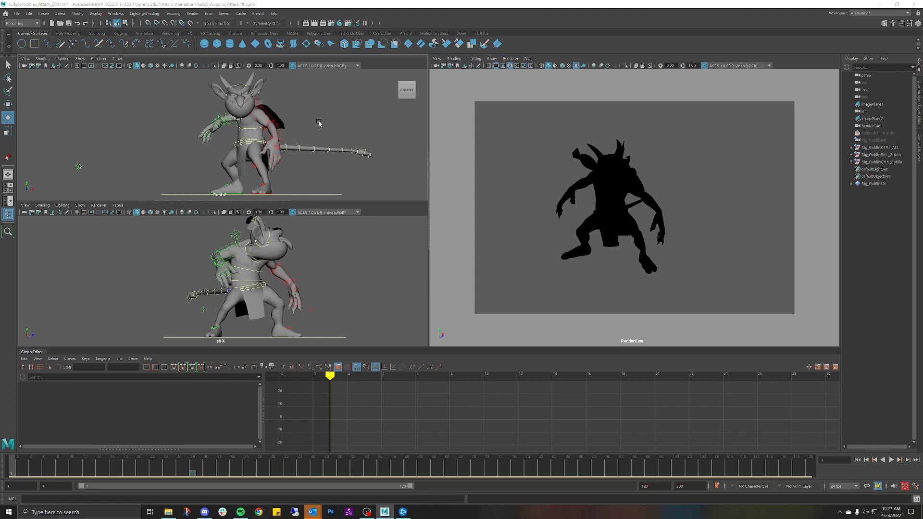
# - Switch the side viewport to the perspective camera and apply the Three Panes Split Left layout
pyautogui.press('space')
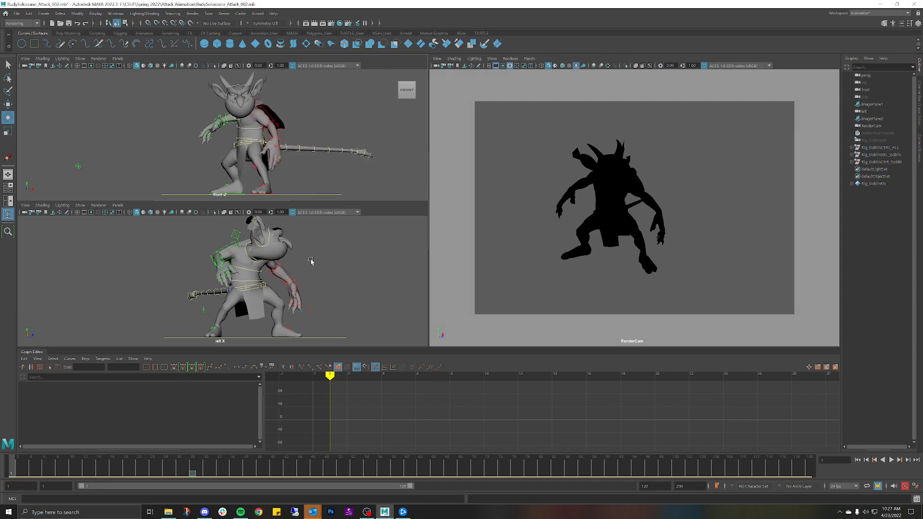
pyautogui.press('space')
pyautogui.moveTo(311, 261); pyautogui.dragTo(304, 240)
pyautogui.keyDown('alt'); pyautogui.moveTo(286, 268); pyautogui.dragTo(327, 275, button='middle'); pyautogui.keyUp('alt')
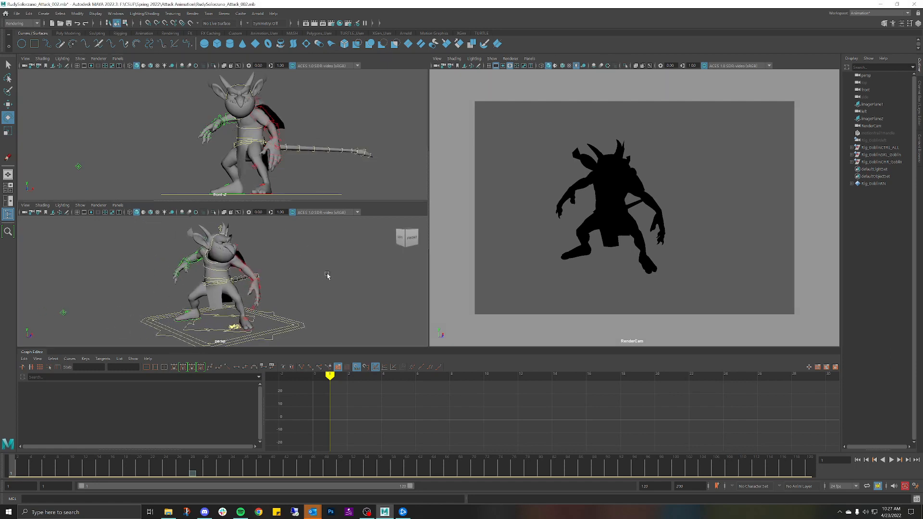
pyautogui.moveTo(328, 275)
pyautogui.keyDown('alt'); pyautogui.mouseDown()
pyautogui.moveTo(303, 268)
pyautogui.moveTo(327, 270)
pyautogui.mouseUp(); pyautogui.keyUp('alt')
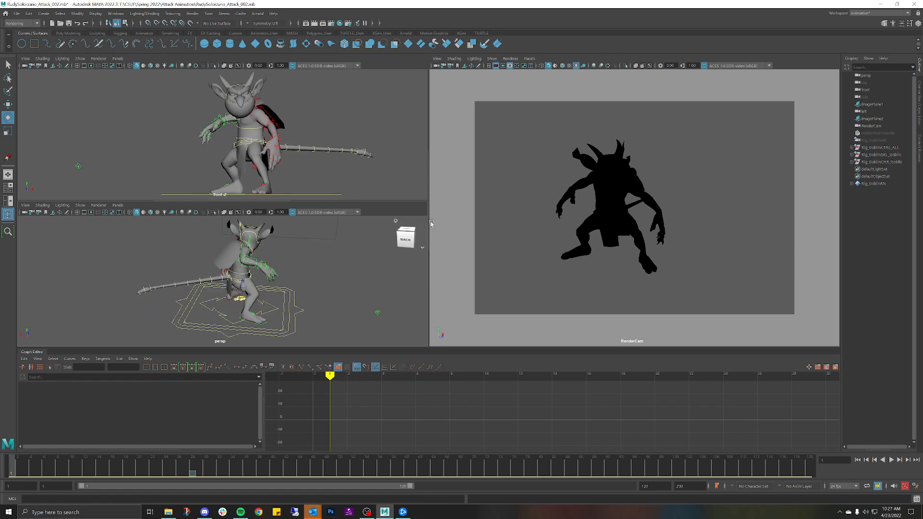
pyautogui.rightClick(4, 202)
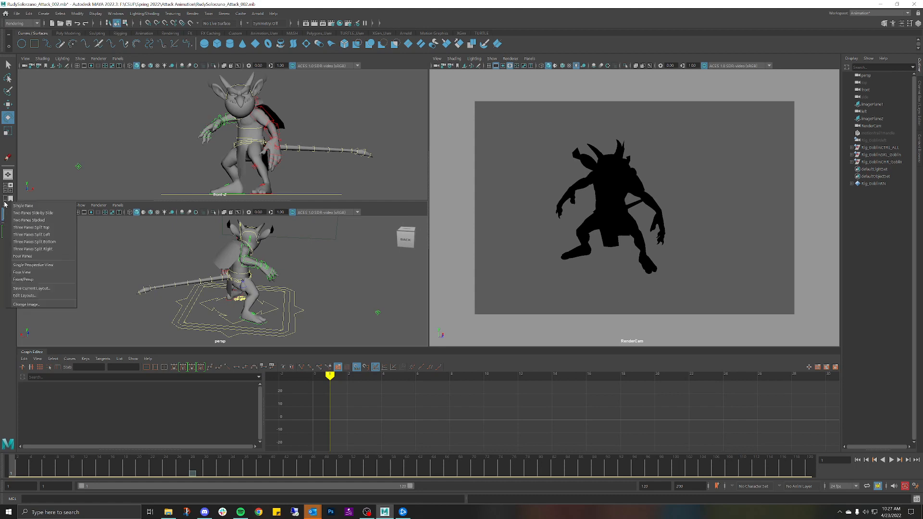
pyautogui.click(54, 235)
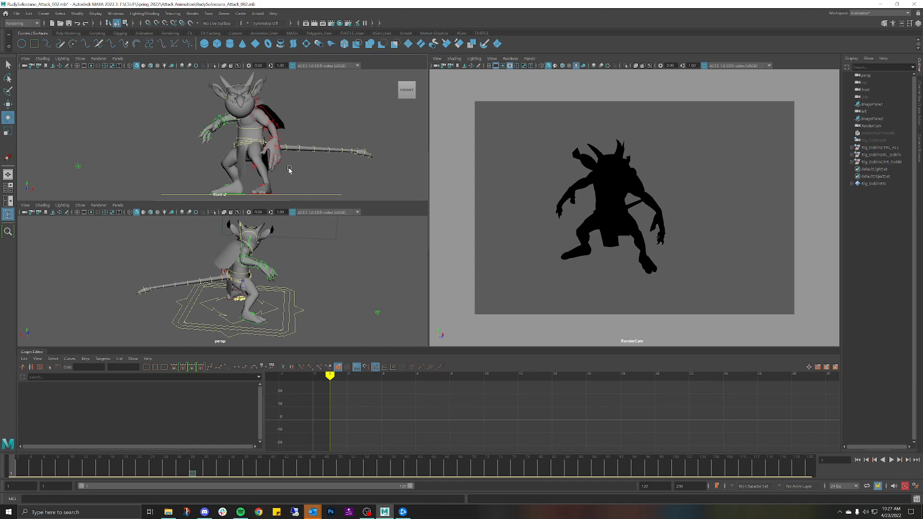
# - Examine the goblin's arms and back up close in the perspective view with textured display
pyautogui.keyDown('alt'); pyautogui.moveTo(268, 271); pyautogui.dragTo(324, 293); pyautogui.keyUp('alt')
pyautogui.keyDown('alt'); pyautogui.moveTo(283, 276); pyautogui.dragTo(305, 217, button='right'); pyautogui.keyUp('alt')
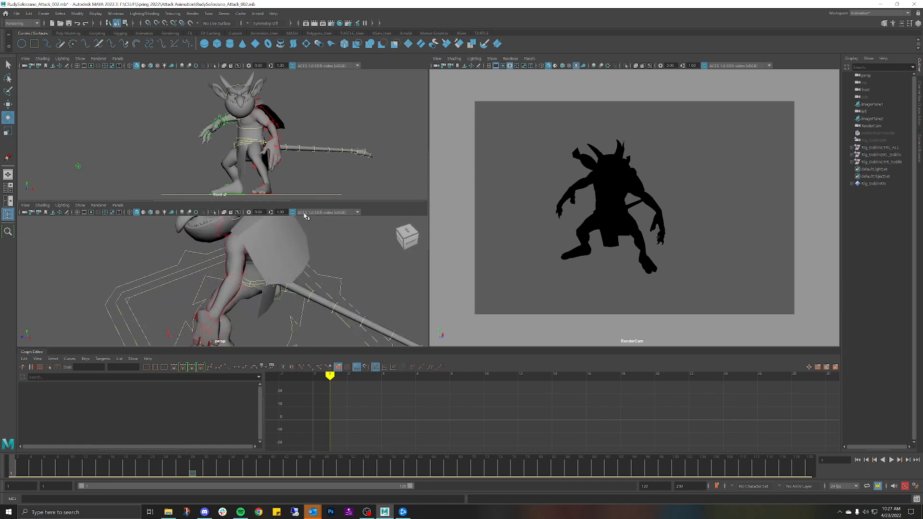
pyautogui.keyDown('alt'); pyautogui.moveTo(296, 267); pyautogui.dragTo(251, 258); pyautogui.keyUp('alt')
pyautogui.press('6')
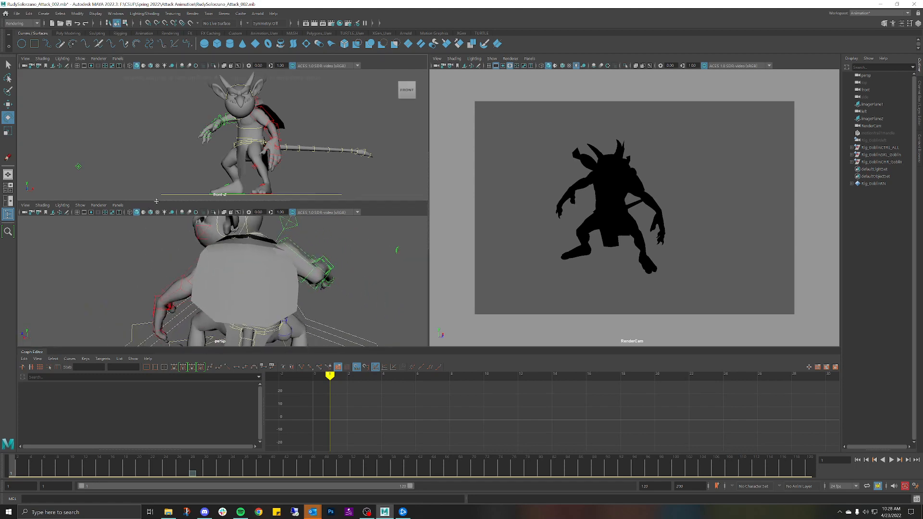
# - Show the perspective view textured and set the head control's Cape CTRL attribute to 1 to display the cape controls
pyautogui.press('6')
pyautogui.moveTo(295, 253)
pyautogui.keyDown('alt'); pyautogui.mouseDown()
pyautogui.moveTo(279, 267)
pyautogui.moveTo(302, 262)
pyautogui.mouseUp(); pyautogui.keyUp('alt')
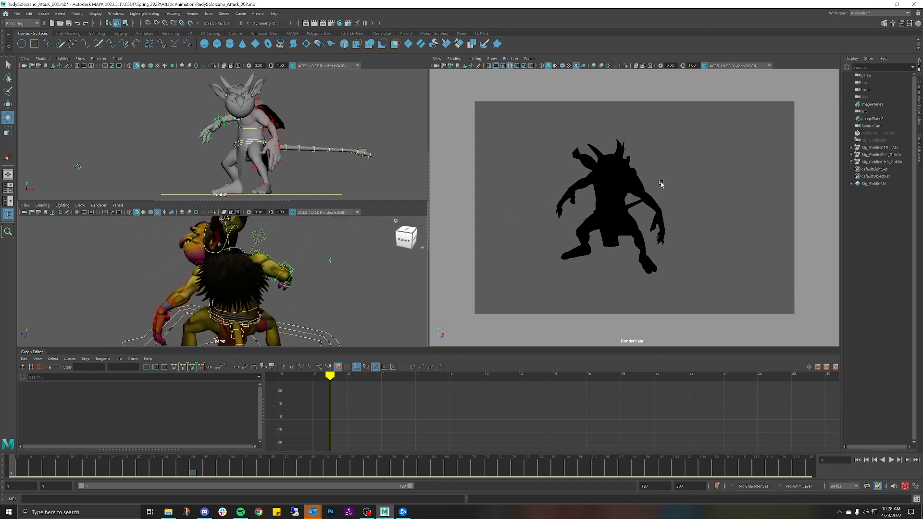
pyautogui.moveTo(260, 277)
pyautogui.keyDown('alt'); pyautogui.mouseDown()
pyautogui.moveTo(280, 264)
pyautogui.moveTo(245, 279)
pyautogui.moveTo(226, 275)
pyautogui.moveTo(223, 289)
pyautogui.moveTo(296, 298)
pyautogui.moveTo(275, 293)
pyautogui.moveTo(253, 269)
pyautogui.mouseUp(); pyautogui.keyUp('alt')
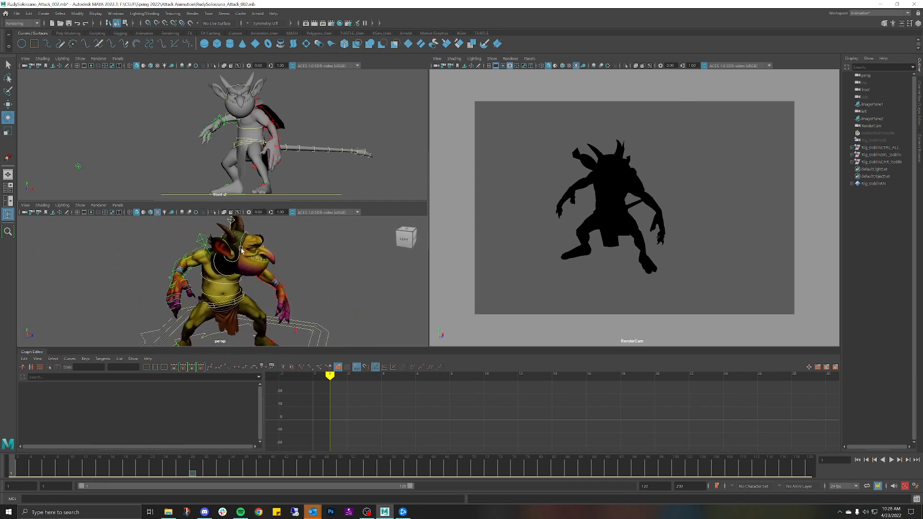
pyautogui.click(242, 250)
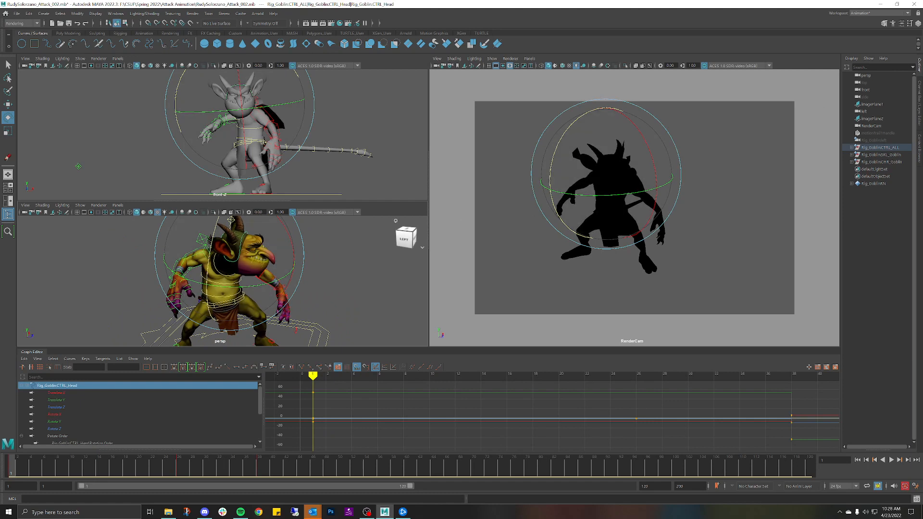
pyautogui.click(919, 92)
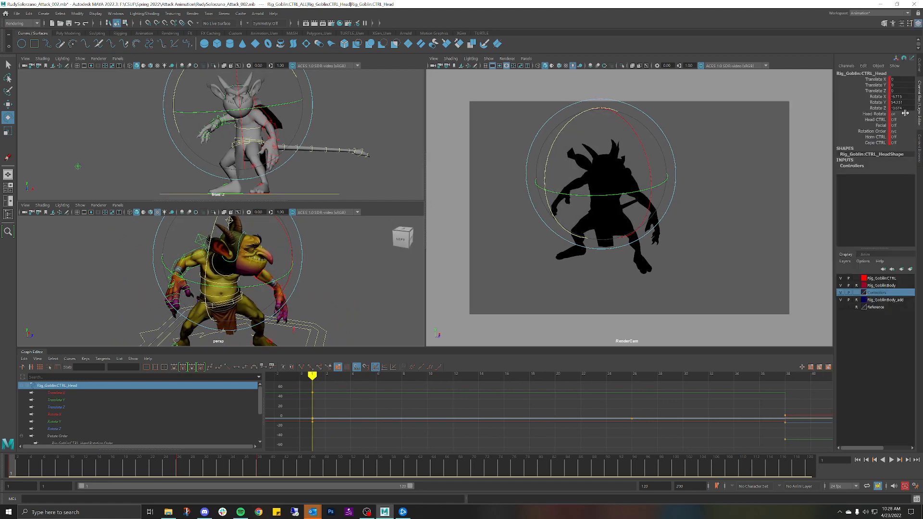
pyautogui.click(896, 143)
pyautogui.write('1')
pyautogui.press('Return')
pyautogui.keyDown('alt'); pyautogui.moveTo(287, 238); pyautogui.dragTo(347, 254); pyautogui.keyUp('alt')
pyautogui.click(333, 258)
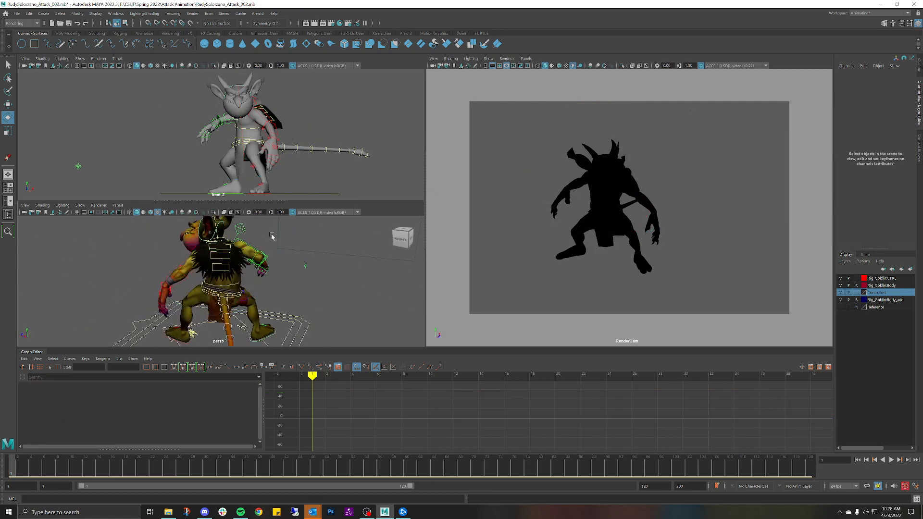
# - Try rotating the first cape control in the perspective view at frame 1, undoing each rotation
pyautogui.scroll(3, 284, 259)
pyautogui.keyDown('alt'); pyautogui.moveTo(284, 258); pyautogui.dragTo(230, 280); pyautogui.keyUp('alt')
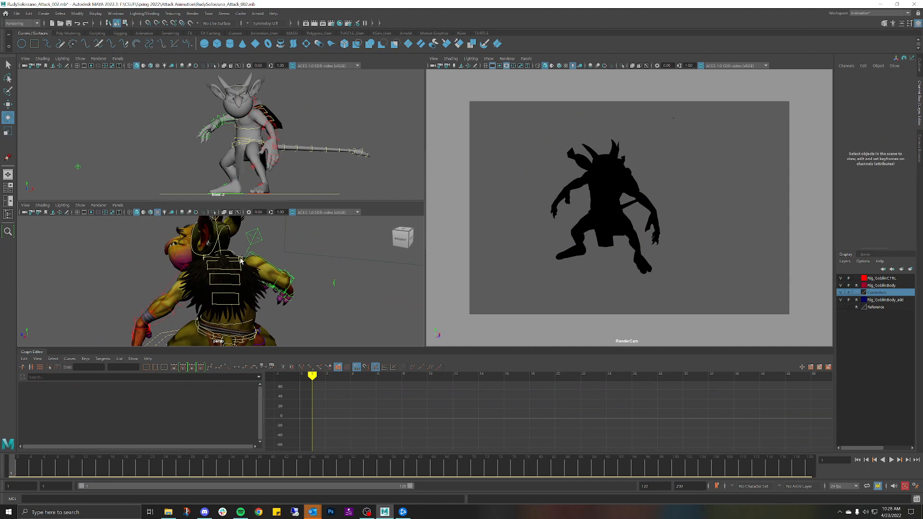
pyautogui.click(242, 261)
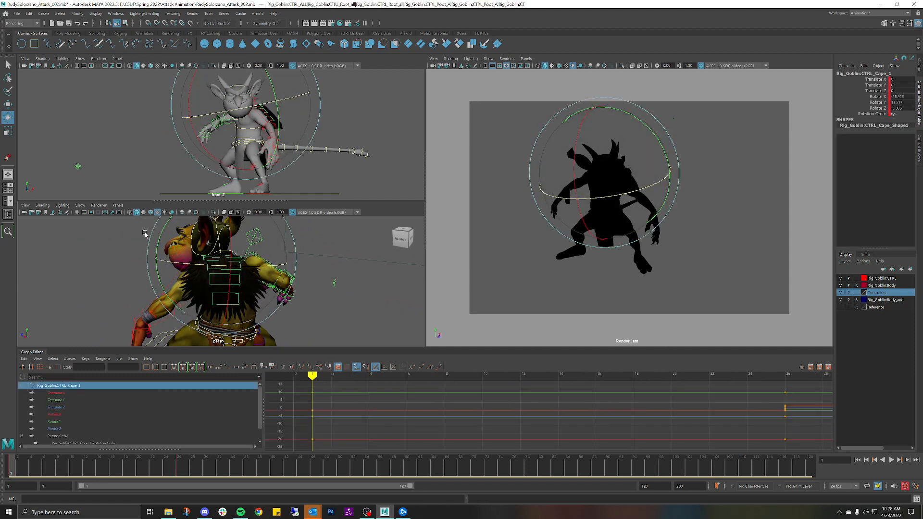
pyautogui.moveTo(160, 233); pyautogui.dragTo(163, 251)
pyautogui.hotkey('ctrl', 'z')
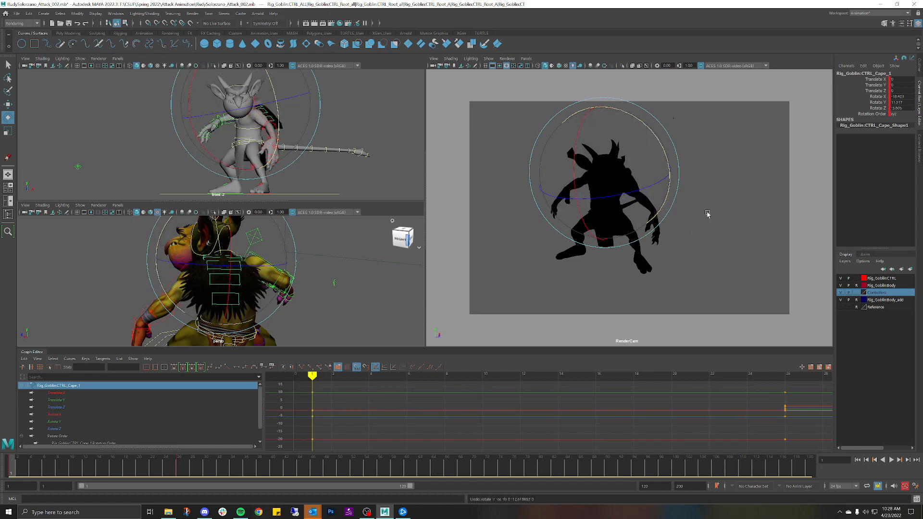
pyautogui.click(699, 174)
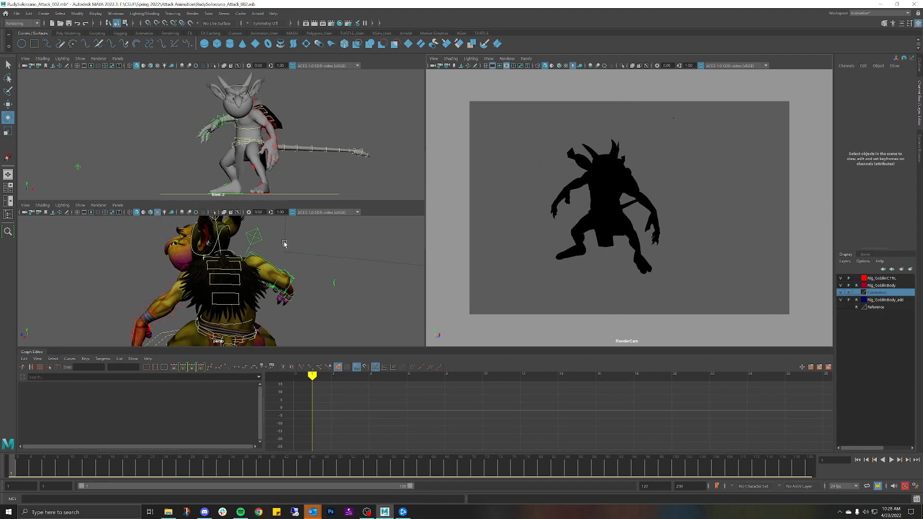
pyautogui.click(230, 251)
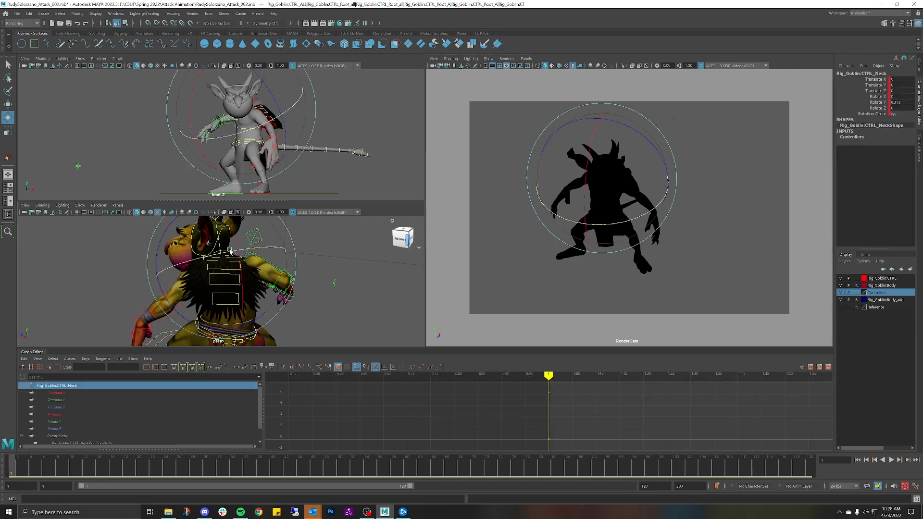
pyautogui.click(154, 256)
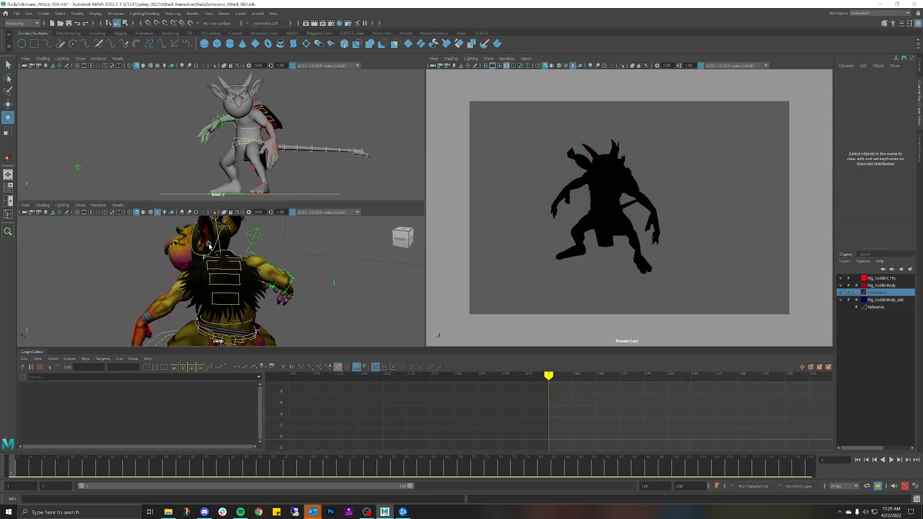
pyautogui.click(242, 260)
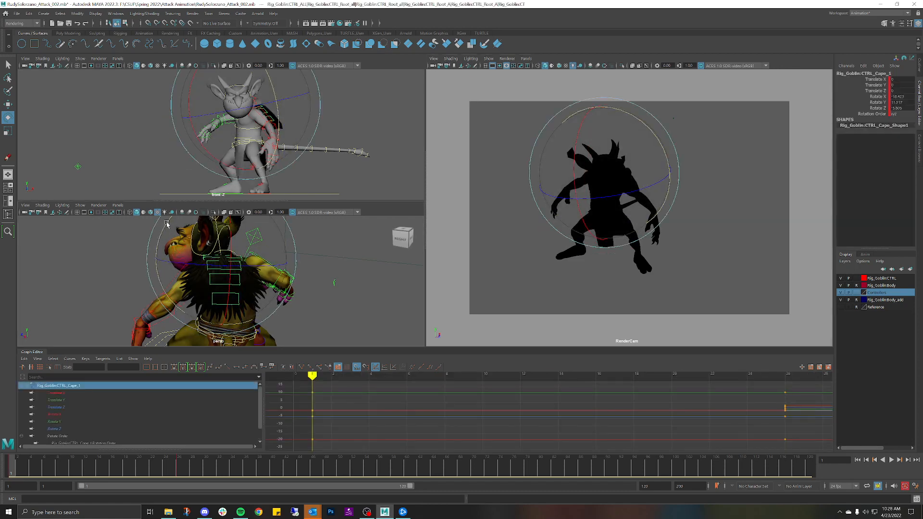
pyautogui.moveTo(167, 224); pyautogui.dragTo(168, 260)
pyautogui.click(717, 199)
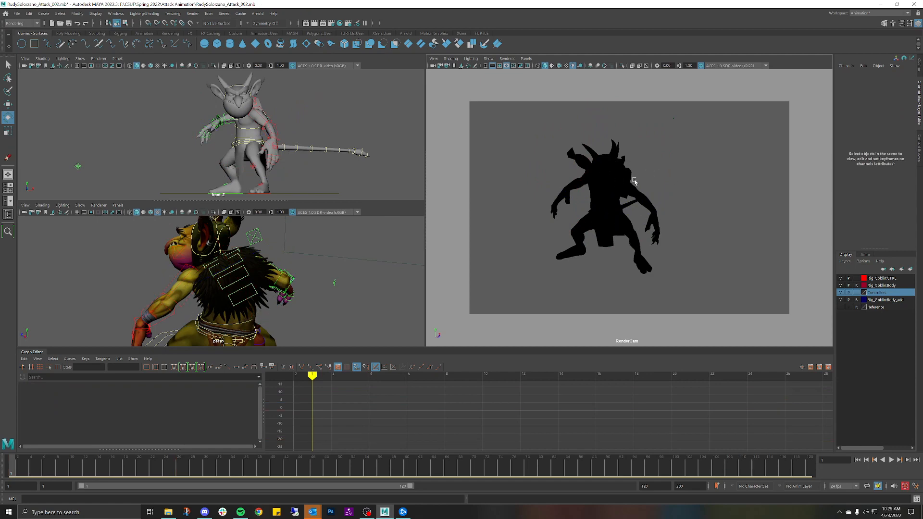
pyautogui.hotkey('ctrl', 'z')
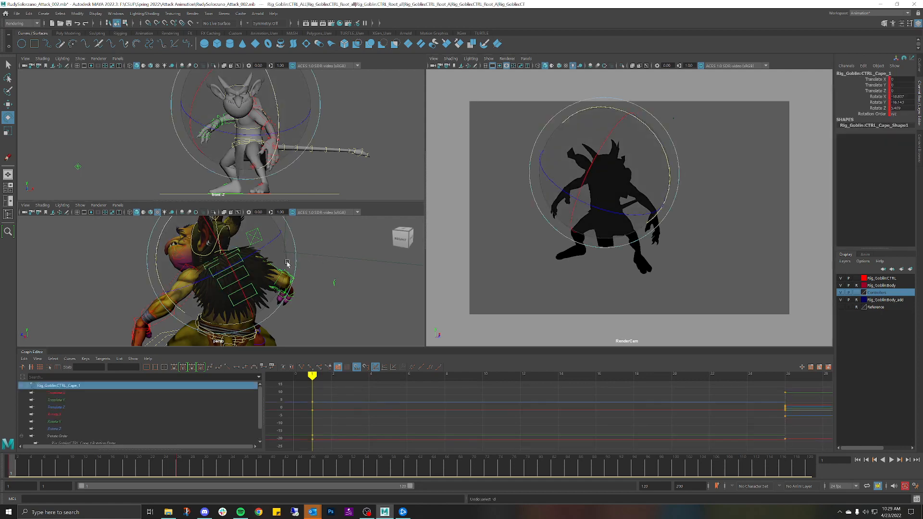
pyautogui.hotkey('ctrl', 'z')
# - Rotate all four cape controls together slightly at frame 1
pyautogui.press('w')
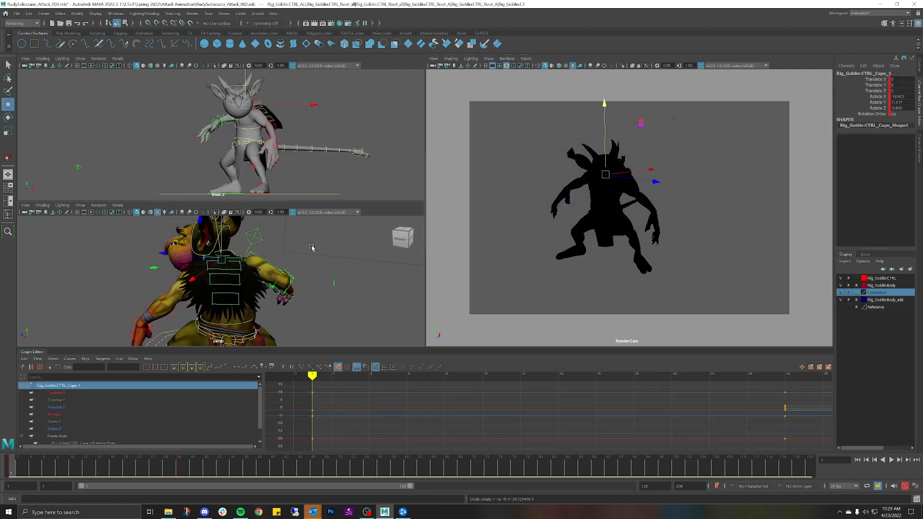
pyautogui.click(241, 268)
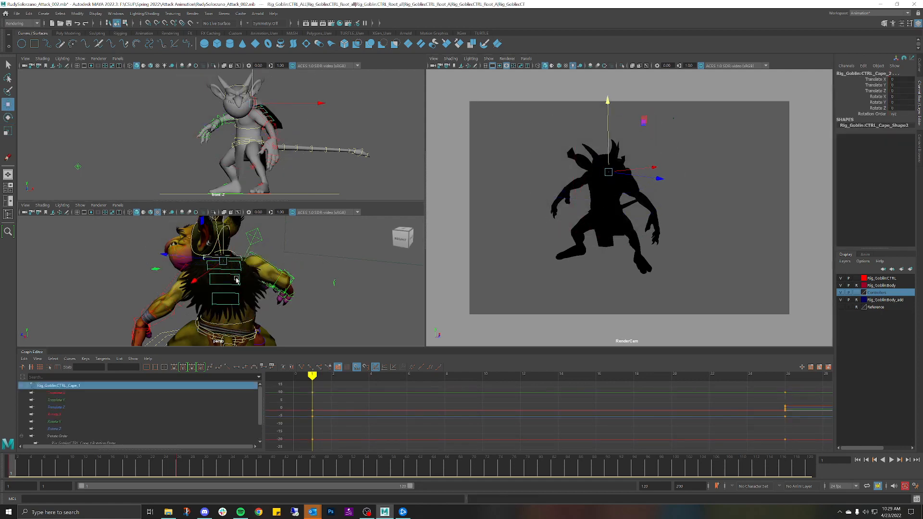
pyautogui.click(239, 282)
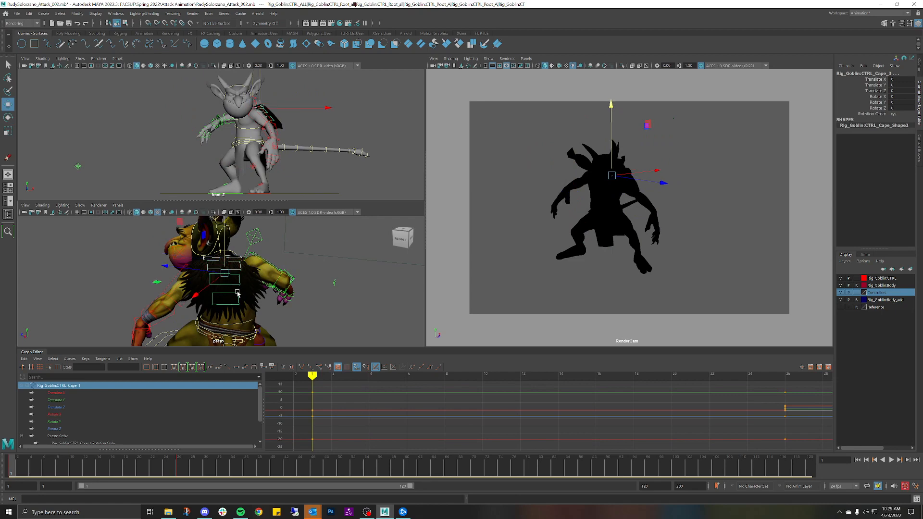
pyautogui.click(237, 295)
pyautogui.press('e')
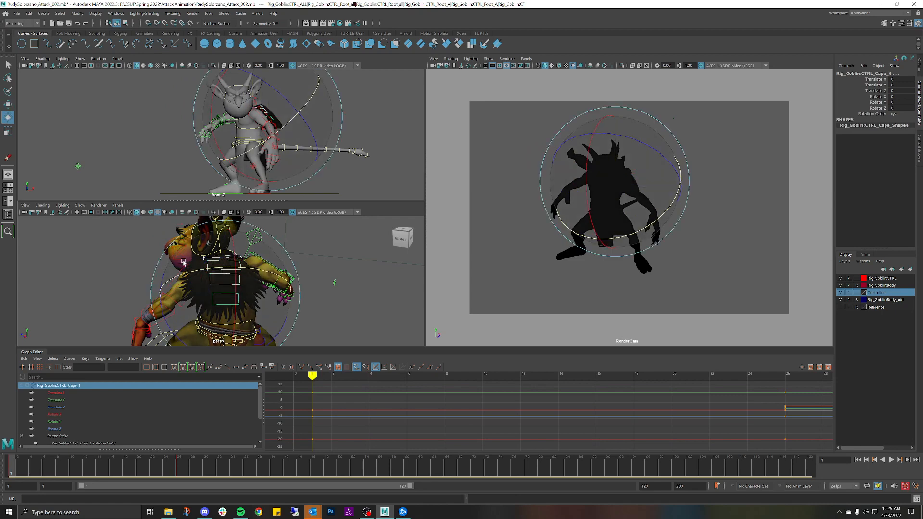
pyautogui.moveTo(162, 312); pyautogui.dragTo(166, 317)
pyautogui.click(337, 233)
# - Rotate only the first cape control at frame 1 to swing the whole cape sideways across the goblin's back
pyautogui.keyDown('alt'); pyautogui.moveTo(357, 274); pyautogui.dragTo(182, 256); pyautogui.keyUp('alt')
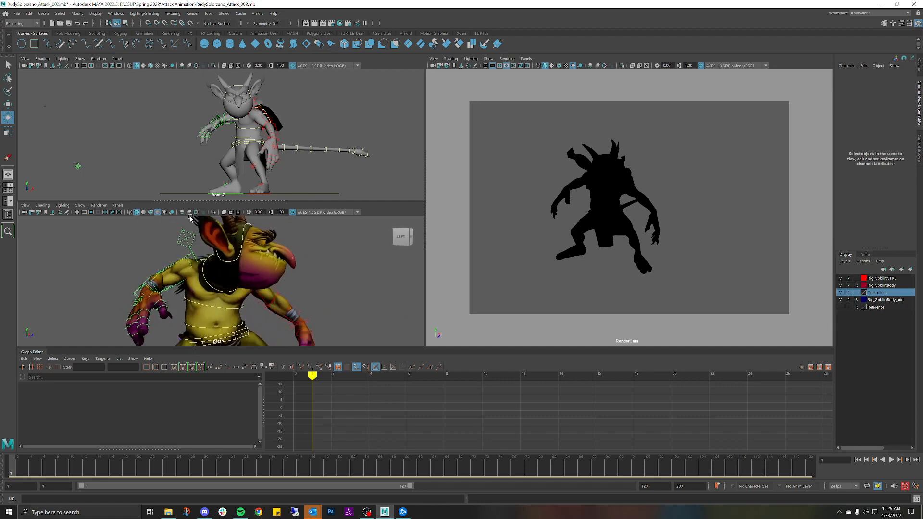
pyautogui.keyDown('alt'); pyautogui.moveTo(256, 265); pyautogui.dragTo(313, 284); pyautogui.keyUp('alt')
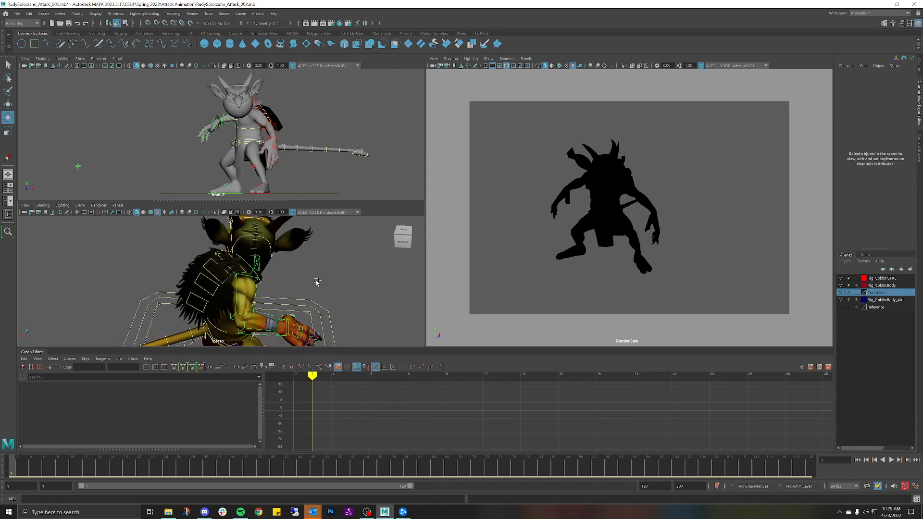
pyautogui.click(203, 255)
pyautogui.click(239, 277)
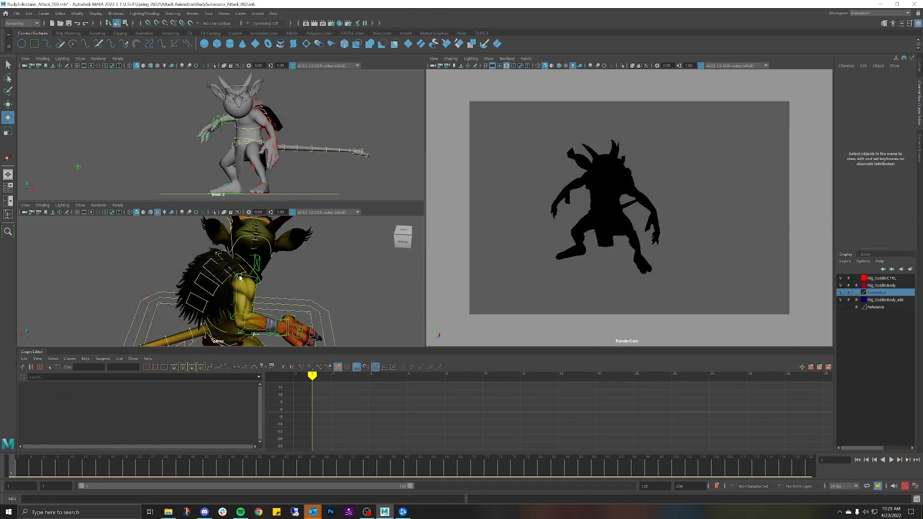
pyautogui.click(230, 270)
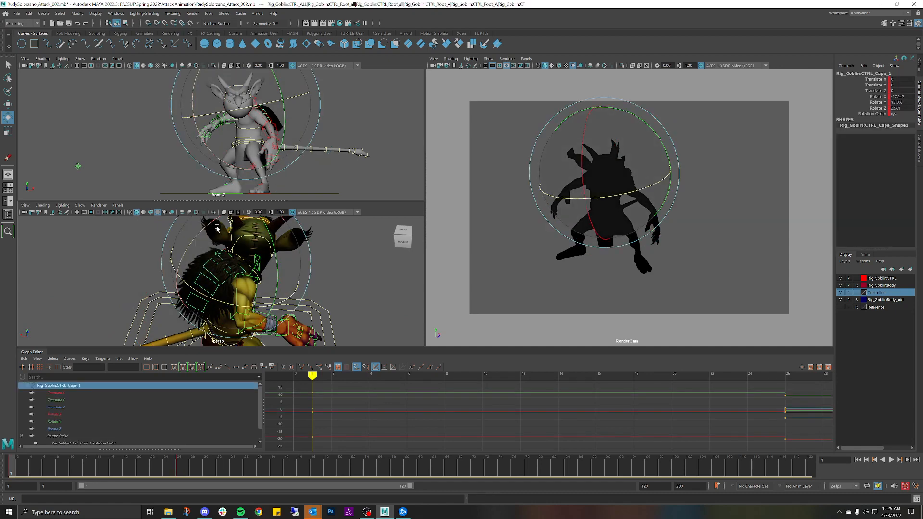
pyautogui.moveTo(202, 229); pyautogui.dragTo(332, 240)
pyautogui.click(287, 254)
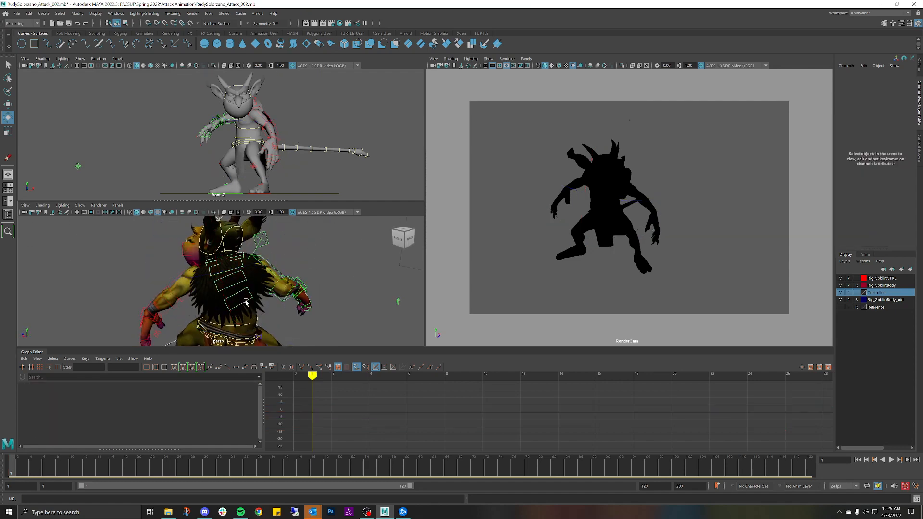
# - Rotate the third and fourth cape controls together to straighten the lower part of the cape
pyautogui.click(233, 288)
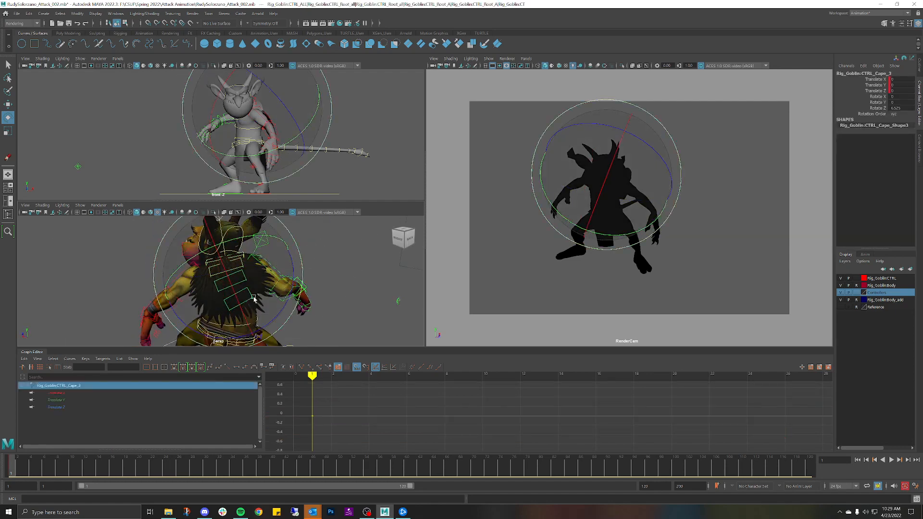
pyautogui.press('w')
pyautogui.keyDown('shift'); pyautogui.click(247, 303); pyautogui.keyUp('shift')
pyautogui.press('e')
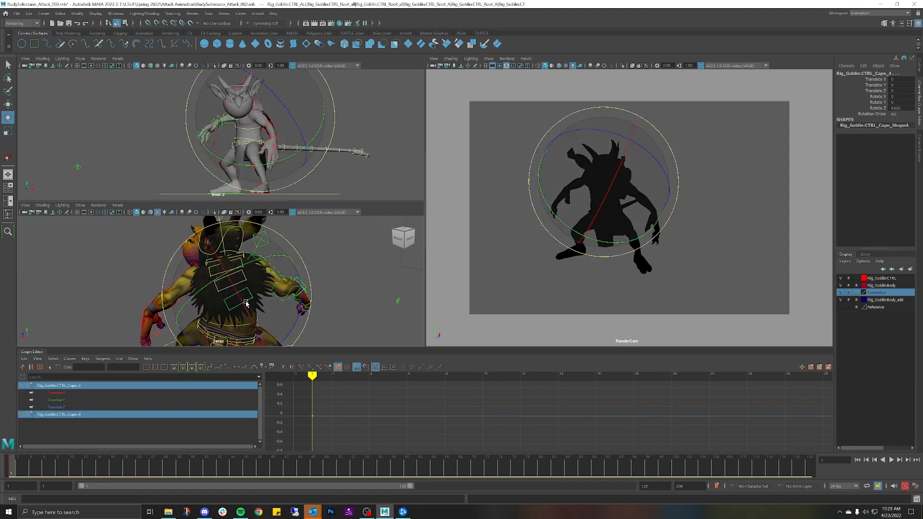
pyautogui.moveTo(292, 318); pyautogui.dragTo(313, 298)
pyautogui.click(325, 254)
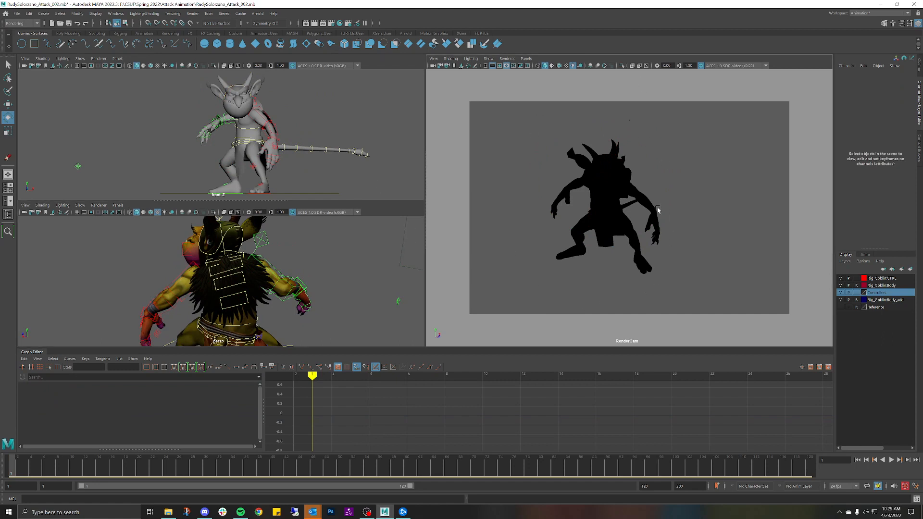
# - Switch the render camera view from silhouette to textured display
pyautogui.press('5')
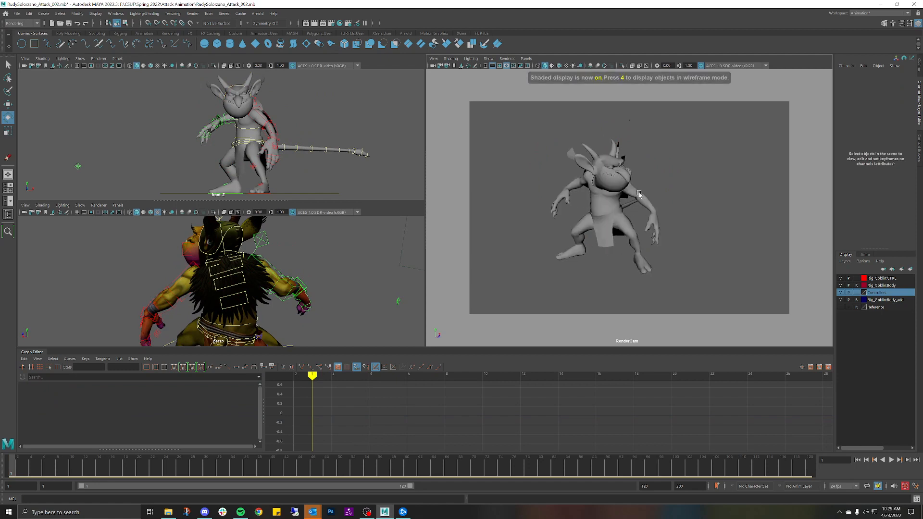
pyautogui.press('6')
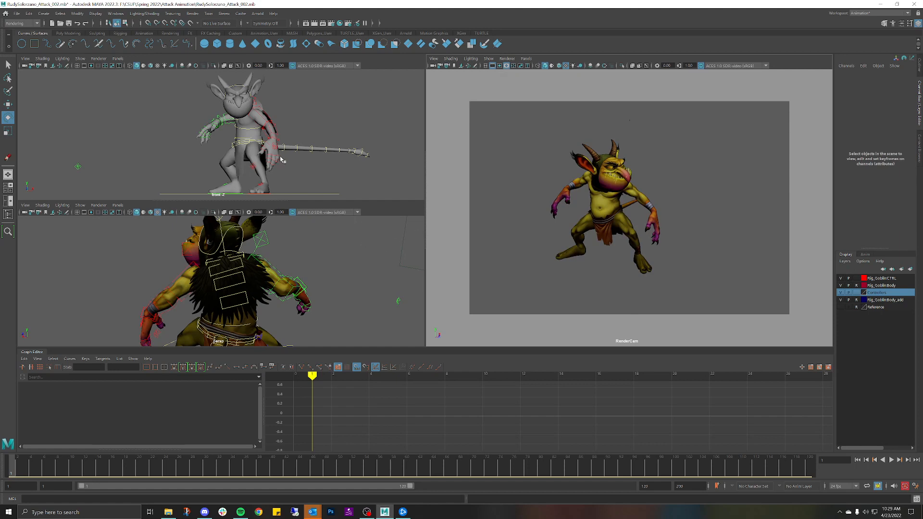
# - Try rotating the left upper arm FK control at frame 1, undo it, and clear the arm control selection
pyautogui.click(267, 121)
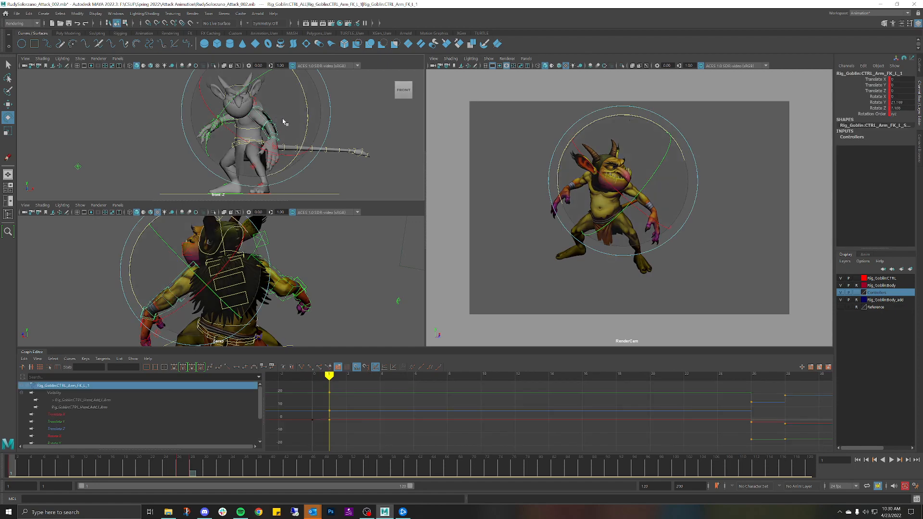
pyautogui.press('r')
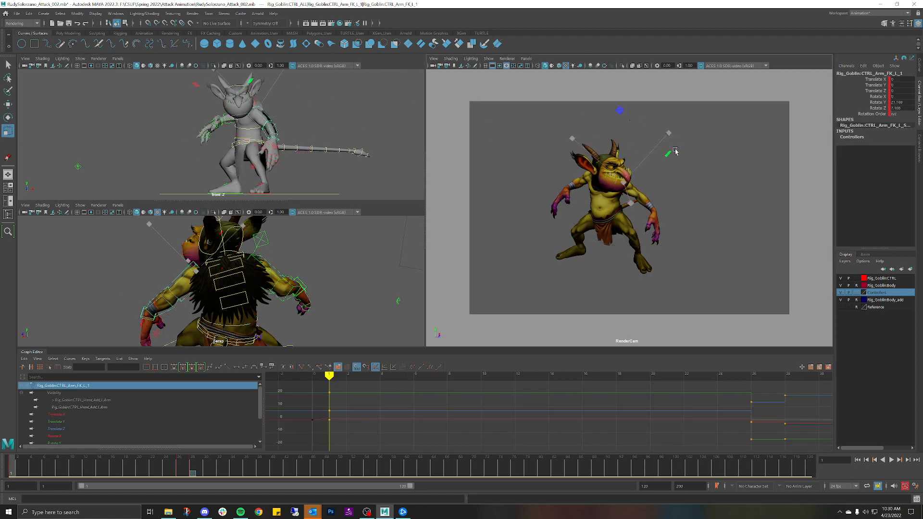
pyautogui.press('e')
pyautogui.moveTo(304, 110)
pyautogui.mouseDown()
pyautogui.moveTo(303, 99)
pyautogui.moveTo(300, 107)
pyautogui.mouseUp()
pyautogui.hotkey('ctrl', 'z')
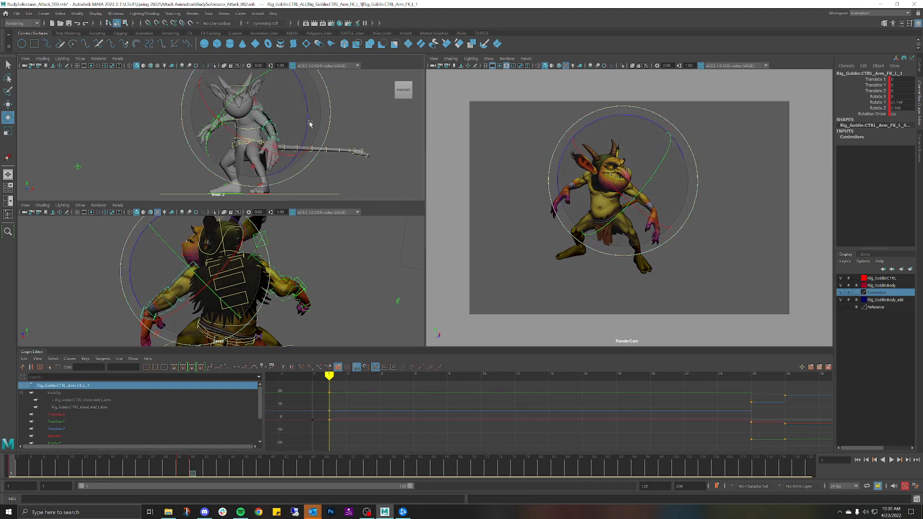
pyautogui.click(519, 185)
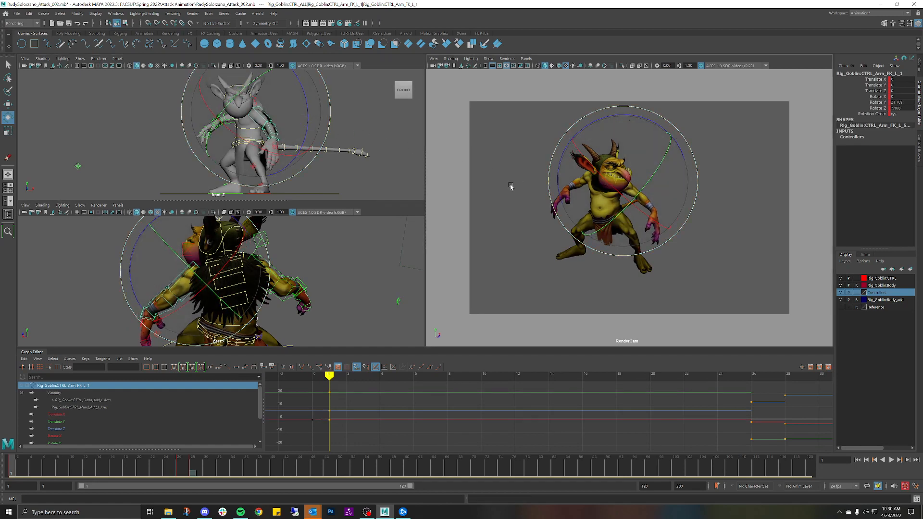
pyautogui.click(227, 122)
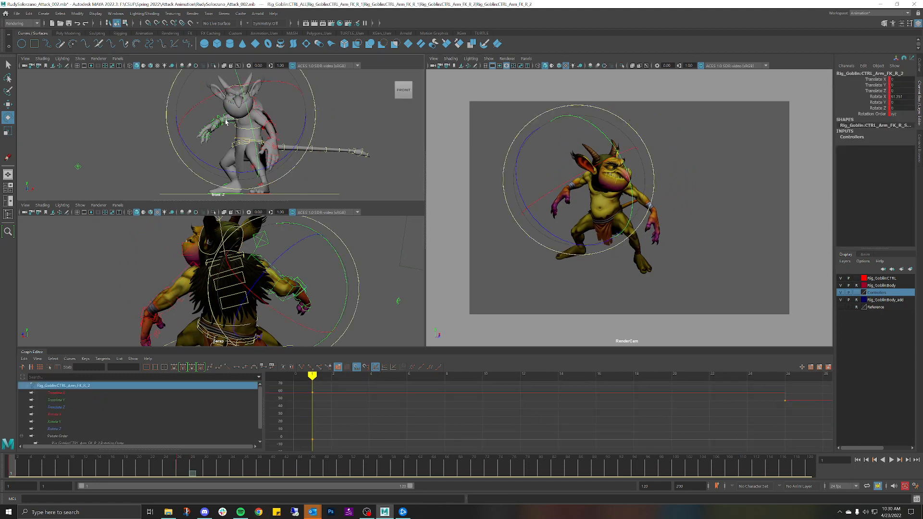
pyautogui.click(706, 200)
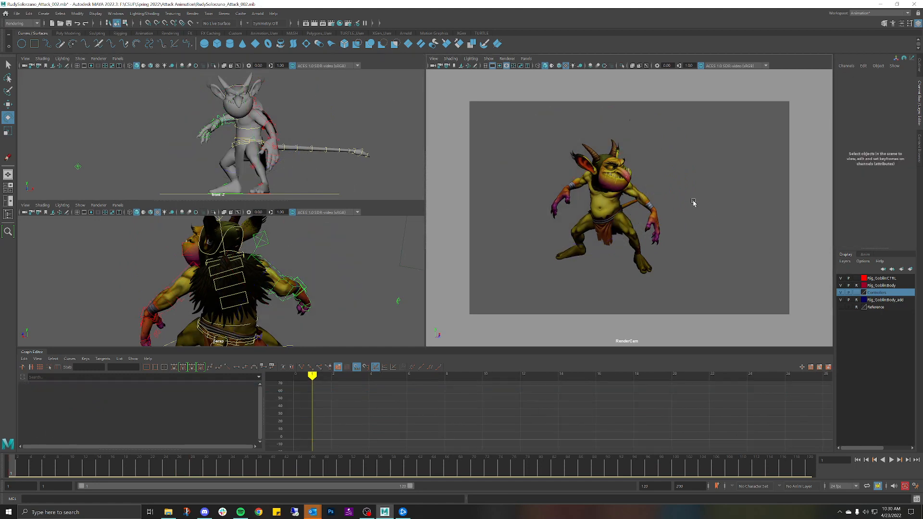
# - Make the Reference layer visible to compare the goblin's pose with the reference images
pyautogui.click(844, 309)
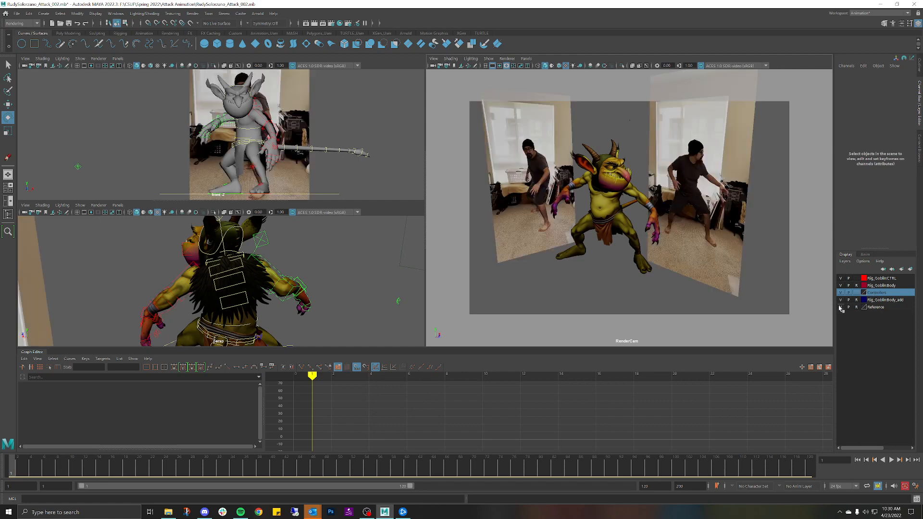
# - At frame 1, bend the left forearm FK control on X and rotate the left hand FK control on Z
pyautogui.click(270, 133)
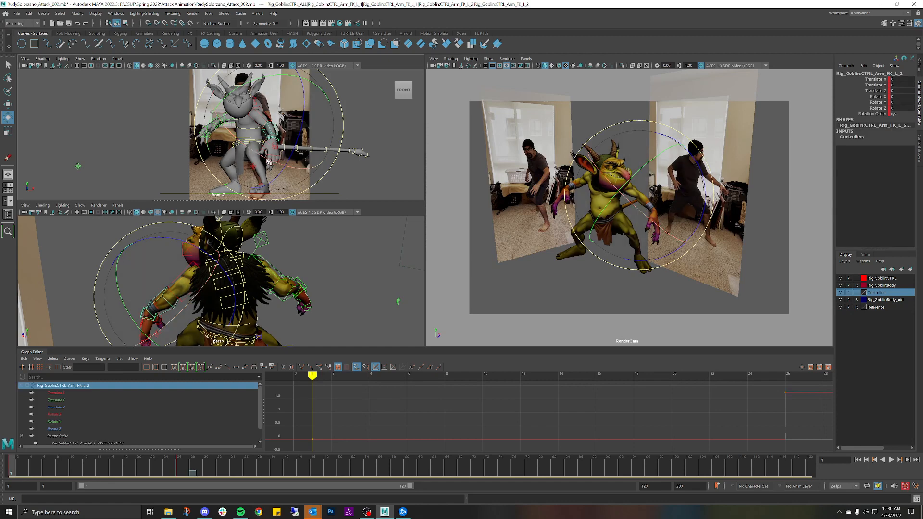
pyautogui.moveTo(267, 161); pyautogui.dragTo(239, 149)
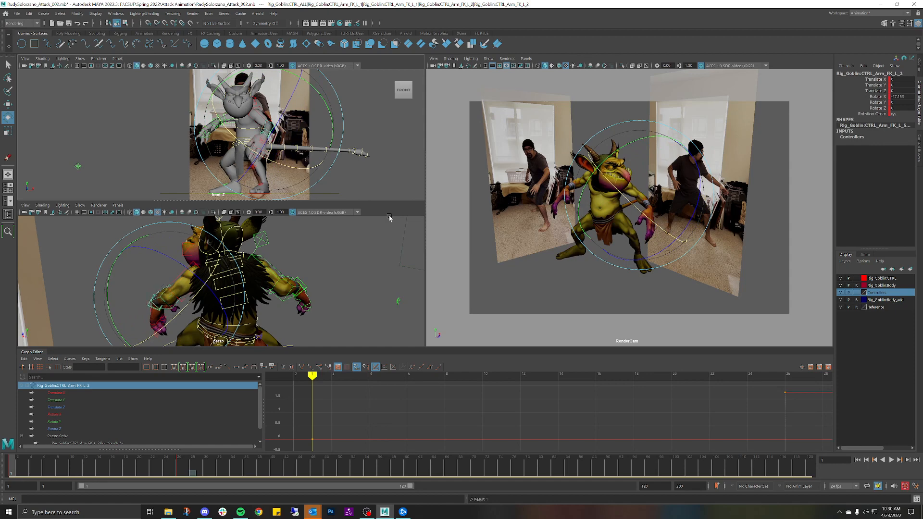
pyautogui.click(368, 143)
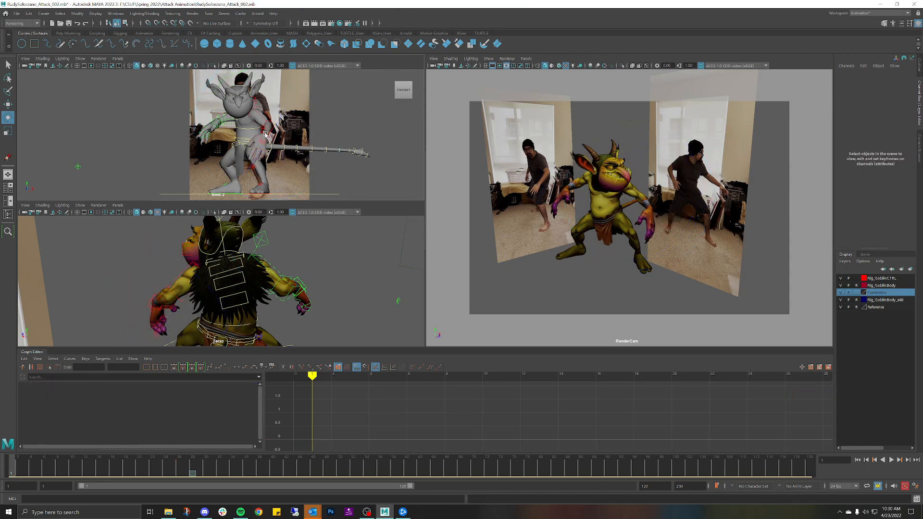
pyautogui.click(268, 134)
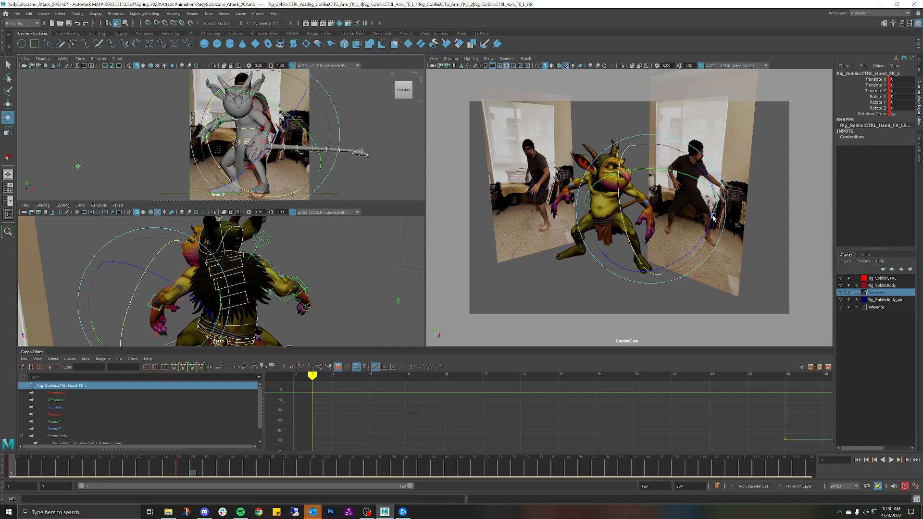
pyautogui.moveTo(711, 218); pyautogui.dragTo(718, 198)
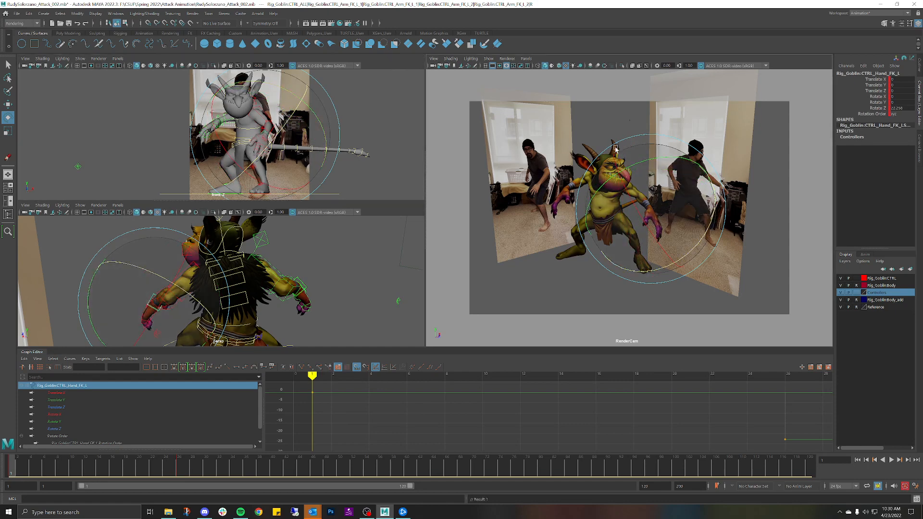
pyautogui.click(286, 105)
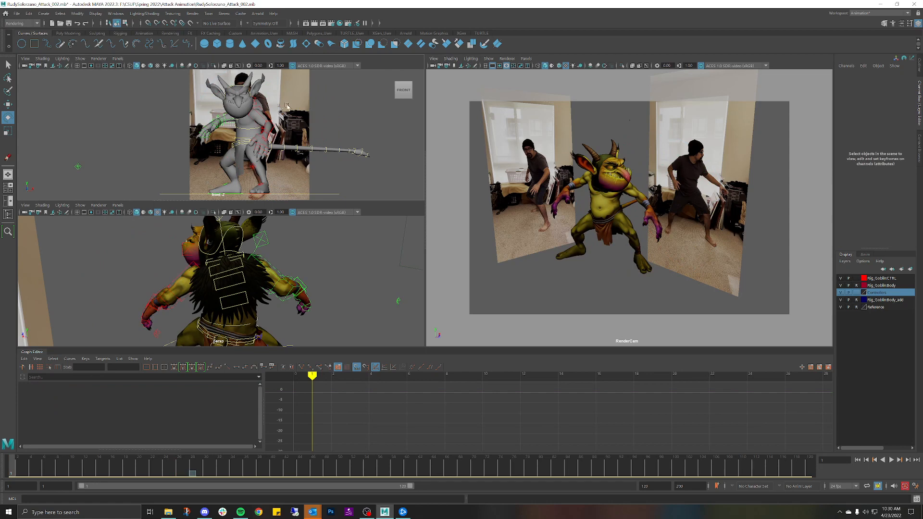
# - Rotate the left upper arm FK control on Y at frame 1 to swing the arm away from the body
pyautogui.click(255, 110)
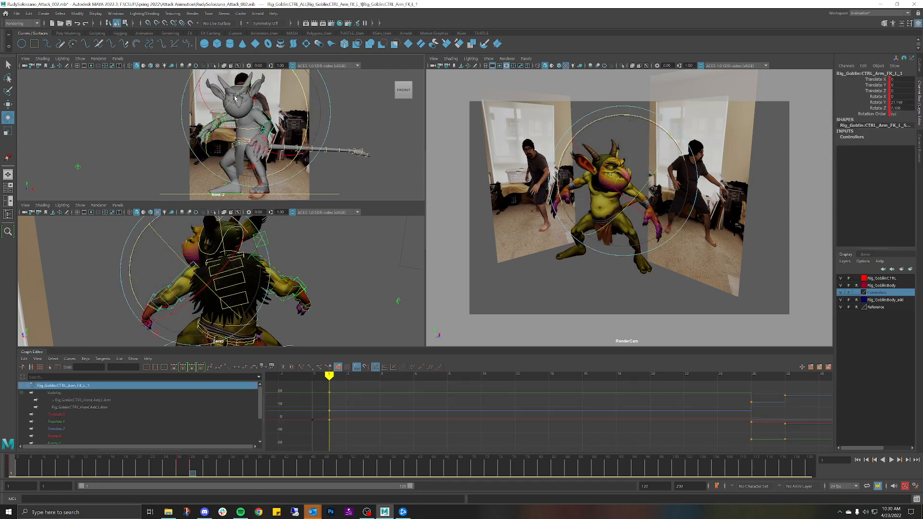
pyautogui.moveTo(236, 101); pyautogui.dragTo(250, 88)
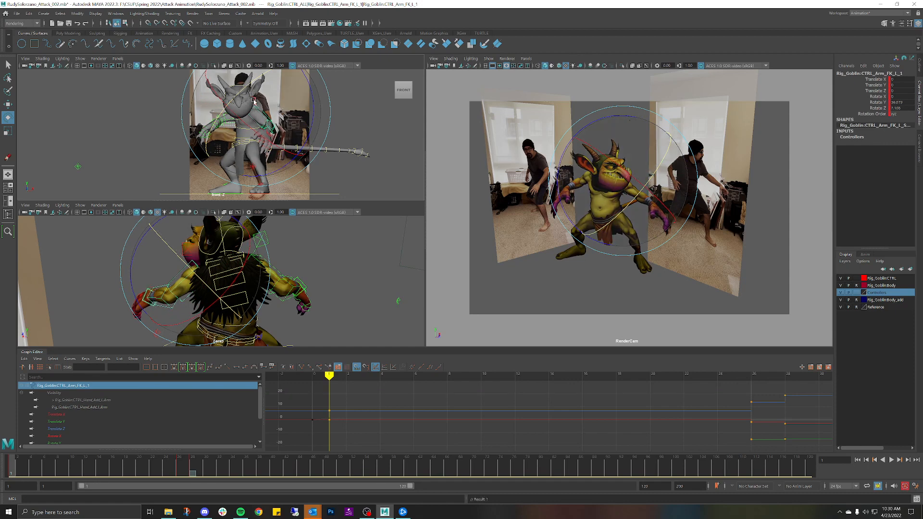
pyautogui.click(358, 110)
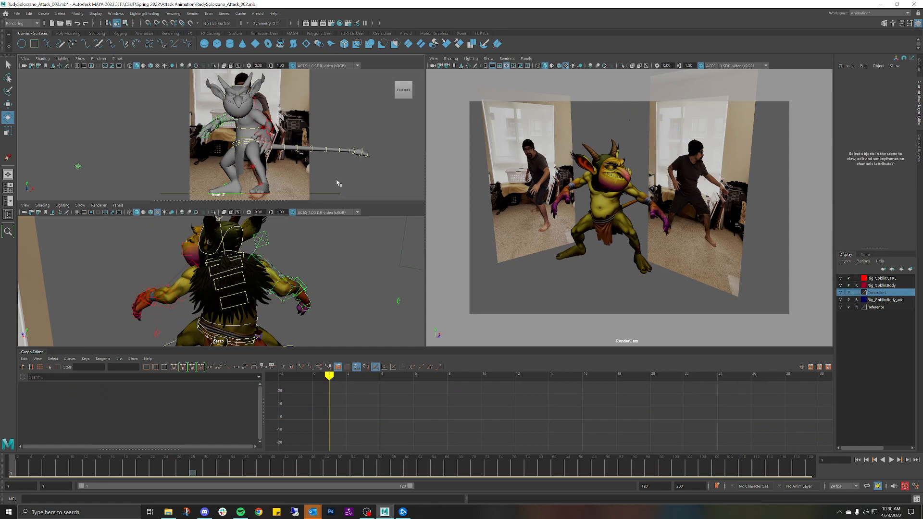
# - Raise the right upper arm FK control on Z and straighten the right forearm FK control on X at frame 1
pyautogui.click(251, 258)
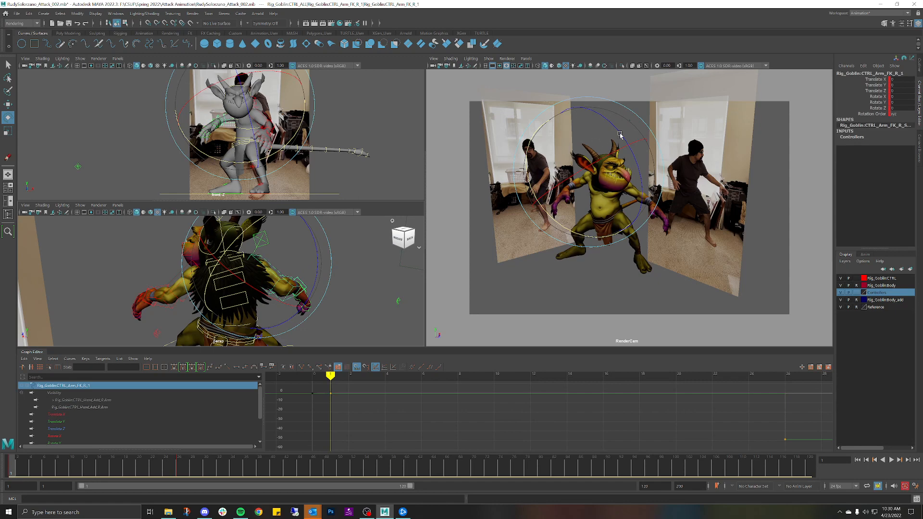
pyautogui.moveTo(620, 135); pyautogui.dragTo(610, 164)
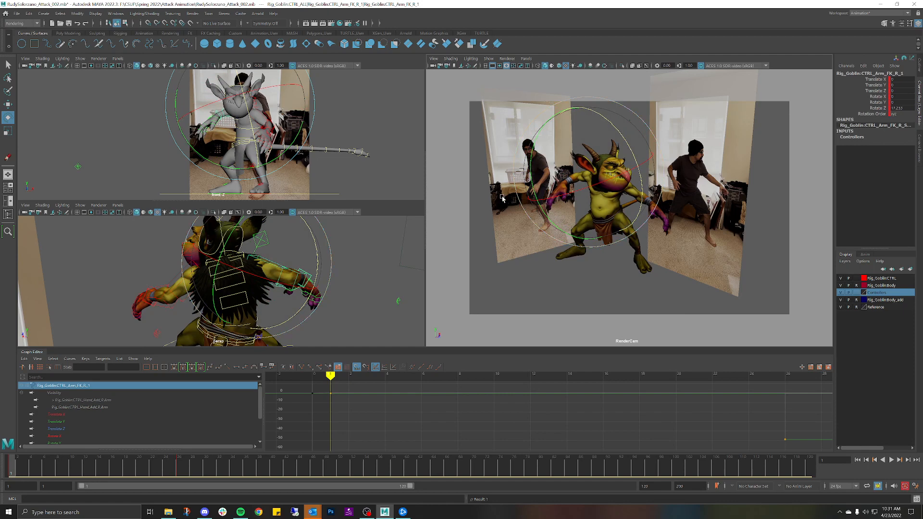
pyautogui.click(385, 133)
pyautogui.click(224, 114)
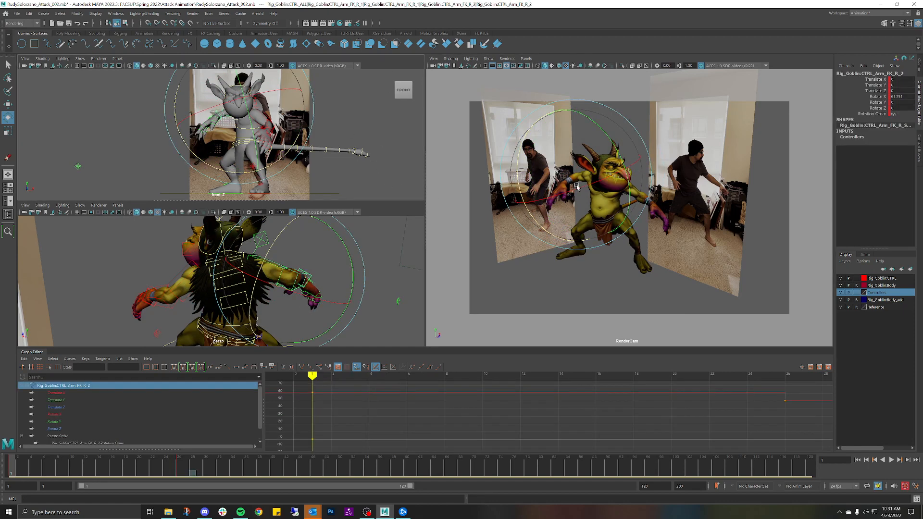
pyautogui.moveTo(595, 185); pyautogui.dragTo(576, 189)
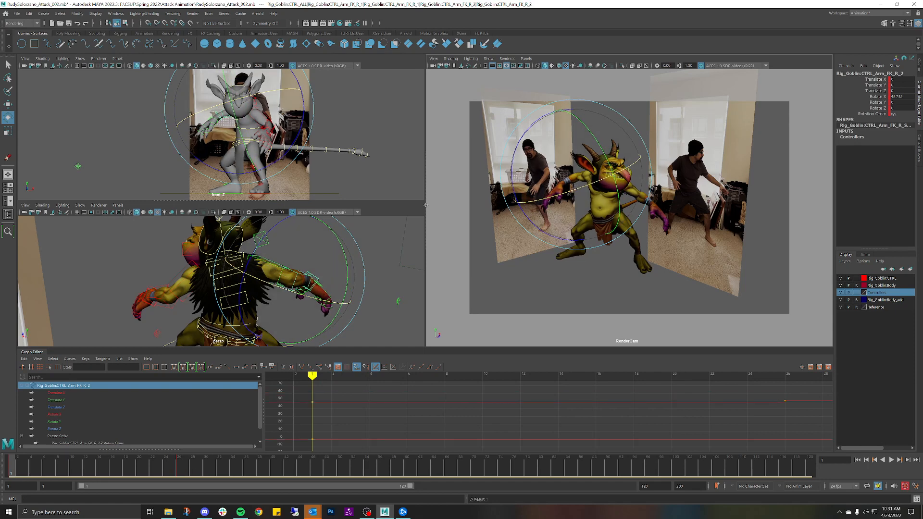
pyautogui.press('Down')
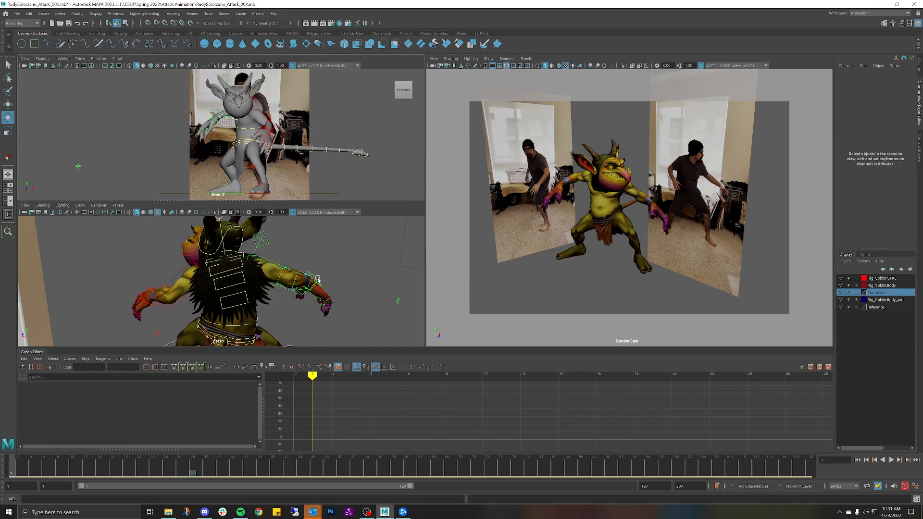
# - Rotate the right hand FK control on Z so the hand extends outward in line with the forearm
pyautogui.moveTo(333, 259); pyautogui.dragTo(304, 264)
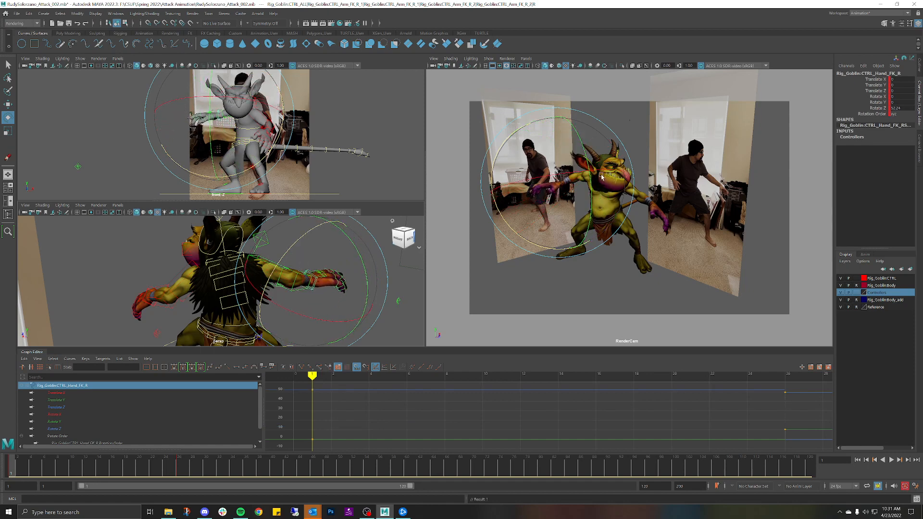
pyautogui.click(626, 126)
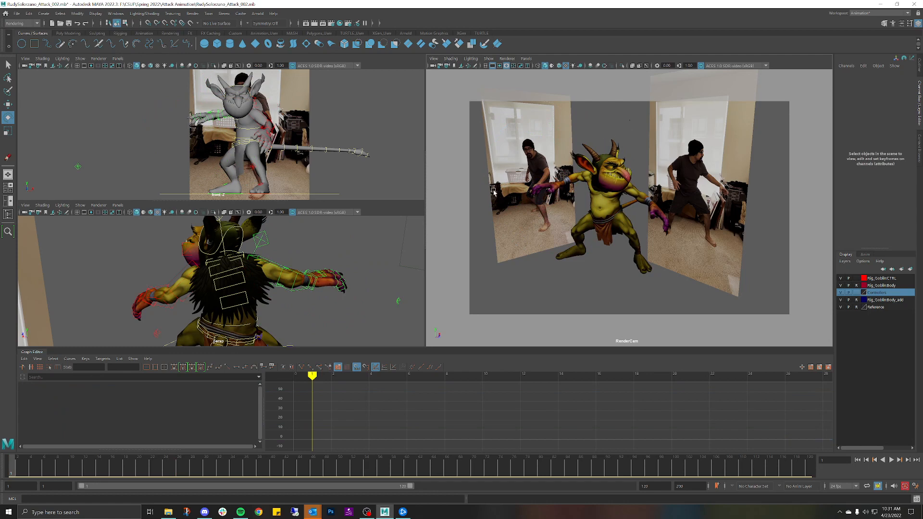
pyautogui.click(219, 116)
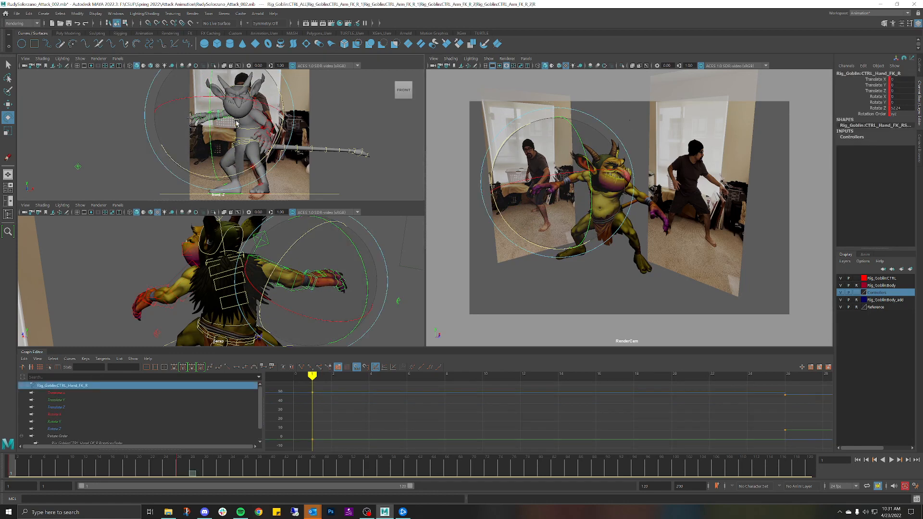
pyautogui.click(339, 110)
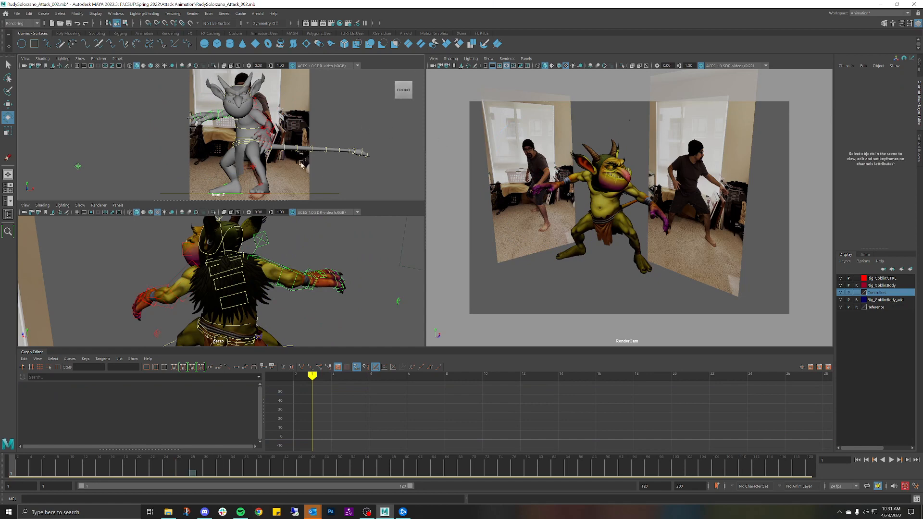
# - Rotate the first and second spine controls together on X to lean the goblin's torso sideways at frame 1
pyautogui.click(238, 139)
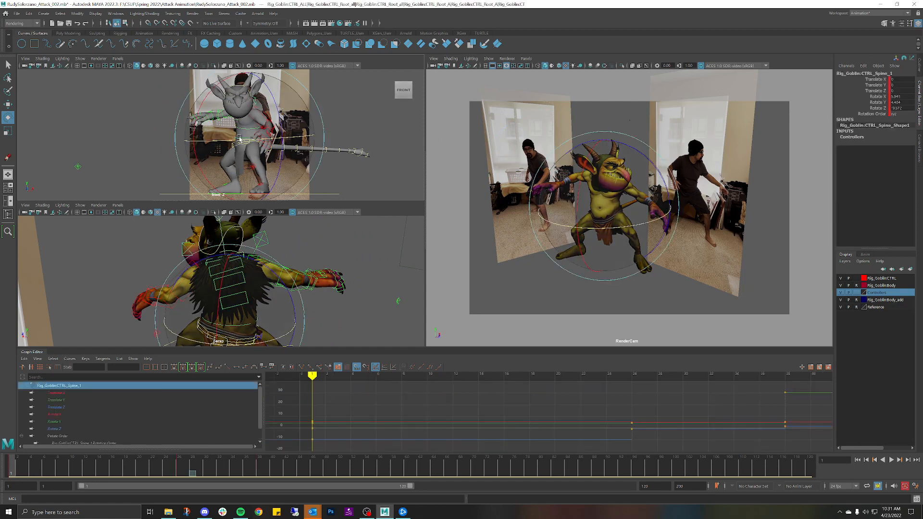
pyautogui.press('w')
pyautogui.click(241, 129)
pyautogui.press('e')
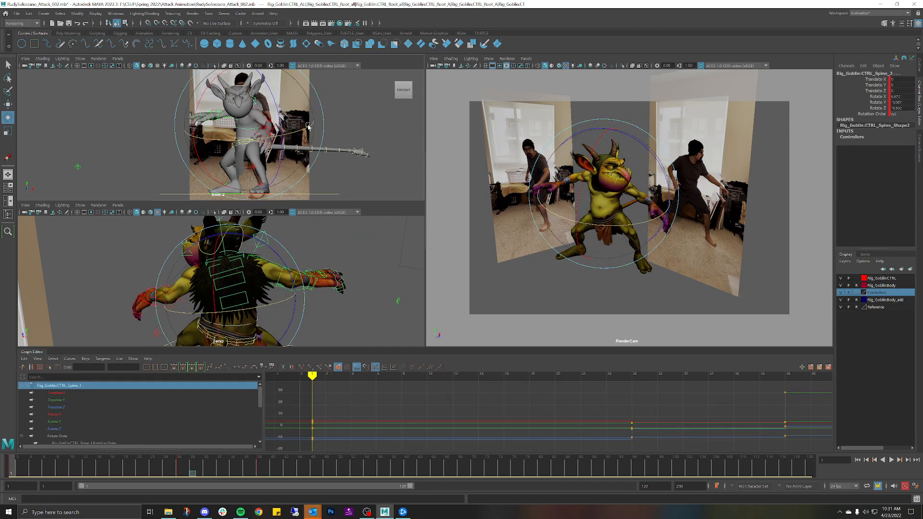
pyautogui.moveTo(206, 92); pyautogui.dragTo(203, 95)
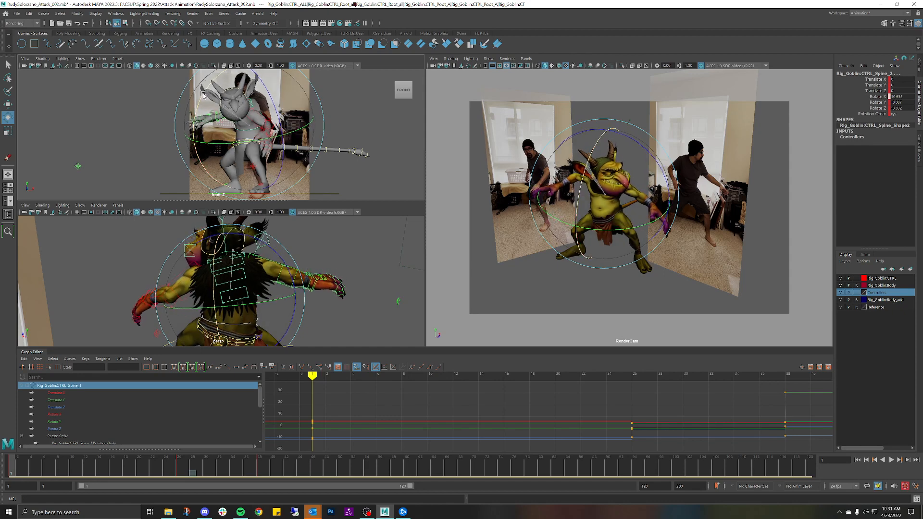
pyautogui.click(269, 140)
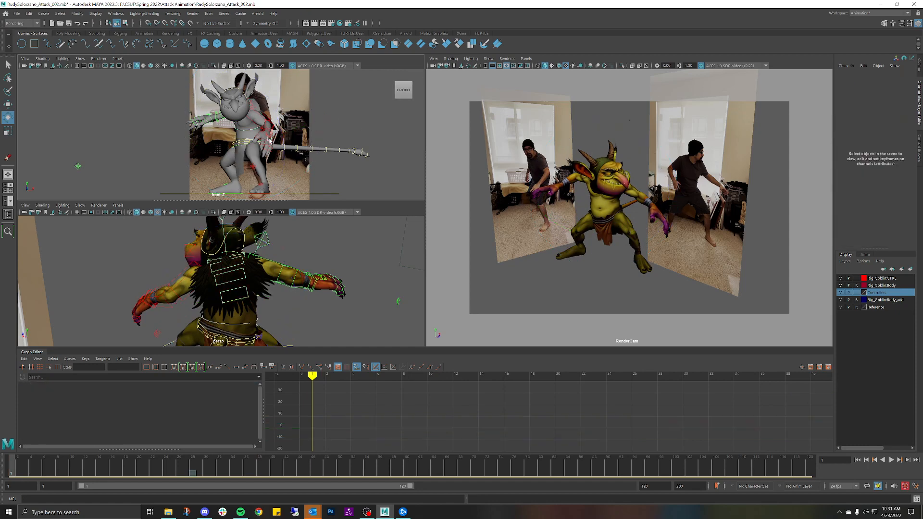
# - Rotate the main pelvis control on X at frame 1 to tilt the whole body back upright
pyautogui.click(233, 145)
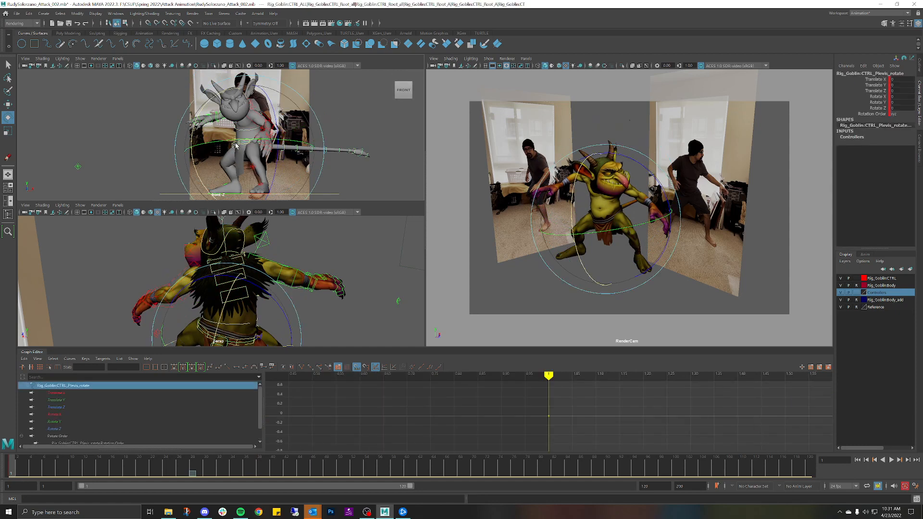
pyautogui.click(240, 147)
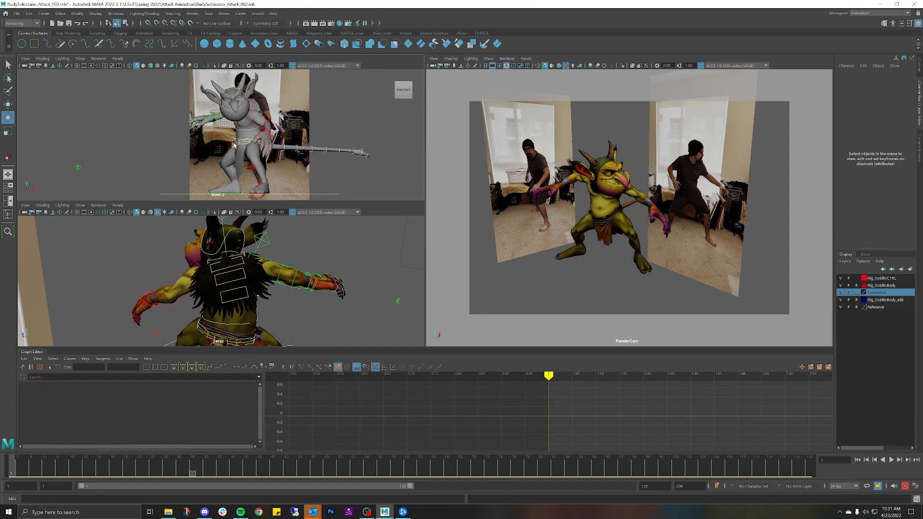
pyautogui.click(233, 145)
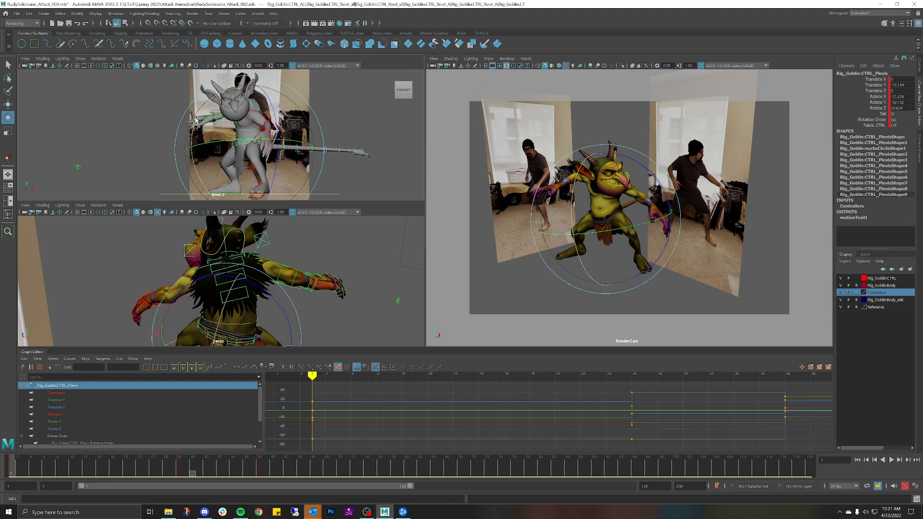
pyautogui.moveTo(197, 121); pyautogui.dragTo(198, 116)
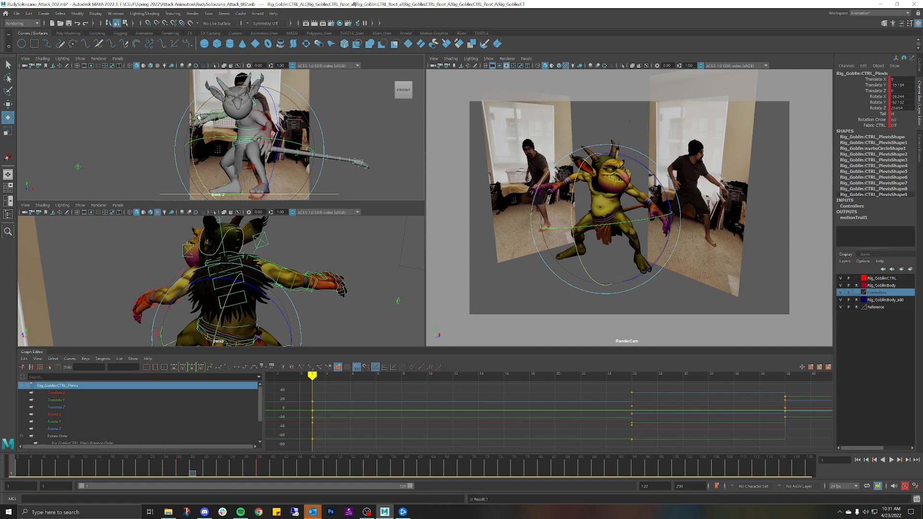
pyautogui.click(441, 146)
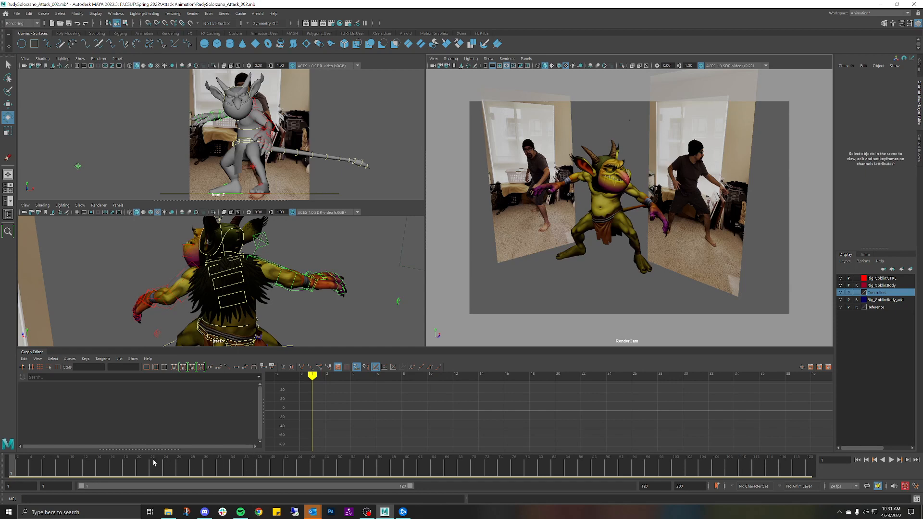
# - Scrub to the key pose at frame 28 and move the left upper arm FK control's keys from there to frame 26
pyautogui.moveTo(153, 461); pyautogui.dragTo(0, 396)
pyautogui.moveTo(74, 455); pyautogui.dragTo(191, 446)
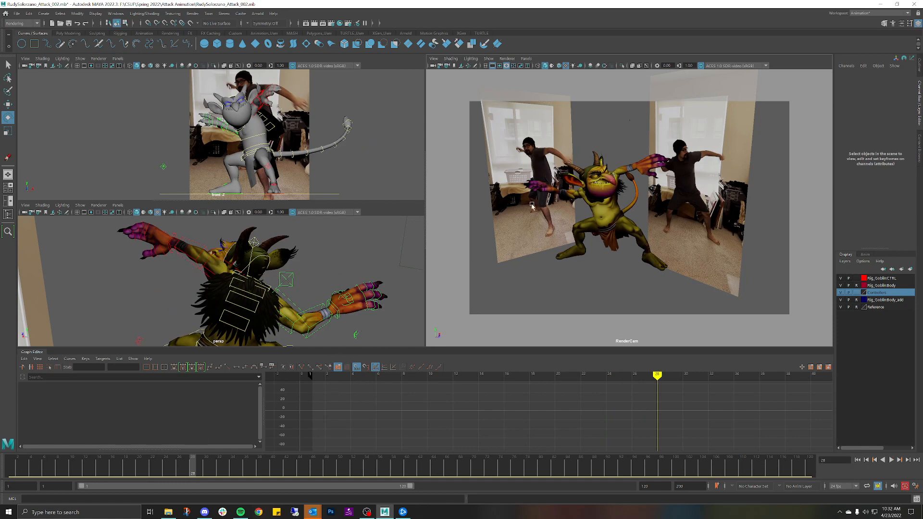
pyautogui.click(255, 114)
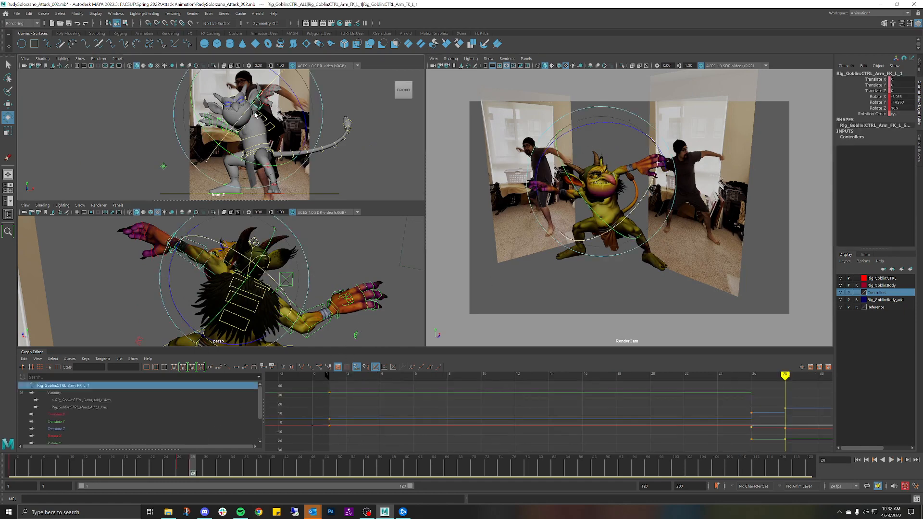
pyautogui.rightClick(194, 468)
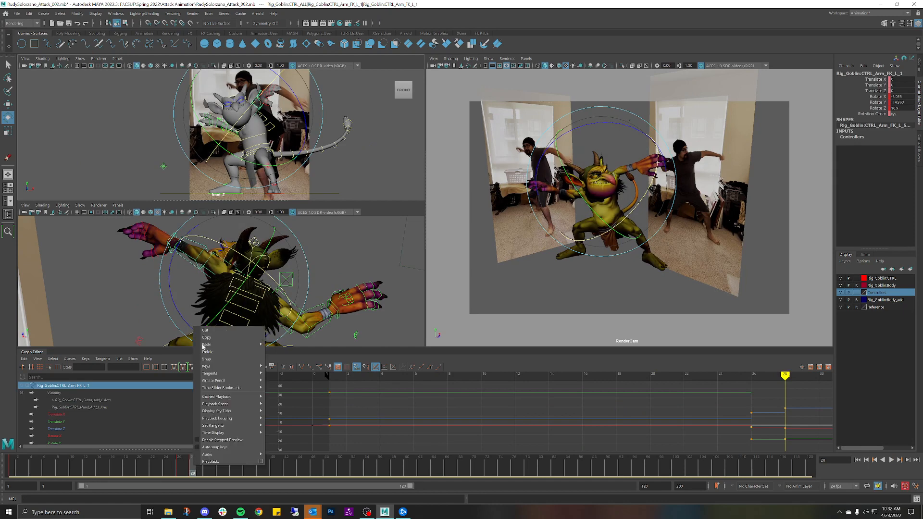
pyautogui.click(205, 330)
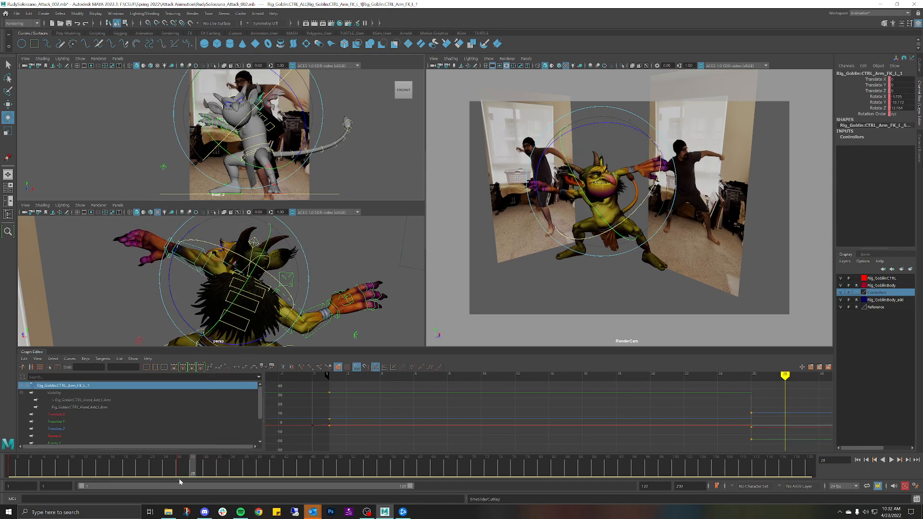
pyautogui.click(178, 473)
pyautogui.rightClick(178, 473)
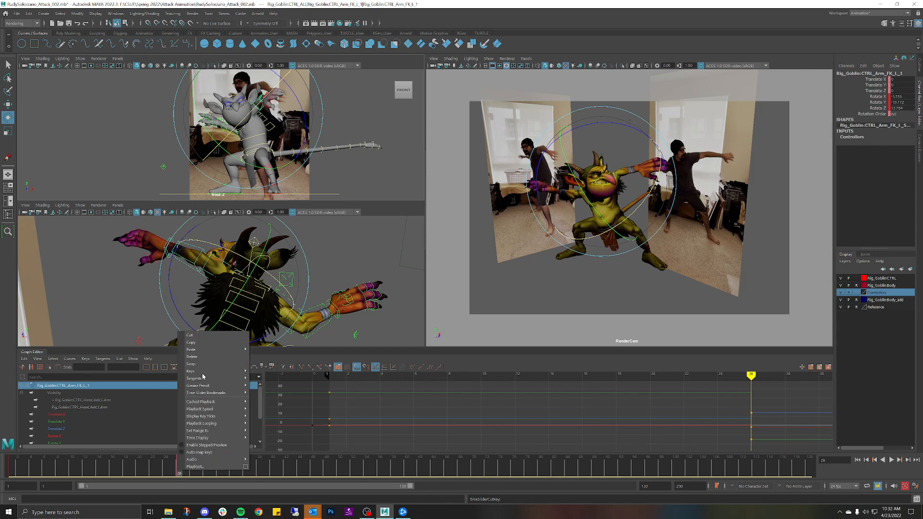
pyautogui.click(262, 350)
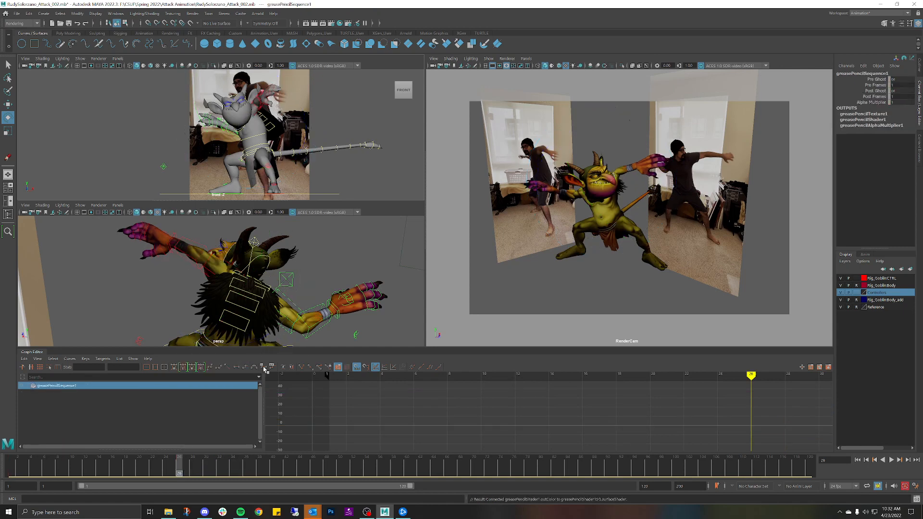
# - Check the tail IK controls at frame 30, and scrub and play the animation to compare the goblin's poses with the reference
pyautogui.moveTo(193, 467); pyautogui.dragTo(205, 465)
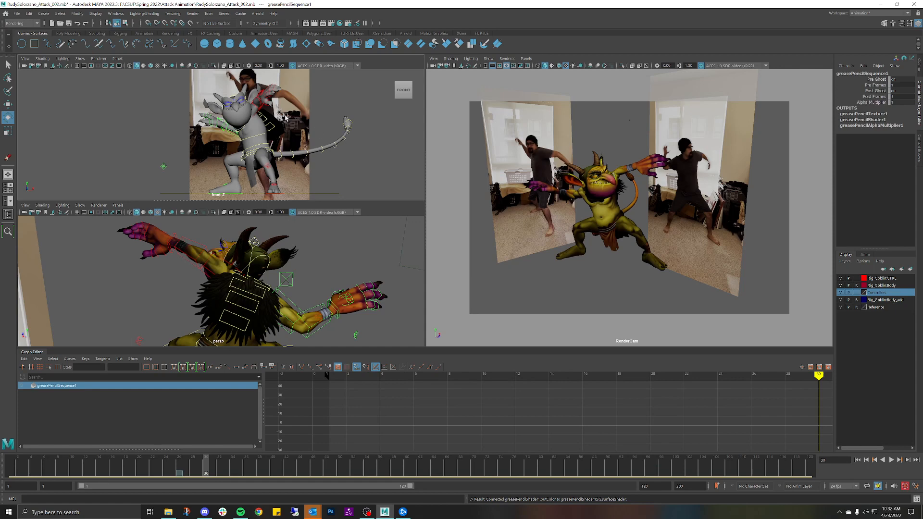
pyautogui.click(357, 171)
pyautogui.press('w')
pyautogui.click(354, 117)
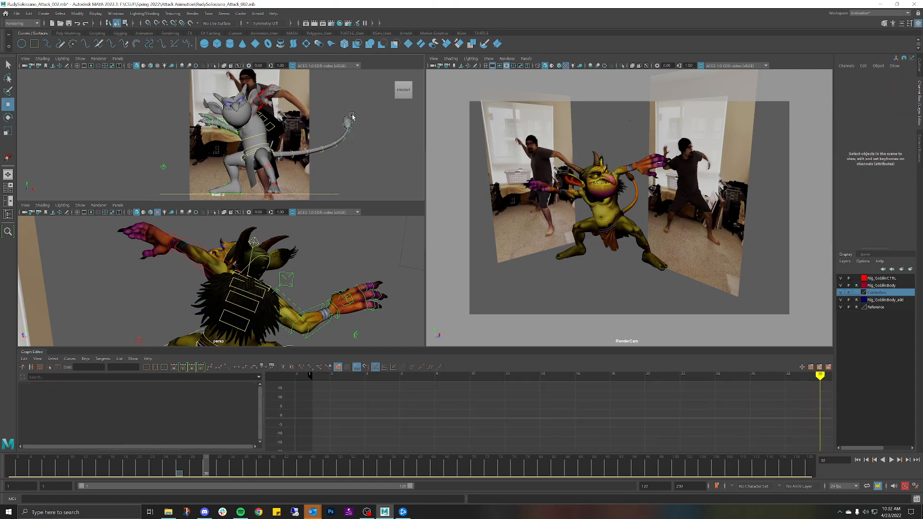
pyautogui.moveTo(315, 112); pyautogui.dragTo(378, 161)
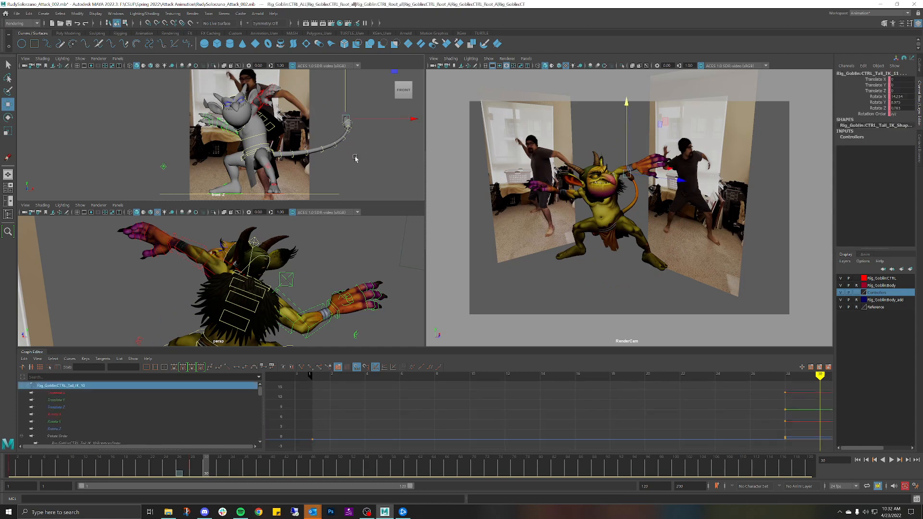
pyautogui.keyDown('shift'); pyautogui.moveTo(292, 153); pyautogui.dragTo(313, 161); pyautogui.keyUp('shift')
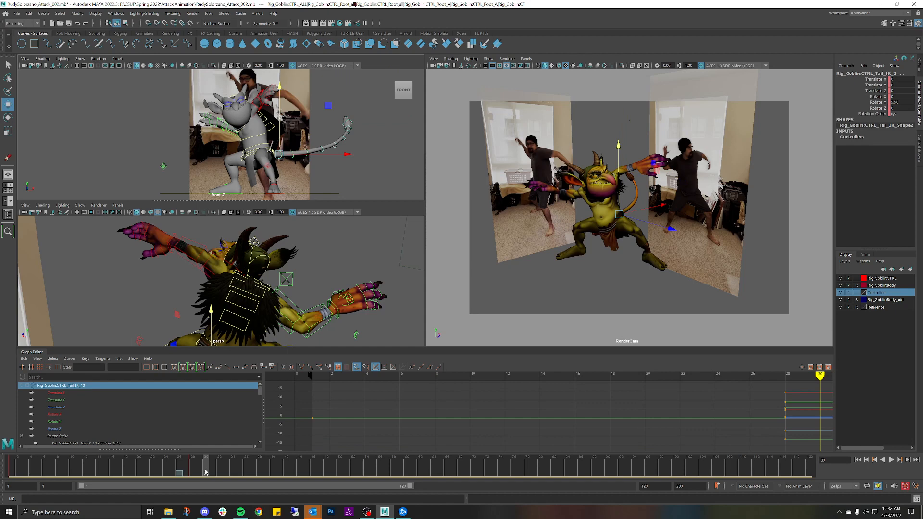
pyautogui.moveTo(205, 472)
pyautogui.mouseDown()
pyautogui.moveTo(172, 476)
pyautogui.moveTo(192, 472)
pyautogui.mouseUp()
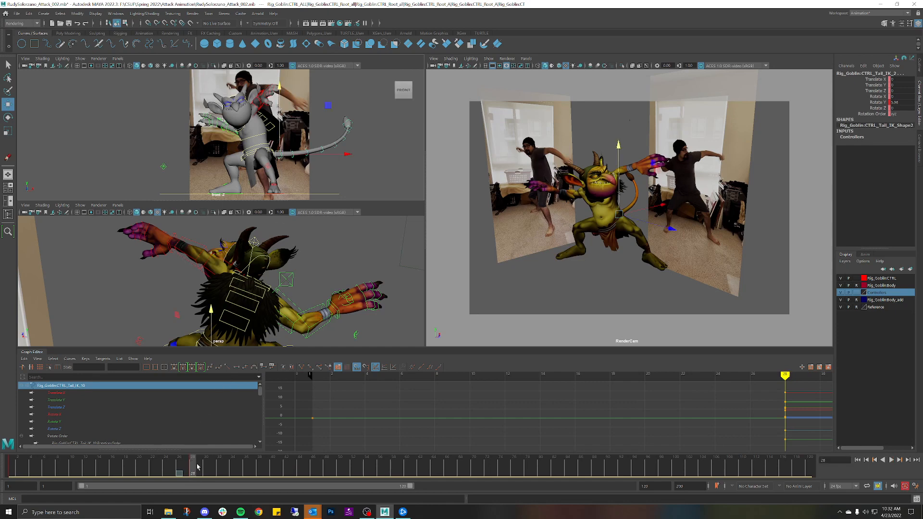
pyautogui.moveTo(197, 467); pyautogui.dragTo(166, 473)
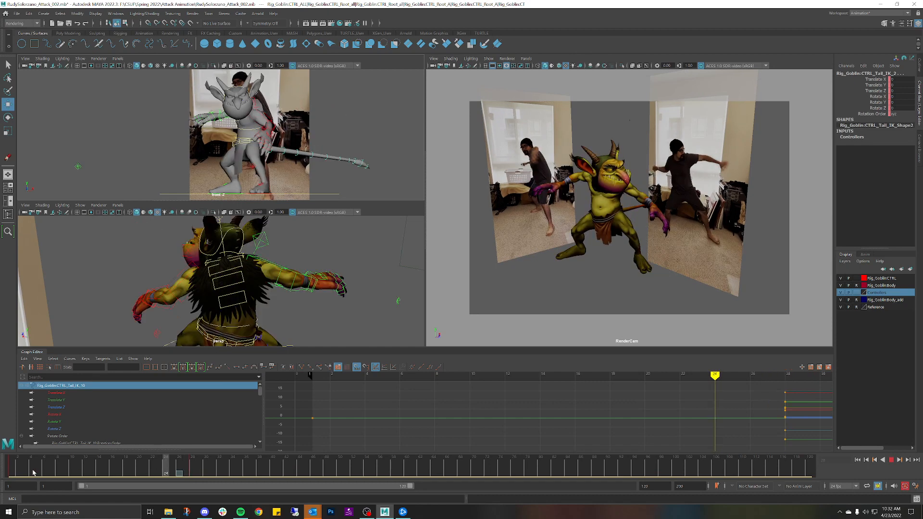
pyautogui.moveTo(33, 472); pyautogui.dragTo(1, 420)
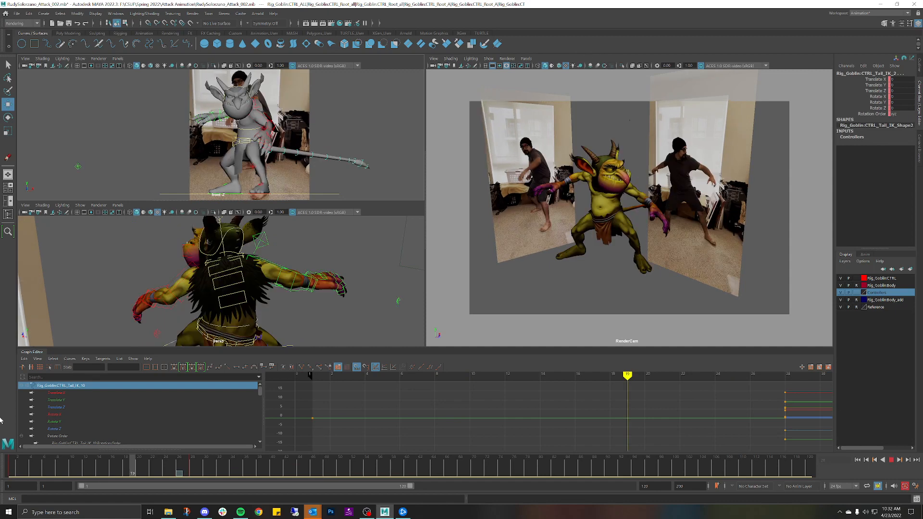
pyautogui.click(195, 460)
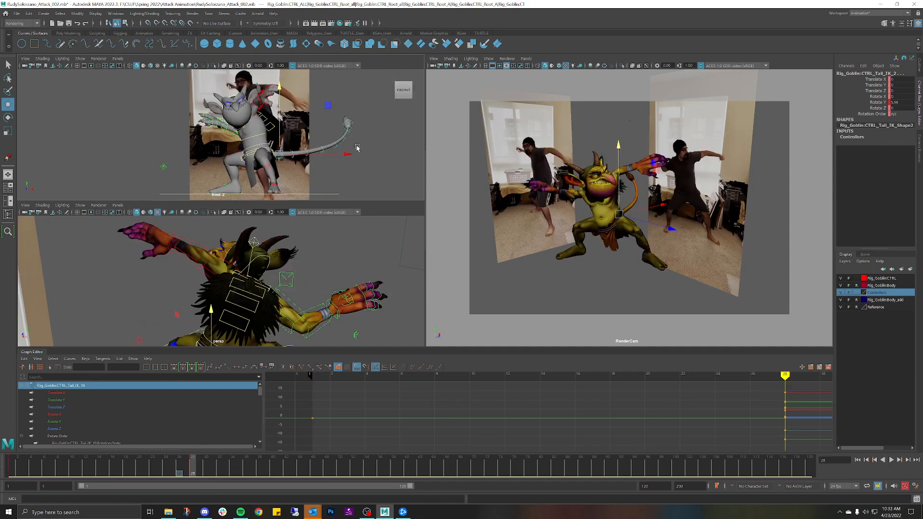
pyautogui.click(323, 230)
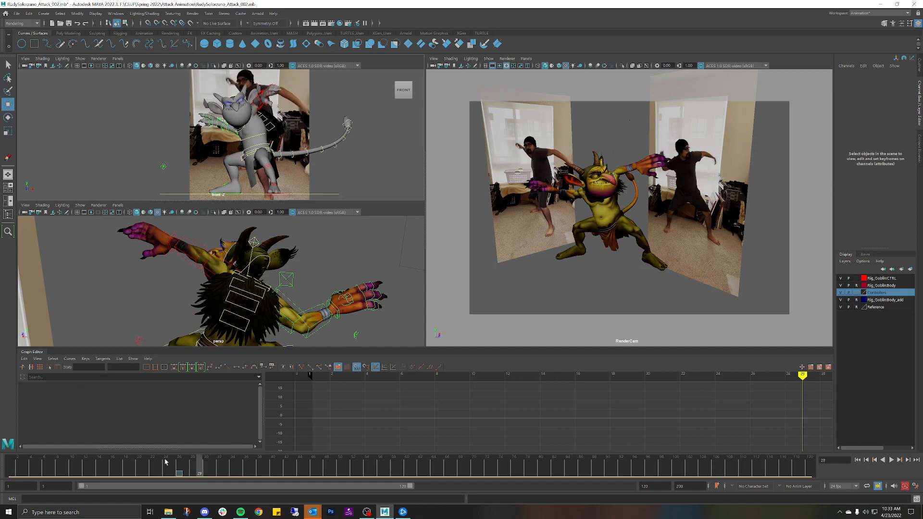
pyautogui.hotkey('alt', 'v')
# - At frame 30, rotate the first and second spine controls together to turn and tilt the goblin's torso towards the reference pose
pyautogui.moveTo(181, 454); pyautogui.dragTo(206, 464)
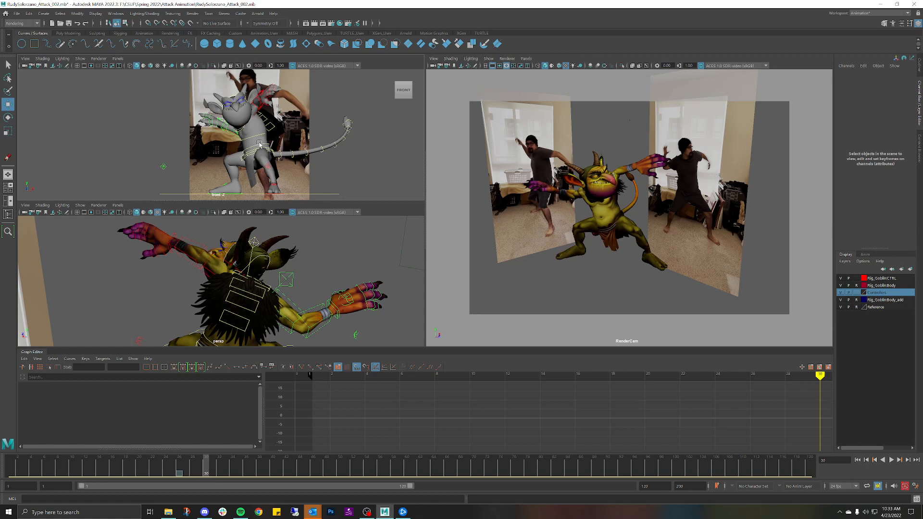
pyautogui.keyDown('alt'); pyautogui.moveTo(280, 255); pyautogui.dragTo(383, 247); pyautogui.keyUp('alt')
pyautogui.keyDown('alt'); pyautogui.moveTo(383, 247); pyautogui.dragTo(313, 299, button='right'); pyautogui.keyUp('alt')
pyautogui.keyDown('alt'); pyautogui.moveTo(312, 300); pyautogui.dragTo(256, 294); pyautogui.keyUp('alt')
pyautogui.click(252, 292)
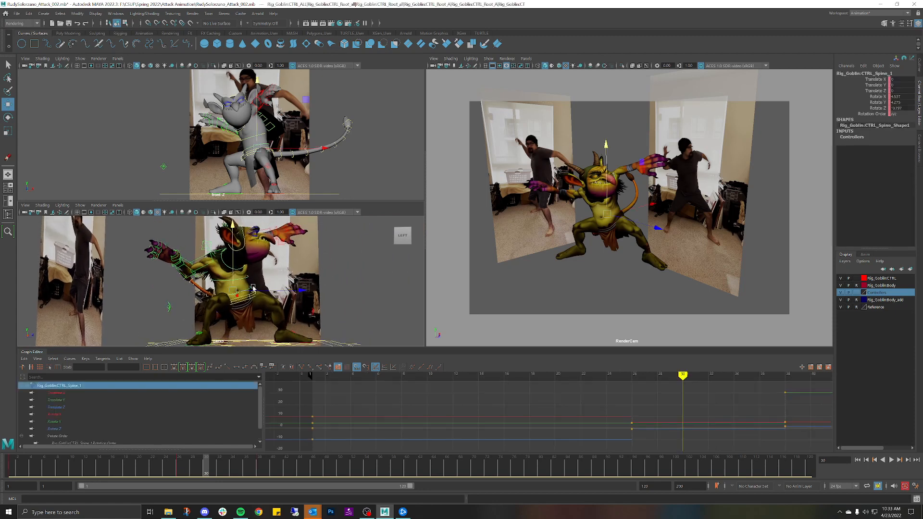
pyautogui.press('e')
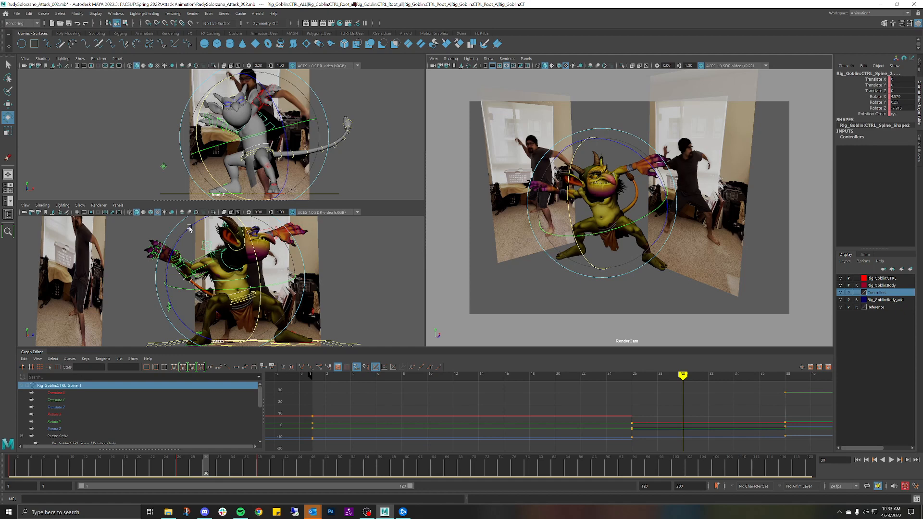
pyautogui.moveTo(189, 229); pyautogui.dragTo(188, 220)
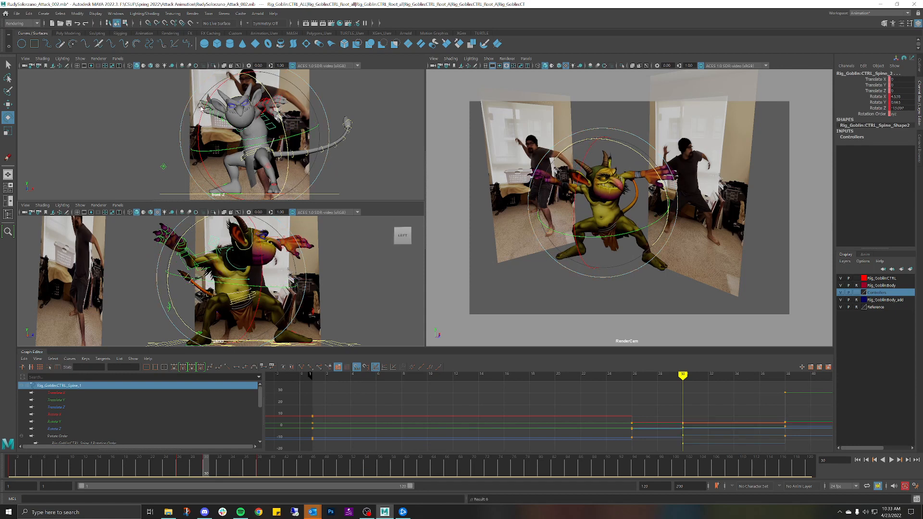
pyautogui.moveTo(201, 108); pyautogui.dragTo(202, 116)
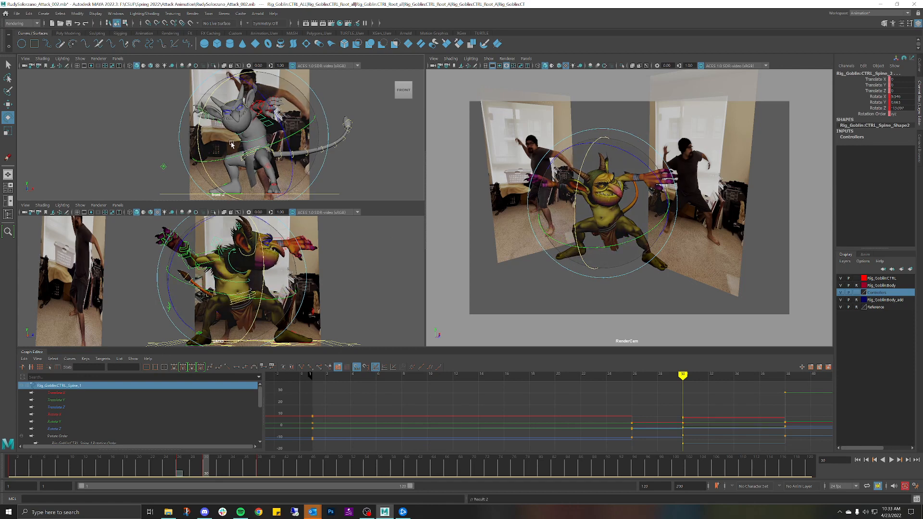
pyautogui.click(372, 153)
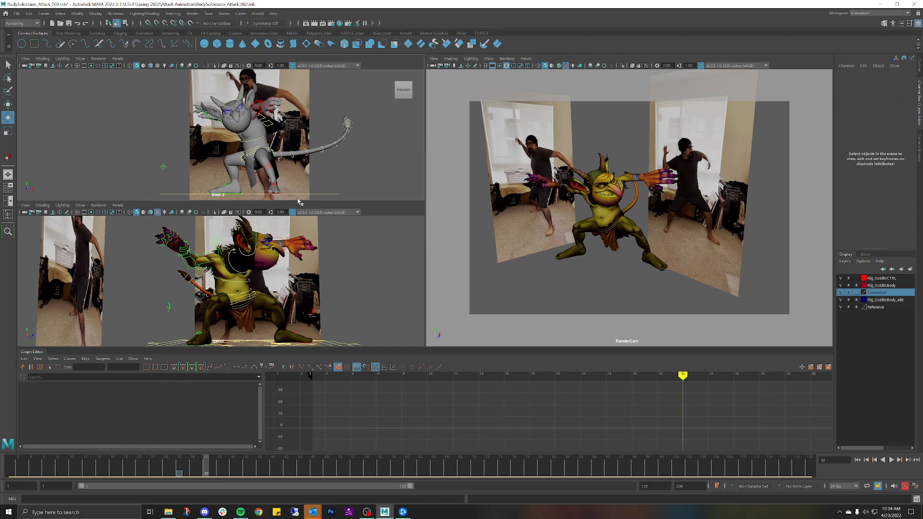
# - Rotate the left upper arm FK control at frame 30 to lower the outstretched arm, and scrub through the change
pyautogui.click(255, 120)
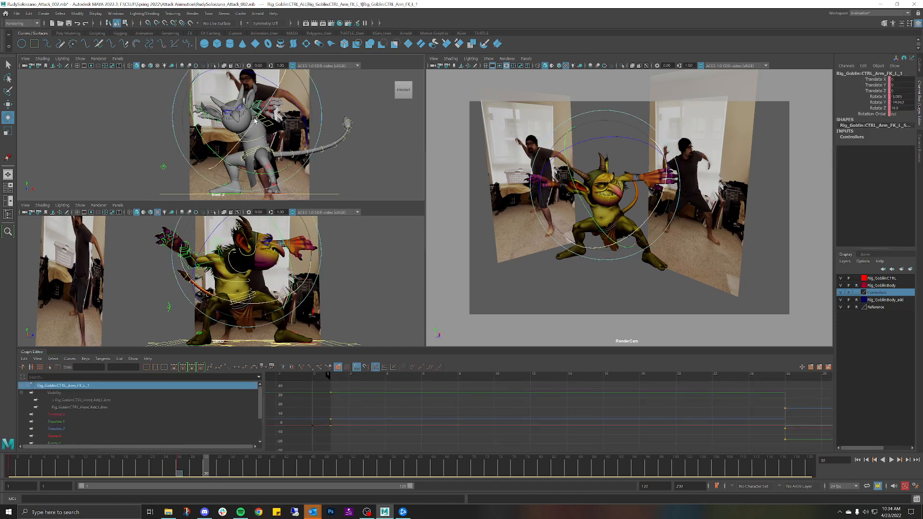
pyautogui.moveTo(296, 109); pyautogui.dragTo(304, 122)
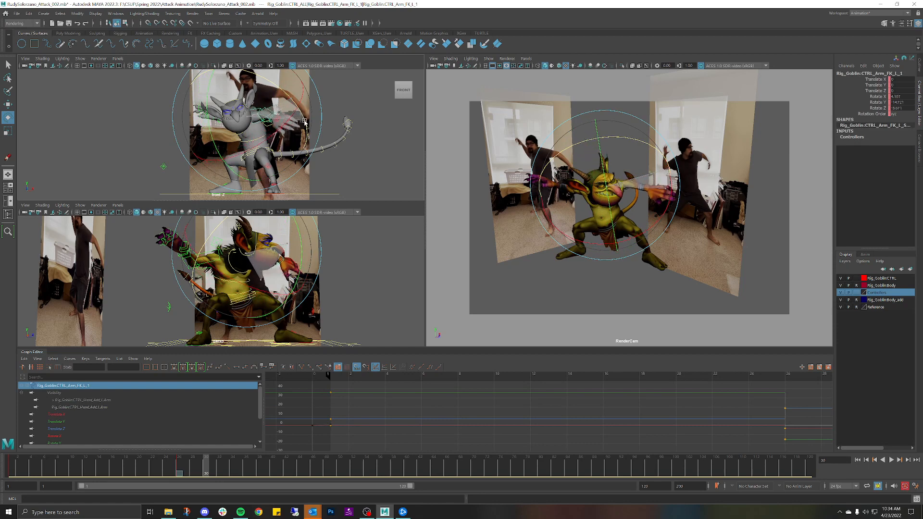
pyautogui.click(471, 174)
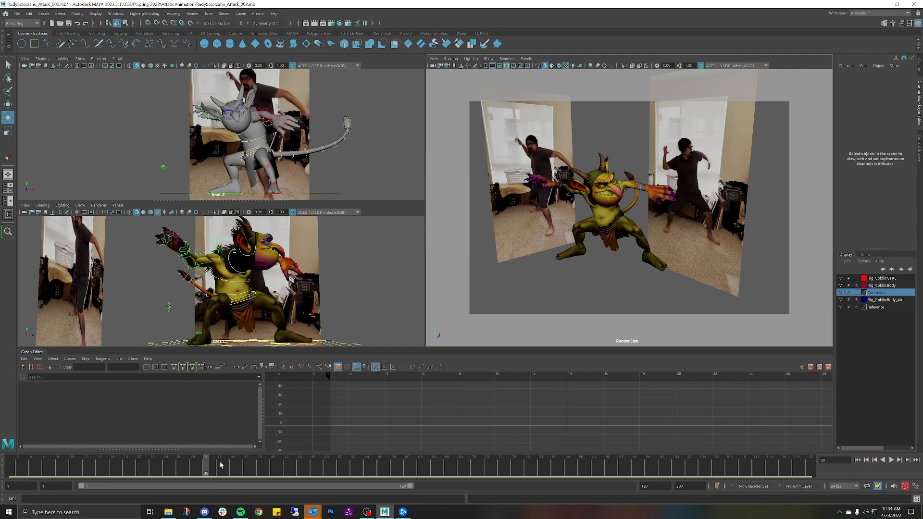
pyautogui.moveTo(169, 465); pyautogui.dragTo(206, 465)
# - Select all of the goblin's rig controls in the perspective view
pyautogui.press('space')
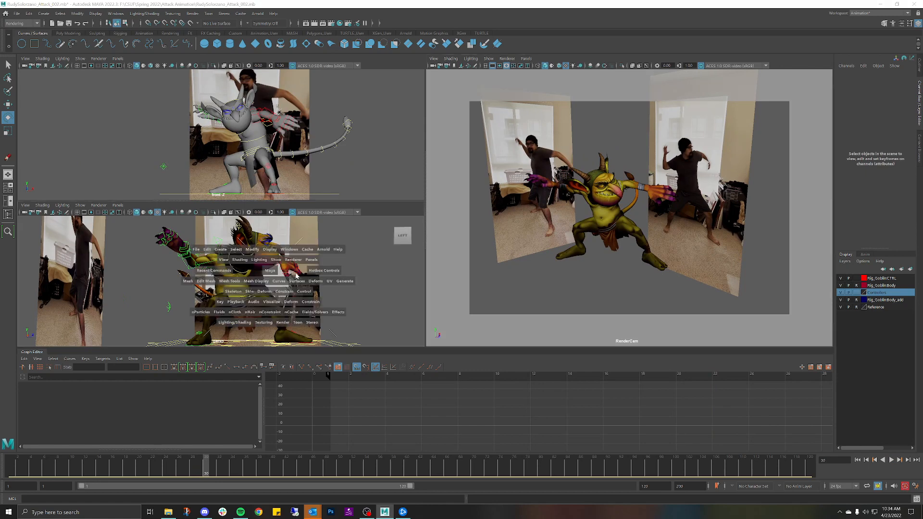
pyautogui.moveTo(268, 272); pyautogui.dragTo(299, 321)
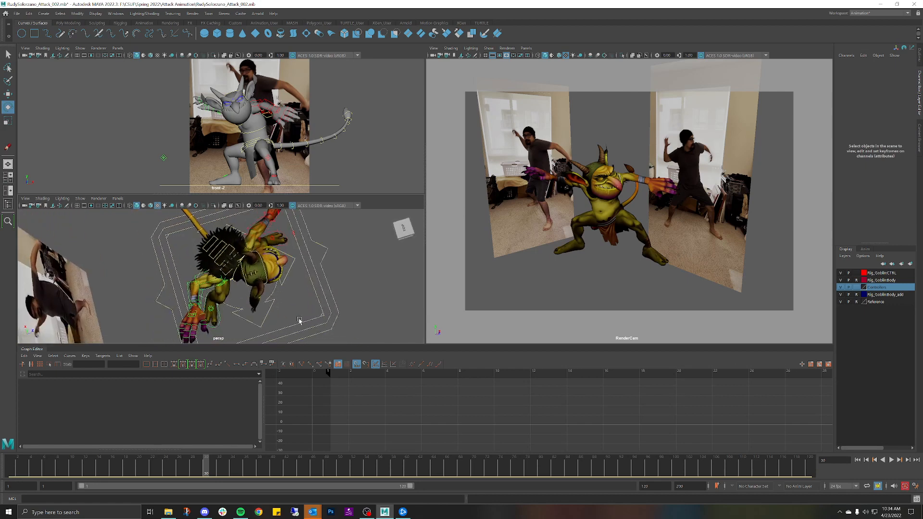
pyautogui.keyDown('alt'); pyautogui.moveTo(299, 320); pyautogui.dragTo(299, 281, button='right'); pyautogui.keyUp('alt')
pyautogui.keyDown('alt'); pyautogui.moveTo(291, 279); pyautogui.dragTo(286, 284); pyautogui.keyUp('alt')
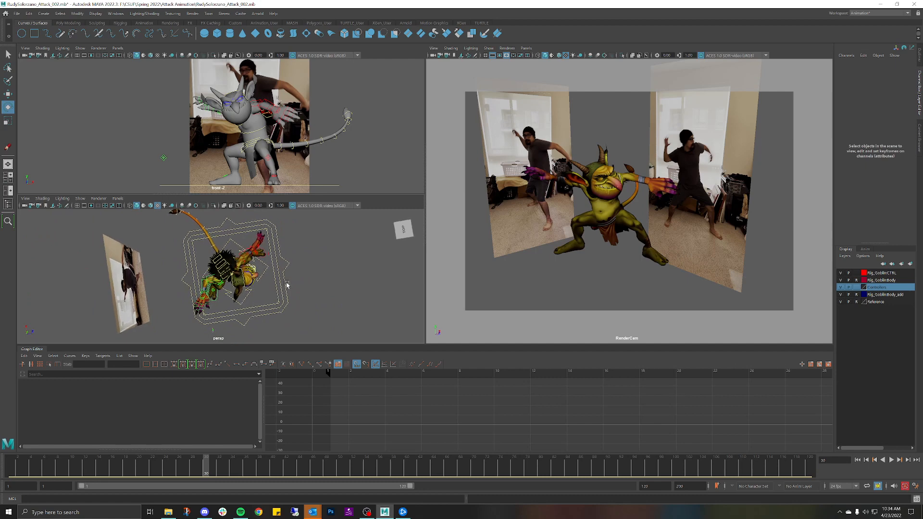
pyautogui.keyDown('alt'); pyautogui.moveTo(287, 284); pyautogui.dragTo(209, 244, button='right'); pyautogui.keyUp('alt')
pyautogui.moveTo(173, 230); pyautogui.dragTo(302, 316)
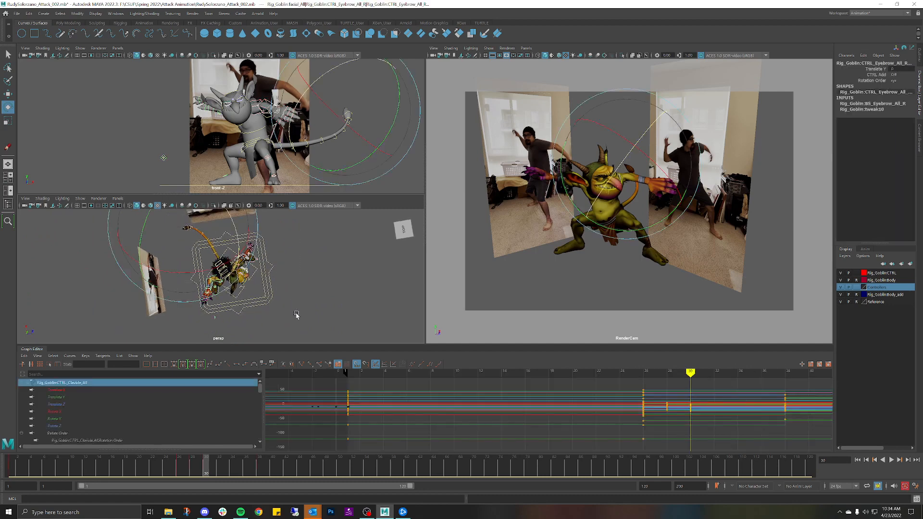
# - Try to move the selected controls' keys from frame 30 to frame 28 by cutting and pasting them
pyautogui.moveTo(196, 468)
pyautogui.mouseDown()
pyautogui.moveTo(180, 470)
pyautogui.moveTo(204, 471)
pyautogui.mouseUp()
pyautogui.rightClick(204, 471)
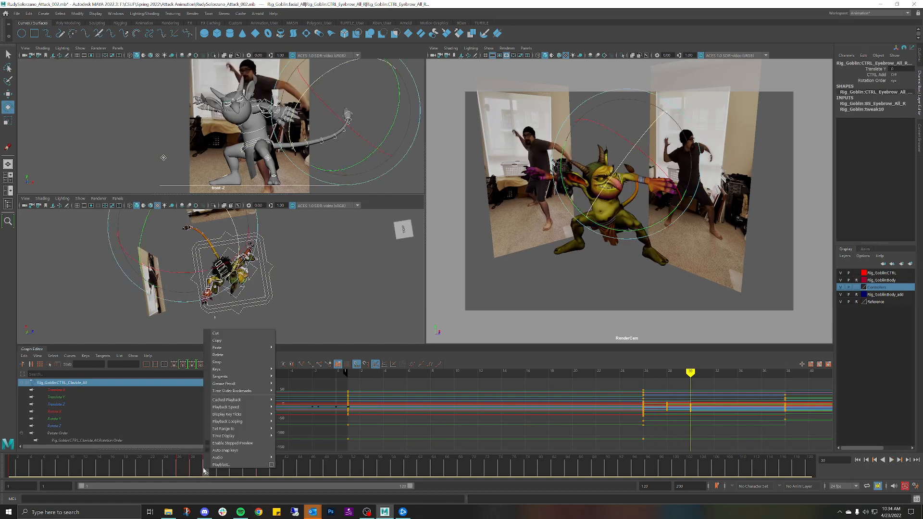
pyautogui.click(216, 333)
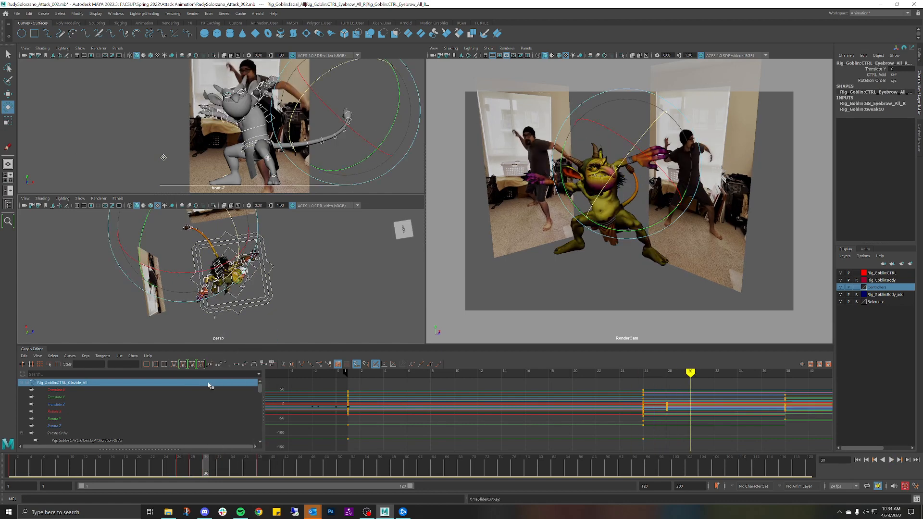
pyautogui.click(191, 469)
pyautogui.rightClick(192, 470)
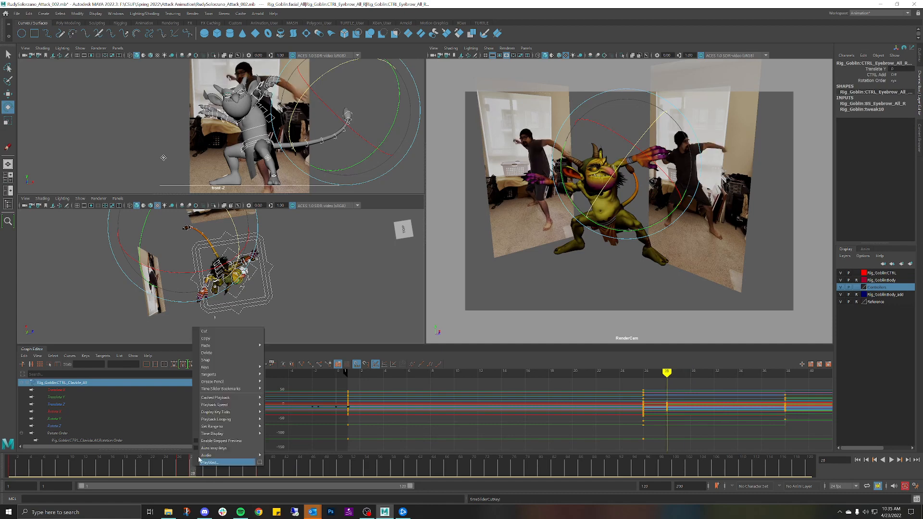
pyautogui.moveTo(230, 345)
pyautogui.click(275, 345)
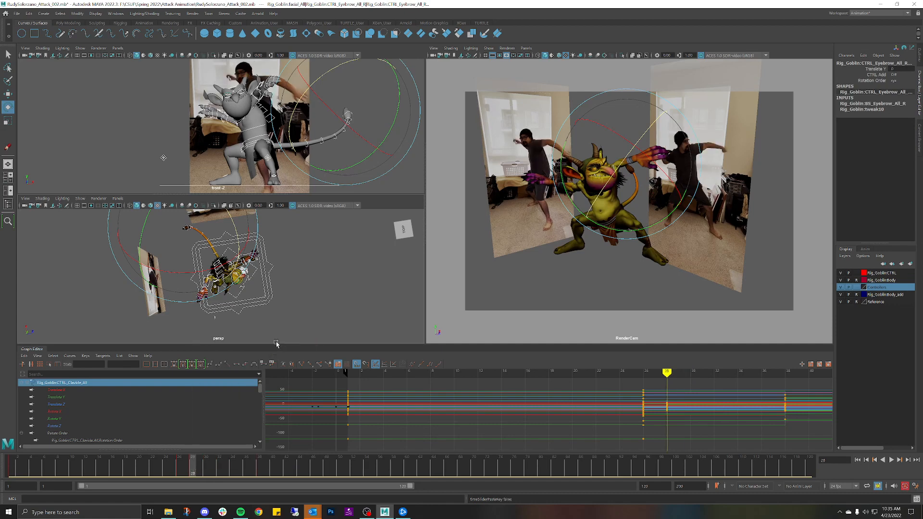
# - Undo the key paste at frame 28 and the key cut at frame 30
pyautogui.hotkey('ctrl', 'z')
pyautogui.hotkey('ctrl', 'z')
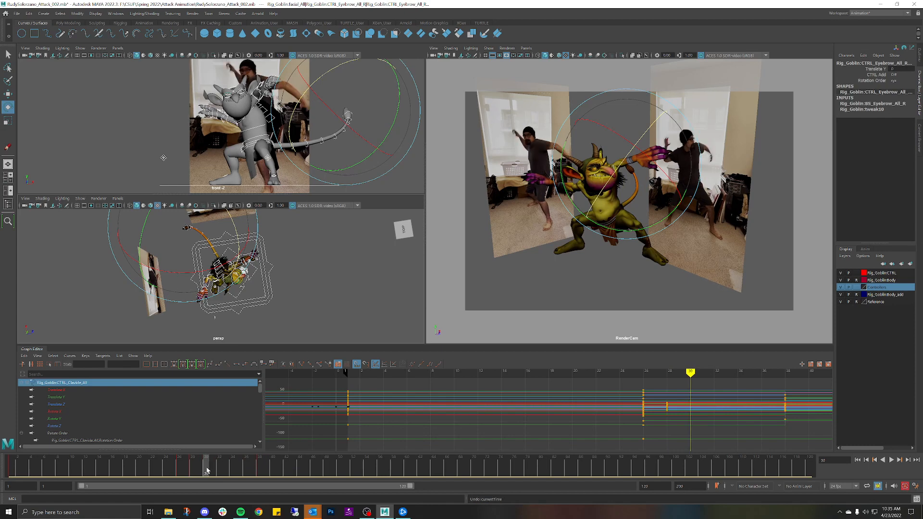
pyautogui.hotkey('ctrl', 'z')
# - Open the key editing options for the selected controls at frame 30
pyautogui.rightClick(207, 470)
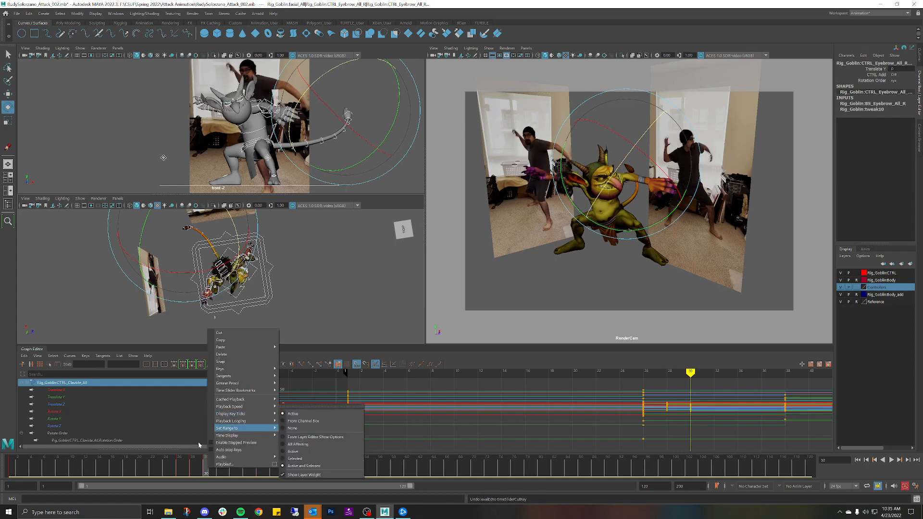
# - Cut the selected rig controls' keys at frame 28 and paste them at frame 26
pyautogui.click(191, 472)
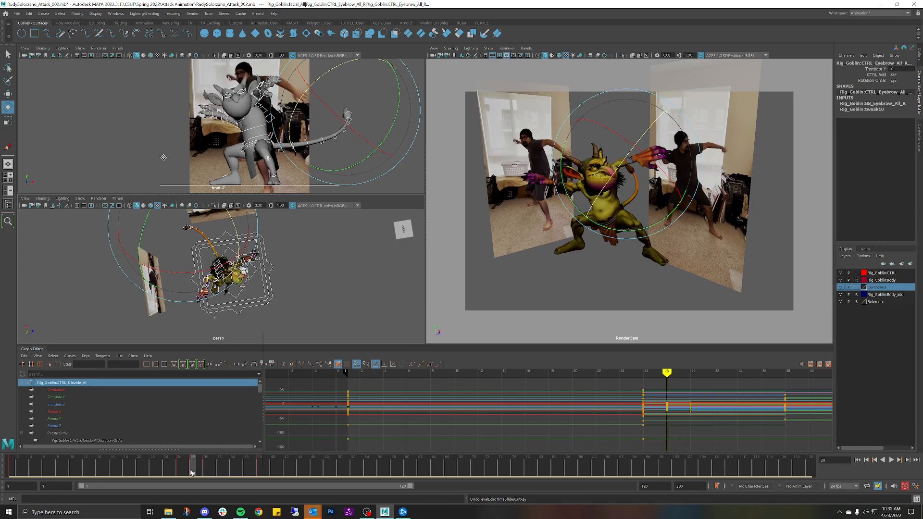
pyautogui.rightClick(191, 473)
pyautogui.click(217, 334)
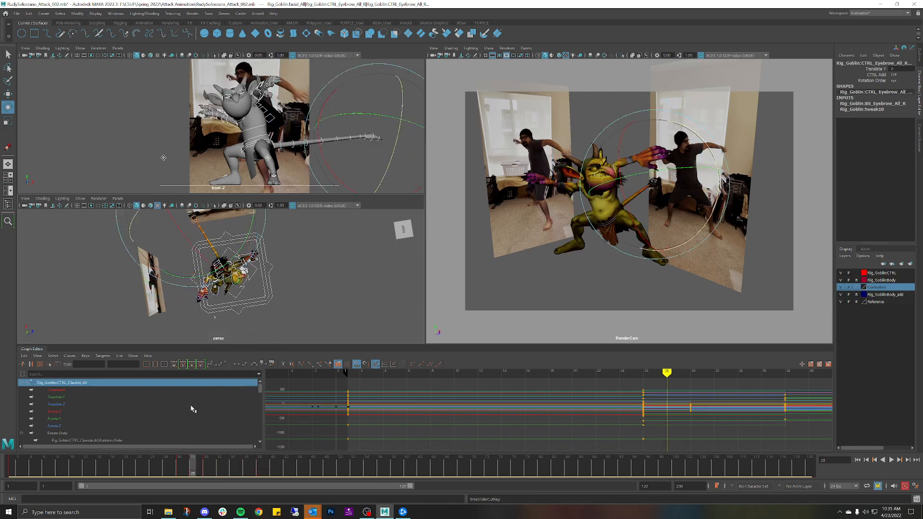
pyautogui.click(182, 465)
pyautogui.rightClick(182, 465)
pyautogui.moveTo(222, 341)
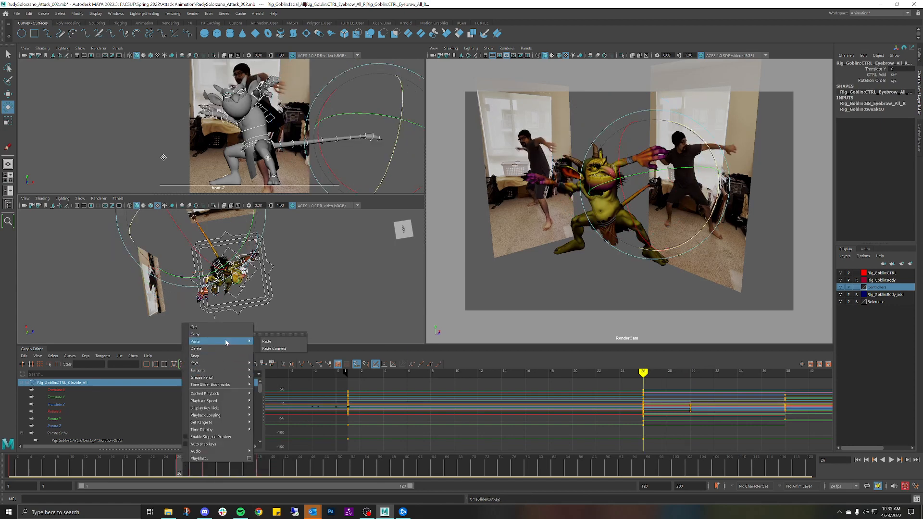
pyautogui.click(267, 341)
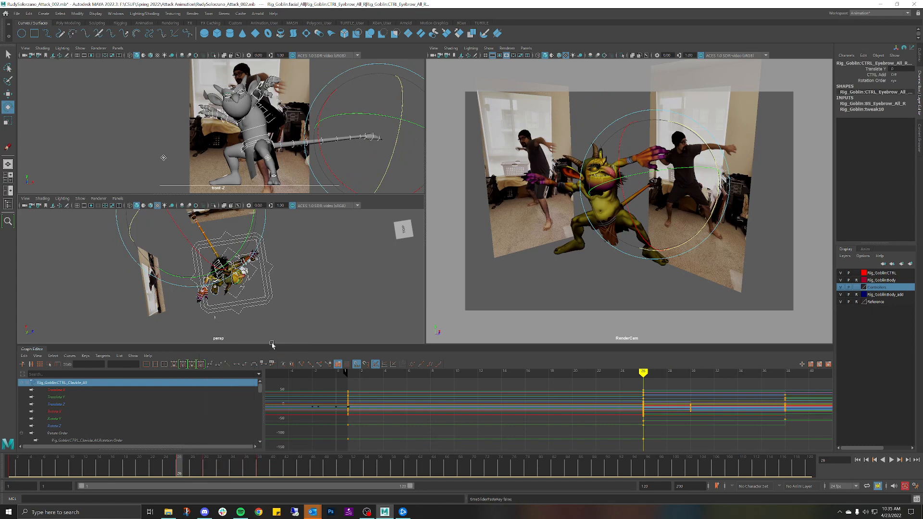
# - Cut the selected rig controls' keys at frame 30, paste them at frame 26, and undo the last change
pyautogui.click(205, 467)
pyautogui.rightClick(206, 467)
pyautogui.click(222, 333)
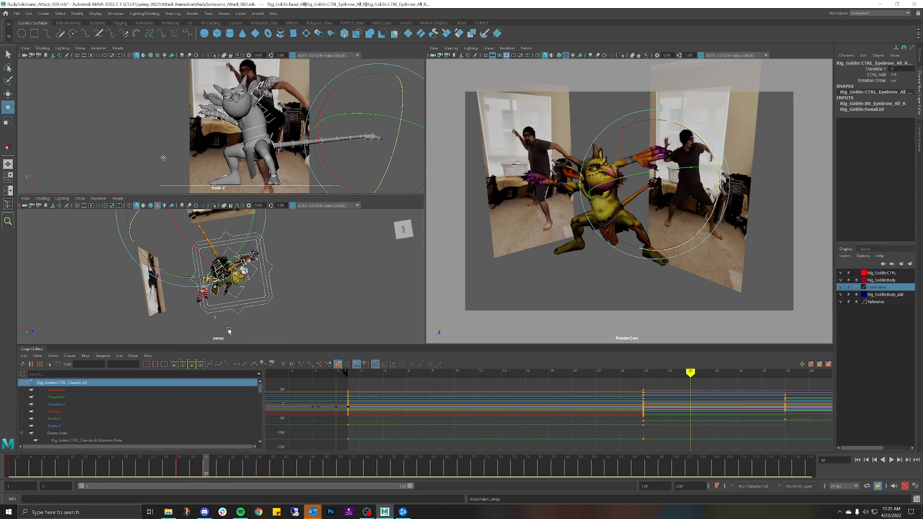
pyautogui.click(178, 465)
pyautogui.rightClick(179, 465)
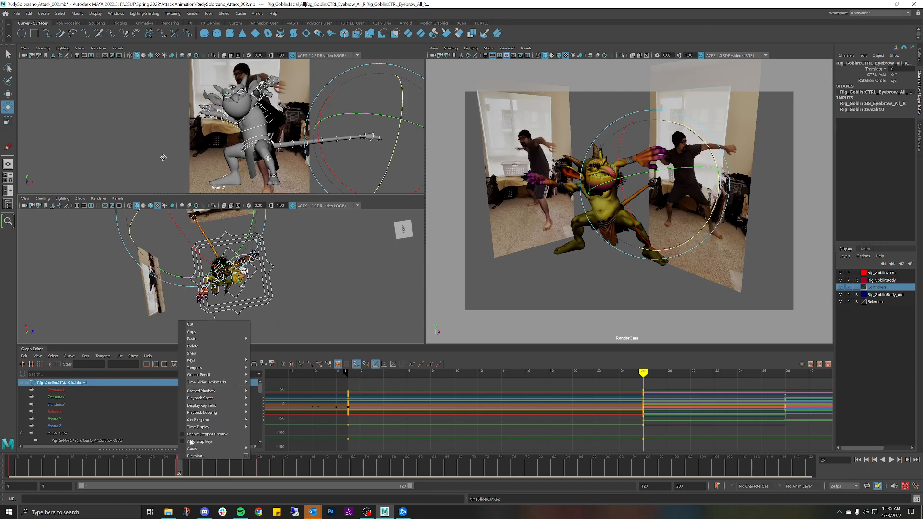
pyautogui.moveTo(230, 339)
pyautogui.click(264, 339)
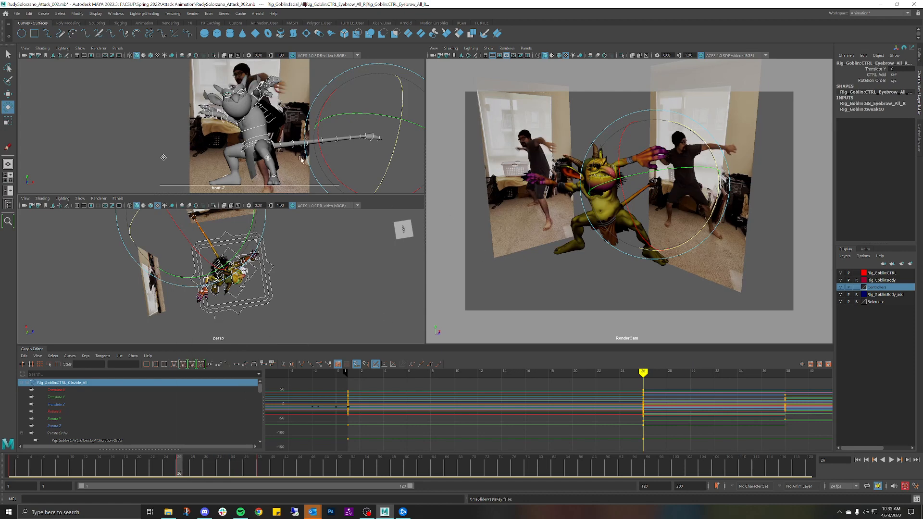
pyautogui.hotkey('ctrl', 'z')
# - At frame 26, rotate the Spine_1 and Spine_2 controls together to twist and tilt the goblin's torso, with Spine_2's Rotate Z at about -15.7
pyautogui.click(312, 71)
pyautogui.keyDown('alt'); pyautogui.moveTo(278, 140); pyautogui.dragTo(301, 140); pyautogui.keyUp('alt')
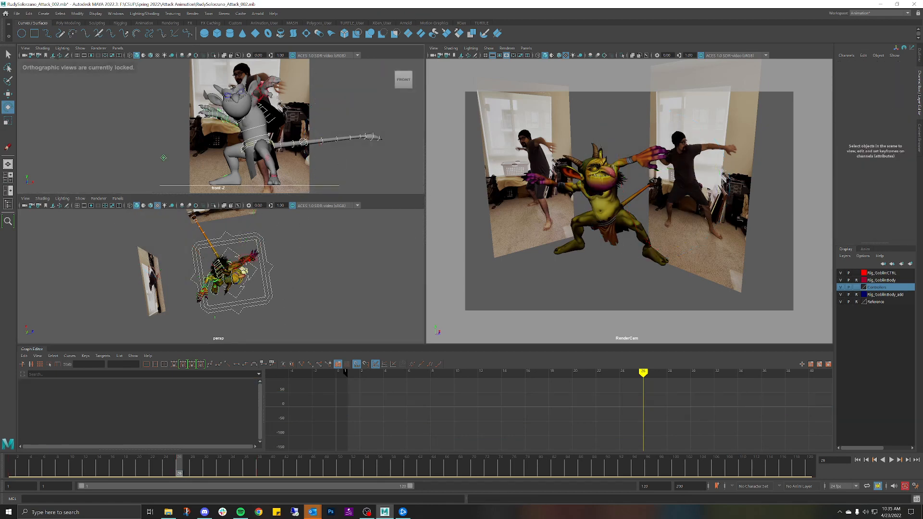
pyautogui.keyDown('alt'); pyautogui.moveTo(253, 275); pyautogui.dragTo(252, 236); pyautogui.keyUp('alt')
pyautogui.keyDown('alt'); pyautogui.moveTo(252, 236); pyautogui.dragTo(286, 287, button='right'); pyautogui.keyUp('alt')
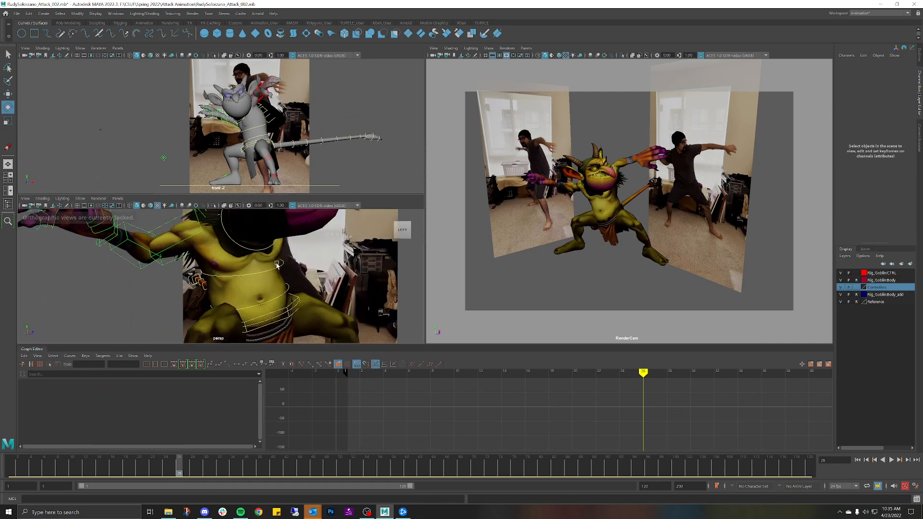
pyautogui.click(289, 289)
pyautogui.press('w')
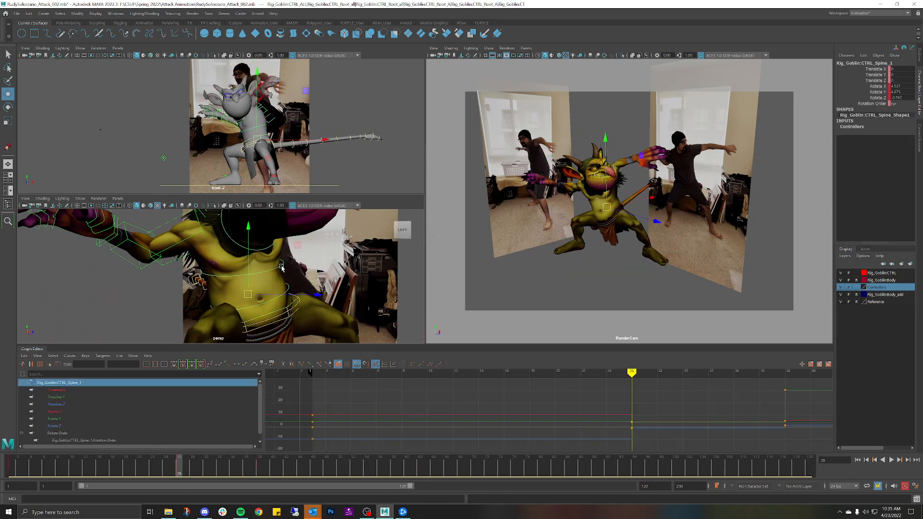
pyautogui.click(282, 268)
pyautogui.press('e')
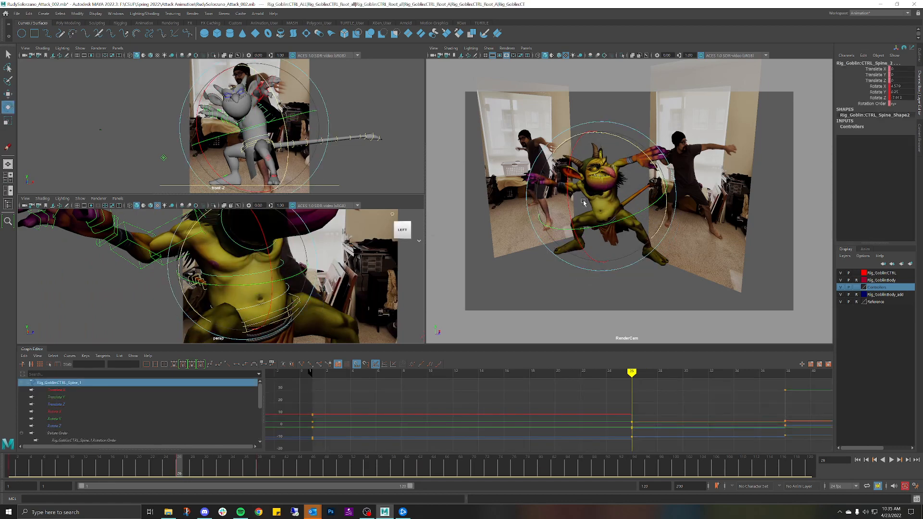
pyautogui.moveTo(638, 148); pyautogui.dragTo(576, 169)
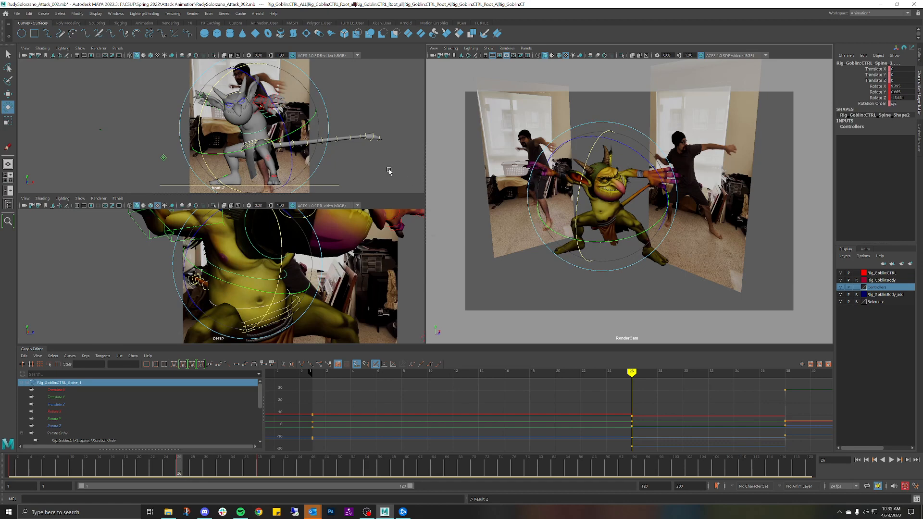
pyautogui.moveTo(217, 83); pyautogui.dragTo(215, 85)
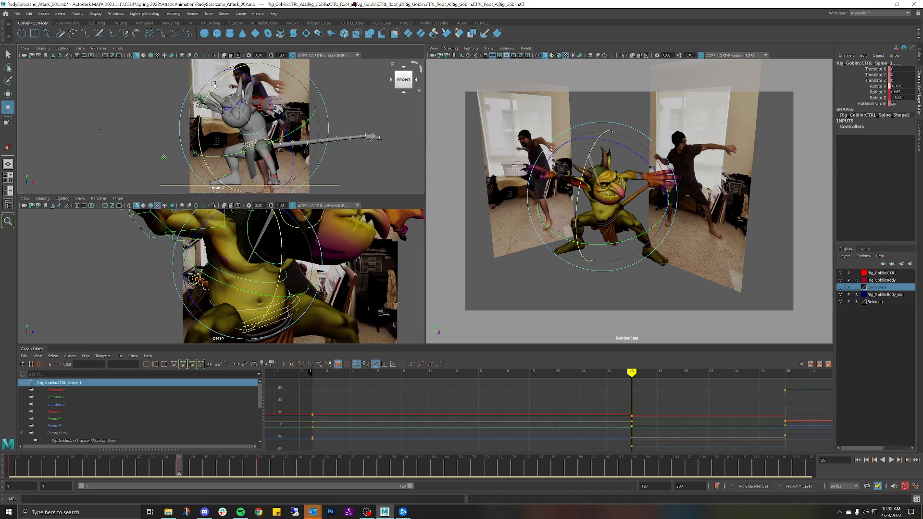
pyautogui.moveTo(215, 85); pyautogui.dragTo(216, 87)
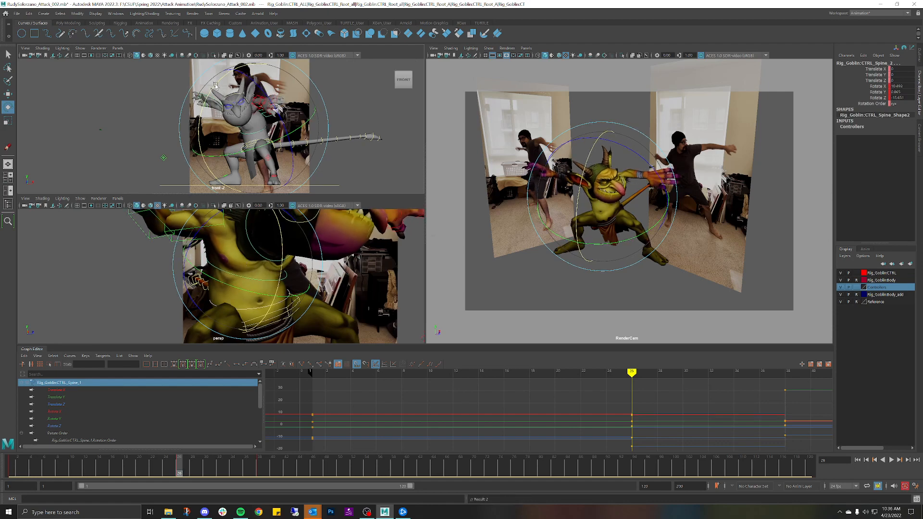
pyautogui.click(359, 90)
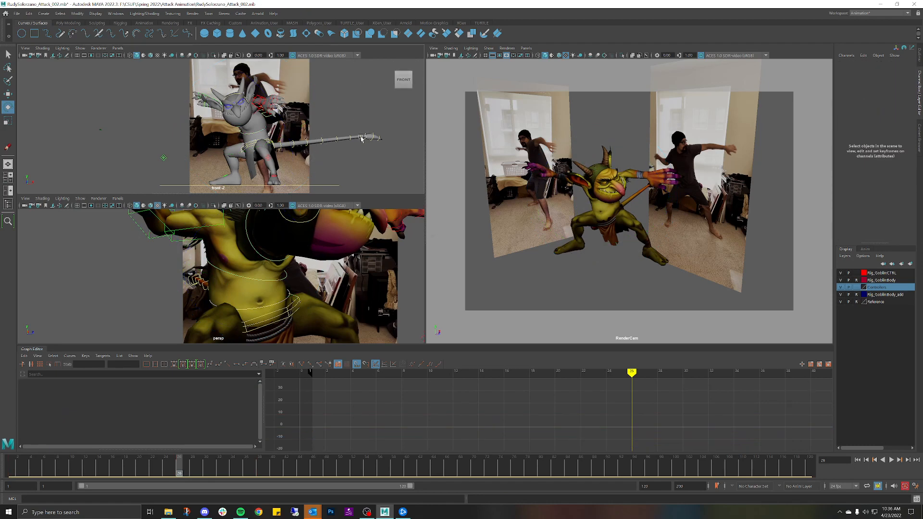
# - Rotate Spine_1 and Spine_2 together further at frame 26 to lean the torso sideways, bringing Spine_2's Rotate Z to about -19.5
pyautogui.click(244, 145)
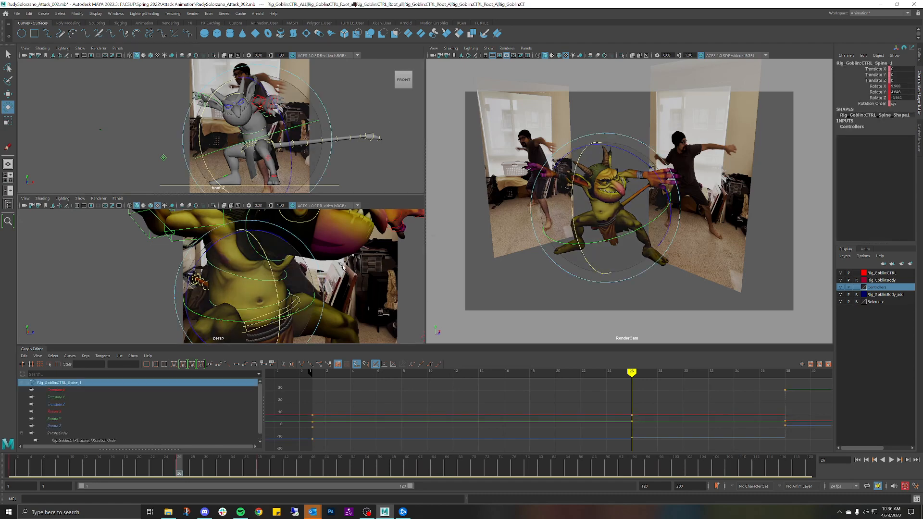
pyautogui.click(309, 283)
pyautogui.click(295, 299)
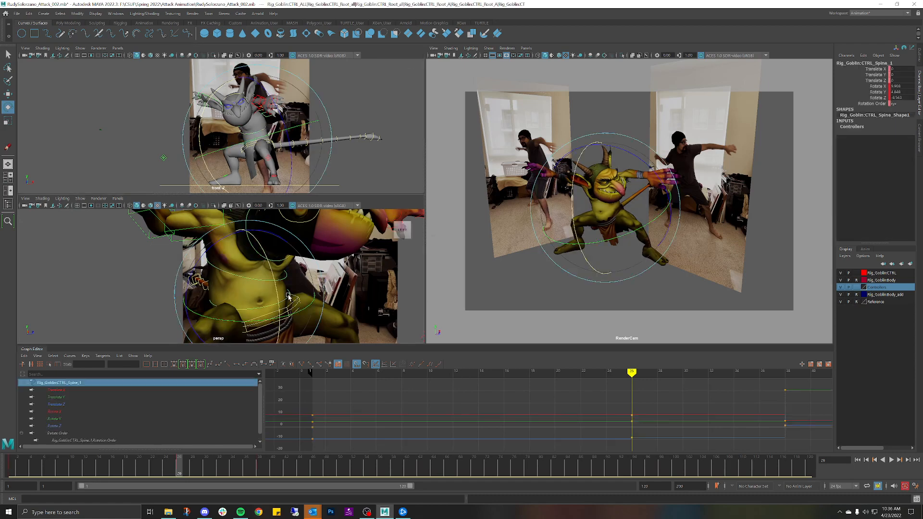
pyautogui.press('w')
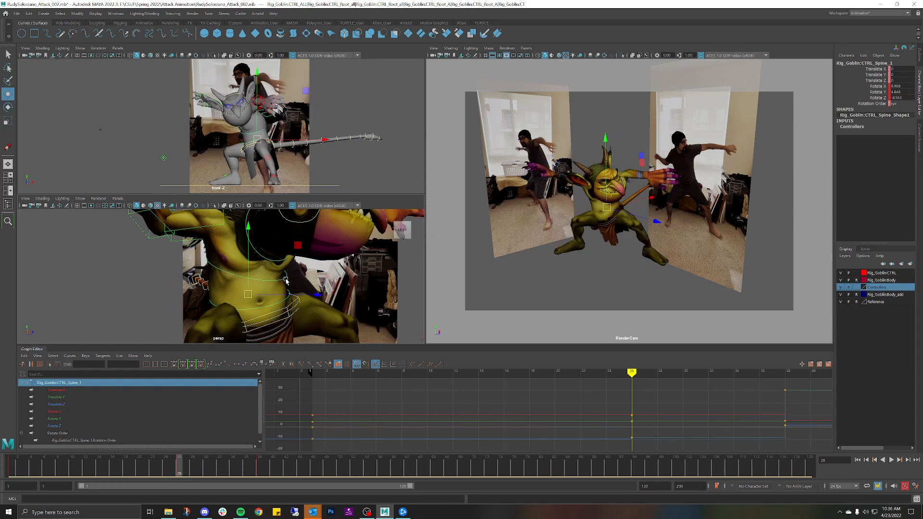
pyautogui.click(285, 280)
pyautogui.press('e')
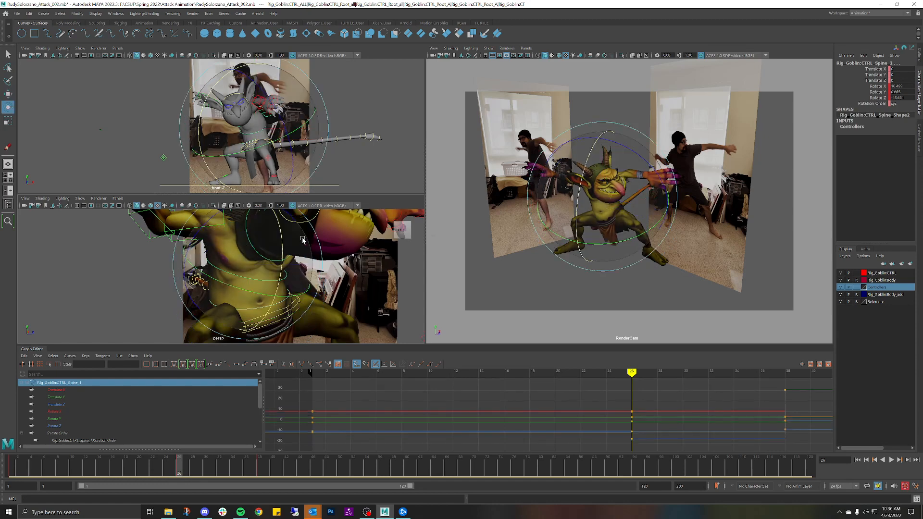
pyautogui.moveTo(299, 231); pyautogui.dragTo(295, 223)
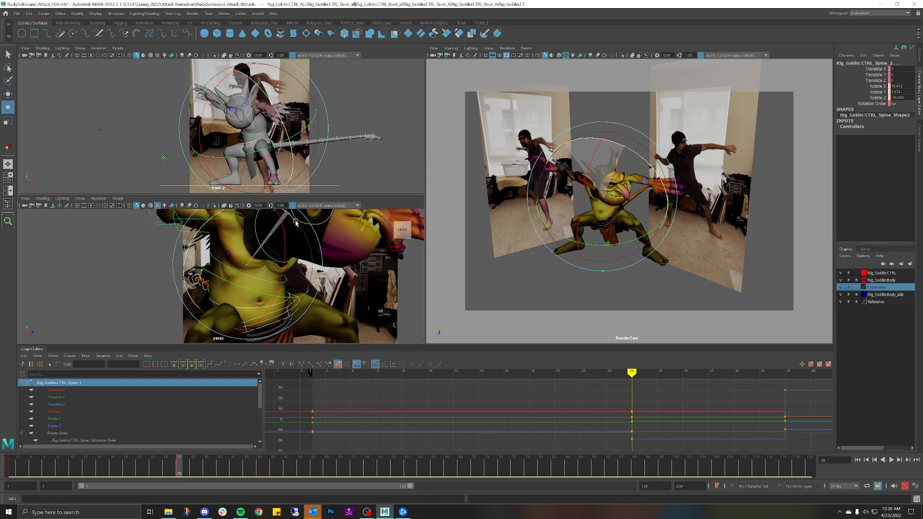
pyautogui.scroll(-5, 330, 264)
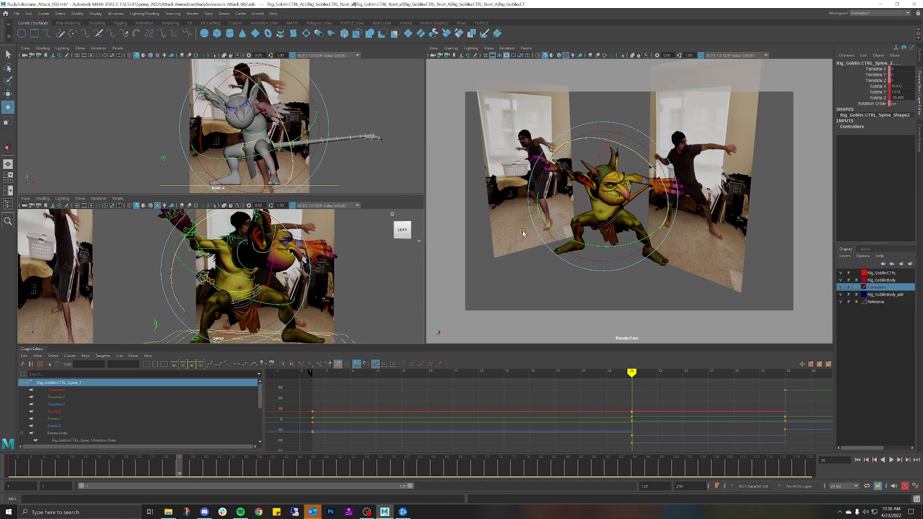
pyautogui.click(583, 109)
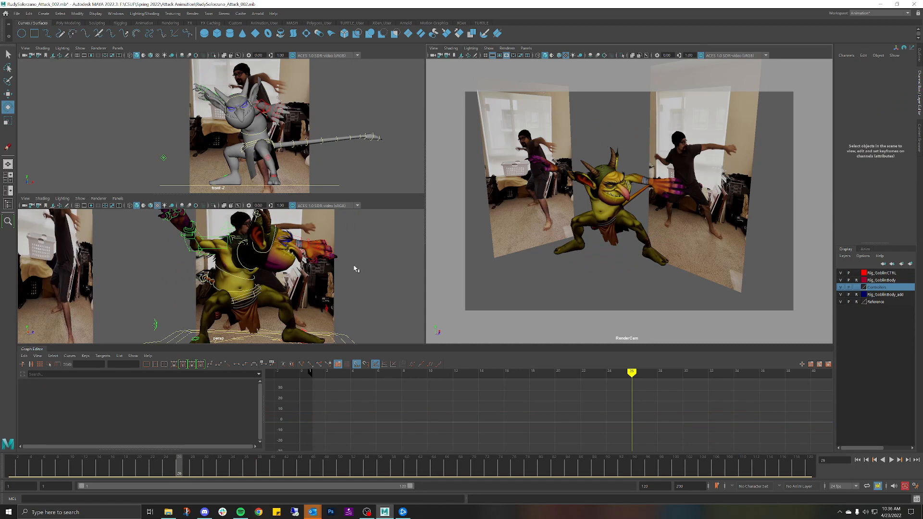
# - Rotate the goblin's left upper-arm FK control (Arm_FK_L_1) at frame 26 to raise and adjust the outstretched arm
pyautogui.click(254, 102)
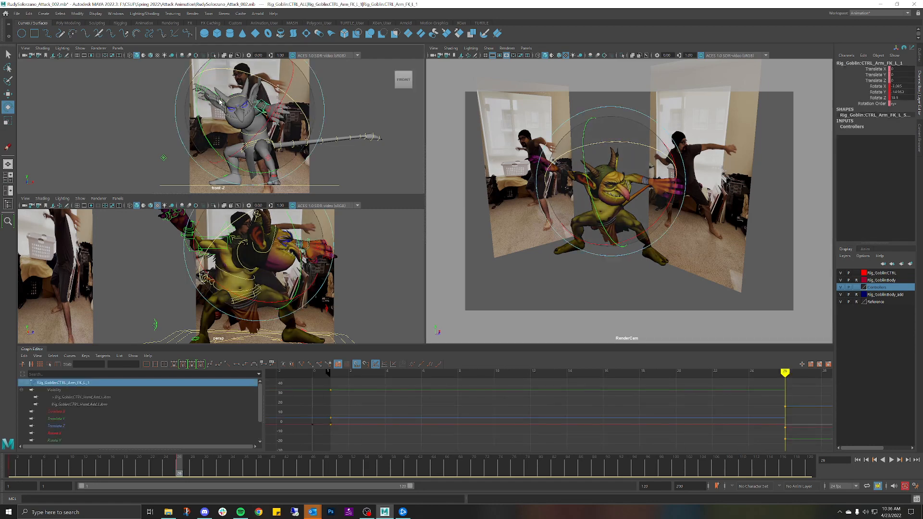
pyautogui.moveTo(256, 81); pyautogui.dragTo(252, 76)
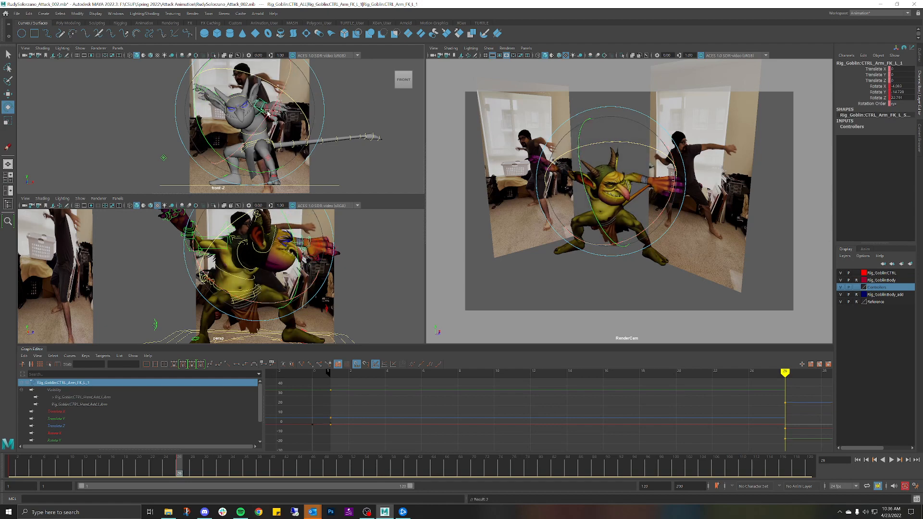
pyautogui.moveTo(267, 111); pyautogui.dragTo(275, 110)
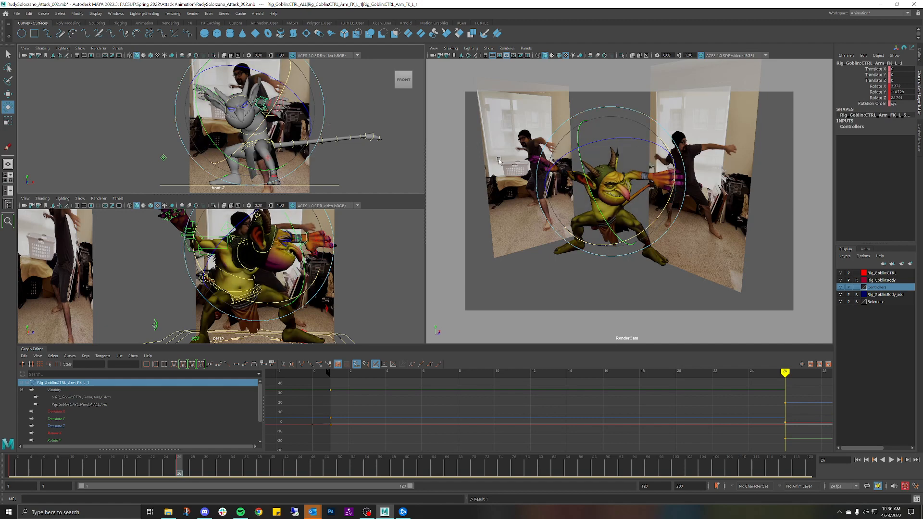
pyautogui.click(444, 197)
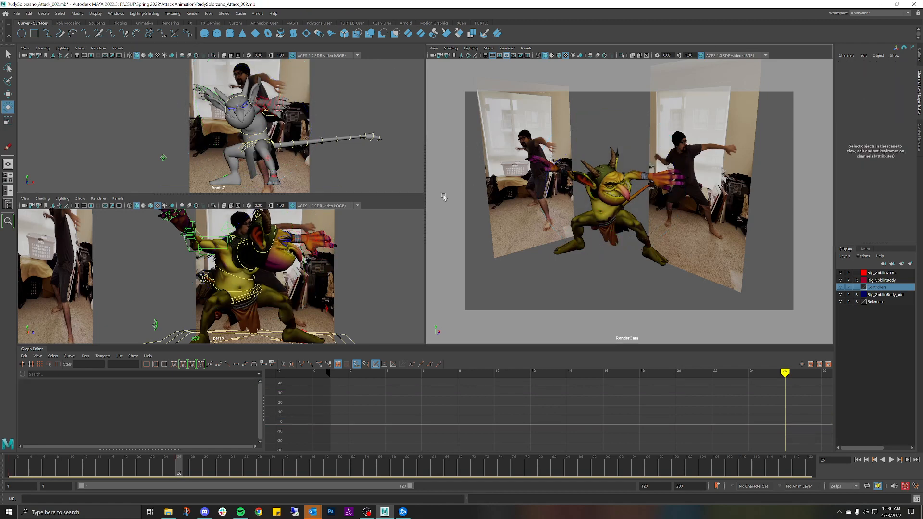
pyautogui.click(226, 249)
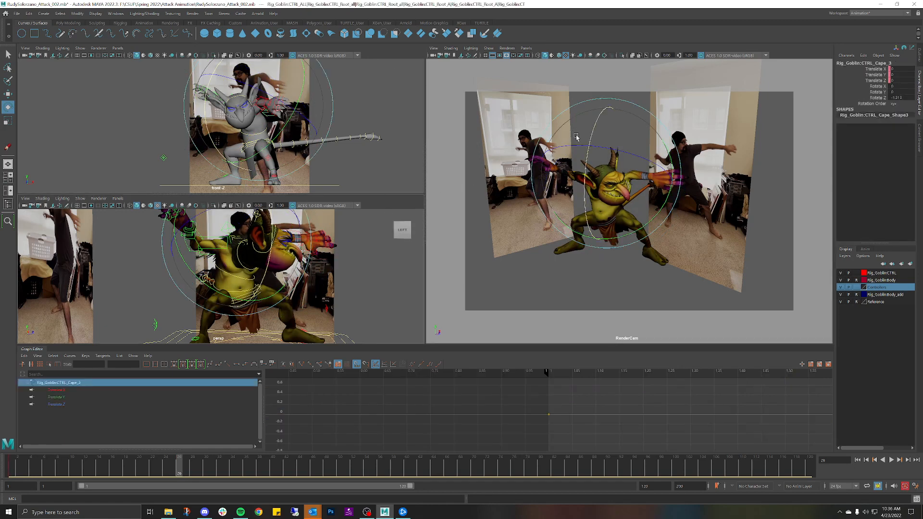
pyautogui.moveTo(580, 148); pyautogui.dragTo(573, 146)
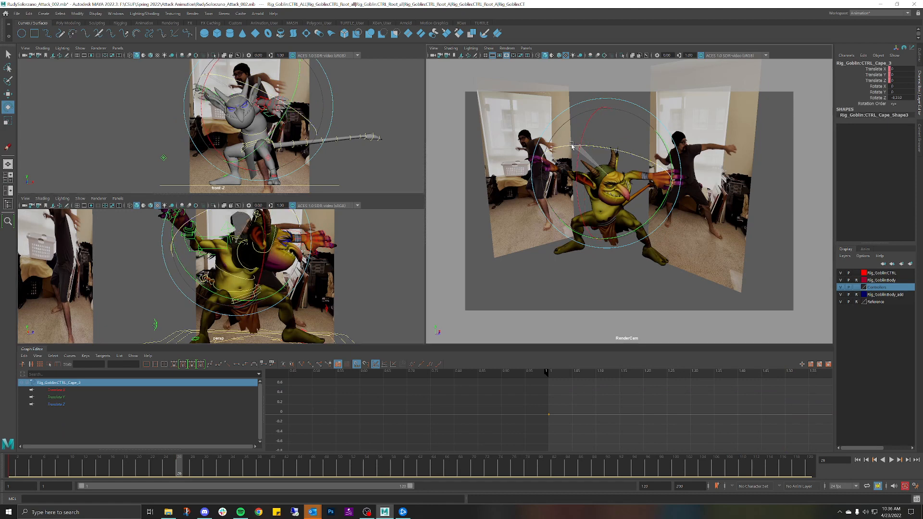
pyautogui.click(379, 261)
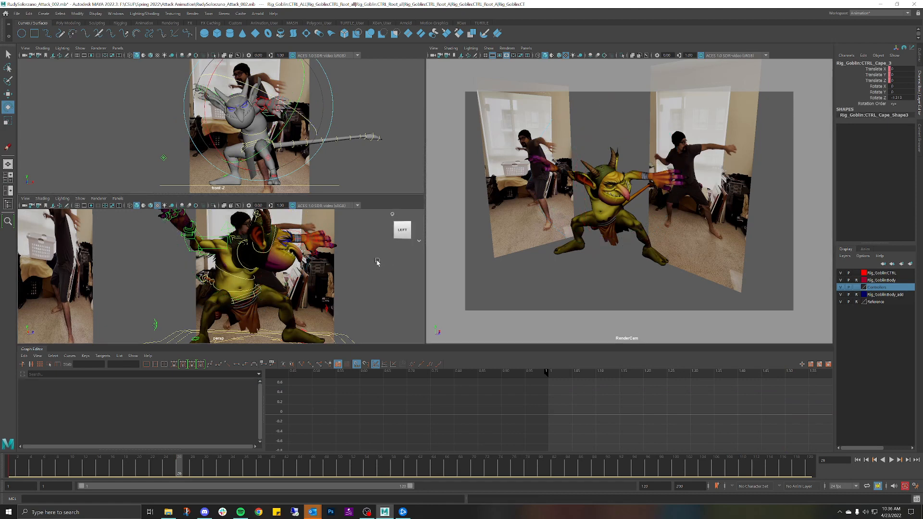
# - Rotate the goblin's right upper-arm FK control (Arm_FK_R_1) at frame 26 to stretch the arm out nearly level, undoing the final extra rotation
pyautogui.click(222, 249)
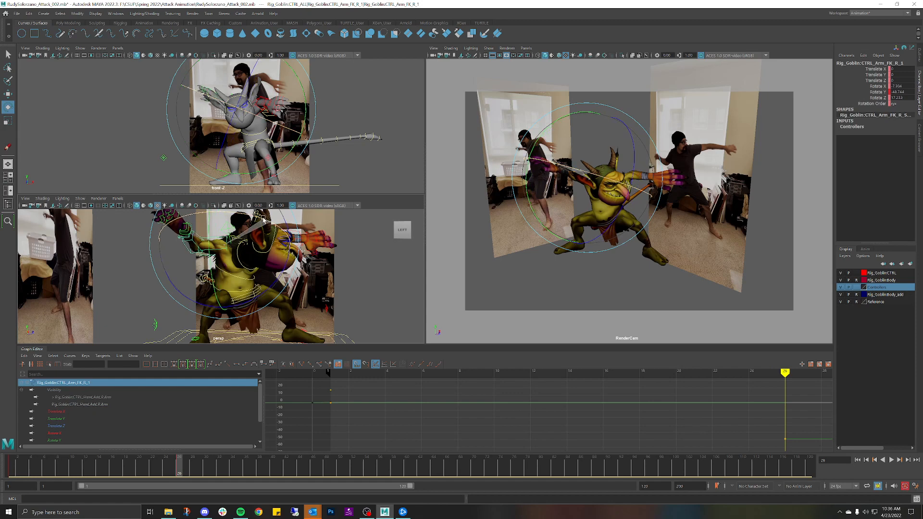
pyautogui.moveTo(262, 220); pyautogui.dragTo(250, 218)
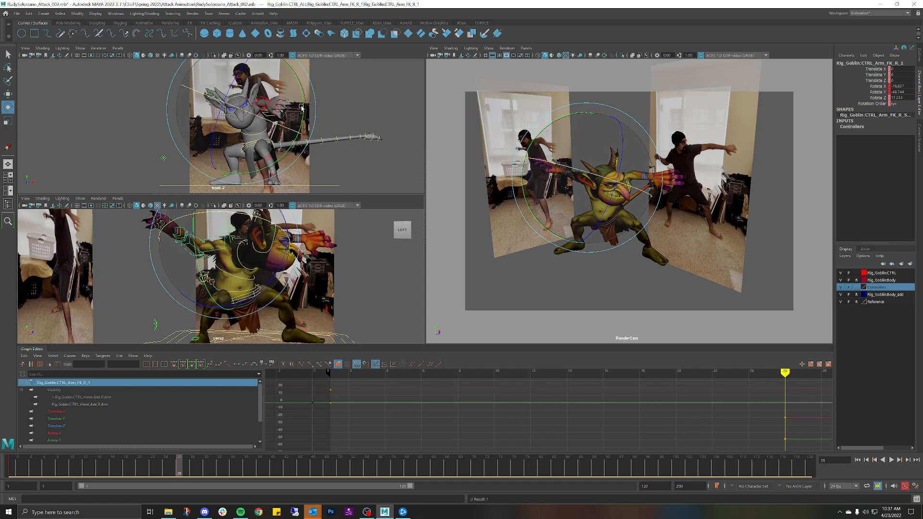
pyautogui.moveTo(302, 104); pyautogui.dragTo(286, 74)
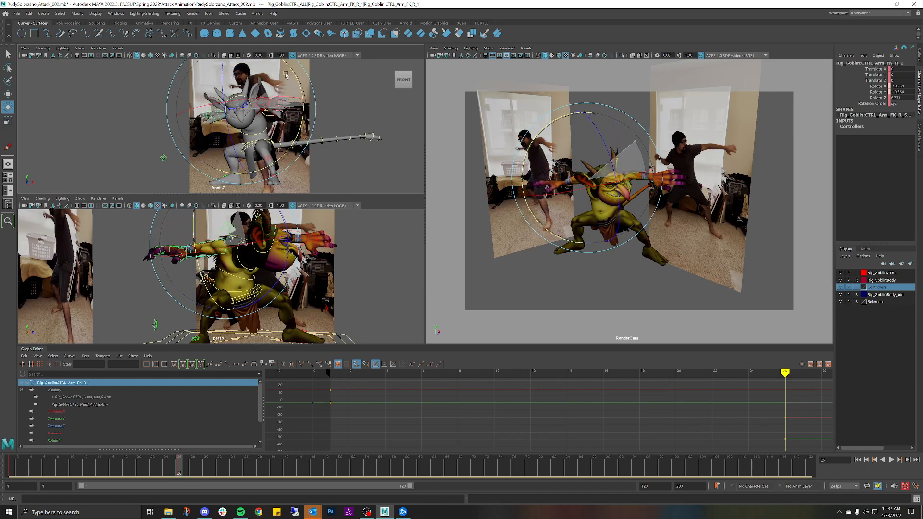
pyautogui.moveTo(286, 75); pyautogui.dragTo(285, 75)
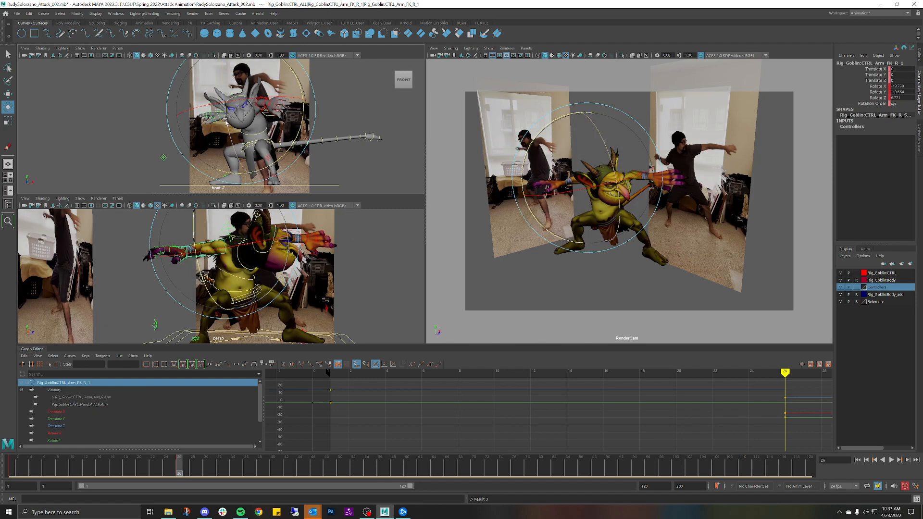
pyautogui.moveTo(226, 122); pyautogui.dragTo(221, 87)
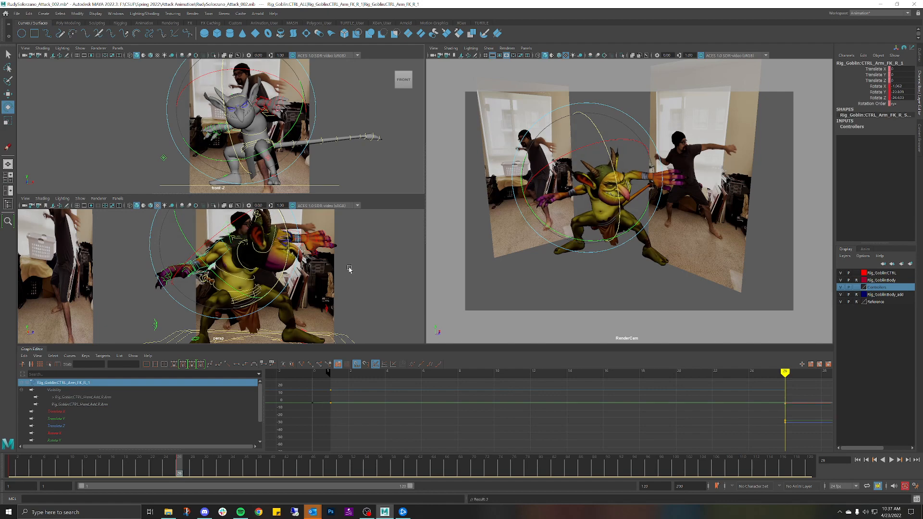
pyautogui.hotkey('ctrl', 'z')
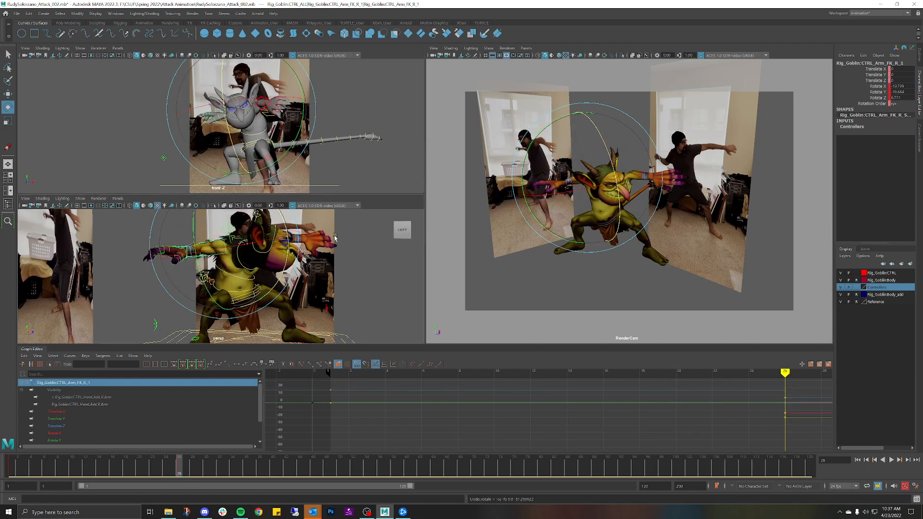
# - Refine the rotations of the right upper-arm (Arm_FK_R_1) and right hand (Hand_FK_R) FK controls at frame 26, undoing the last hand adjustment
pyautogui.moveTo(226, 114); pyautogui.dragTo(219, 88)
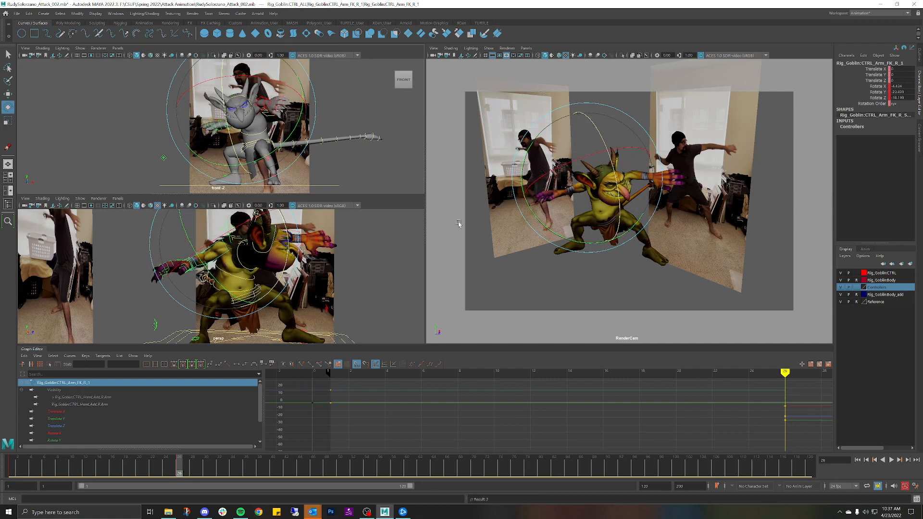
pyautogui.click(358, 117)
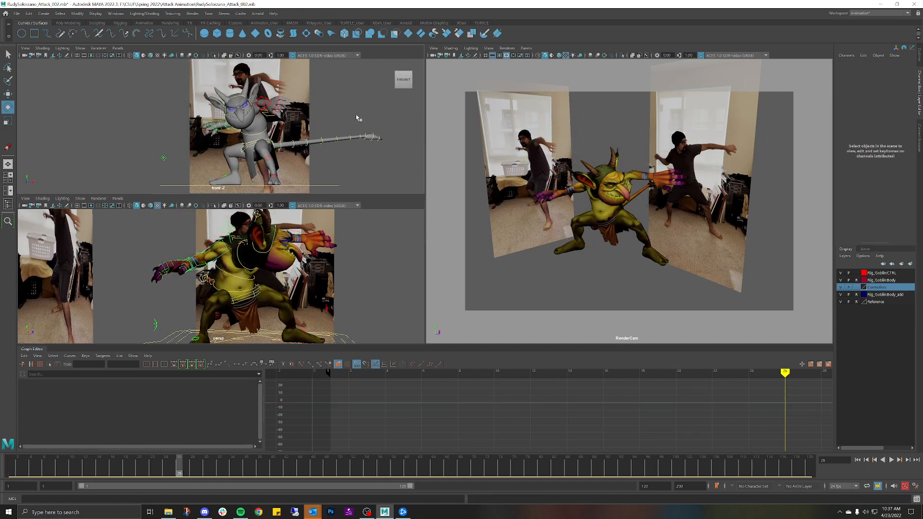
pyautogui.click(234, 126)
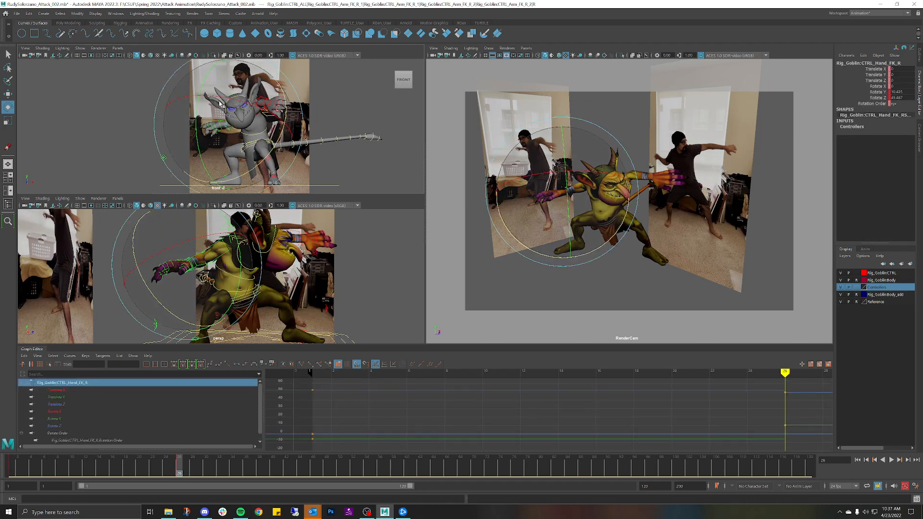
pyautogui.moveTo(198, 112); pyautogui.dragTo(195, 102)
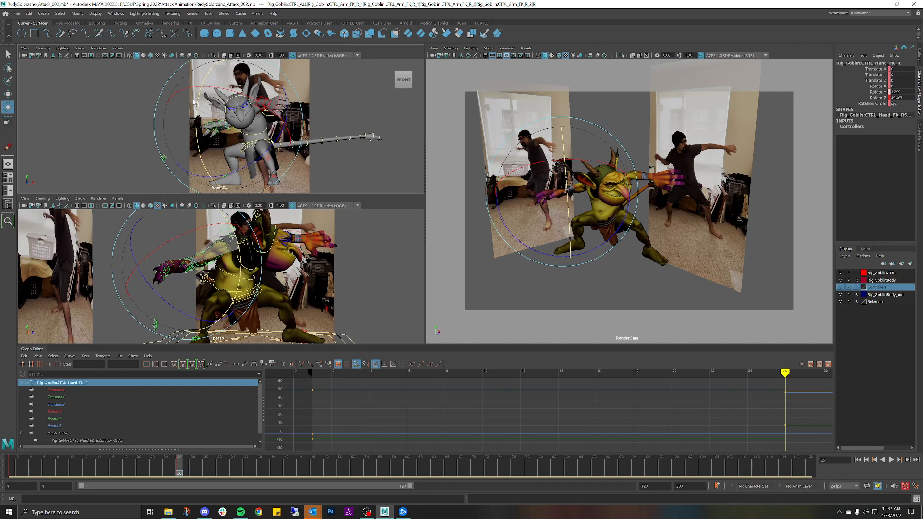
pyautogui.press('s')
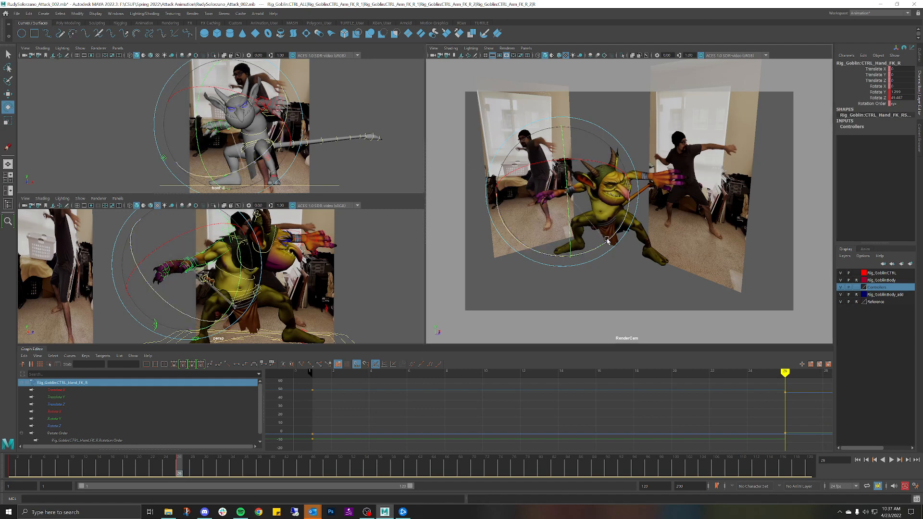
pyautogui.hotkey('ctrl', 'z')
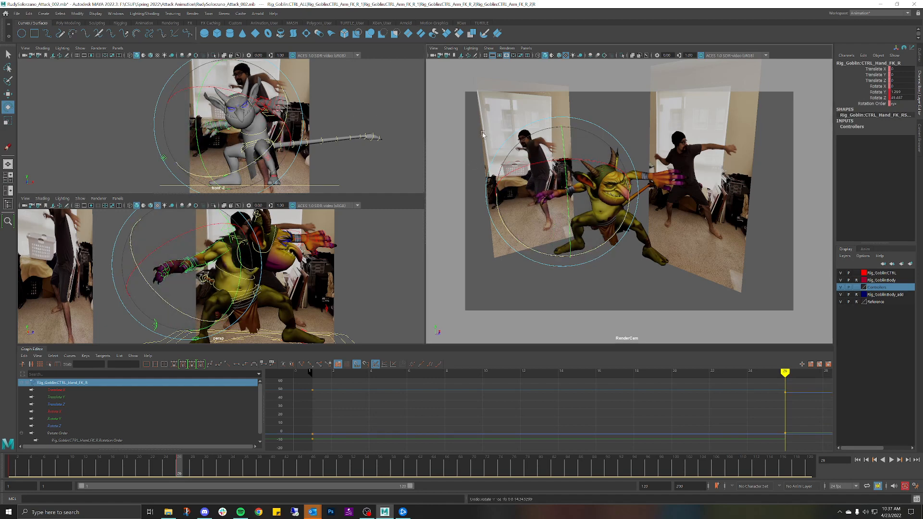
pyautogui.click(137, 140)
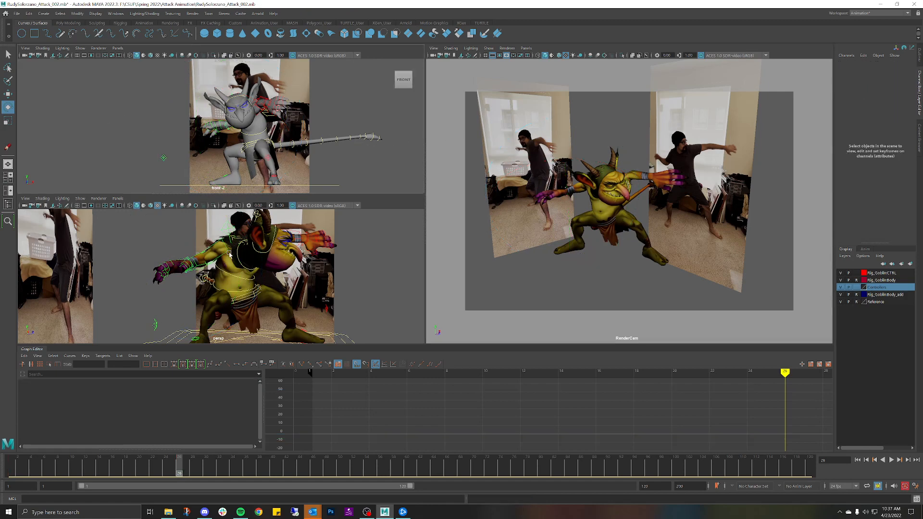
# - Try rotating the right upper-arm FK control (Arm_FK_R_1) into a lower arm pose at frame 26 and undo the rotations
pyautogui.click(254, 223)
pyautogui.moveTo(253, 222); pyautogui.dragTo(205, 238)
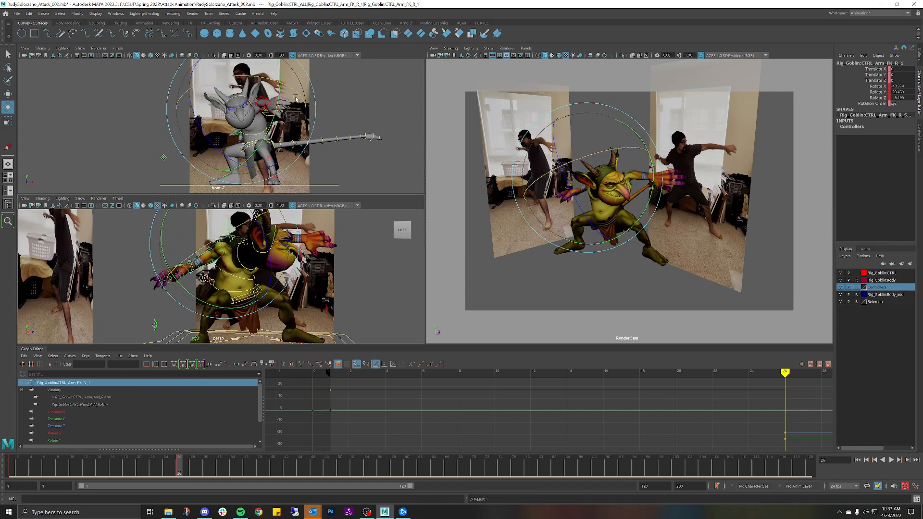
pyautogui.moveTo(279, 93); pyautogui.dragTo(277, 77)
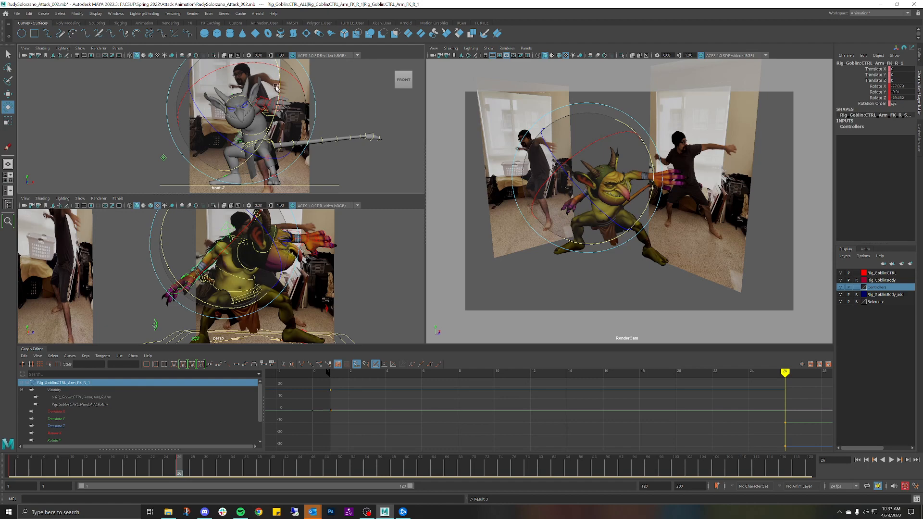
pyautogui.hotkey('ctrl', 'z')
pyautogui.hotkey('ctrl', 'z')
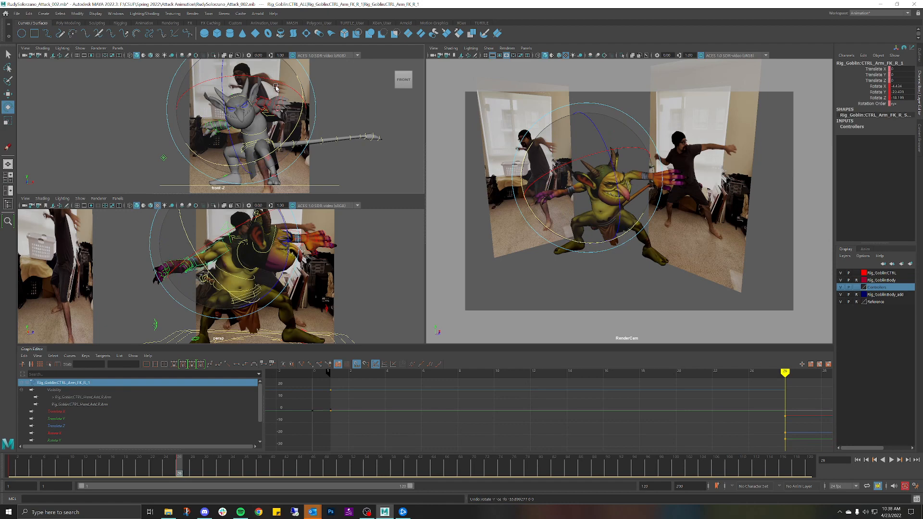
pyautogui.click(347, 110)
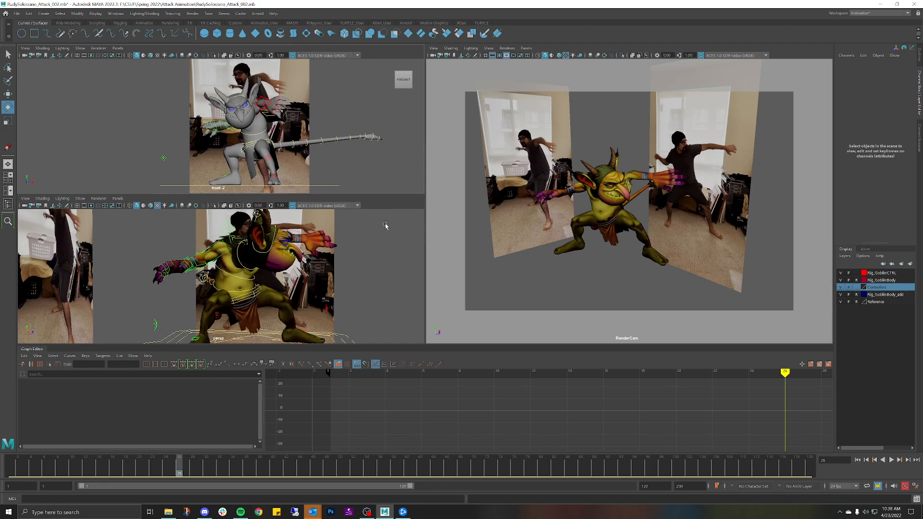
# - Rotate the left upper-arm FK control (Arm_FK_L_1) at frame 26 to raise and extend the left arm like the reference
pyautogui.click(255, 104)
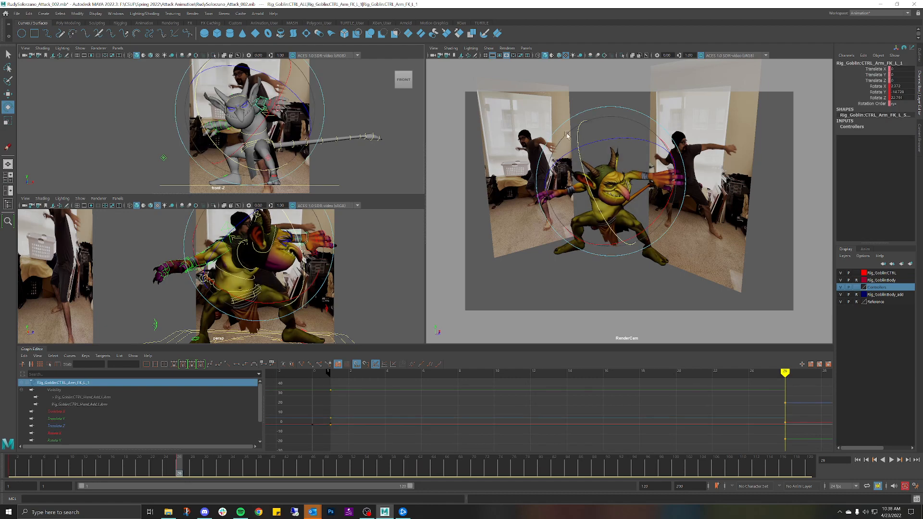
pyautogui.moveTo(580, 136); pyautogui.dragTo(582, 122)
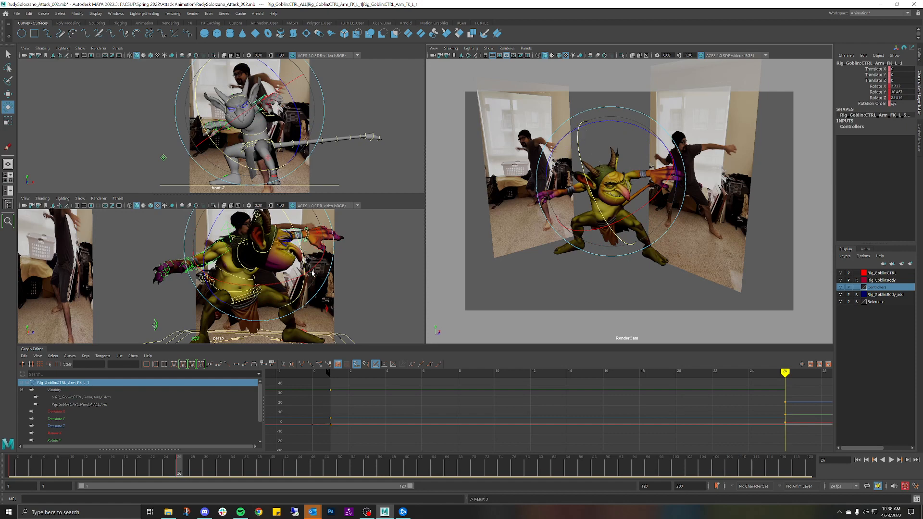
pyautogui.moveTo(219, 220); pyautogui.dragTo(219, 226)
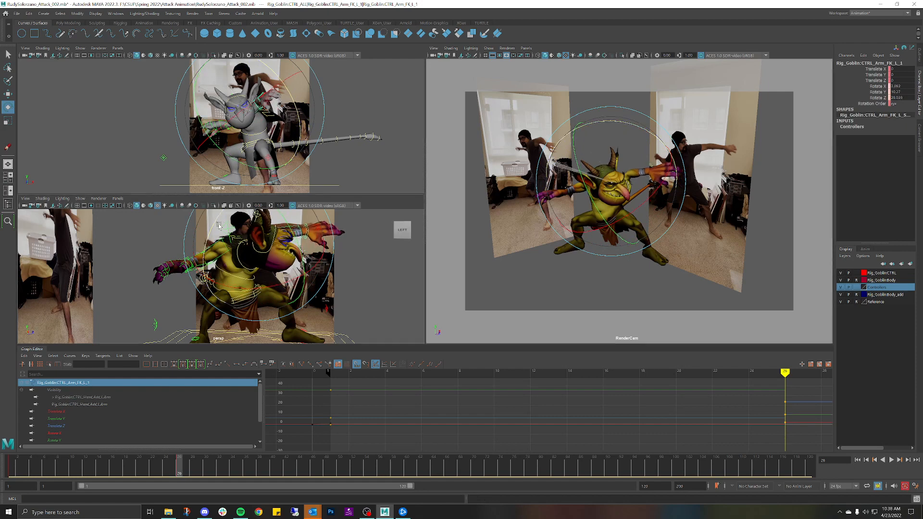
pyautogui.moveTo(292, 234); pyautogui.dragTo(285, 226)
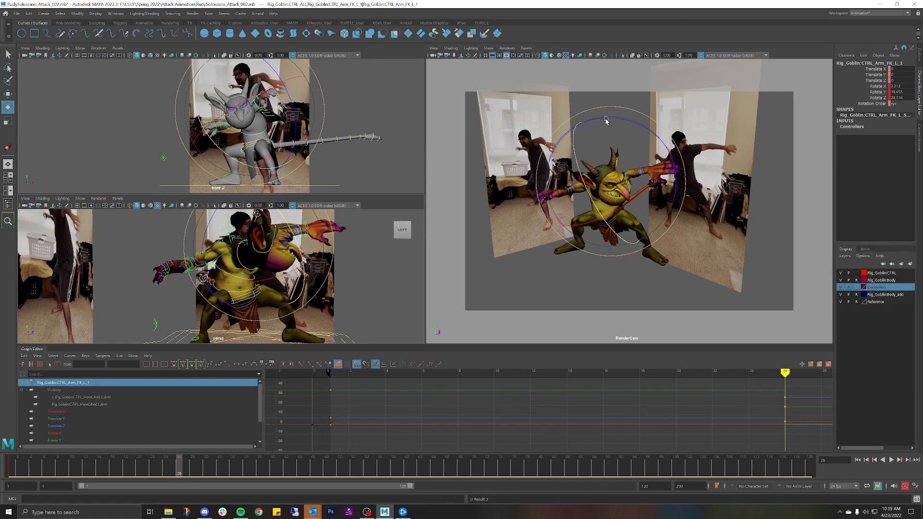
pyautogui.moveTo(606, 120); pyautogui.dragTo(610, 121)
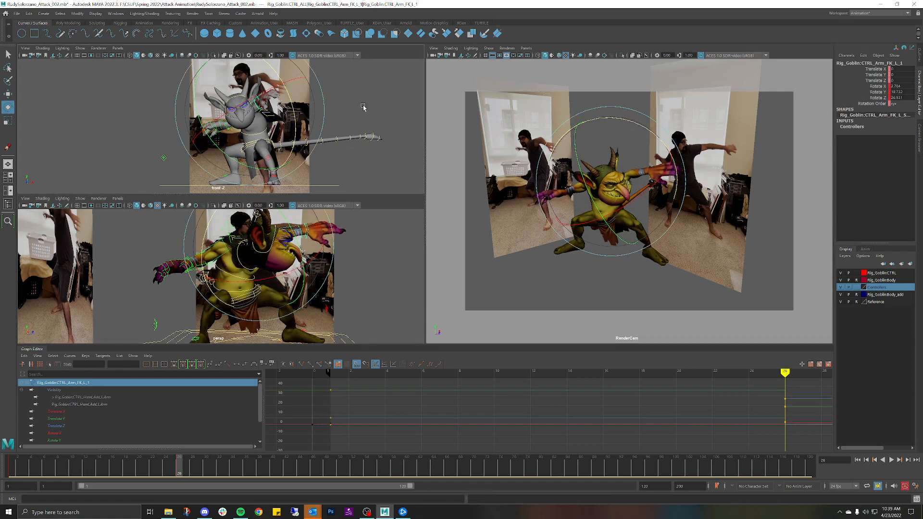
pyautogui.click(302, 118)
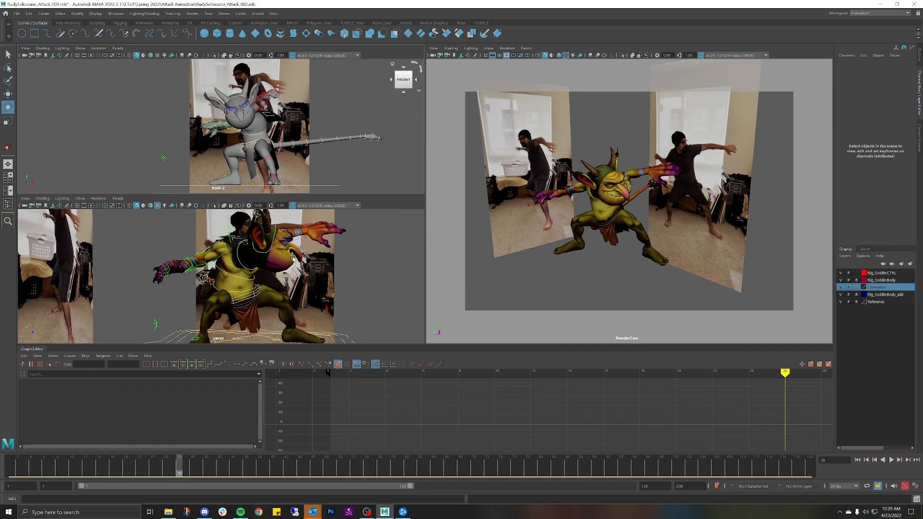
# - With the pelvis control selected, play the animation from frame 1 to review the poses, stop at frame 38, and clear the selection
pyautogui.scroll(-3, 337, 265)
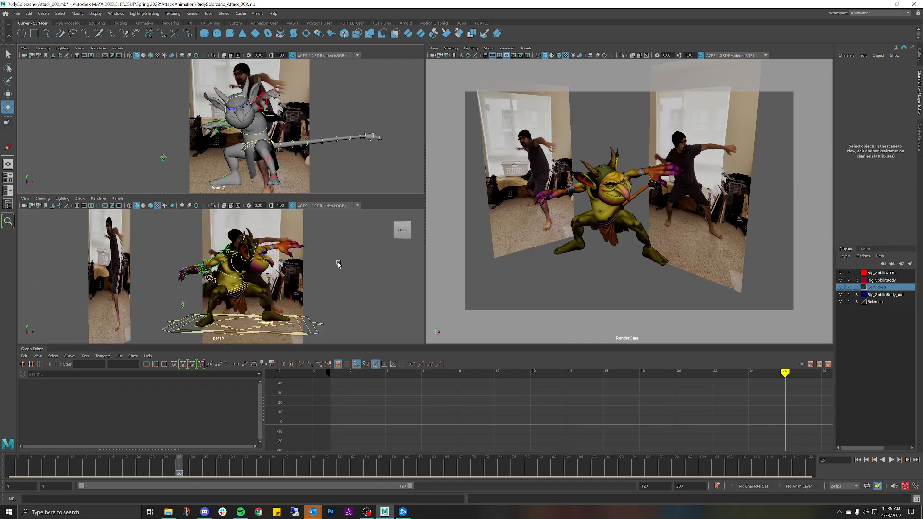
pyautogui.scroll(2, 338, 260)
pyautogui.moveTo(338, 253)
pyautogui.keyDown('alt'); pyautogui.mouseDown(button='middle')
pyautogui.moveTo(352, 240)
pyautogui.moveTo(348, 249)
pyautogui.mouseUp(button='middle'); pyautogui.keyUp('alt')
pyautogui.scroll(-2, 348, 248)
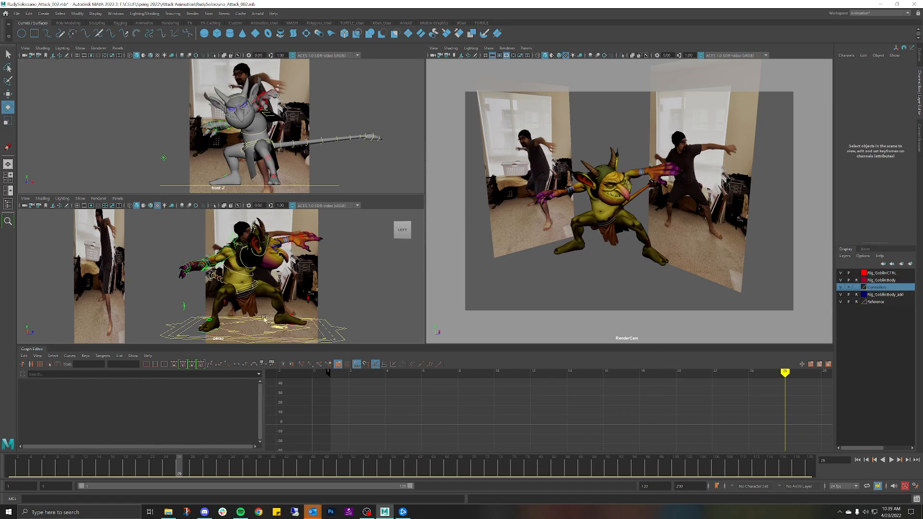
pyautogui.click(242, 147)
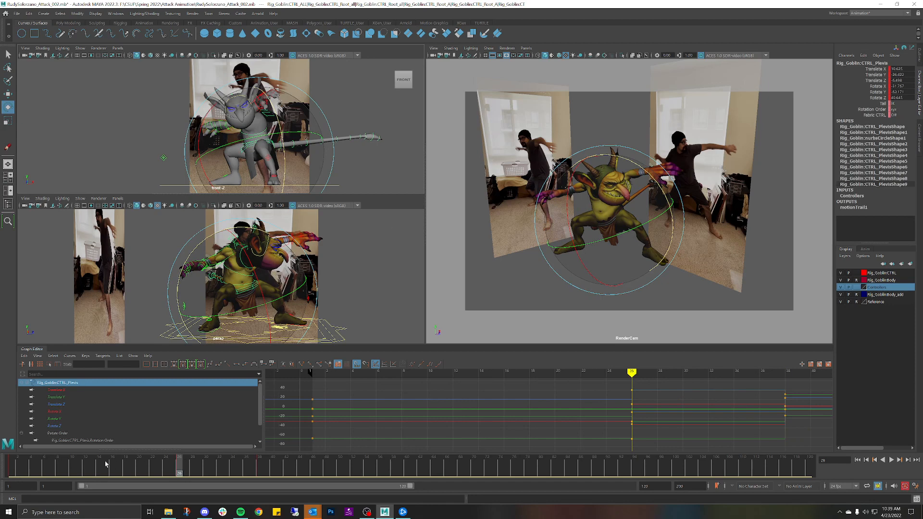
pyautogui.moveTo(105, 464); pyautogui.dragTo(0, 465)
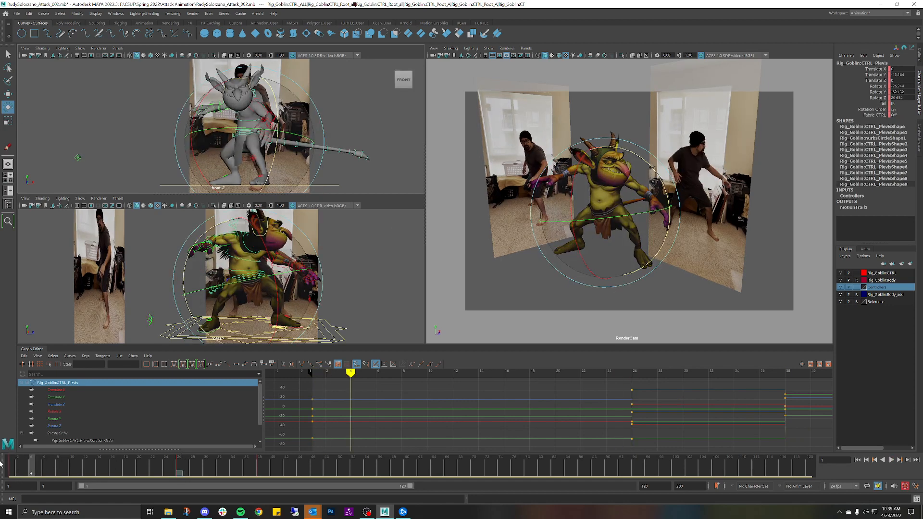
pyautogui.hotkey('alt', 'v')
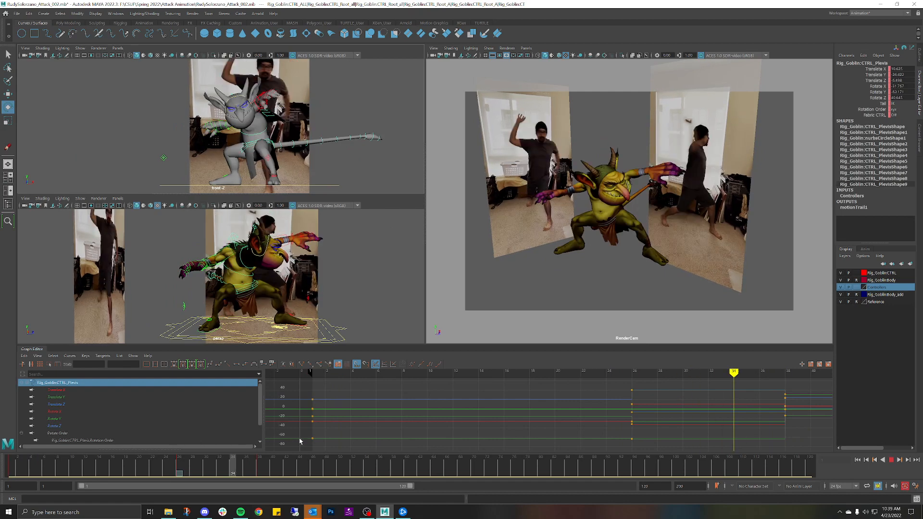
pyautogui.moveTo(323, 443)
pyautogui.mouseDown()
pyautogui.moveTo(268, 463)
pyautogui.moveTo(260, 478)
pyautogui.mouseUp()
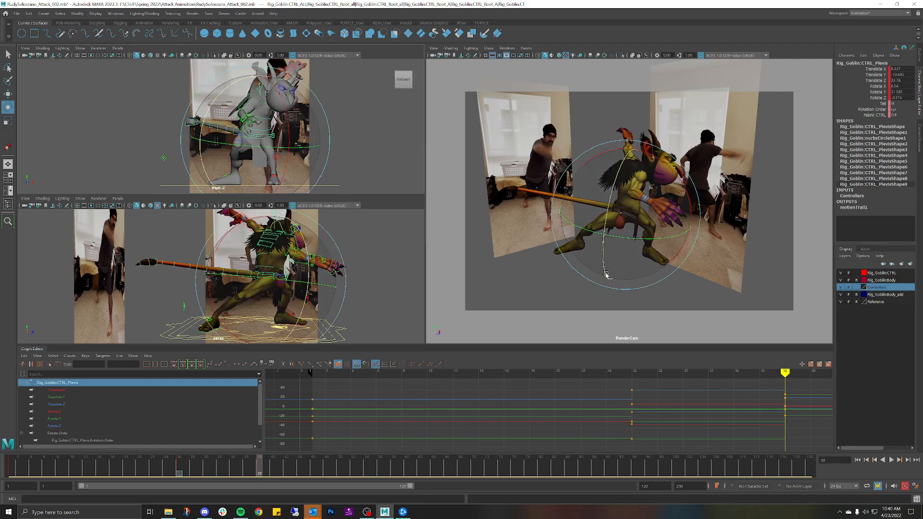
pyautogui.click(628, 125)
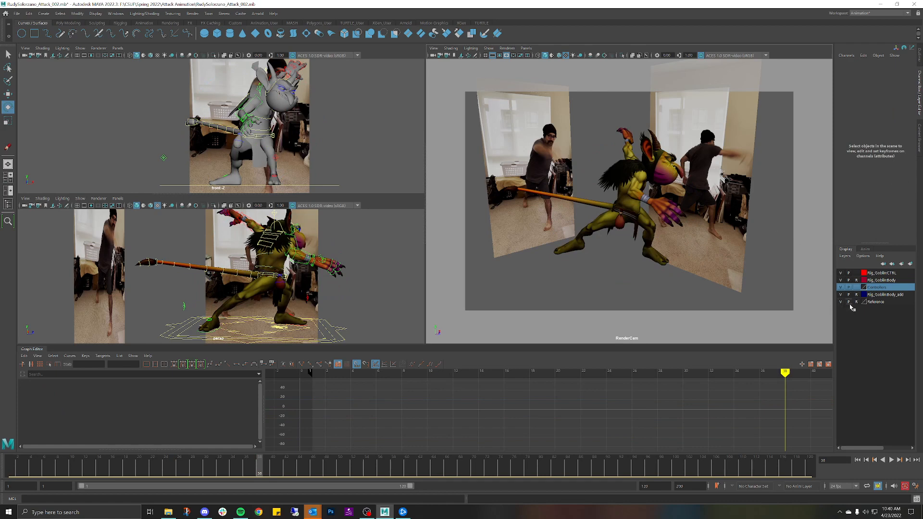
# - Check the goblin's silhouette at frame 38 in the render camera with the Reference layer hidden, and restore textured shading and the layer
pyautogui.click(840, 302)
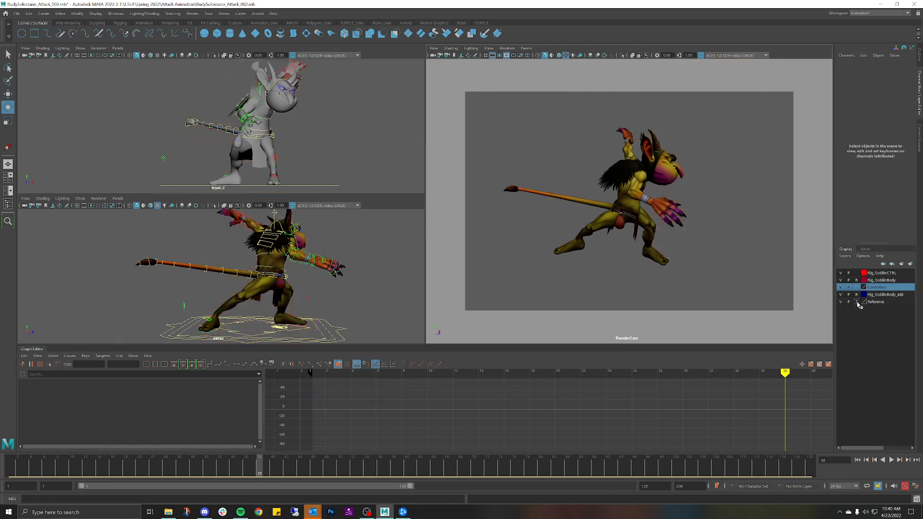
pyautogui.click(840, 302)
pyautogui.click(840, 302)
pyautogui.press('7')
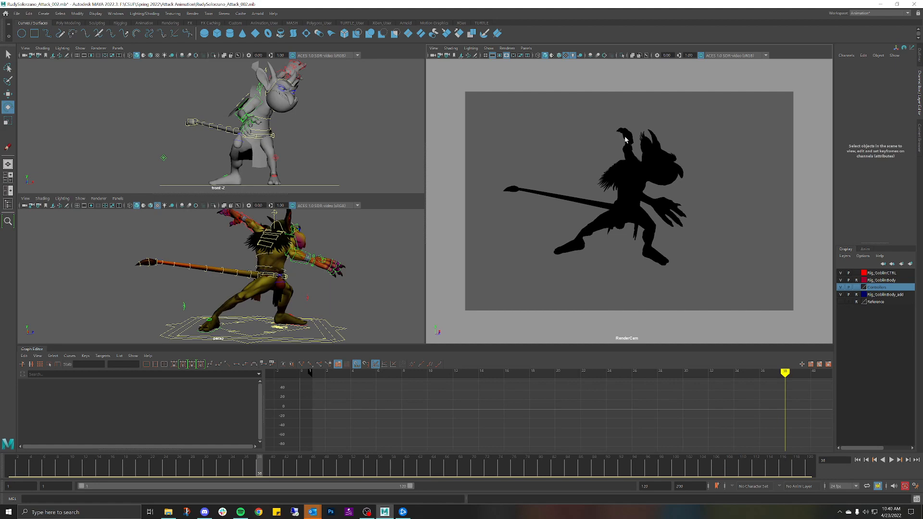
pyautogui.press('5')
pyautogui.press('6')
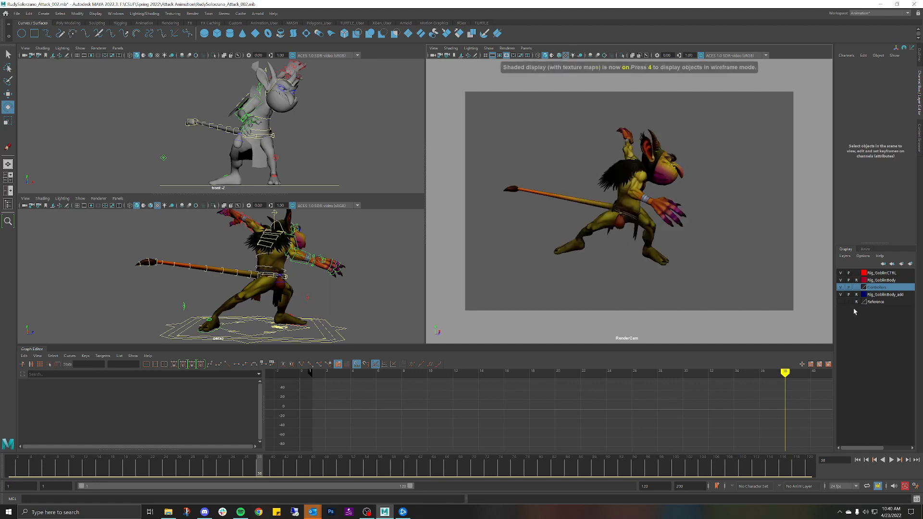
pyautogui.click(841, 302)
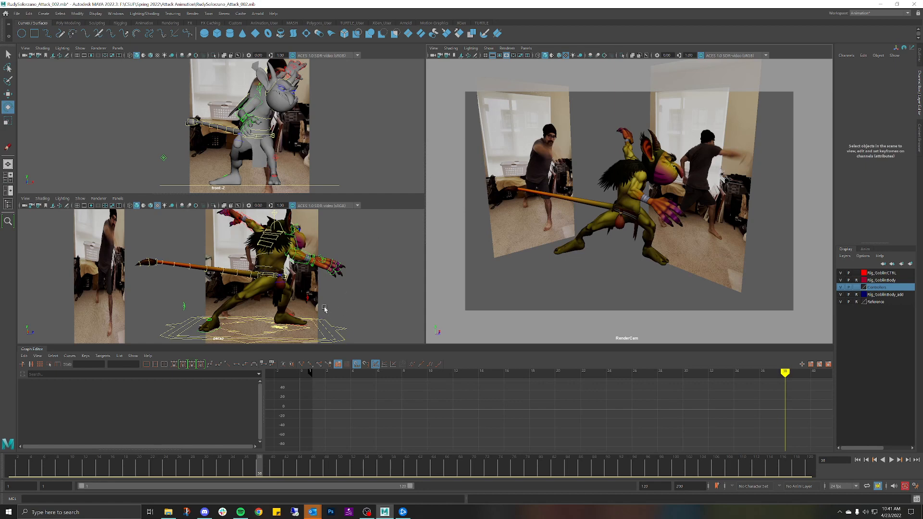
# - Select the right arm's FK controls from upper arm to hand and set their translate and rotate values to 0 at frame 38
pyautogui.click(311, 254)
pyautogui.press('w')
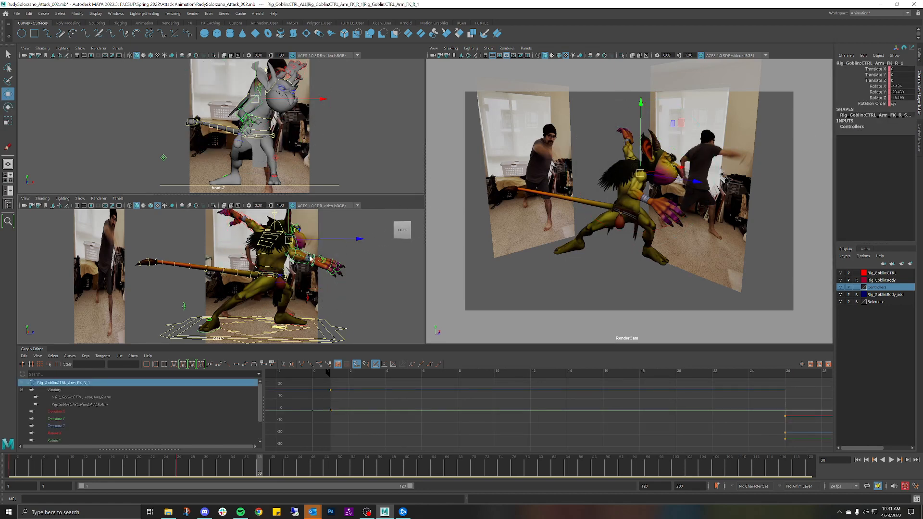
pyautogui.click(309, 258)
pyautogui.click(315, 261)
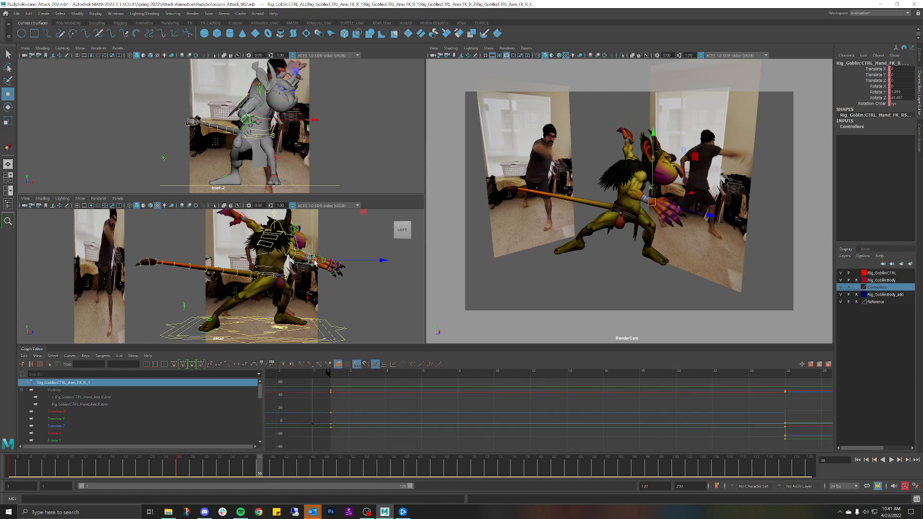
pyautogui.moveTo(899, 69); pyautogui.dragTo(900, 98)
pyautogui.write('0')
pyautogui.press('Return')
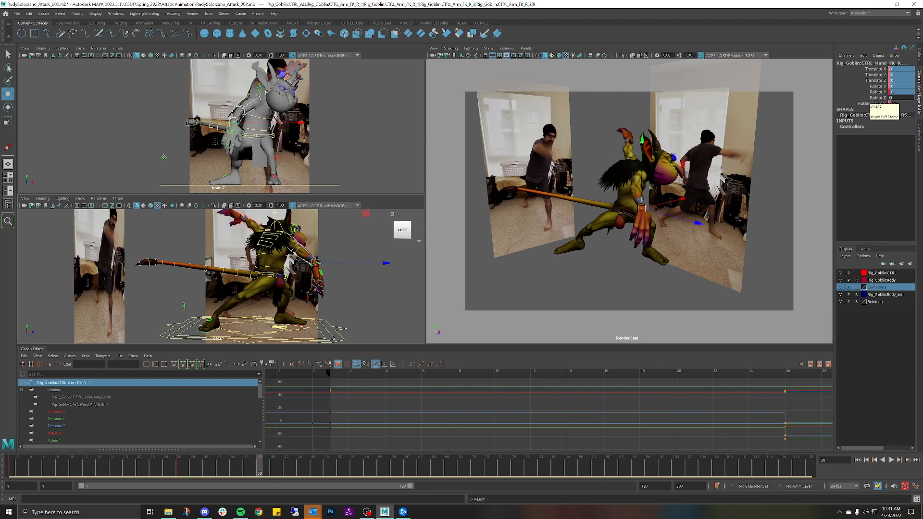
pyautogui.click(403, 273)
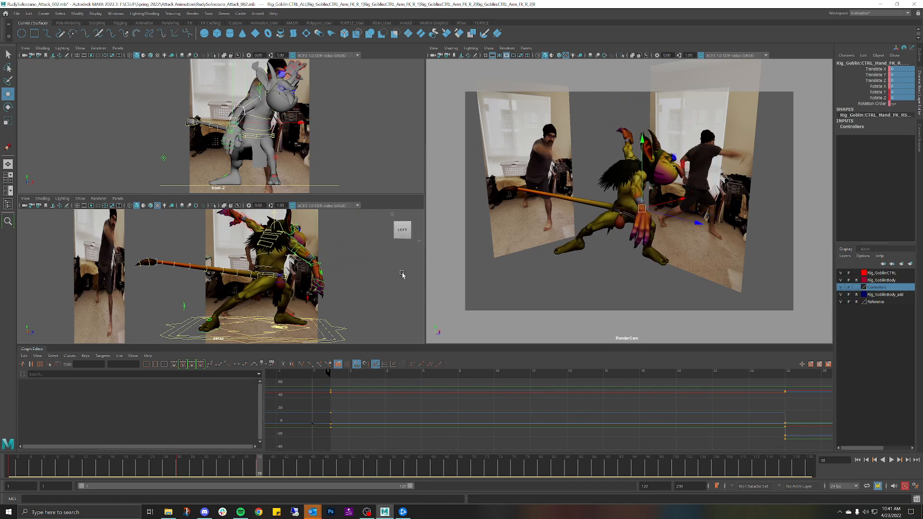
# - Rotate the right upper-arm FK control (Arm_FK_R_1) at frame 38 to swing the arm forward and away from the body
pyautogui.click(295, 249)
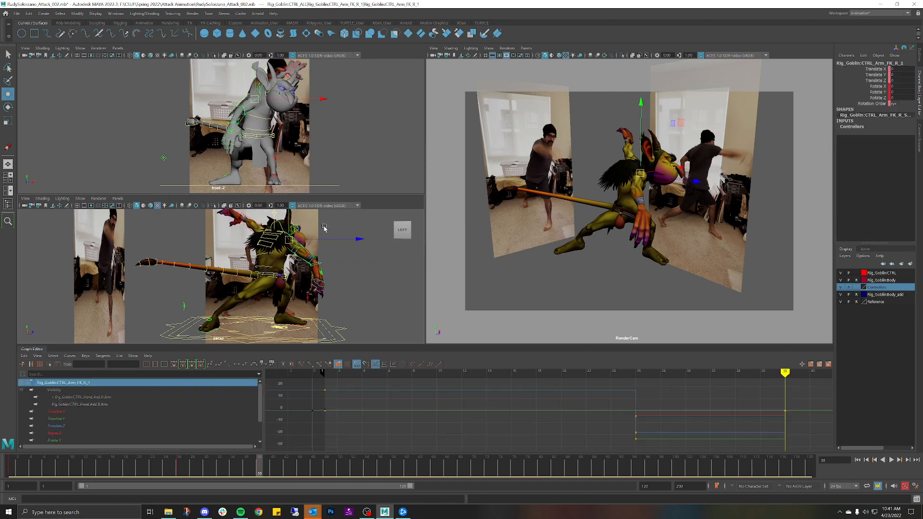
pyautogui.press('e')
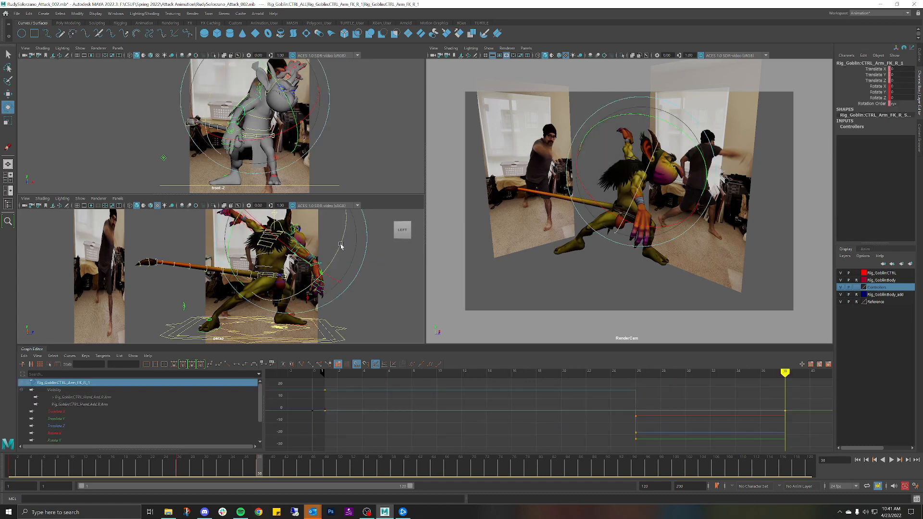
pyautogui.moveTo(340, 245); pyautogui.dragTo(363, 242)
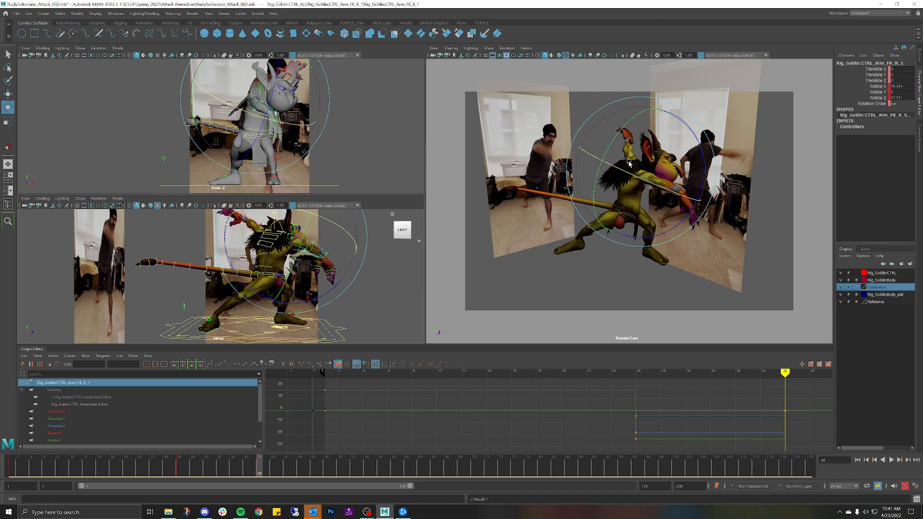
# - Adjust the right upper-arm FK rotation at frame 38, and rotate the right hand FK control to bring the hand in line with the forearm
pyautogui.moveTo(702, 164); pyautogui.dragTo(700, 149)
pyautogui.click(363, 243)
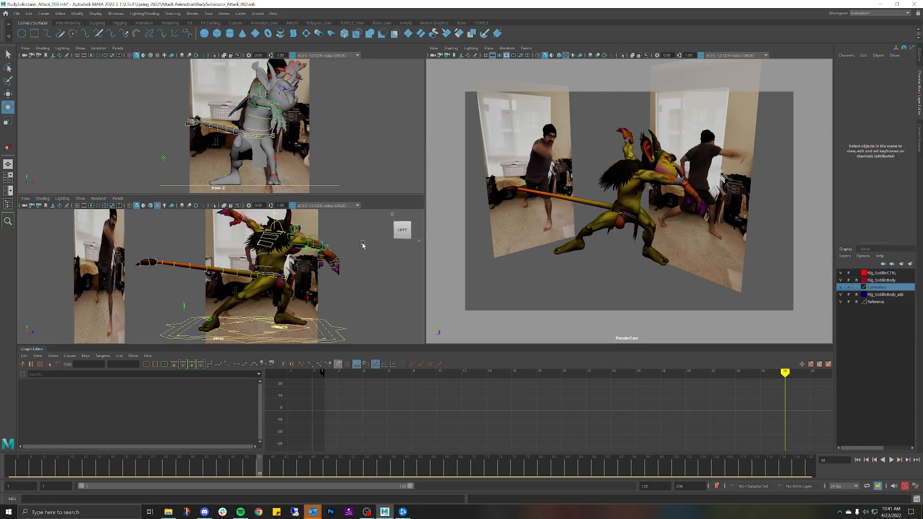
pyautogui.click(328, 245)
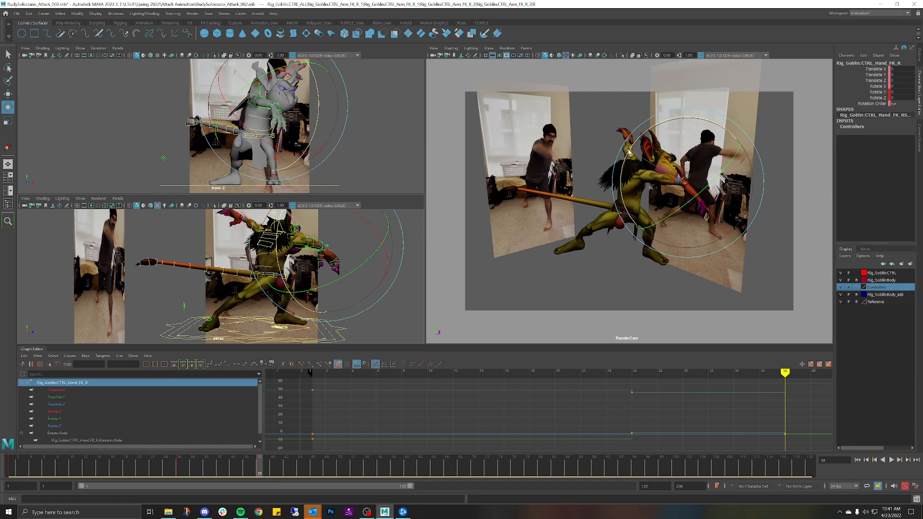
pyautogui.moveTo(628, 153); pyautogui.dragTo(617, 205)
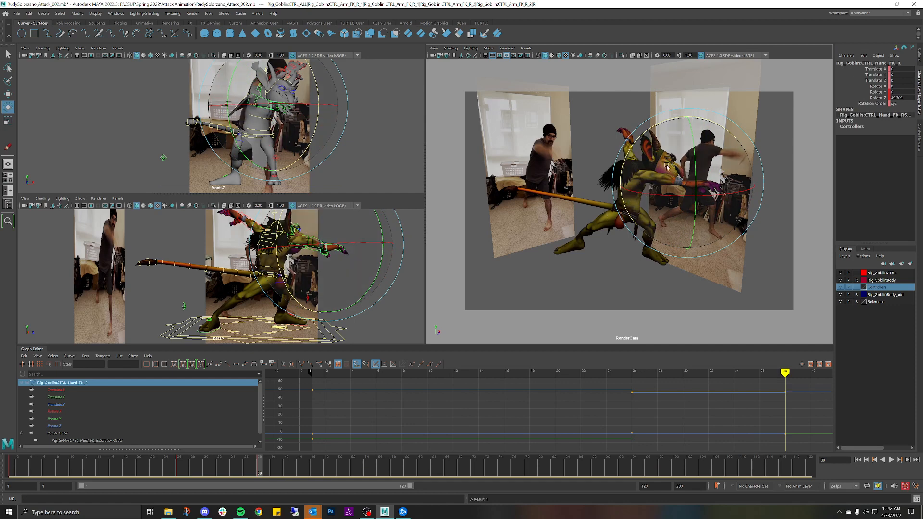
pyautogui.click(401, 224)
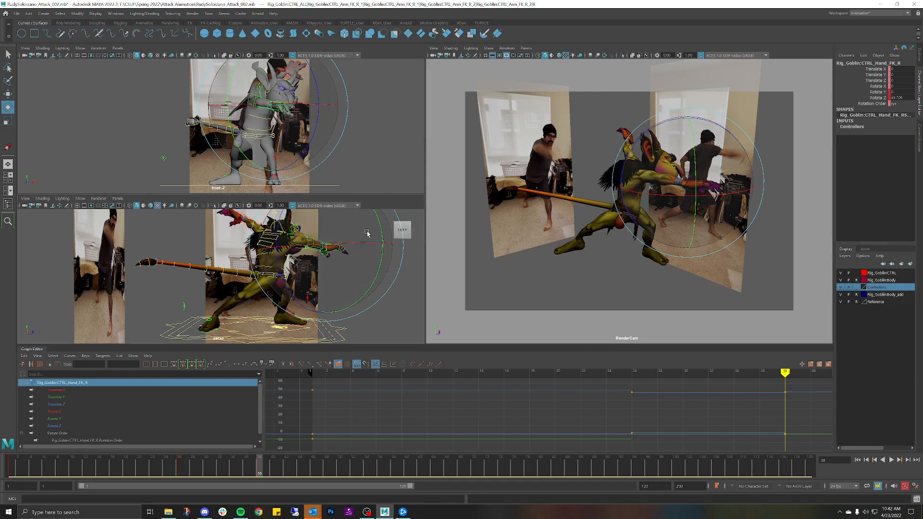
pyautogui.click(400, 276)
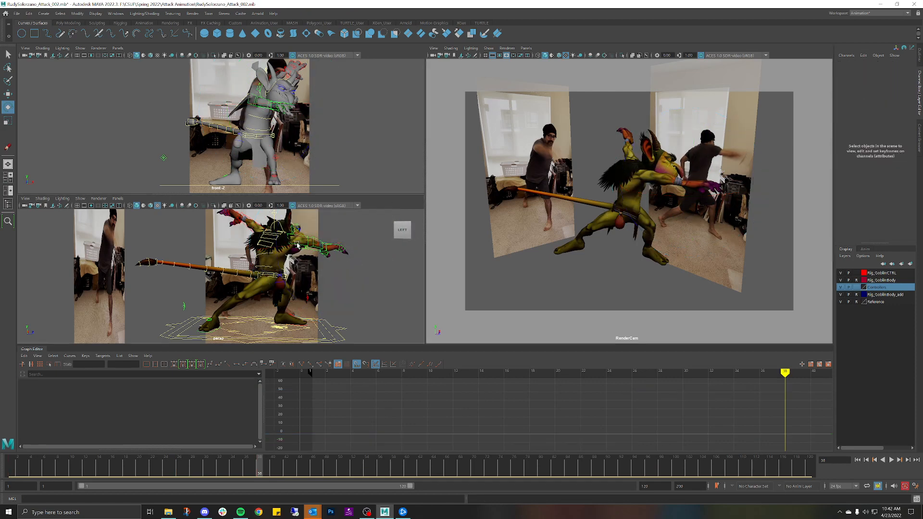
# - Try rotating the right upper-arm FK control at frame 38 so the arm rises and the palm turns outward, and undo the rotations
pyautogui.click(302, 245)
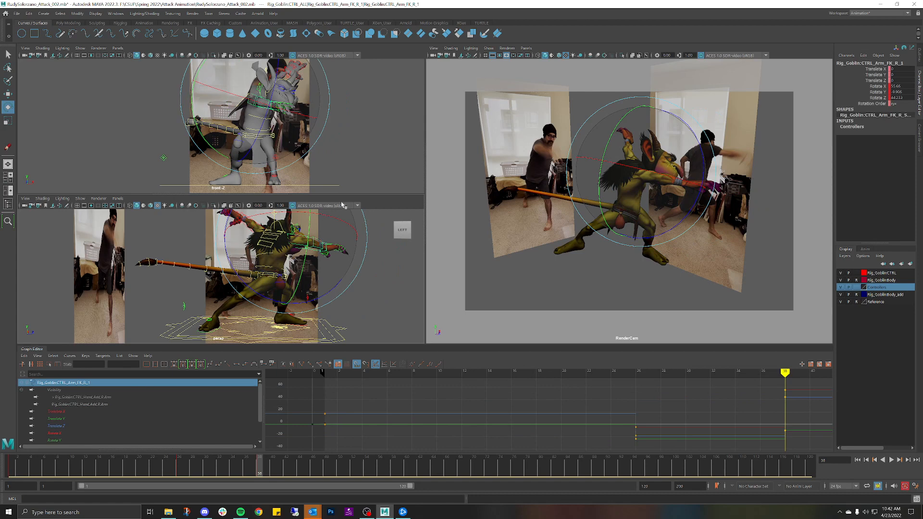
pyautogui.moveTo(311, 219); pyautogui.dragTo(317, 290)
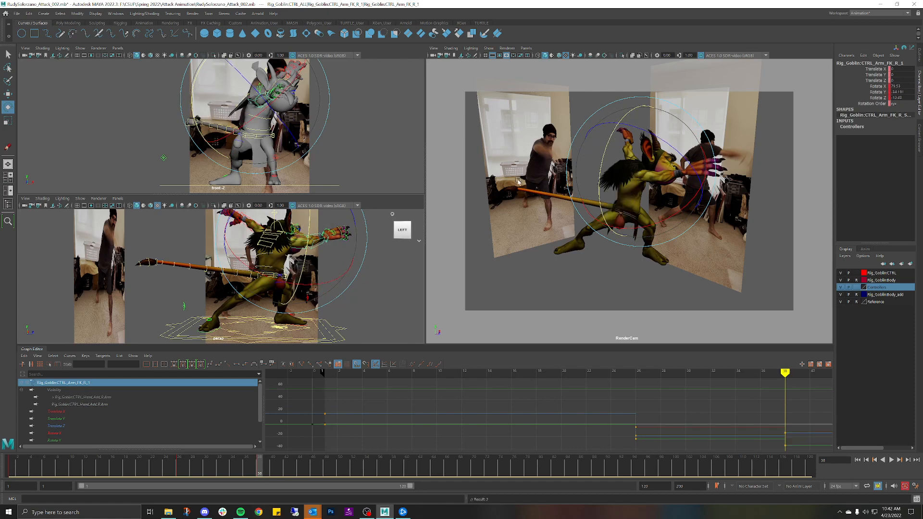
pyautogui.moveTo(309, 233); pyautogui.dragTo(323, 229)
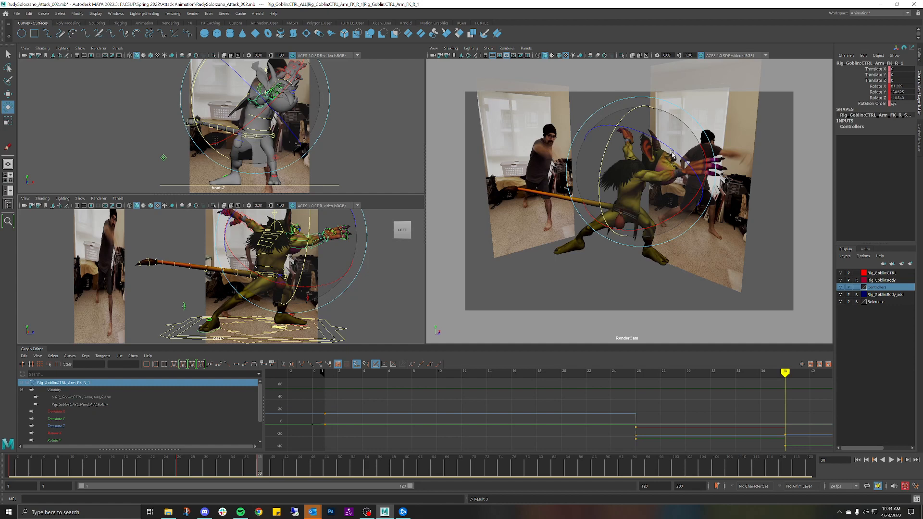
pyautogui.click(371, 224)
pyautogui.click(299, 242)
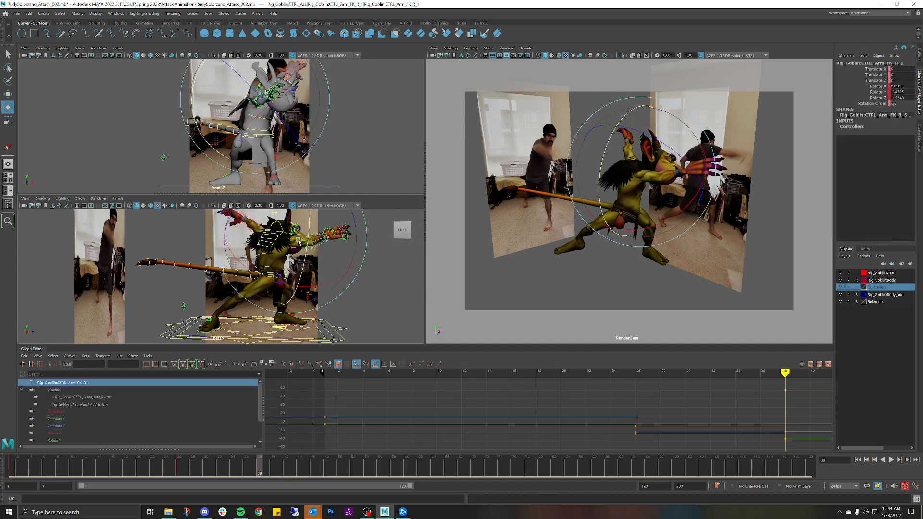
pyautogui.click(343, 242)
pyautogui.hotkey('ctrl', 'z')
pyautogui.hotkey('ctrl', 'z')
pyautogui.hotkey('ctrl', 'z')
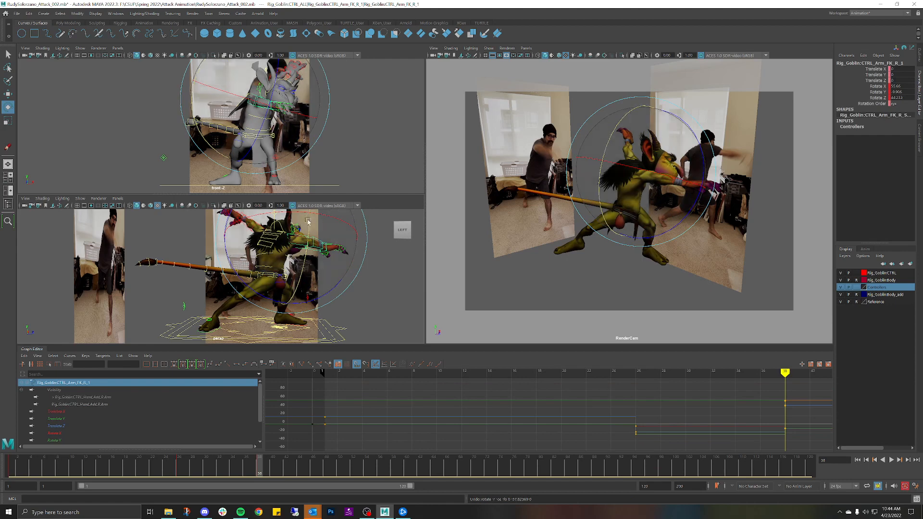
# - Twist the right upper-arm FK control (Arm_FK_R_1) slightly at frame 38 and clear the selection
pyautogui.hotkey('ctrl', 'z')
pyautogui.hotkey('ctrl', 'y')
pyautogui.moveTo(309, 222); pyautogui.dragTo(310, 244)
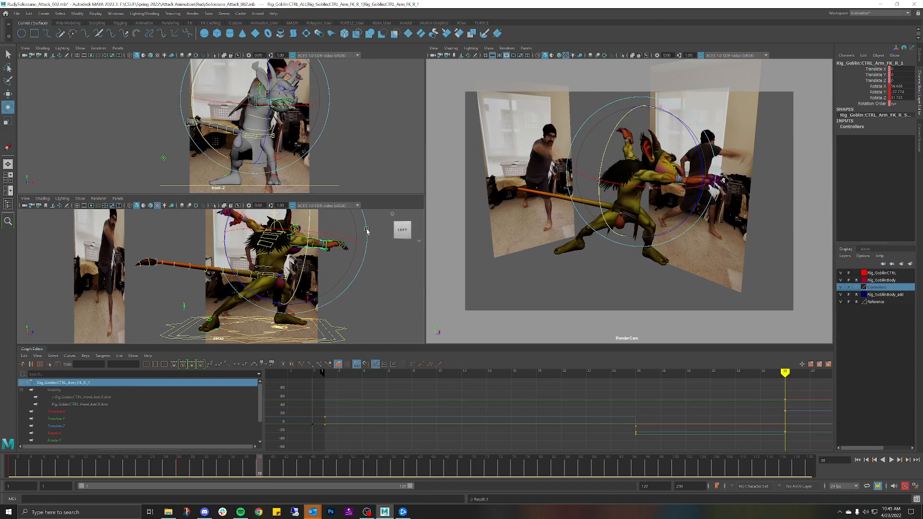
pyautogui.click(378, 166)
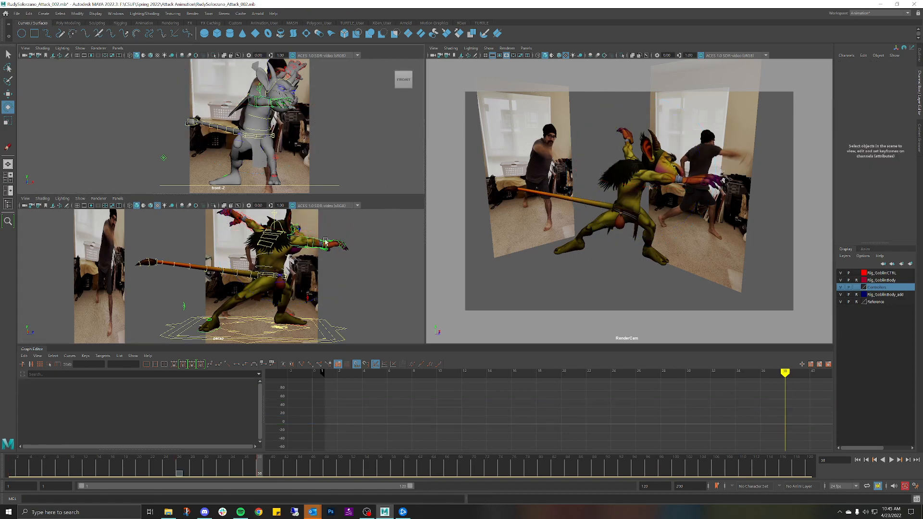
# - Try twisting the right forearm FK control (Arm_FK_R_2) about -27 degrees in Y, inspect the forearm up close, and undo the rotation
pyautogui.click(313, 238)
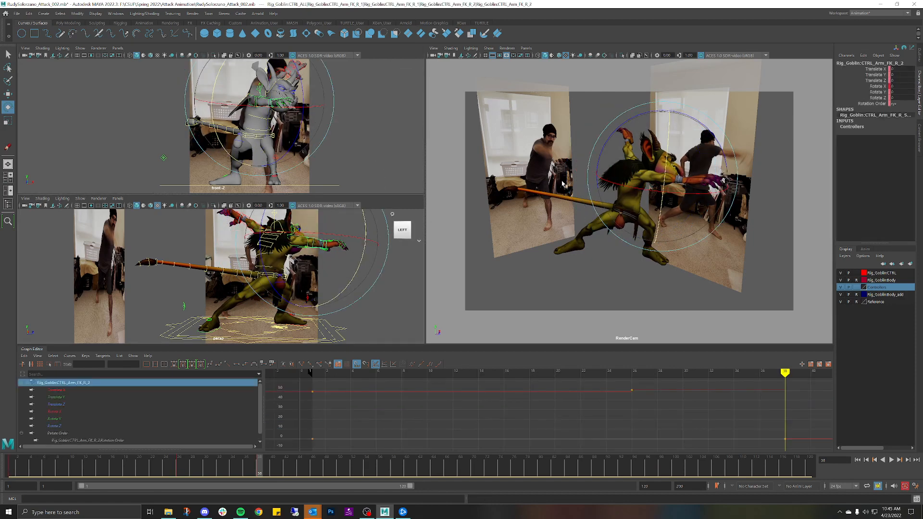
pyautogui.moveTo(667, 148); pyautogui.dragTo(676, 180)
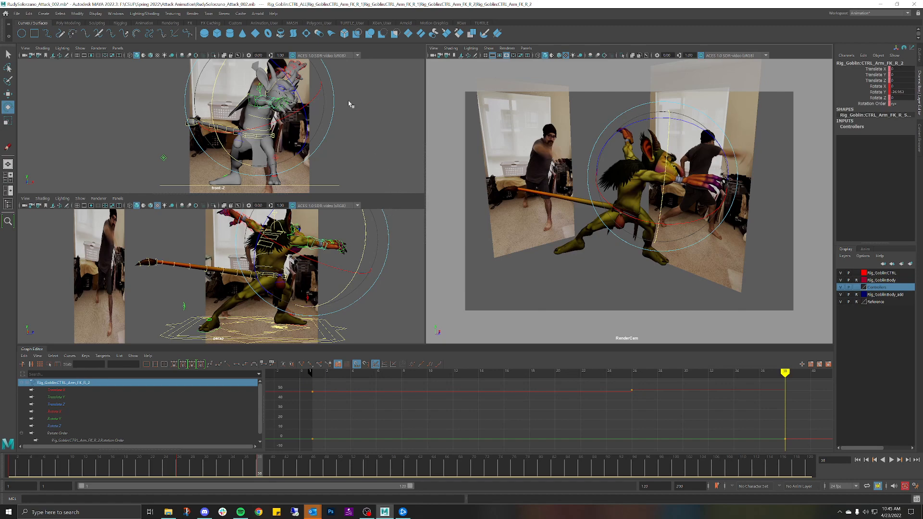
pyautogui.scroll(3, 349, 103)
pyautogui.scroll(5, 360, 231)
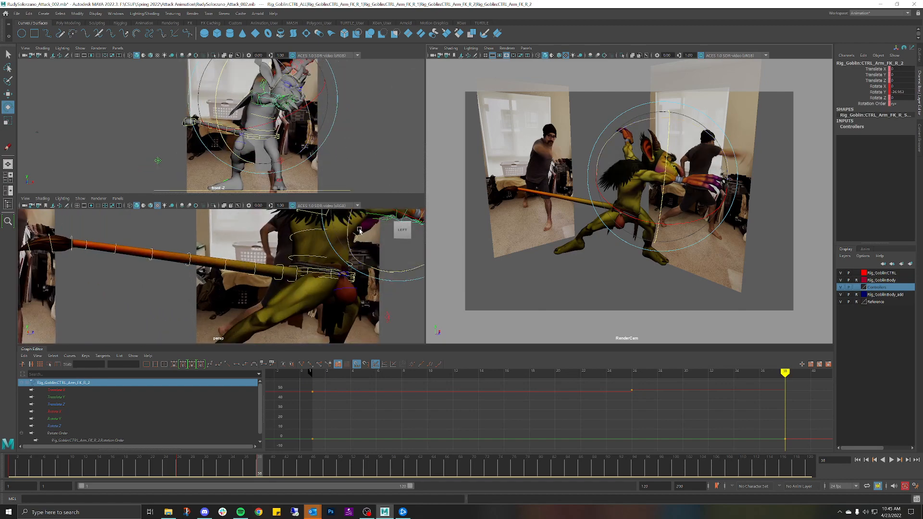
pyautogui.keyDown('alt'); pyautogui.moveTo(360, 232); pyautogui.dragTo(224, 319, button='middle'); pyautogui.keyUp('alt')
pyautogui.keyDown('alt'); pyautogui.moveTo(272, 286); pyautogui.dragTo(244, 284); pyautogui.keyUp('alt')
pyautogui.scroll(2, 291, 269)
pyautogui.keyDown('alt'); pyautogui.moveTo(304, 271); pyautogui.dragTo(264, 250); pyautogui.keyUp('alt')
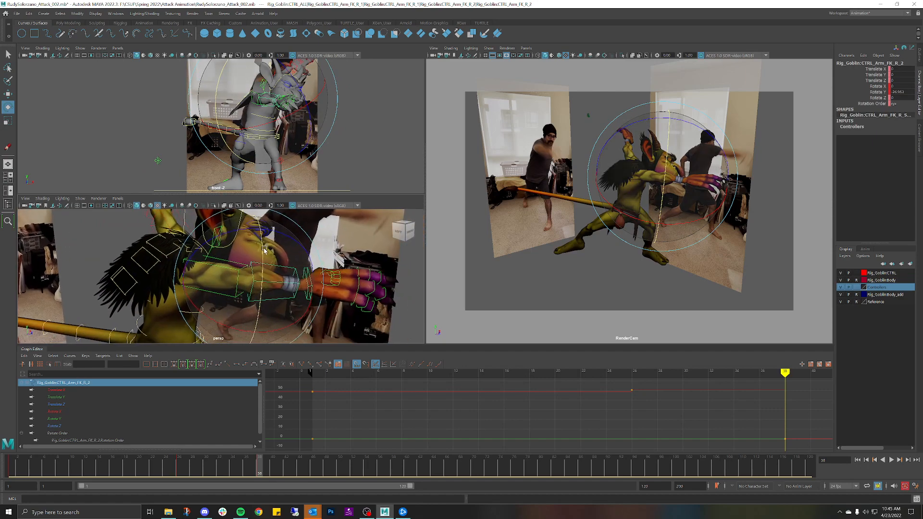
pyautogui.scroll(3, 264, 250)
pyautogui.keyDown('alt'); pyautogui.moveTo(268, 253); pyautogui.dragTo(229, 251, button='middle'); pyautogui.keyUp('alt')
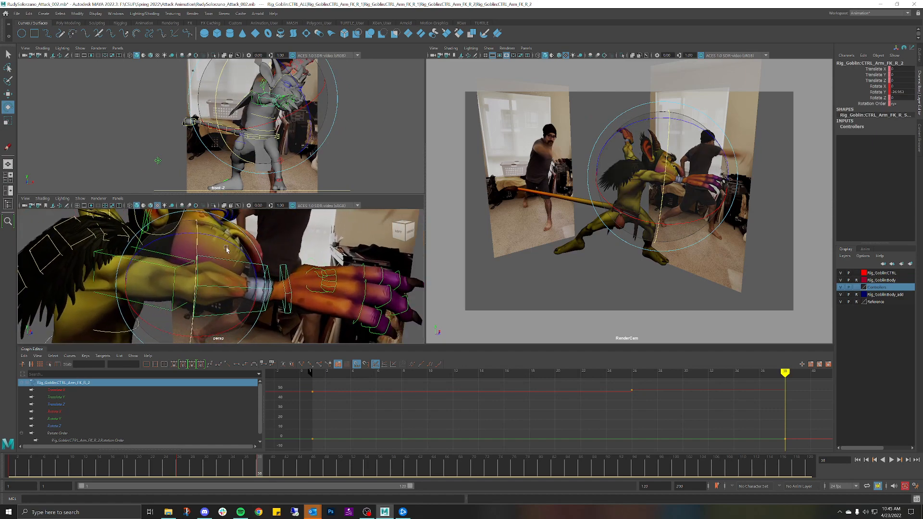
pyautogui.hotkey('ctrl', 'z')
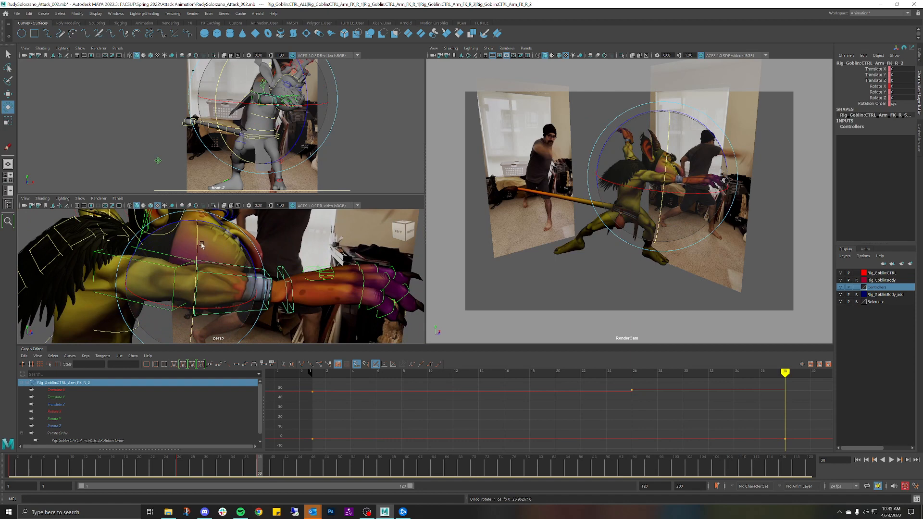
# - Try a stronger forearm twist of about -48 degrees in Y on Arm_FK_R_2, undo it, and clear the selection
pyautogui.moveTo(198, 255); pyautogui.dragTo(172, 305)
pyautogui.hotkey('ctrl', 'z')
pyautogui.scroll(-5, 204, 273)
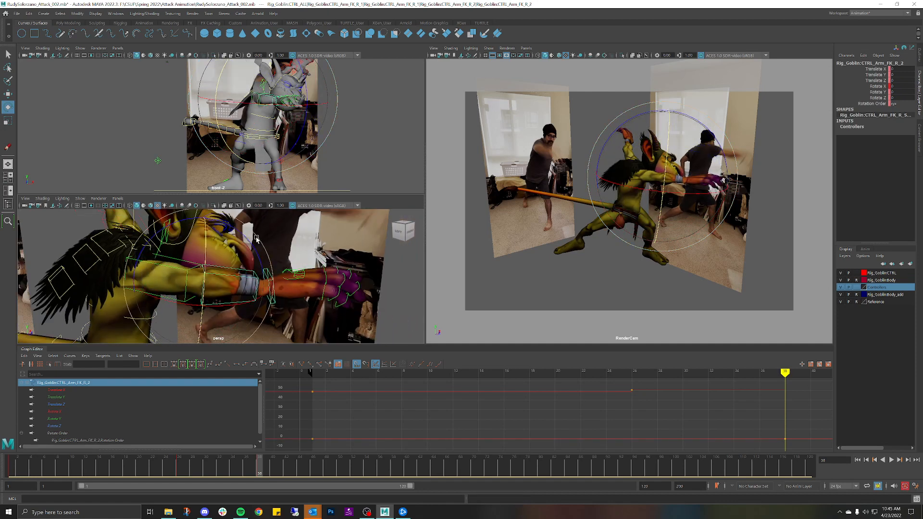
pyautogui.keyDown('alt'); pyautogui.moveTo(204, 273); pyautogui.dragTo(254, 322); pyautogui.keyUp('alt')
pyautogui.hotkey('ctrl', 'z')
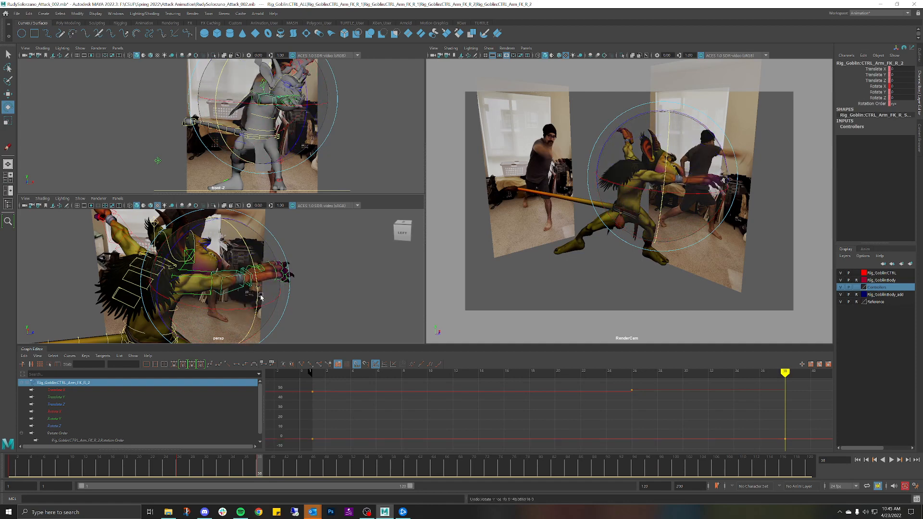
pyautogui.click(287, 272)
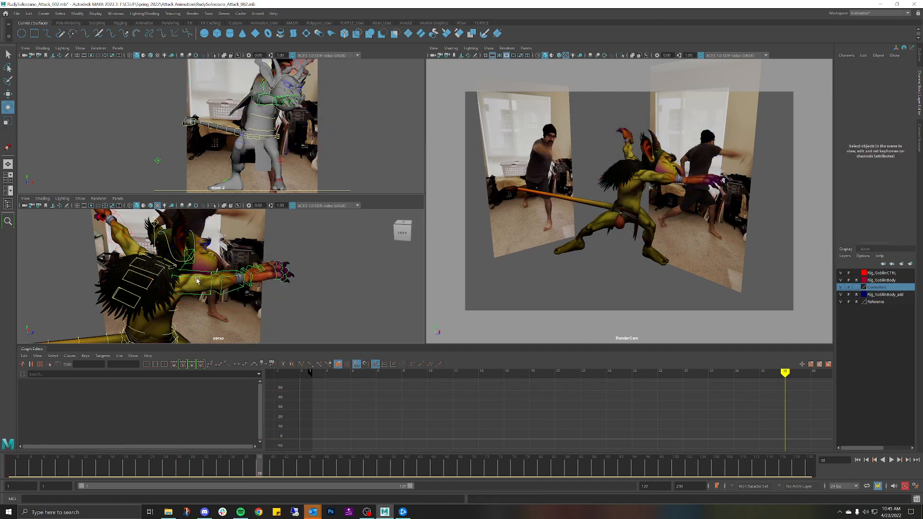
# - Try a forearm twist of about -23 degrees in Y on Arm_FK_R_2 from a closer view, undo it, and deselect the control
pyautogui.keyDown('alt'); pyautogui.moveTo(196, 282); pyautogui.dragTo(324, 265); pyautogui.keyUp('alt')
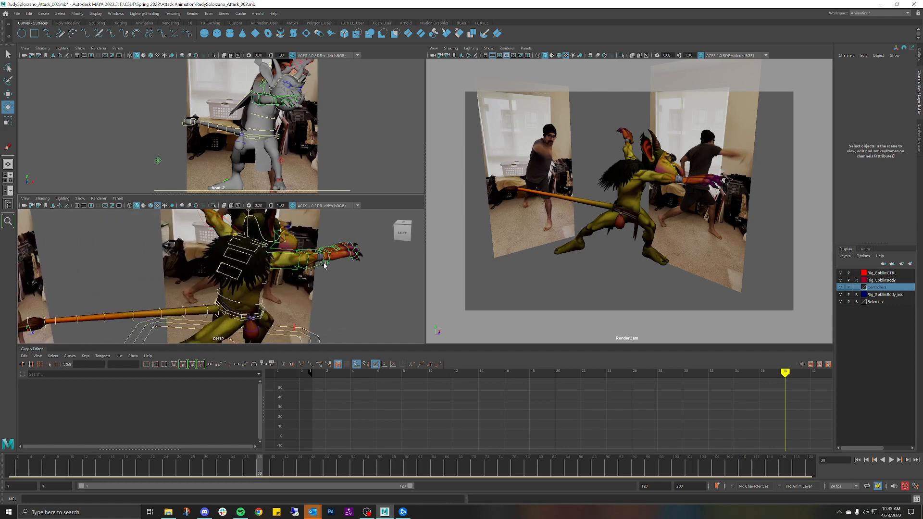
pyautogui.scroll(2, 325, 266)
pyautogui.keyDown('alt'); pyautogui.moveTo(325, 266); pyautogui.dragTo(269, 279, button='middle'); pyautogui.keyUp('alt')
pyautogui.scroll(4, 263, 267)
pyautogui.click(279, 261)
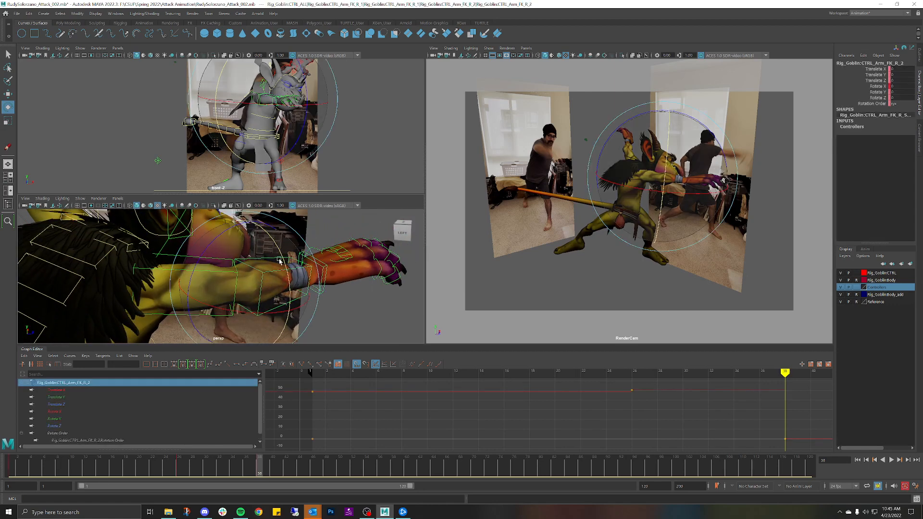
pyautogui.moveTo(279, 261); pyautogui.dragTo(292, 284)
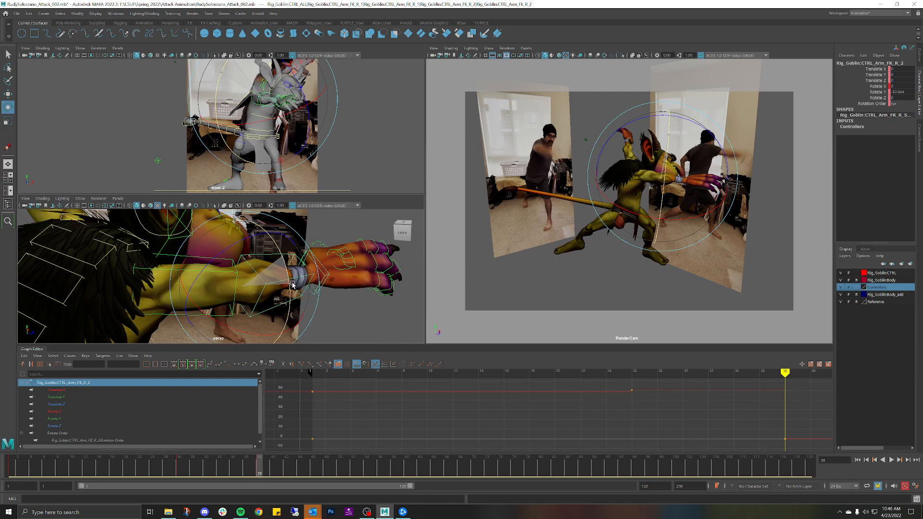
pyautogui.hotkey('ctrl', 'z')
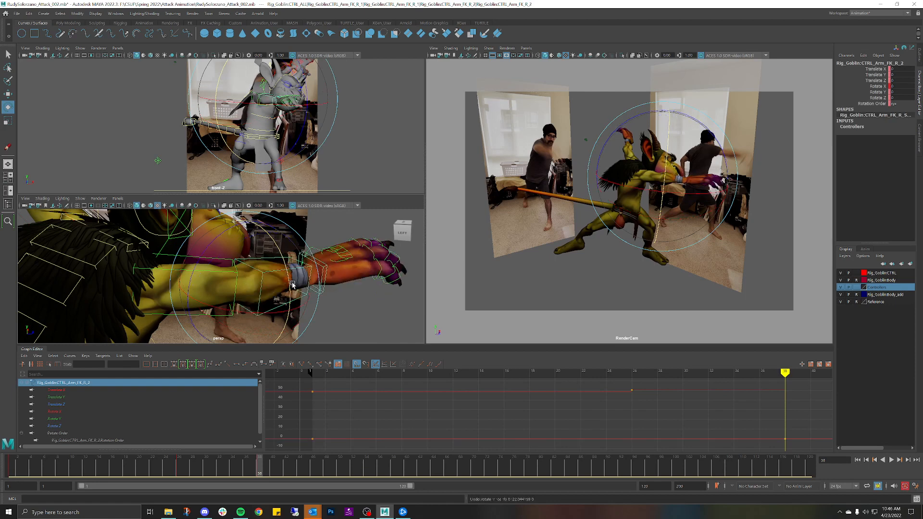
pyautogui.click(342, 231)
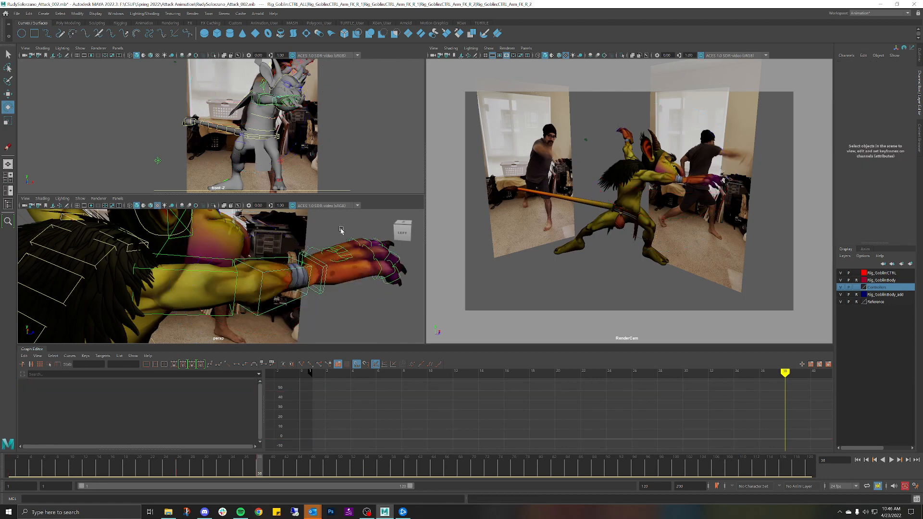
# - Rotate the right upper-arm FK control at frame 38 to roll the whole arm and raise the hand with its palm turned, and deselect it
pyautogui.click(219, 274)
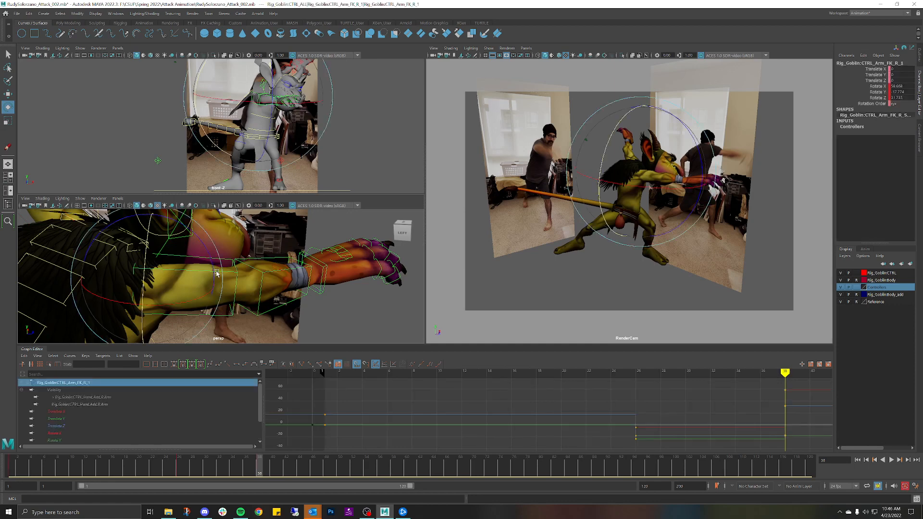
pyautogui.moveTo(150, 234); pyautogui.dragTo(150, 268)
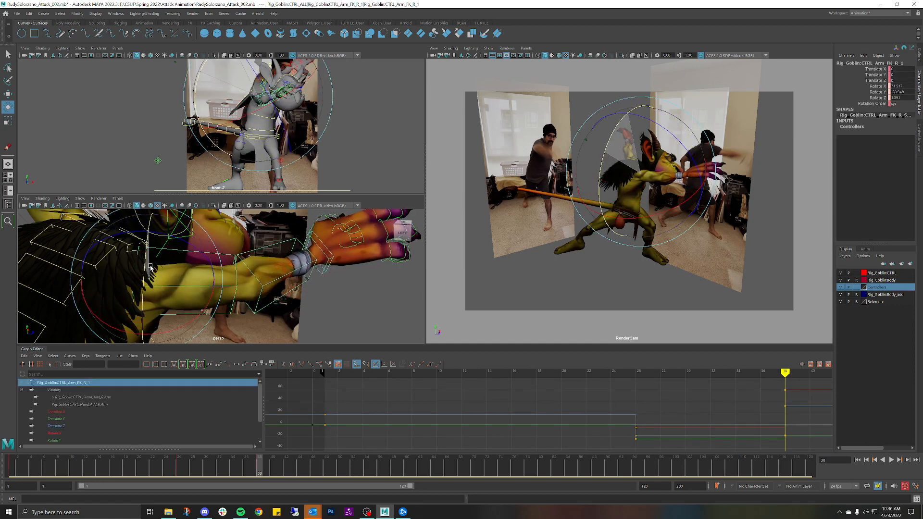
pyautogui.scroll(-3, 158, 274)
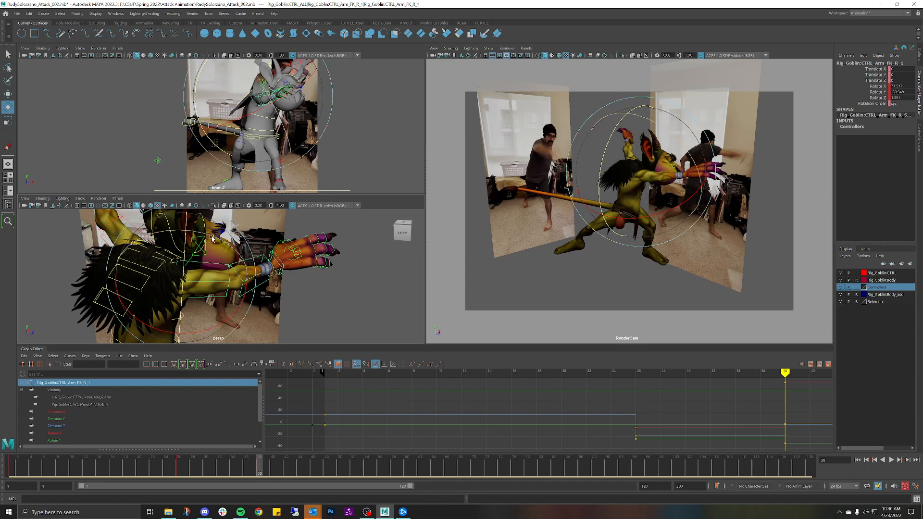
pyautogui.moveTo(213, 235); pyautogui.dragTo(221, 244)
pyautogui.hotkey('ctrl', 'z')
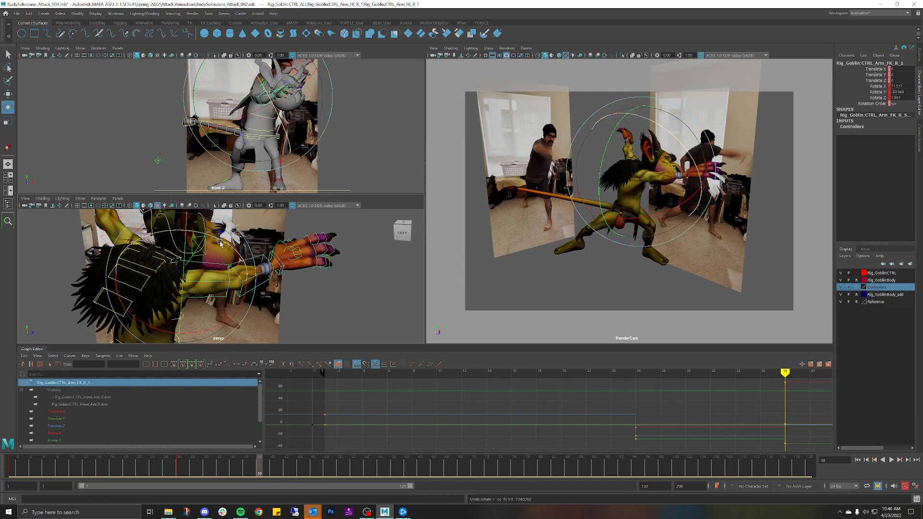
pyautogui.click(346, 243)
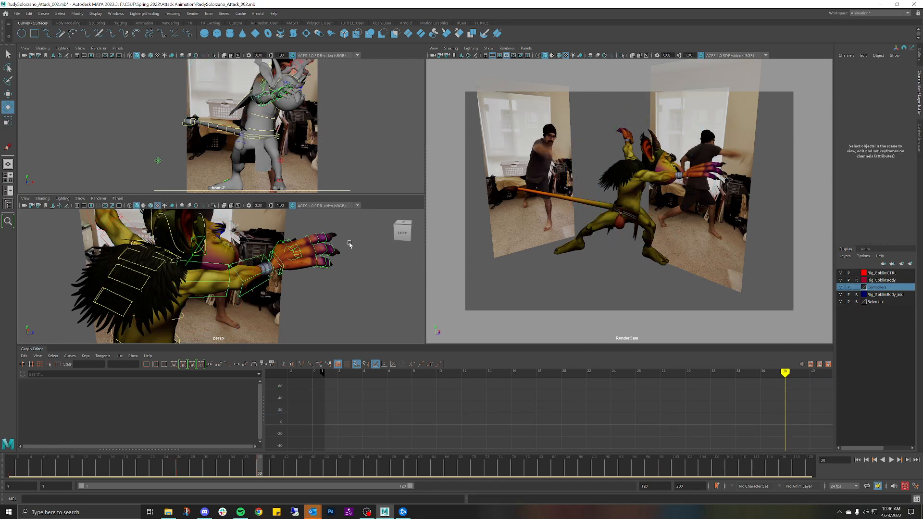
# - Try two Y rotations on the right forearm FK control (Arm_FK_R_2) at frame 38, undoing each one
pyautogui.click(242, 283)
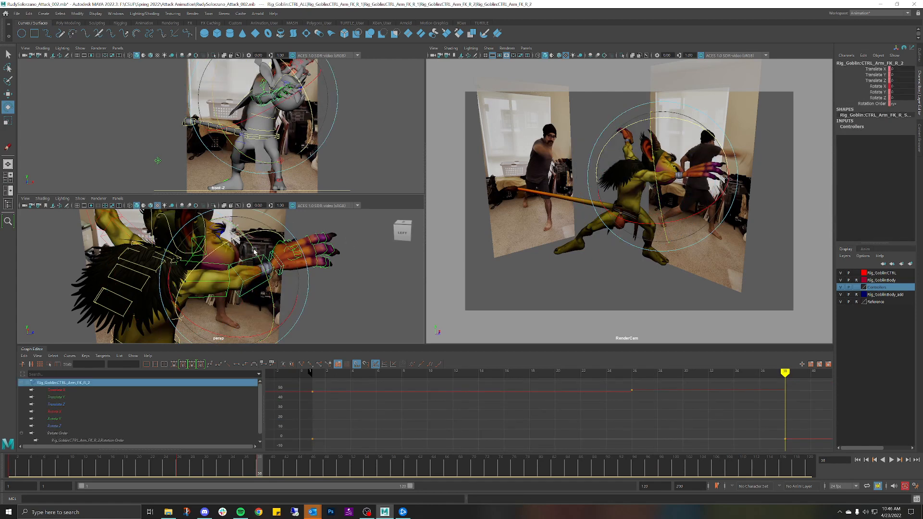
pyautogui.moveTo(254, 251); pyautogui.dragTo(250, 208)
pyautogui.hotkey('ctrl', 'z')
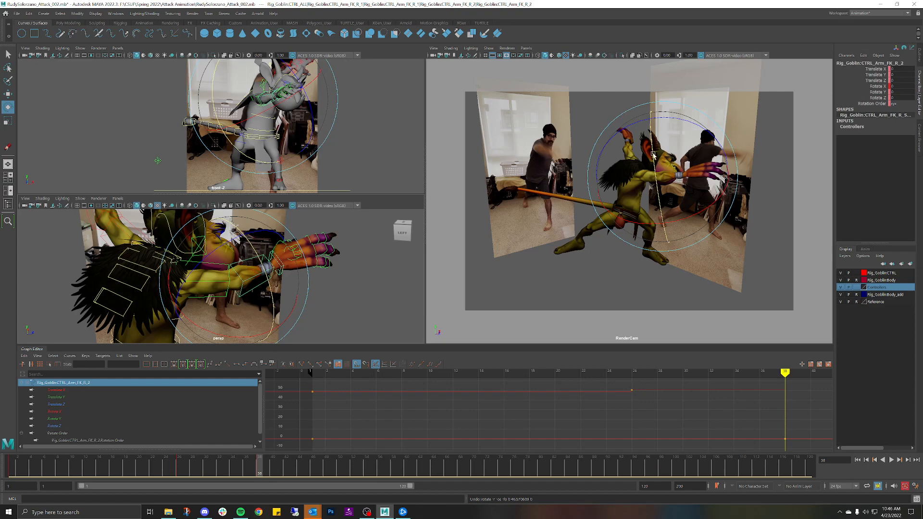
pyautogui.scroll(5, 319, 251)
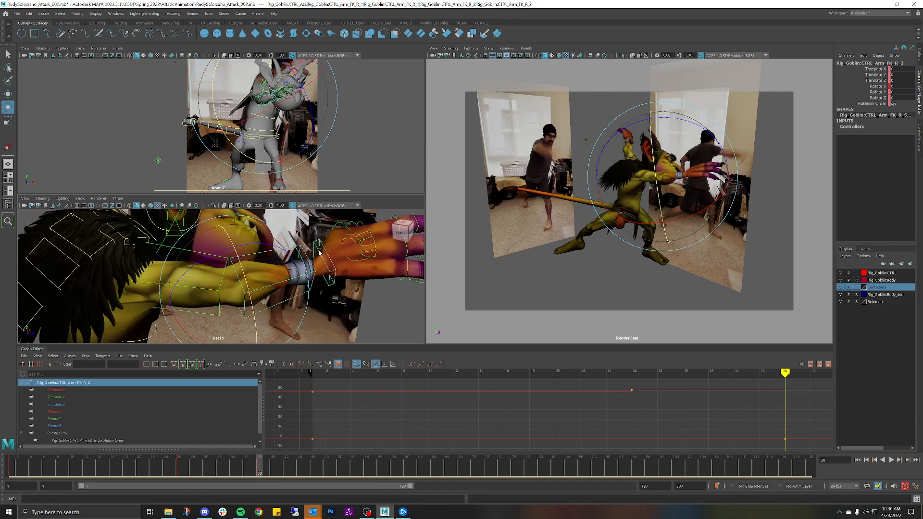
pyautogui.keyDown('alt'); pyautogui.moveTo(319, 251); pyautogui.dragTo(275, 249); pyautogui.keyUp('alt')
pyautogui.moveTo(215, 241); pyautogui.dragTo(214, 250)
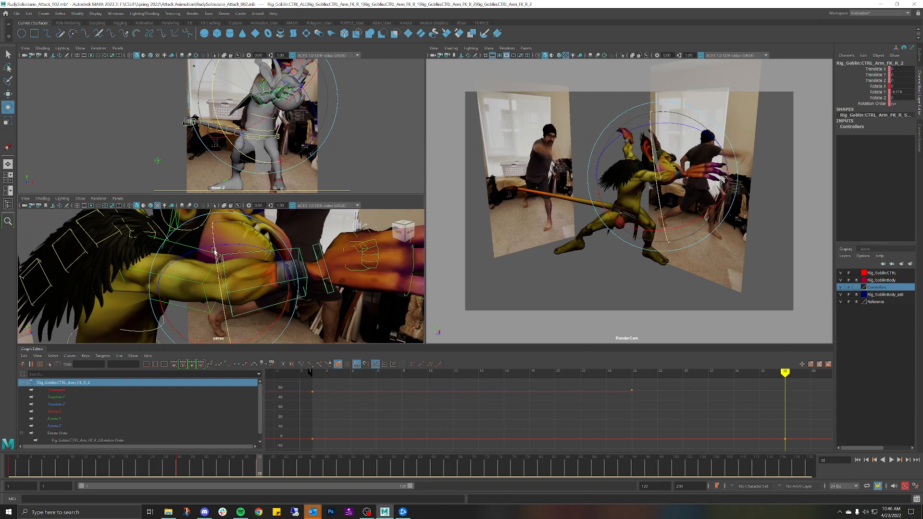
pyautogui.hotkey('ctrl', 'z')
pyautogui.scroll(-4, 278, 245)
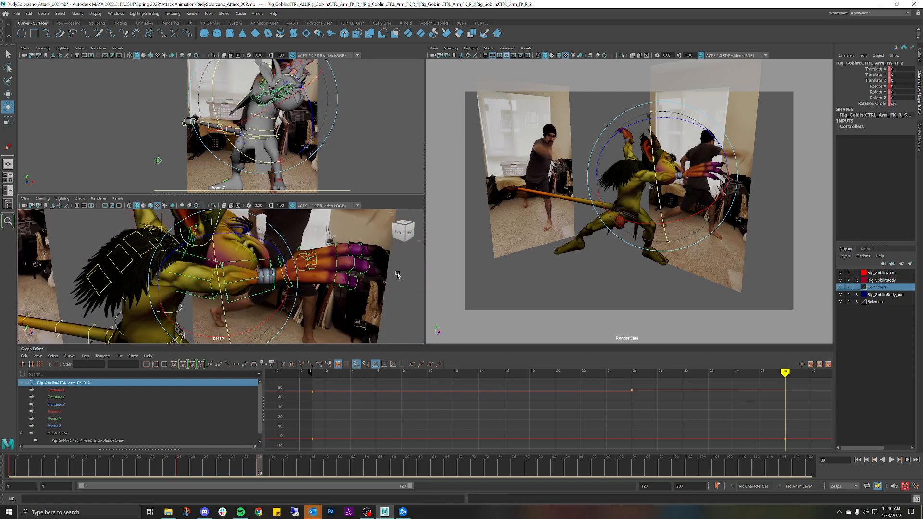
# - Reset the right-hand FK control's Rotate Z to 0, rotate the hand back toward the reference pose, and key it at frame 38
pyautogui.click(754, 135)
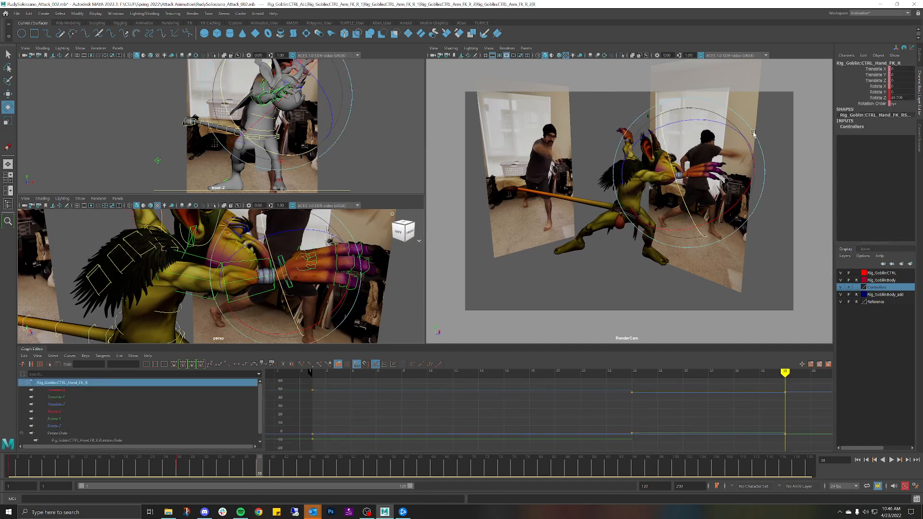
pyautogui.doubleClick(900, 99)
pyautogui.write('0')
pyautogui.press('Return')
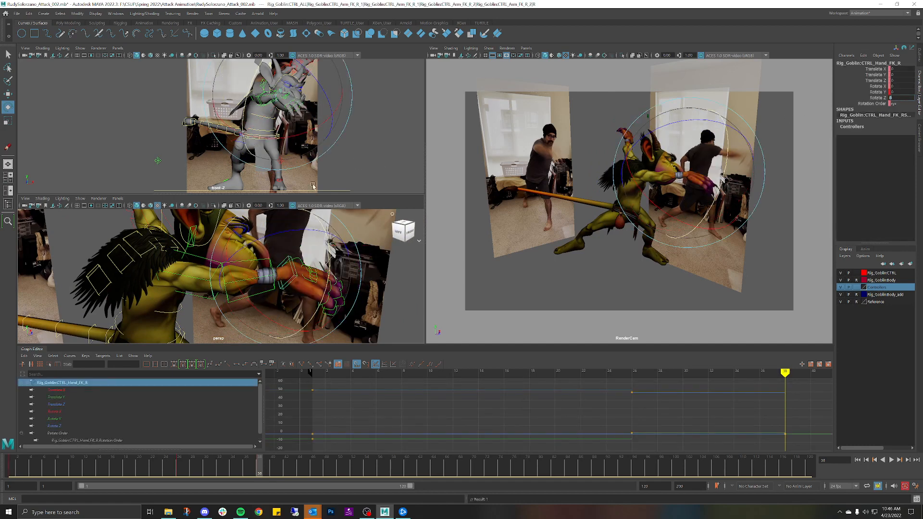
pyautogui.moveTo(289, 234); pyautogui.dragTo(251, 251)
pyautogui.press('s')
# - Rotate the right hand to about -23 degrees in Y, adjust its X roll slightly, key it at frame 38, and deselect it
pyautogui.moveTo(685, 135); pyautogui.dragTo(688, 166)
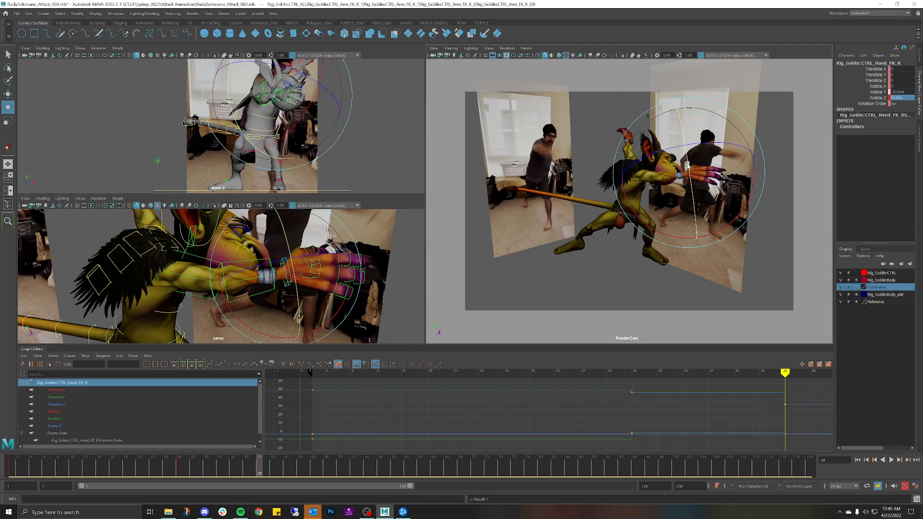
pyautogui.press('s')
pyautogui.moveTo(753, 182); pyautogui.dragTo(739, 147)
pyautogui.press('s')
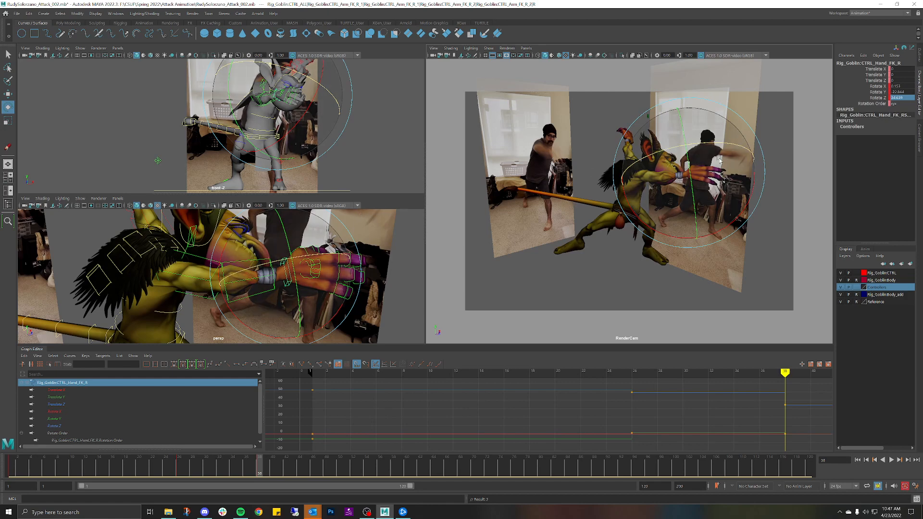
pyautogui.click(684, 155)
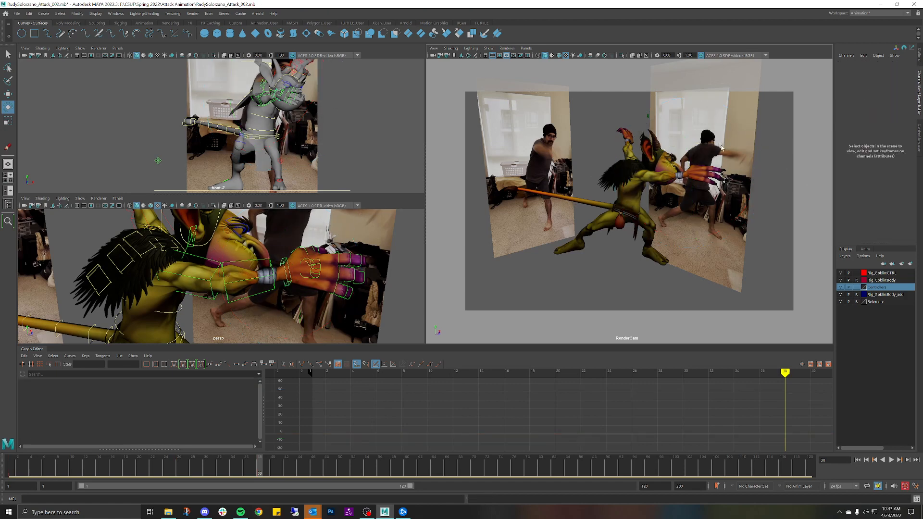
# - Try a short Grease Pencil stroke over the reference actor's outstretched hand in the RenderCam view, delete the drawing, and close the tool
pyautogui.click(476, 56)
pyautogui.click(295, 222)
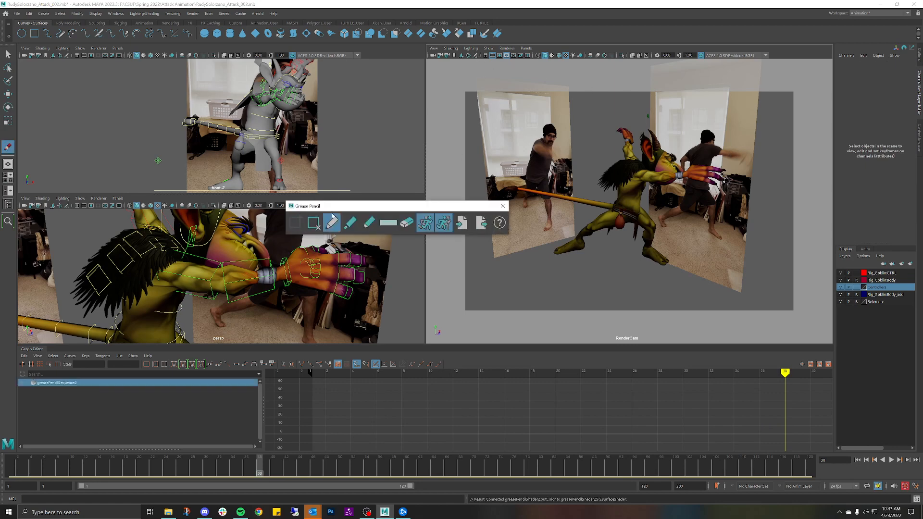
pyautogui.click(721, 148)
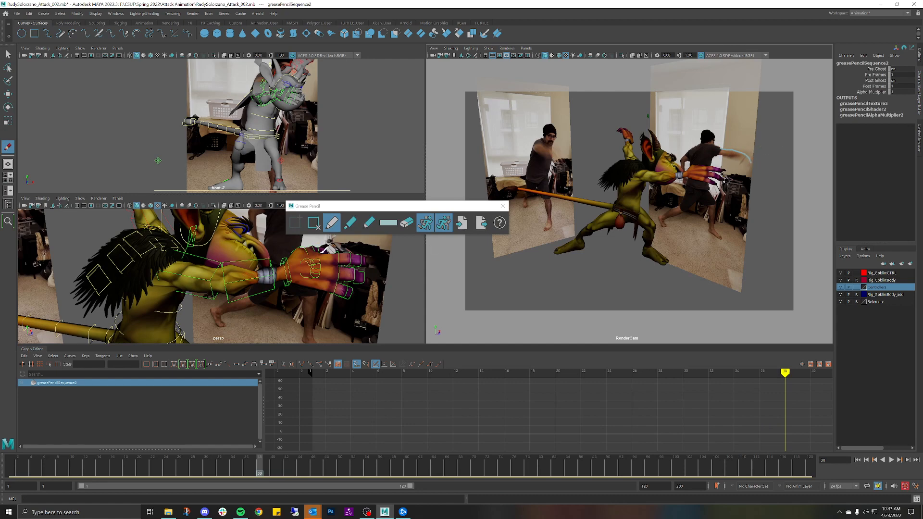
pyautogui.click(320, 229)
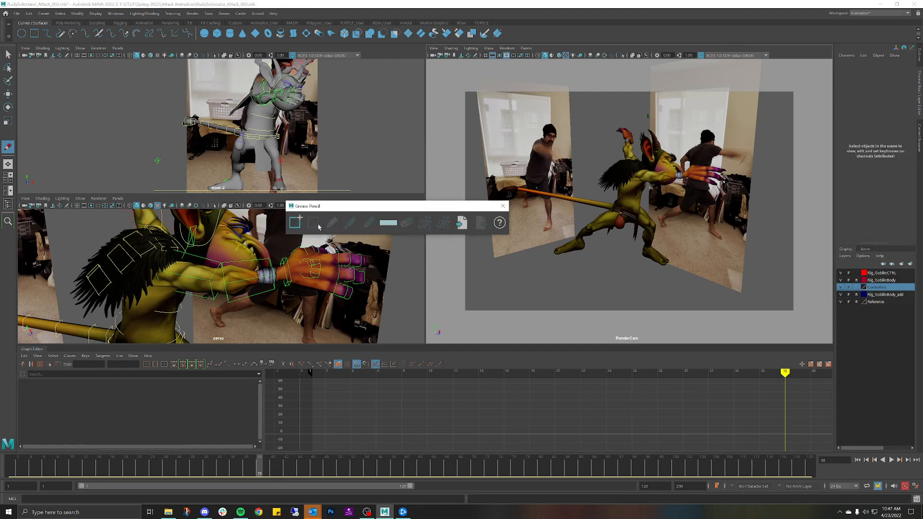
pyautogui.click(503, 206)
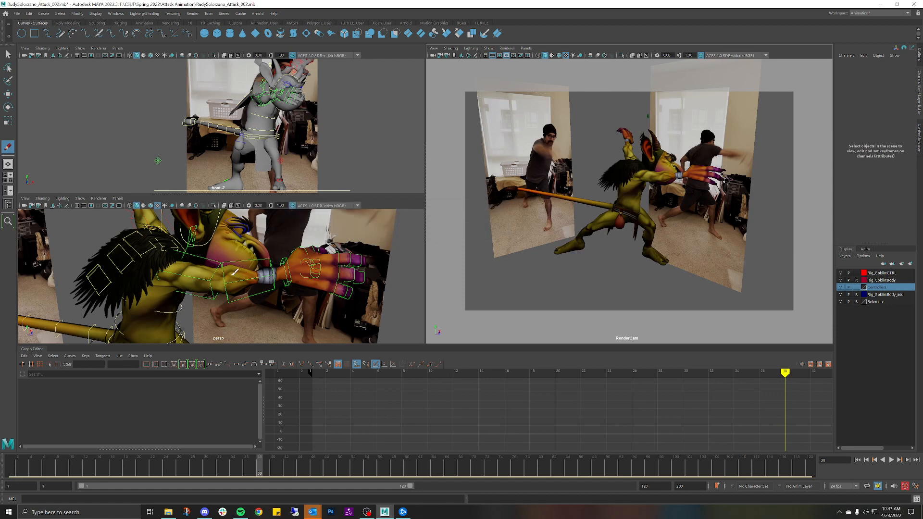
# - Bend the right forearm upward in X with Arm_FK_R_2 at frame 38, and counter-rotate the right hand FK control in X
pyautogui.press('q')
pyautogui.click(247, 263)
pyautogui.press('e')
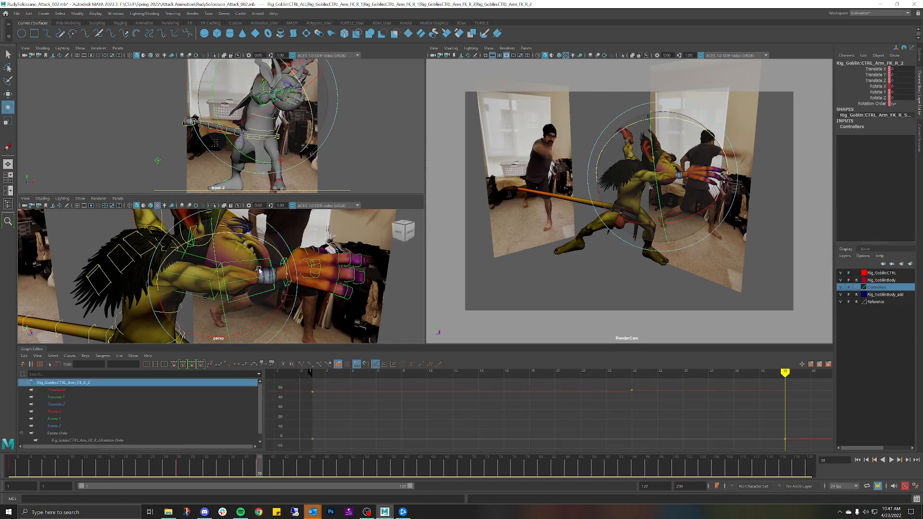
pyautogui.moveTo(275, 313); pyautogui.dragTo(285, 293)
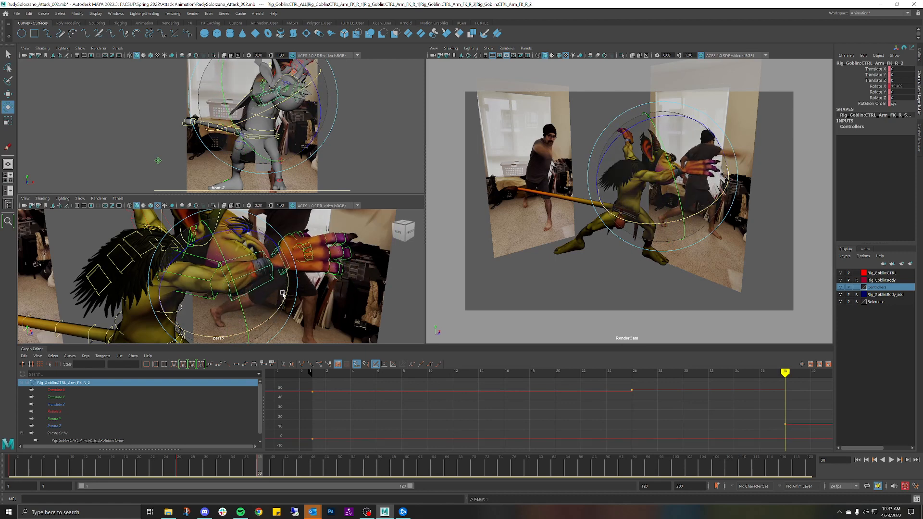
pyautogui.click(303, 269)
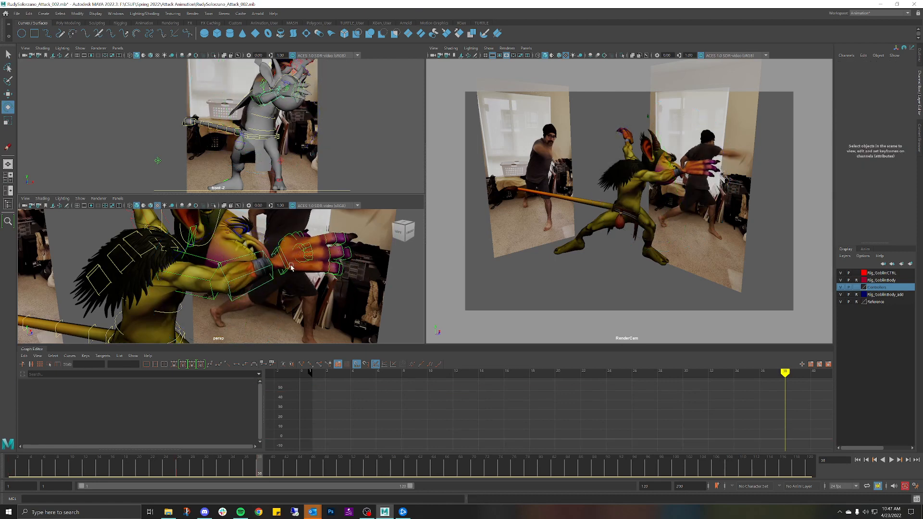
pyautogui.click(291, 267)
pyautogui.moveTo(268, 328); pyautogui.dragTo(254, 321)
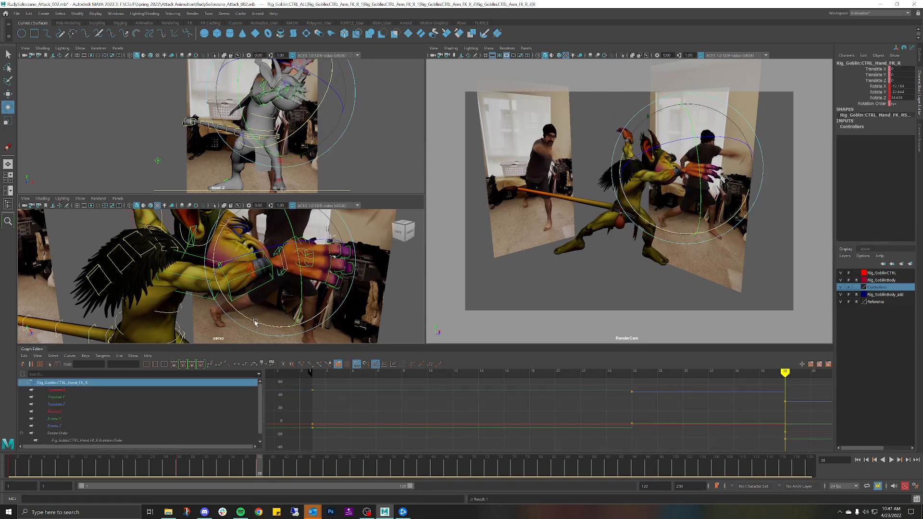
# - Rotate the right upper-arm FK control (Arm_FK_R_1) at frame 38 to reposition the whole arm and angle the hand lower
pyautogui.click(190, 275)
pyautogui.moveTo(190, 275); pyautogui.dragTo(210, 246)
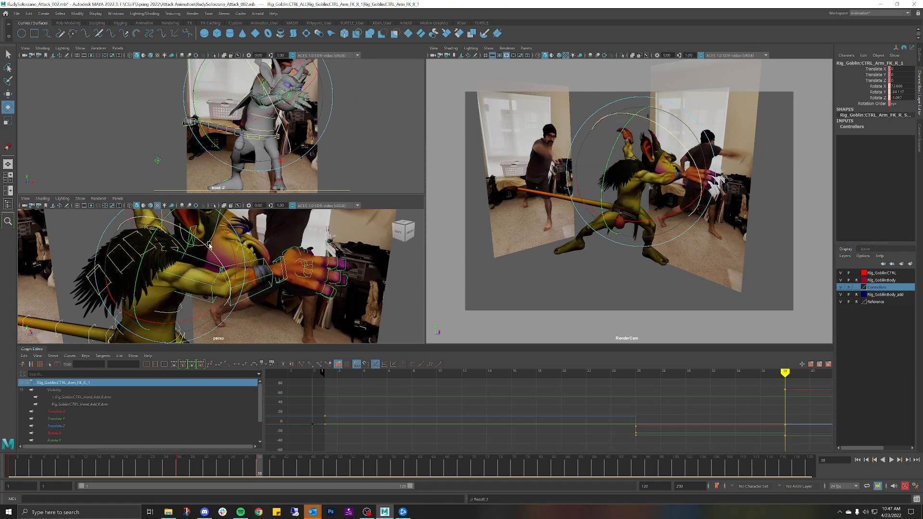
pyautogui.moveTo(648, 110); pyautogui.dragTo(601, 144)
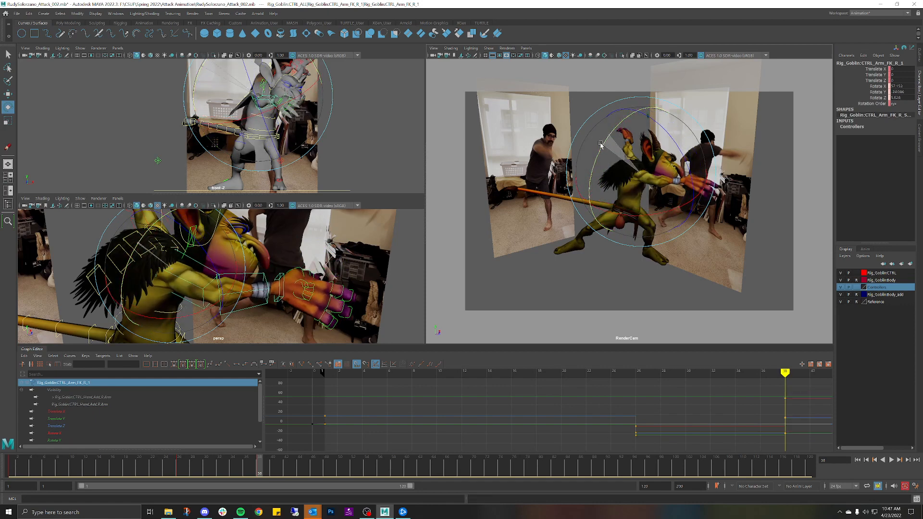
pyautogui.scroll(-6, 332, 265)
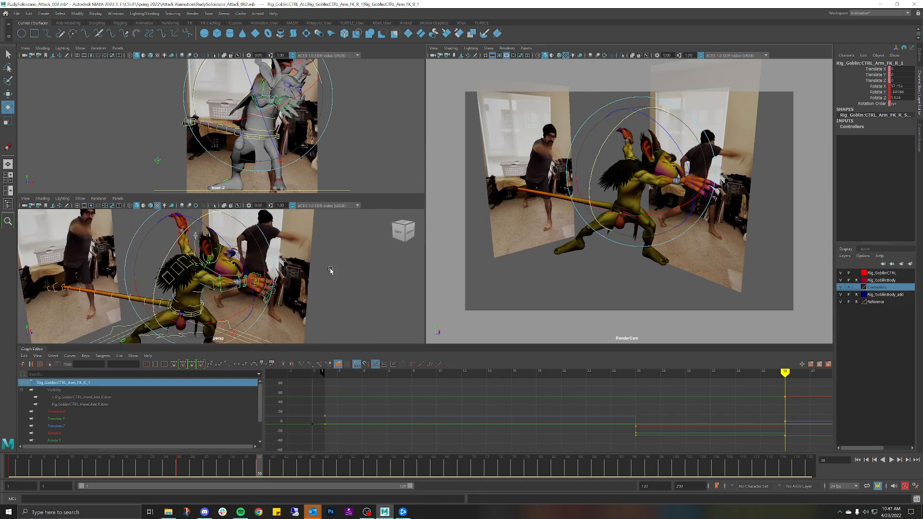
pyautogui.keyDown('alt'); pyautogui.moveTo(305, 269); pyautogui.dragTo(328, 260); pyautogui.keyUp('alt')
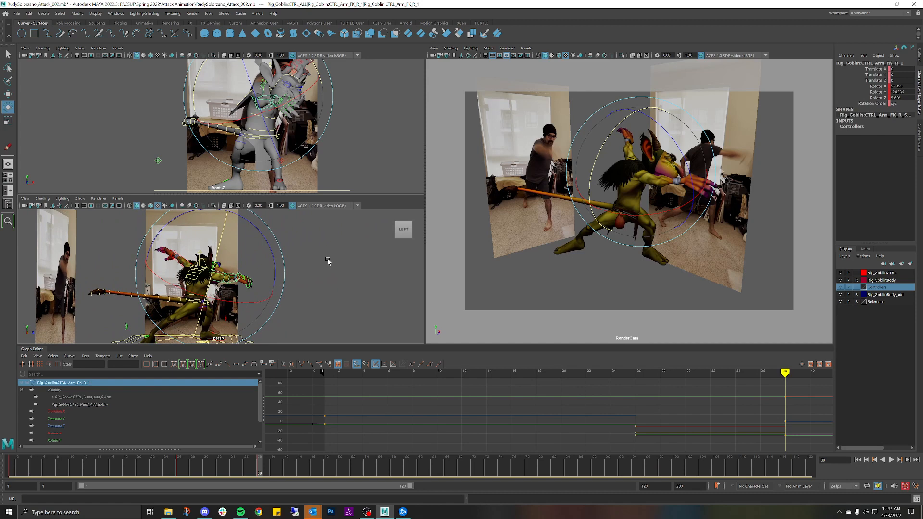
# - Switch the perspective viewport to the left view, frame the goblin over the side reference, and deselect the arm control
pyautogui.press('space')
pyautogui.moveTo(321, 261); pyautogui.dragTo(306, 251)
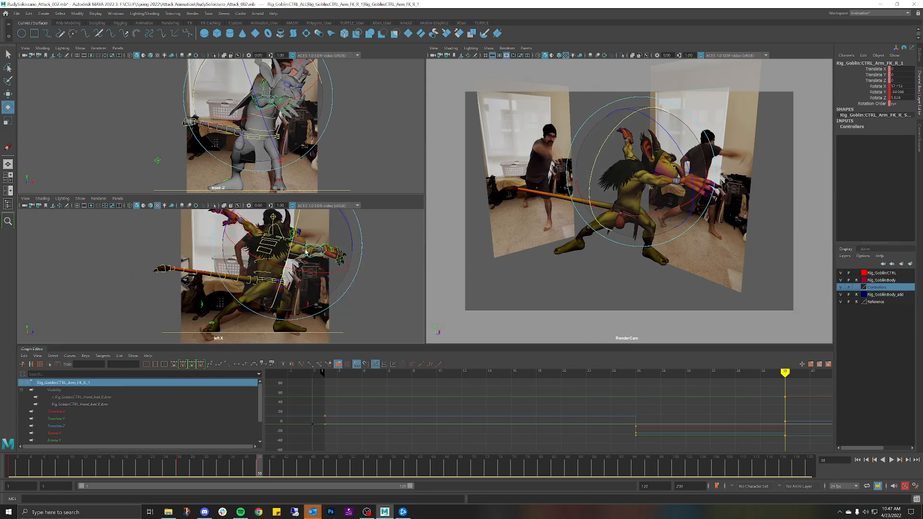
pyautogui.keyDown('alt'); pyautogui.moveTo(321, 247); pyautogui.dragTo(282, 262, button='middle'); pyautogui.keyUp('alt')
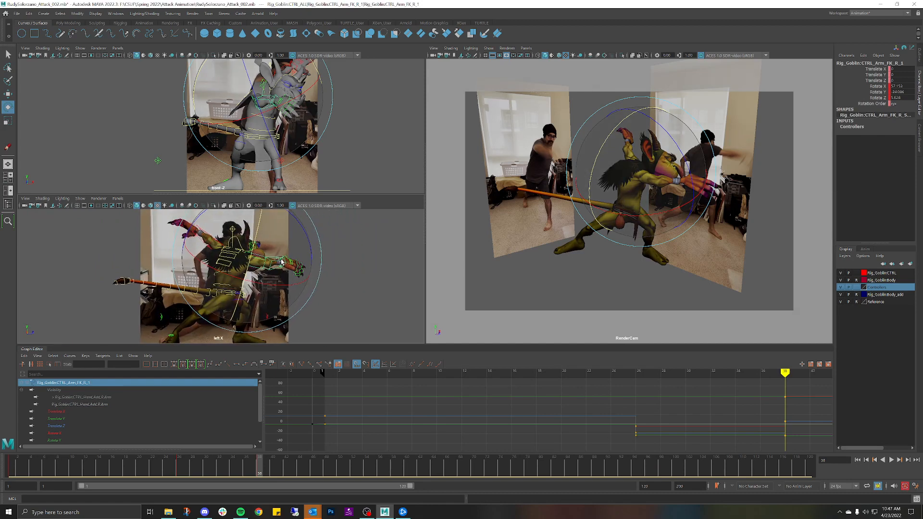
pyautogui.click(332, 267)
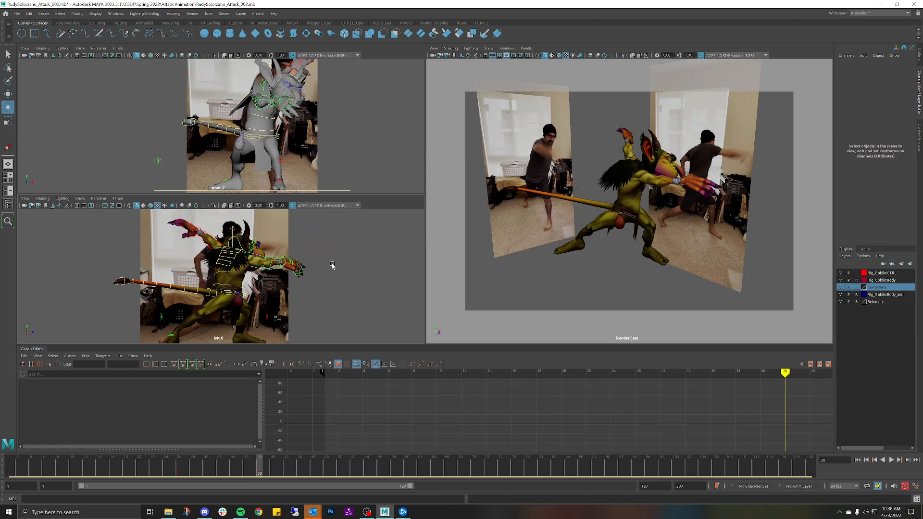
# - Hide the Rig_GoblinCTRL, Rig_GoblinBody and Rig_GoblinBody_add layers to leave only the reference footage showing
pyautogui.click(841, 280)
pyautogui.click(841, 281)
pyautogui.click(841, 272)
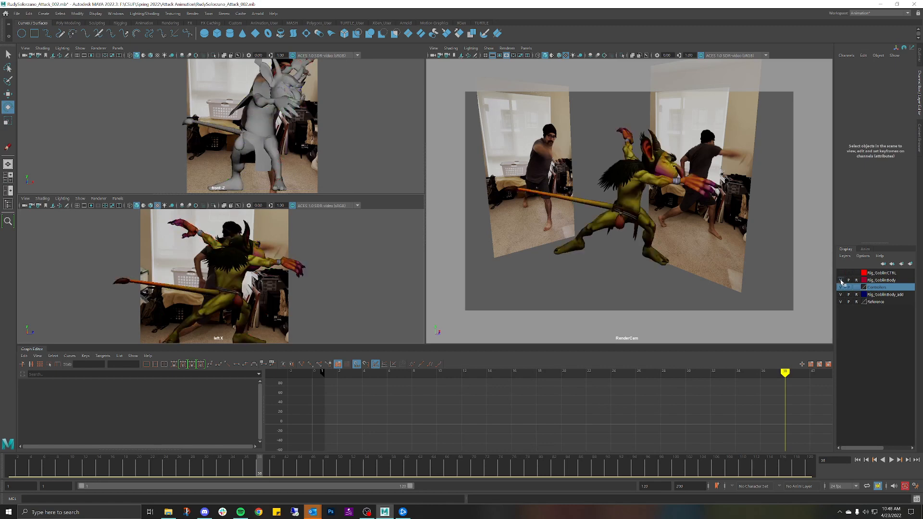
pyautogui.click(841, 280)
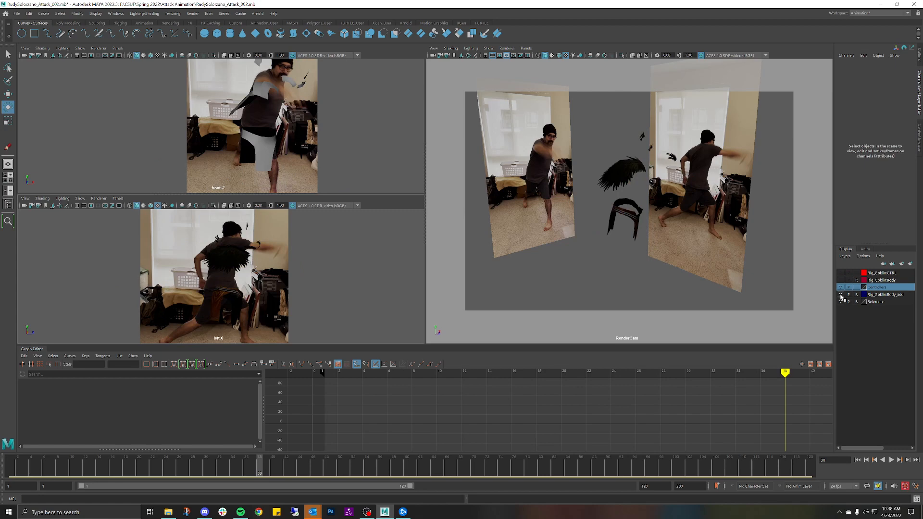
pyautogui.click(841, 295)
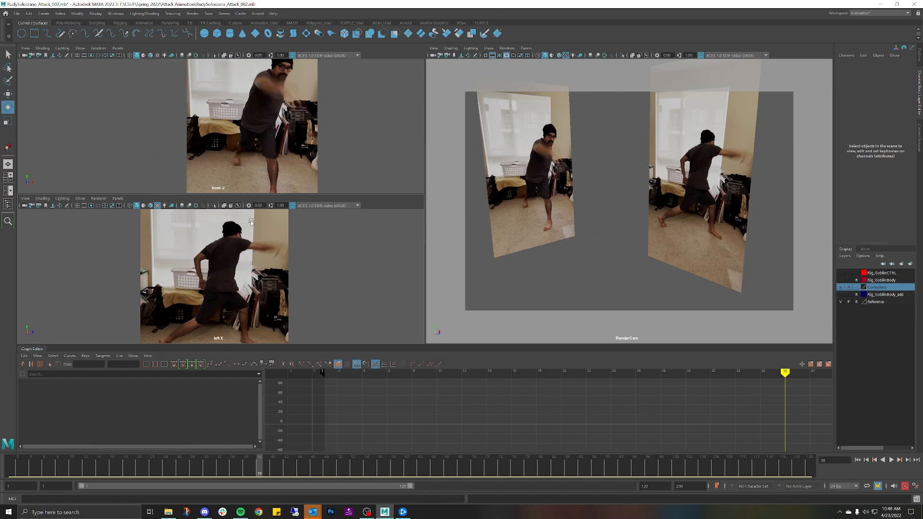
# - Draw a Grease Pencil line of action from the reference actor's head to the back foot in the left view, replacing the first attempt
pyautogui.click(67, 205)
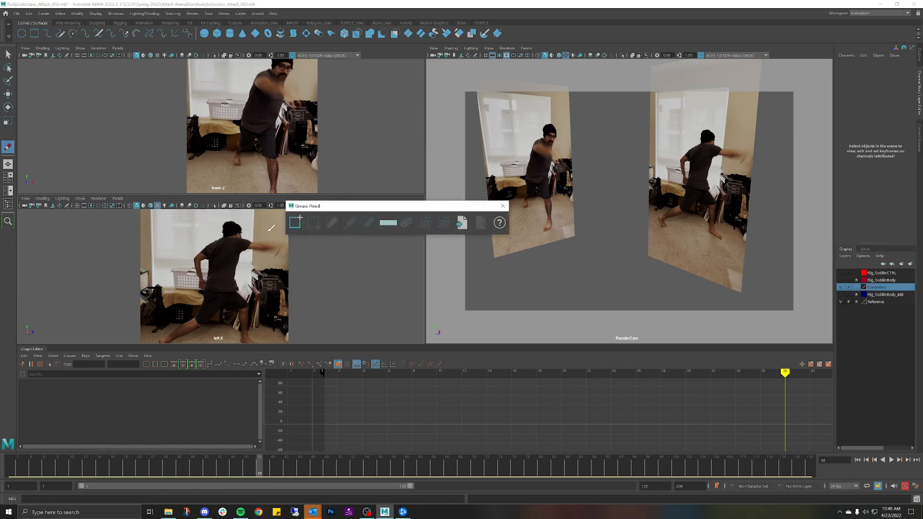
pyautogui.click(296, 222)
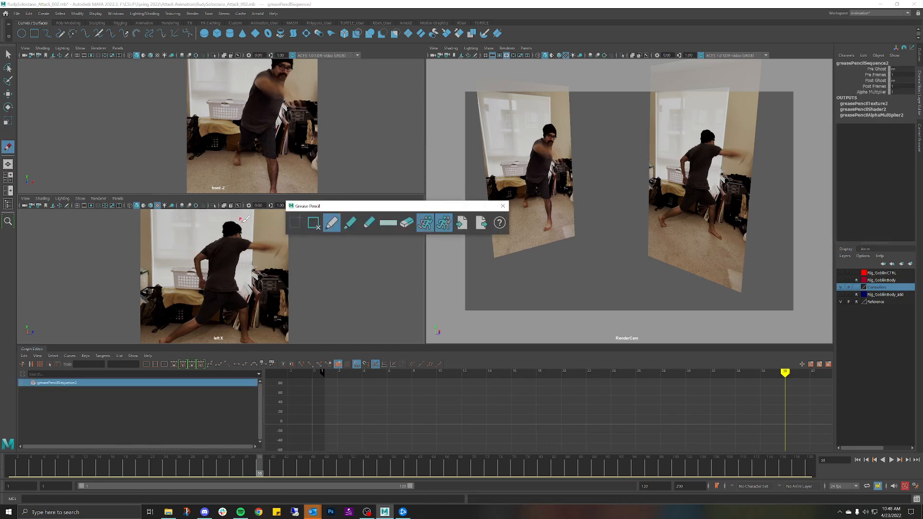
pyautogui.click(242, 222)
pyautogui.moveTo(231, 234)
pyautogui.mouseDown()
pyautogui.moveTo(203, 313)
pyautogui.moveTo(168, 338)
pyautogui.mouseUp()
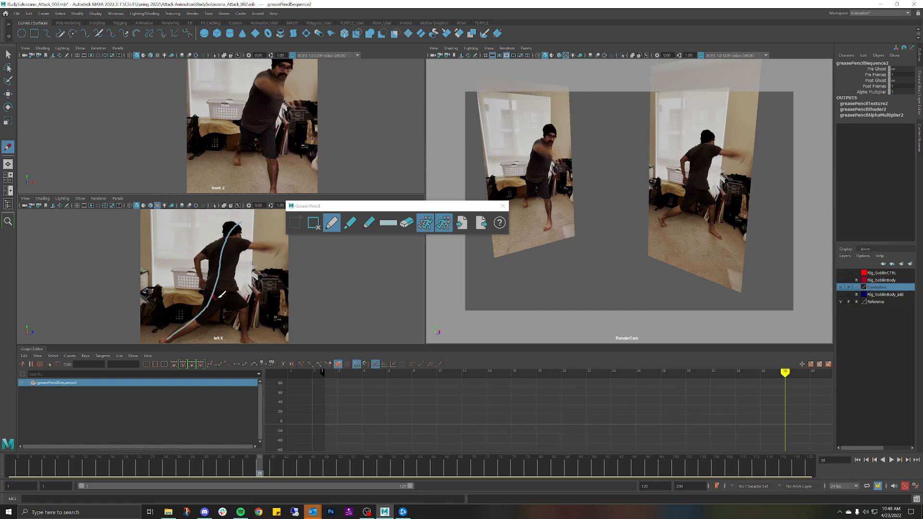
pyautogui.click(314, 224)
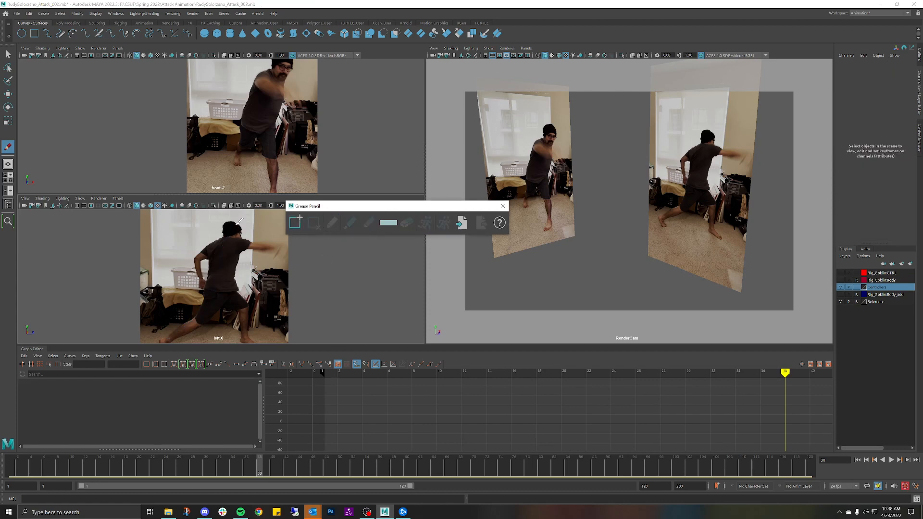
pyautogui.moveTo(237, 224)
pyautogui.mouseDown()
pyautogui.moveTo(208, 314)
pyautogui.moveTo(166, 342)
pyautogui.mouseUp()
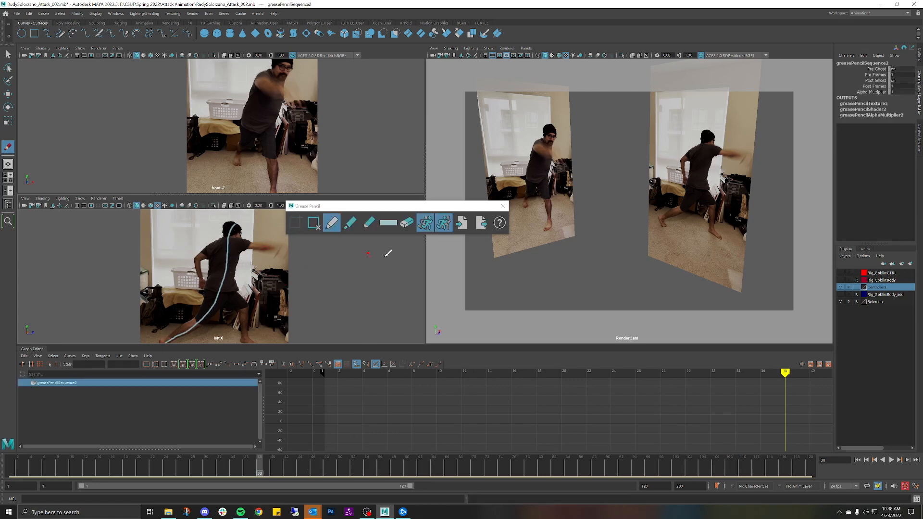
# - Show the Rig_GoblinCTRL, Rig_GoblinBody and Rig_GoblinBody_add layers again over the drawn line of action
pyautogui.click(841, 273)
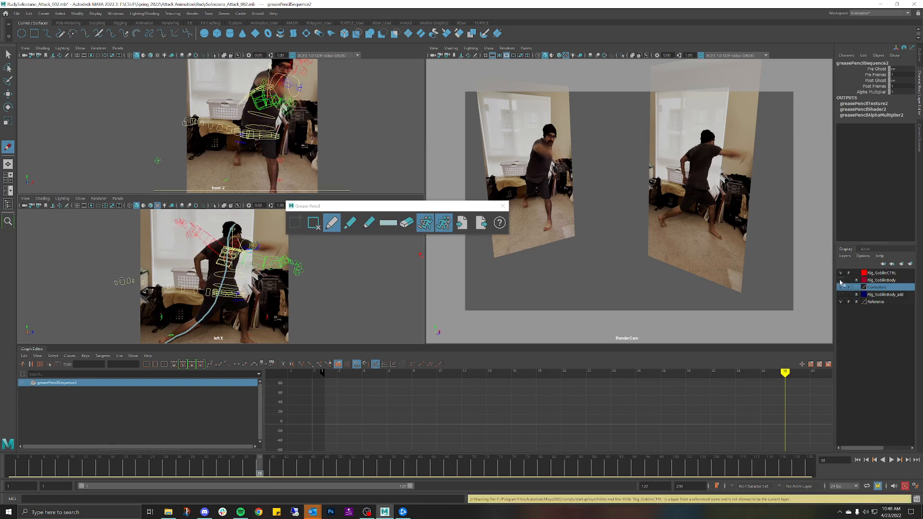
pyautogui.click(841, 280)
pyautogui.click(841, 294)
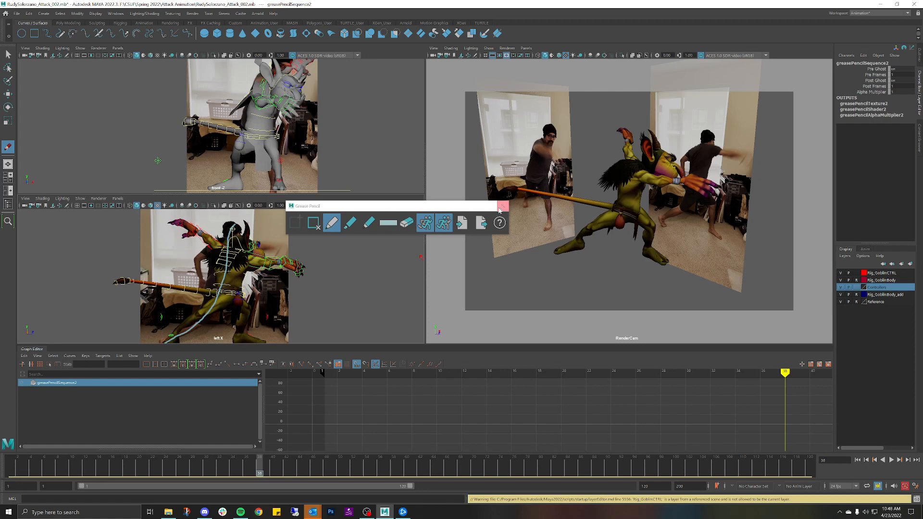
# - Close the Grease Pencil tools and select the goblin's first spine control in the left view
pyautogui.click(503, 206)
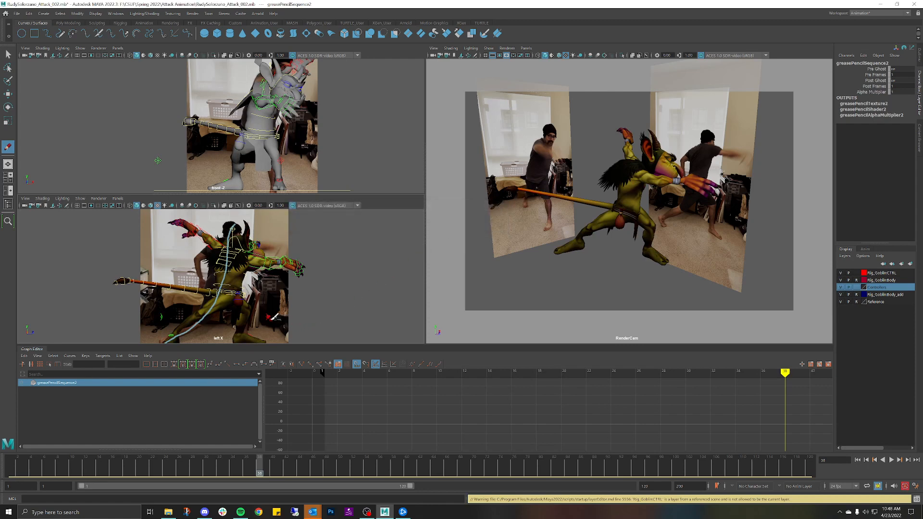
pyautogui.click(7, 56)
pyautogui.click(229, 288)
pyautogui.press('w')
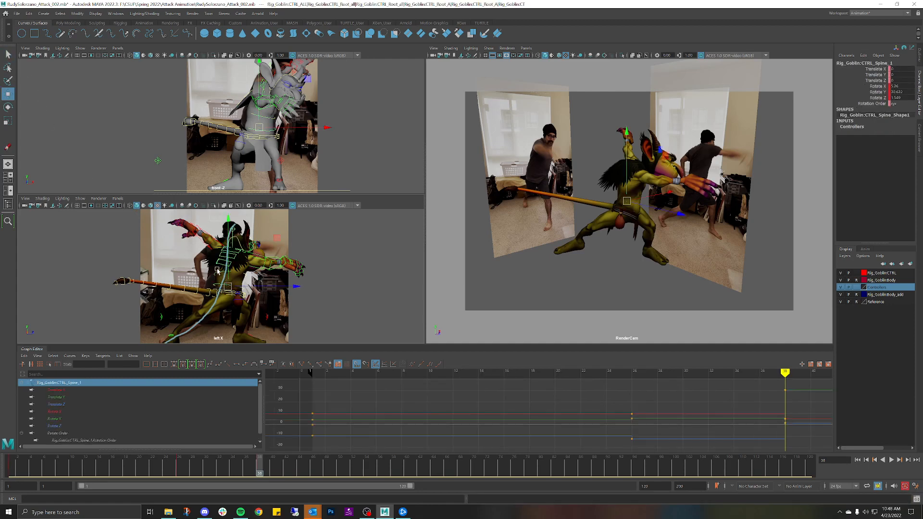
# - Try rotating the goblin's second spine control toward the drawn line of action, and undo the rotation
pyautogui.click(226, 262)
pyautogui.press('e')
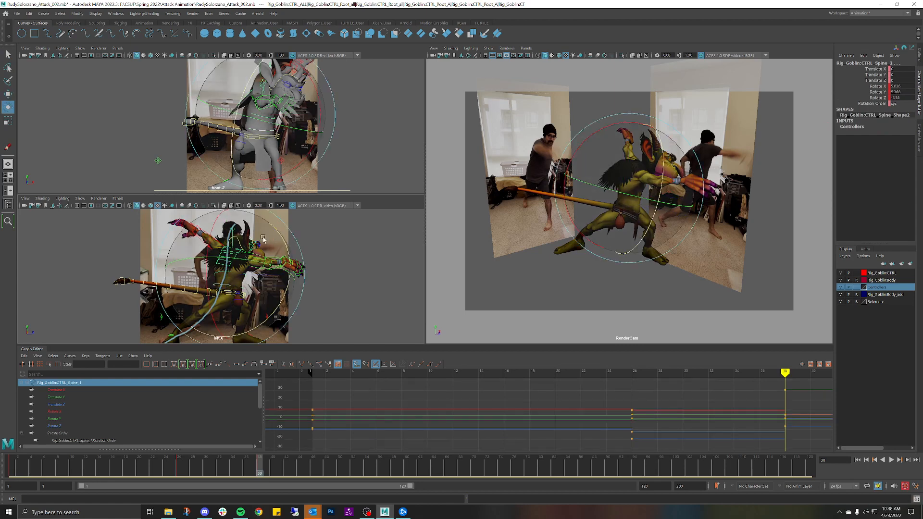
pyautogui.moveTo(286, 222); pyautogui.dragTo(290, 223)
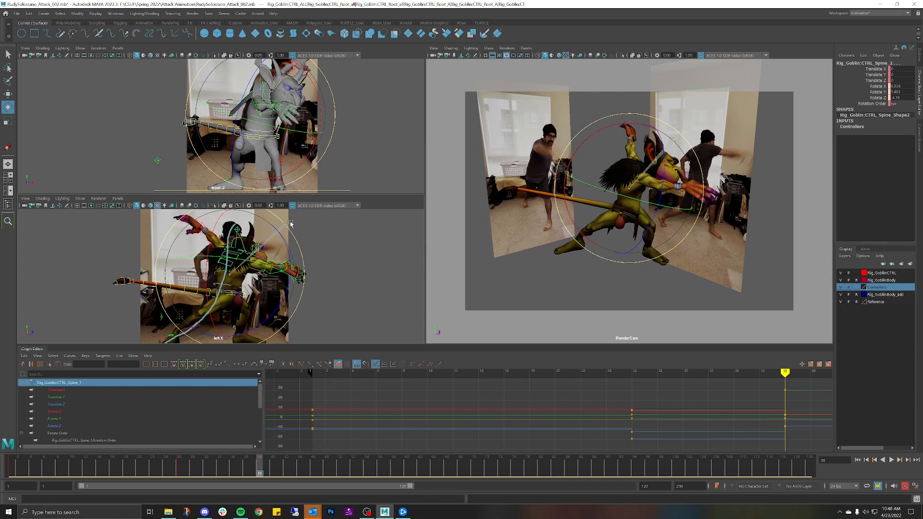
pyautogui.hotkey('ctrl', 'z')
pyautogui.hotkey('ctrl', 'z')
pyautogui.hotkey('ctrl', 'z')
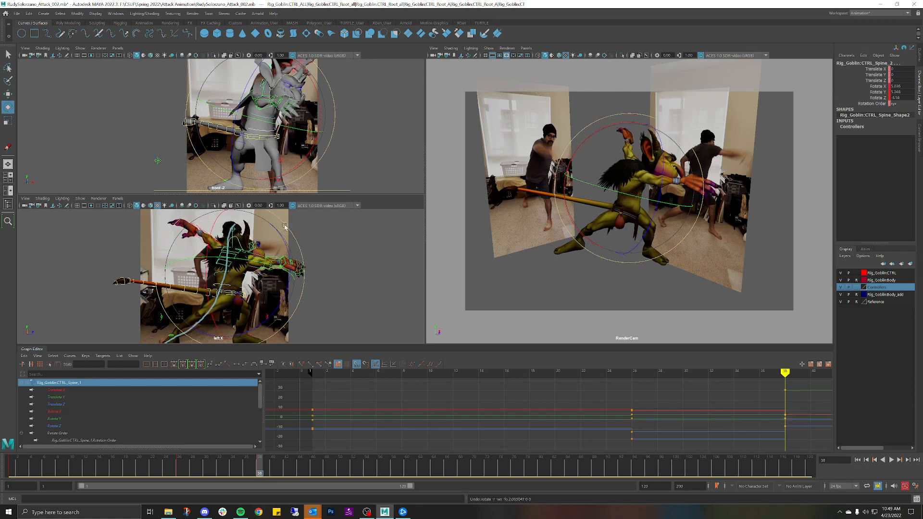
pyautogui.click(305, 227)
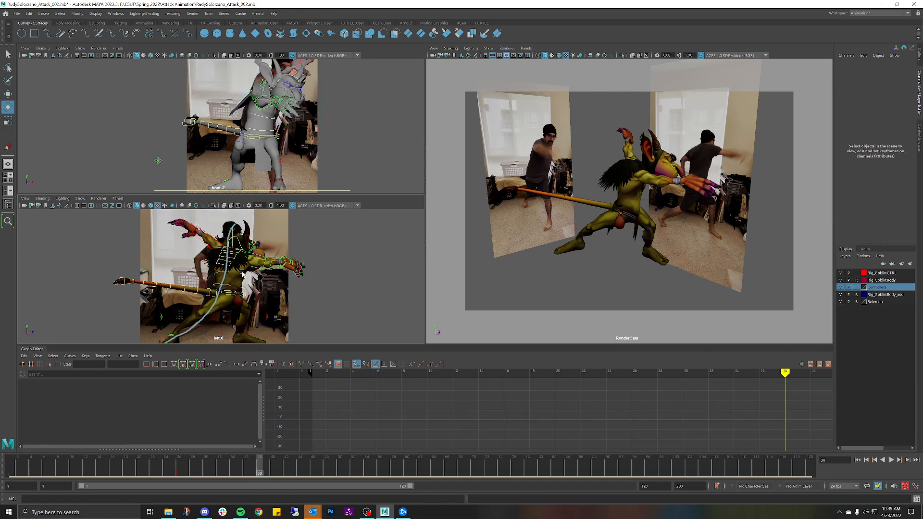
# - Rotate the second spine control at frame 38 so the torso follows the line of action in the left view
pyautogui.click(244, 274)
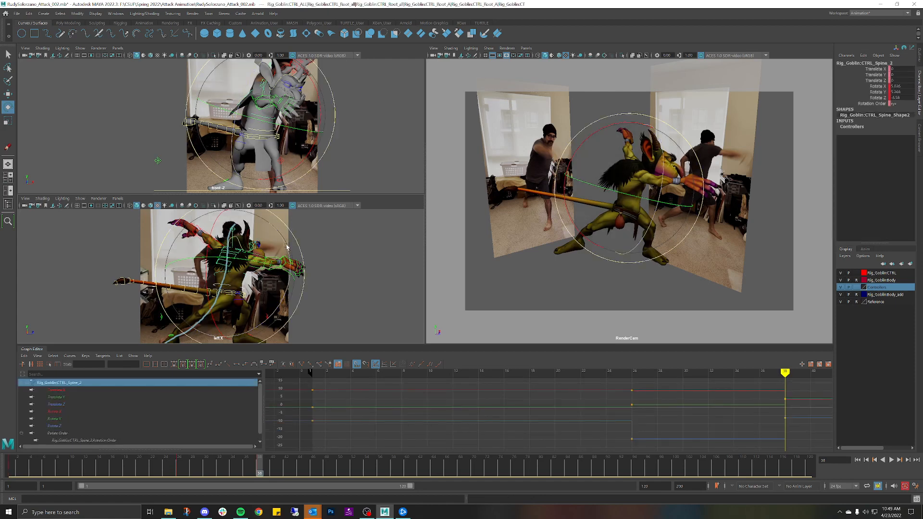
pyautogui.moveTo(288, 247); pyautogui.dragTo(291, 256)
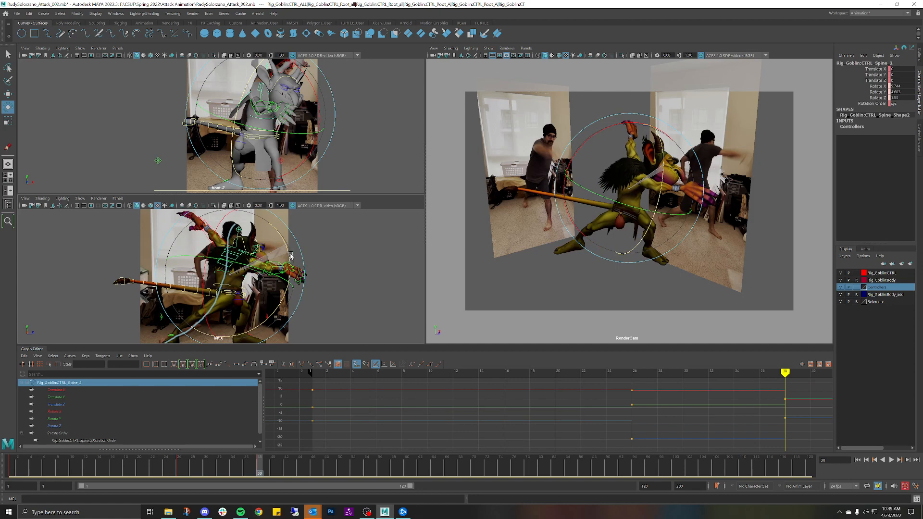
pyautogui.click(322, 223)
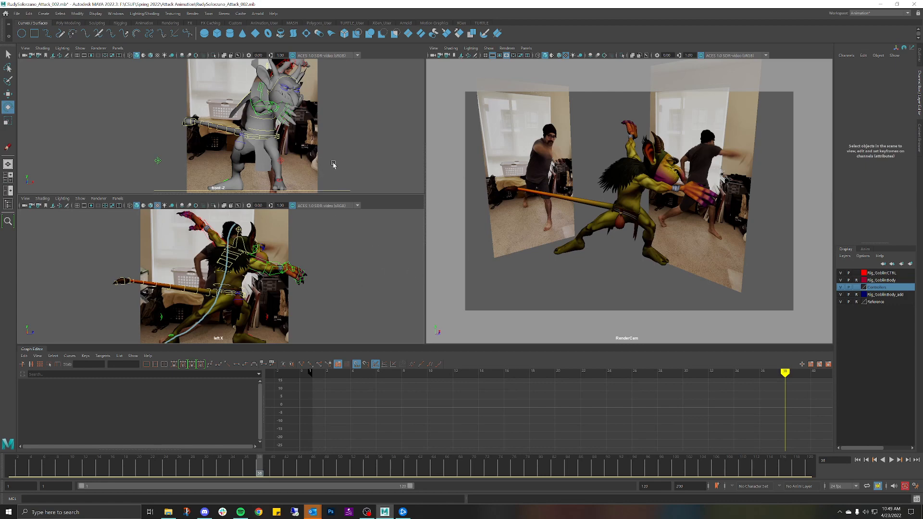
# - Switch the left-view viewport to the perspective view and select the goblin's right foot IK control
pyautogui.press('space')
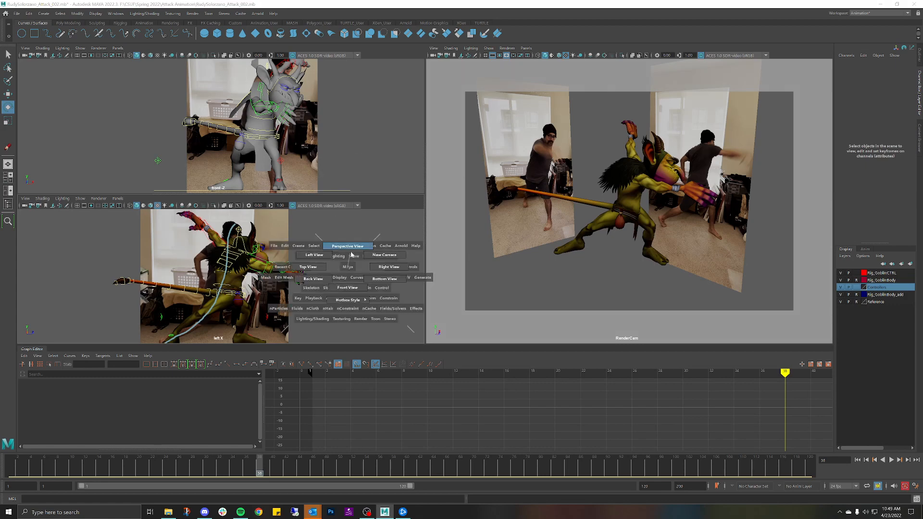
pyautogui.click(351, 254)
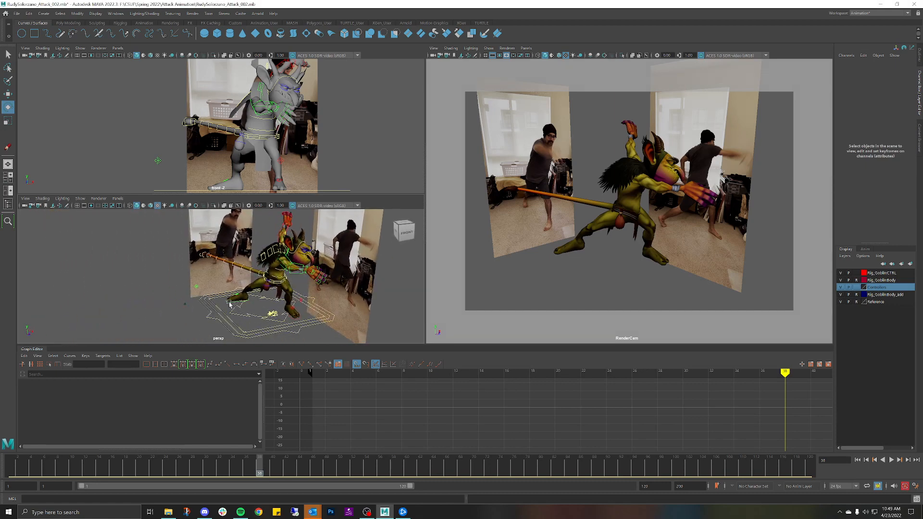
pyautogui.click(228, 304)
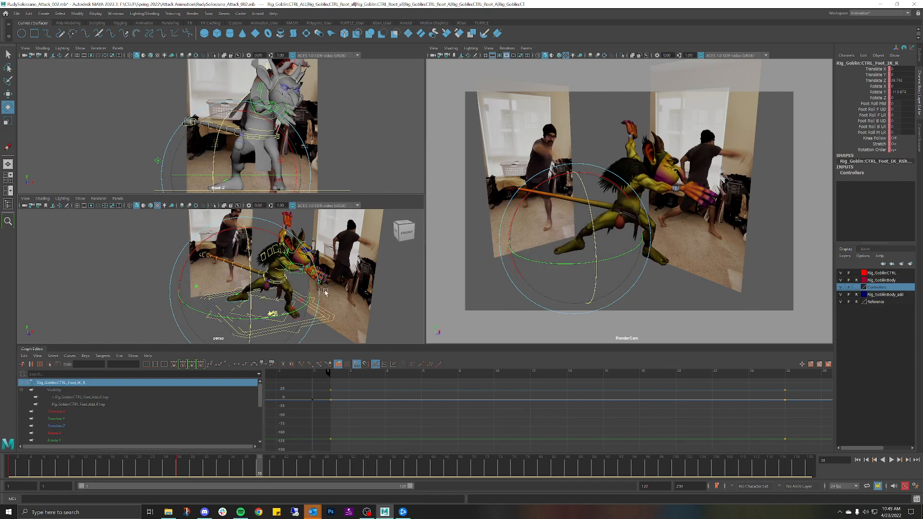
# - Try rotating the goblin's right foot IK control about its vertical axis, undo the rotation, and keep the control selected
pyautogui.keyDown('alt'); pyautogui.moveTo(322, 292); pyautogui.dragTo(338, 265, button='middle'); pyautogui.keyUp('alt')
pyautogui.scroll(5, 338, 265)
pyautogui.scroll(-5, 338, 265)
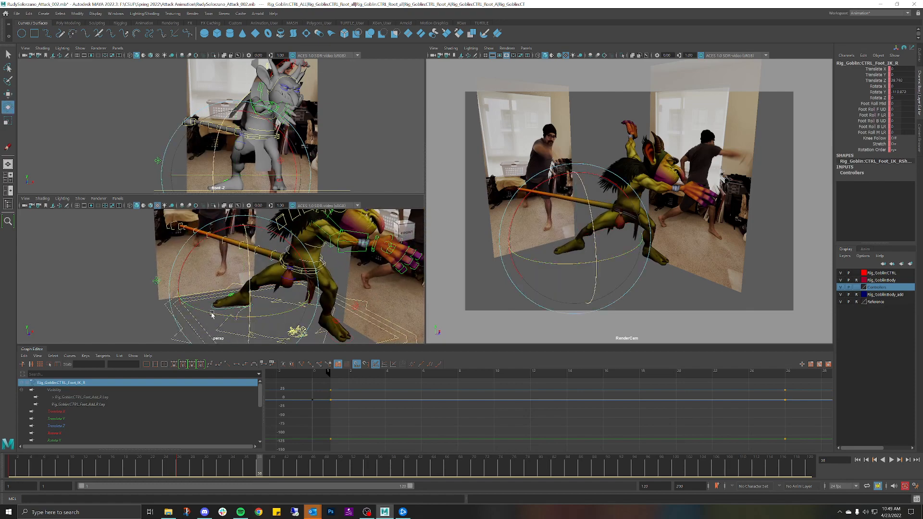
pyautogui.moveTo(211, 315); pyautogui.dragTo(345, 306)
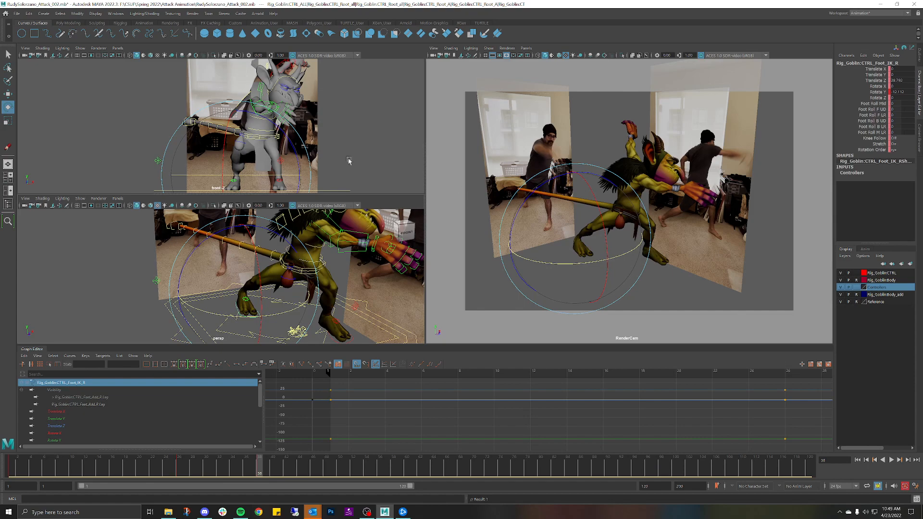
pyautogui.keyDown('alt'); pyautogui.moveTo(291, 266); pyautogui.dragTo(196, 304); pyautogui.keyUp('alt')
pyautogui.keyDown('alt'); pyautogui.moveTo(196, 305); pyautogui.dragTo(257, 228, button='middle'); pyautogui.keyUp('alt')
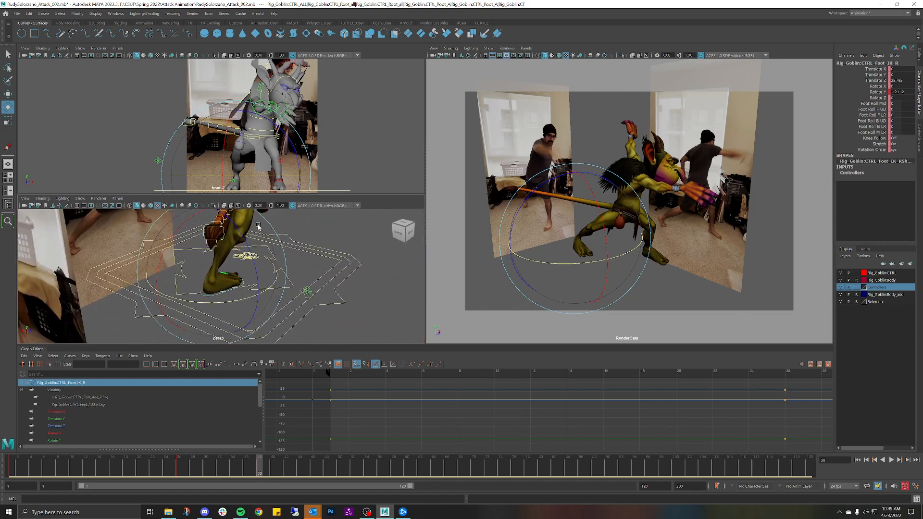
pyautogui.scroll(5, 250, 239)
pyautogui.keyDown('alt'); pyautogui.moveTo(250, 240); pyautogui.dragTo(189, 245); pyautogui.keyUp('alt')
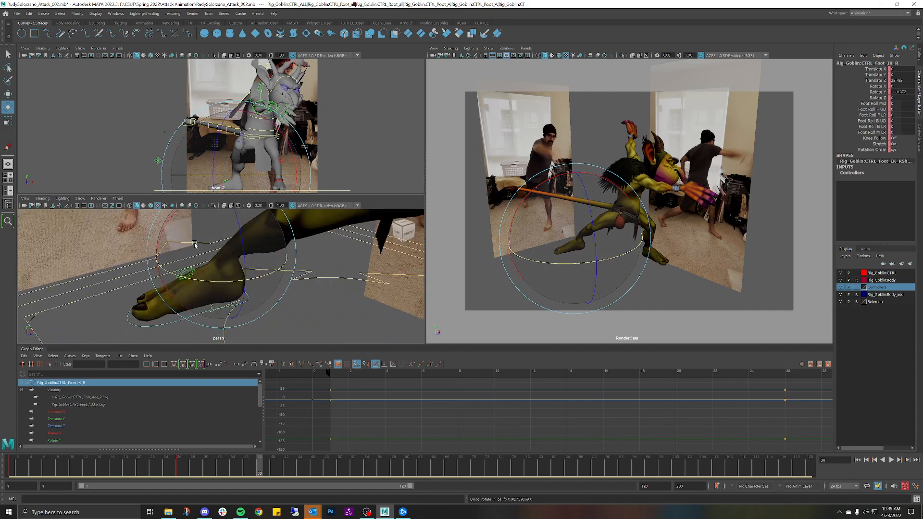
pyautogui.click(264, 283)
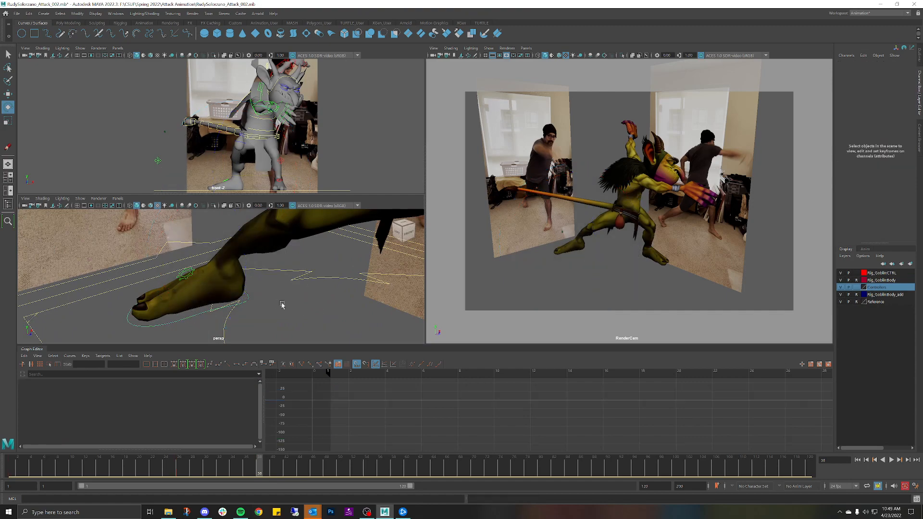
pyautogui.click(200, 315)
pyautogui.keyDown('alt'); pyautogui.moveTo(200, 315); pyautogui.dragTo(280, 307); pyautogui.keyUp('alt')
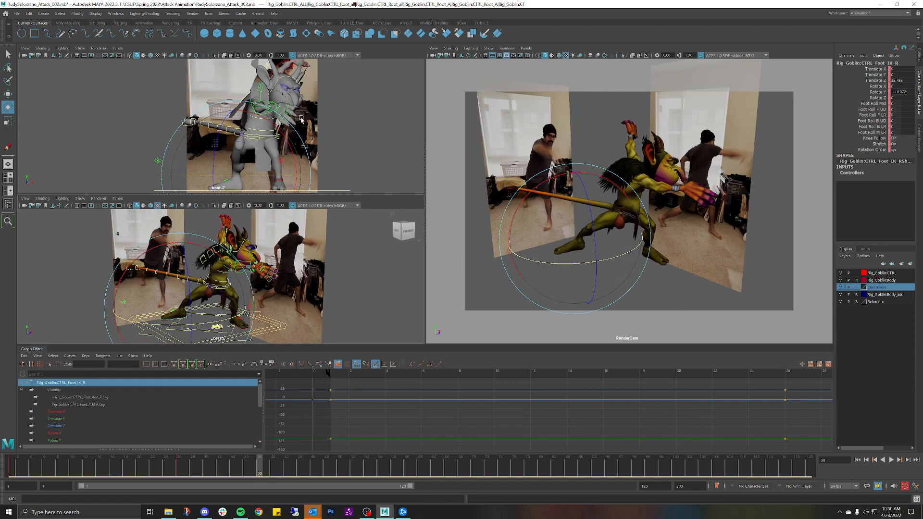
# - Save the scene as version 003 of the Attack file in Maya ASCII format in the Attack Animation folder
pyautogui.click(25, 14)
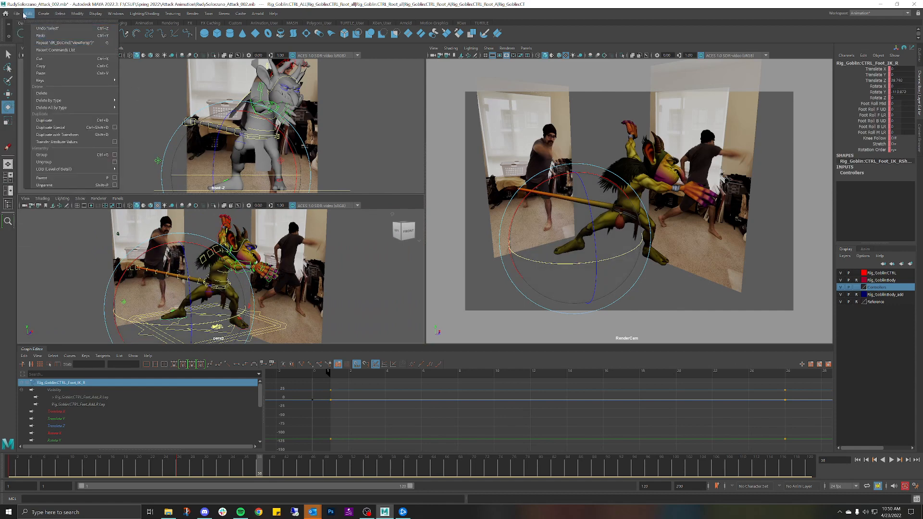
pyautogui.click(17, 14)
pyautogui.click(35, 50)
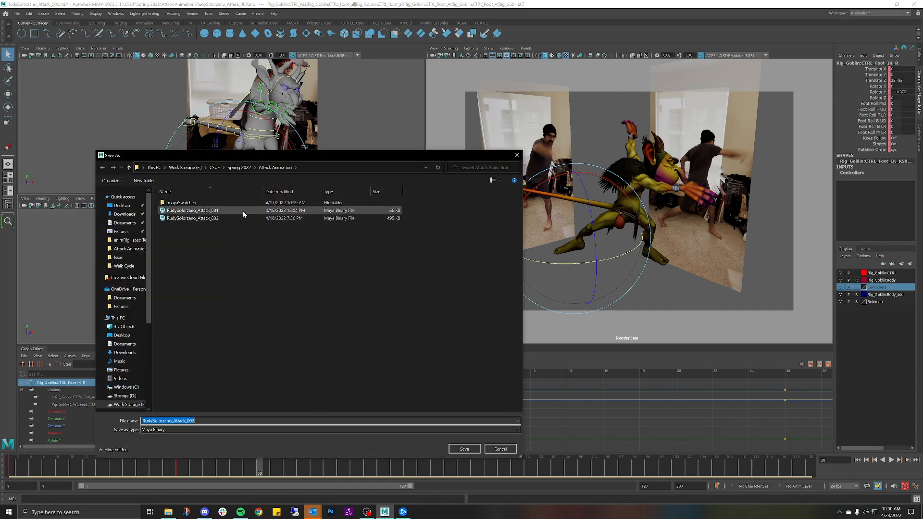
pyautogui.click(204, 219)
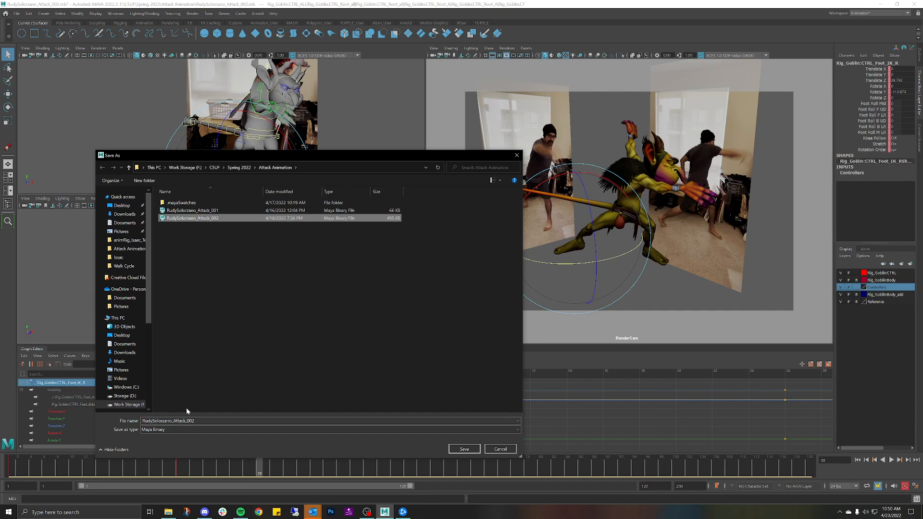
pyautogui.click(196, 420)
pyautogui.click(196, 421)
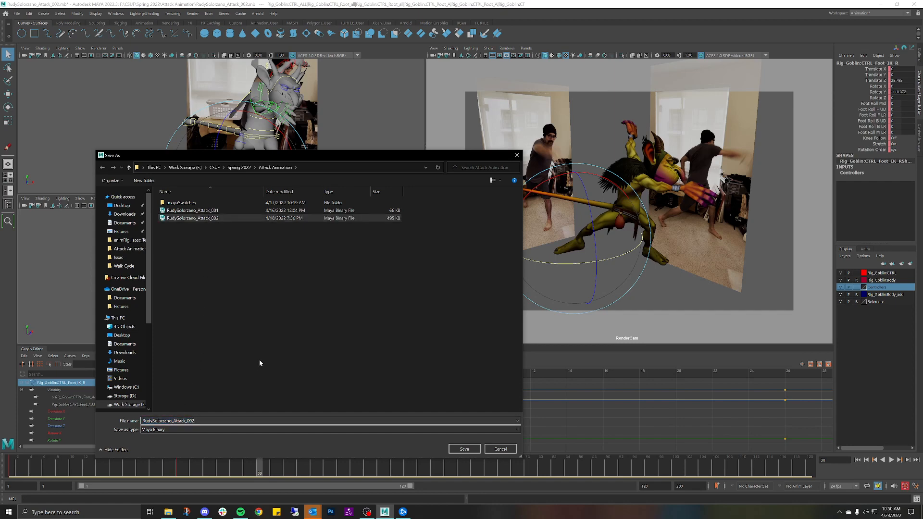
pyautogui.press('BackSpace')
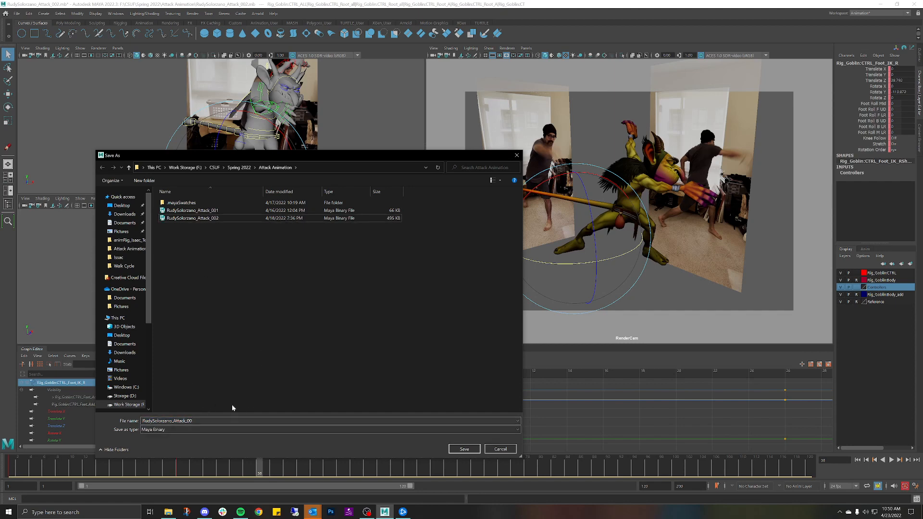
pyautogui.hotkey('ctrl', 'a')
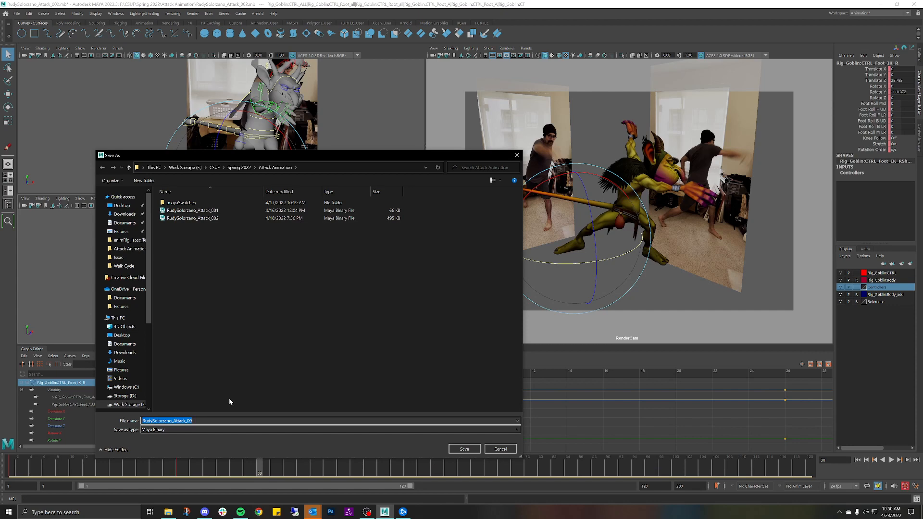
pyautogui.press('End')
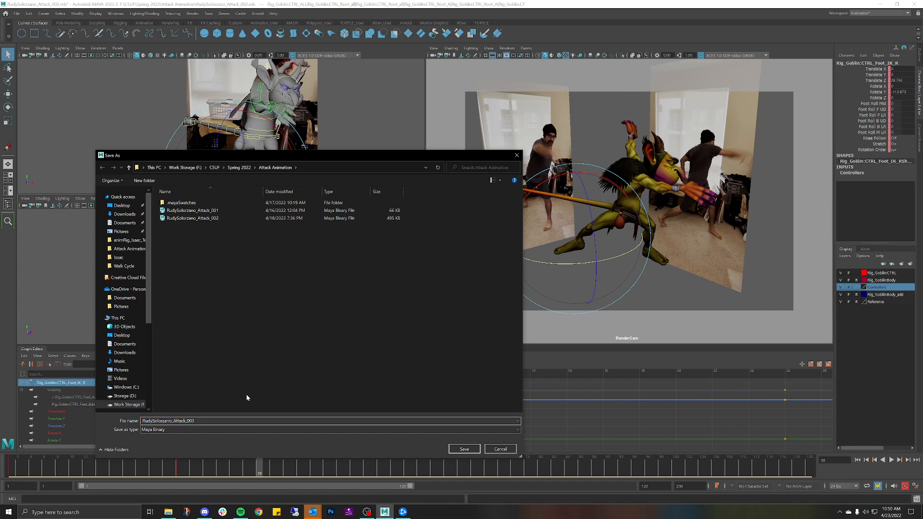
pyautogui.click(204, 429)
pyautogui.click(188, 435)
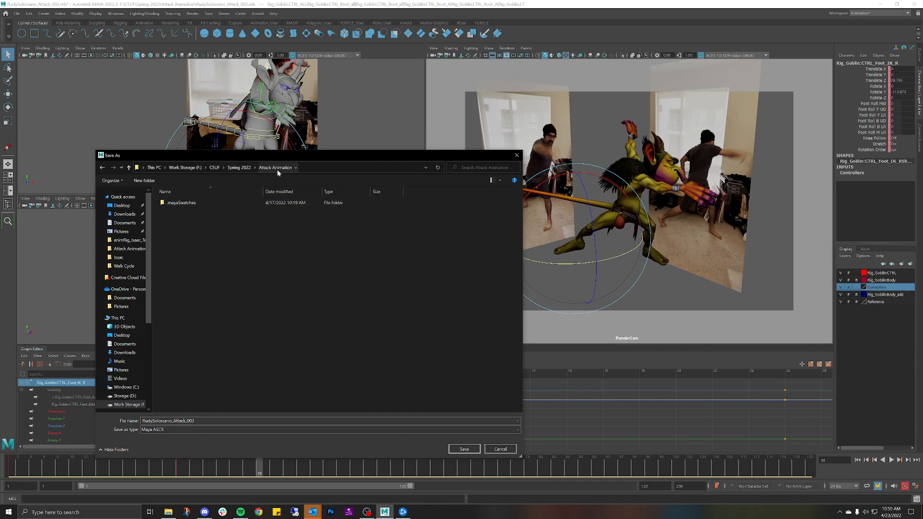
pyautogui.click(464, 449)
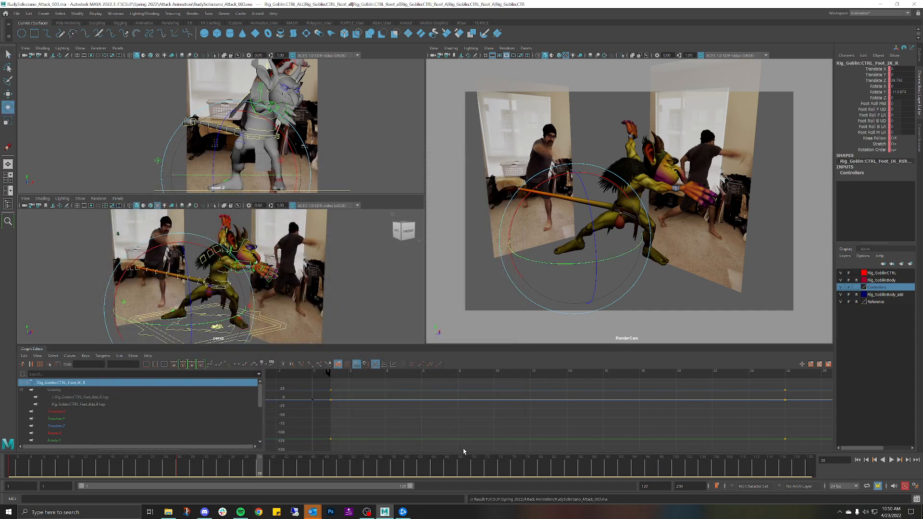
pyautogui.click(354, 286)
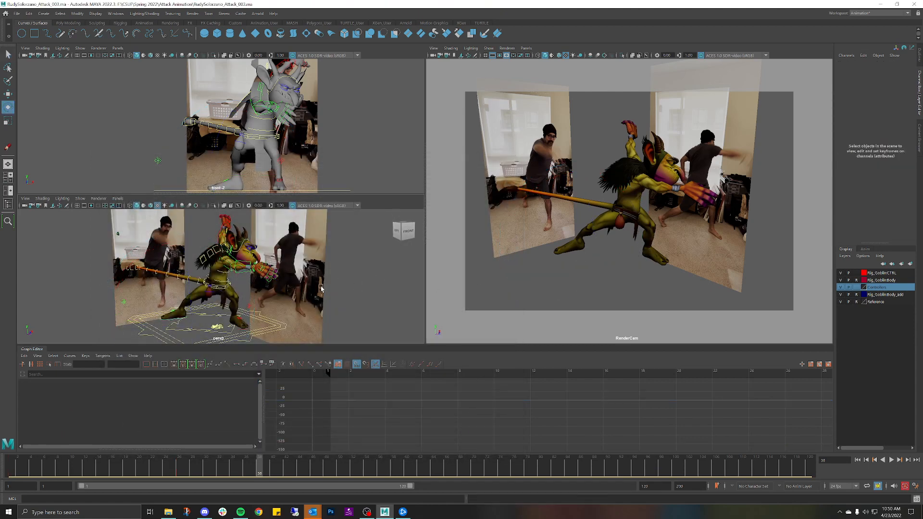
# - Select the goblin's right foot IK control and frame both feet closely in the perspective view
pyautogui.click(163, 320)
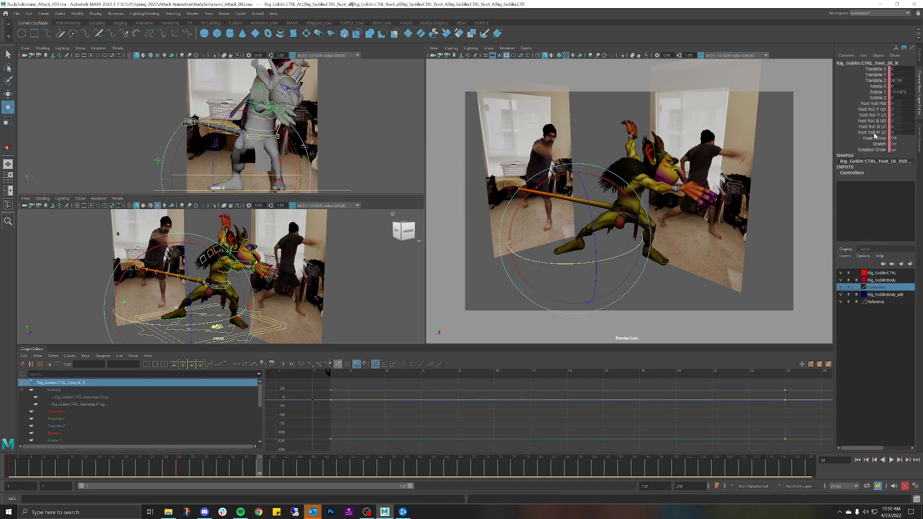
pyautogui.scroll(5, 270, 256)
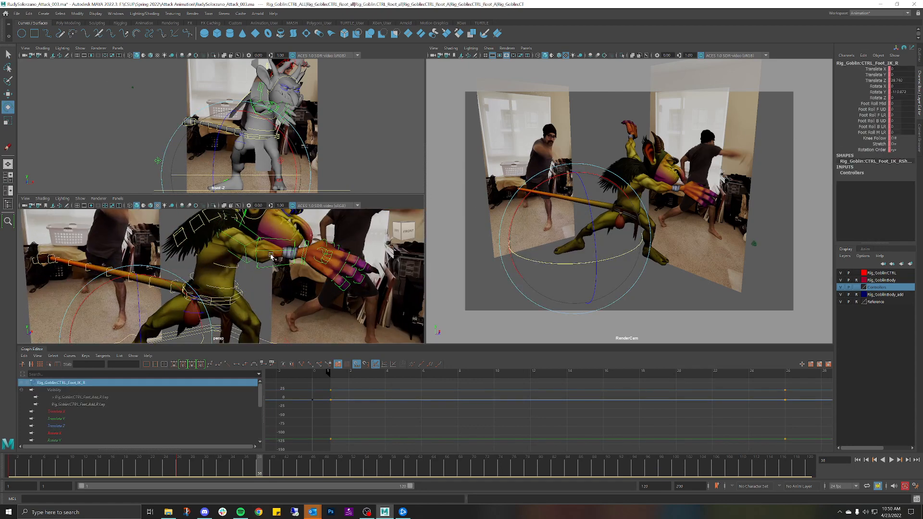
pyautogui.keyDown('alt'); pyautogui.moveTo(267, 259); pyautogui.dragTo(256, 235, button='middle'); pyautogui.keyUp('alt')
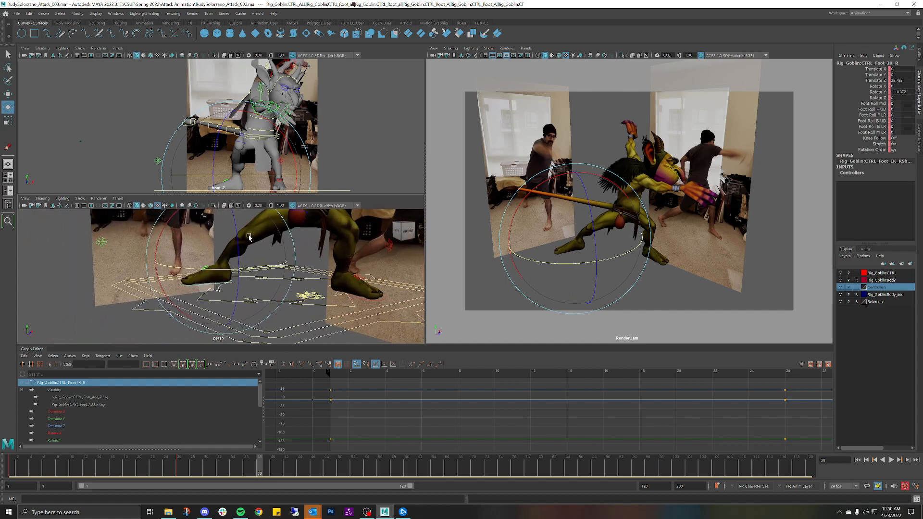
pyautogui.keyDown('alt'); pyautogui.moveTo(249, 237); pyautogui.dragTo(288, 243); pyautogui.keyUp('alt')
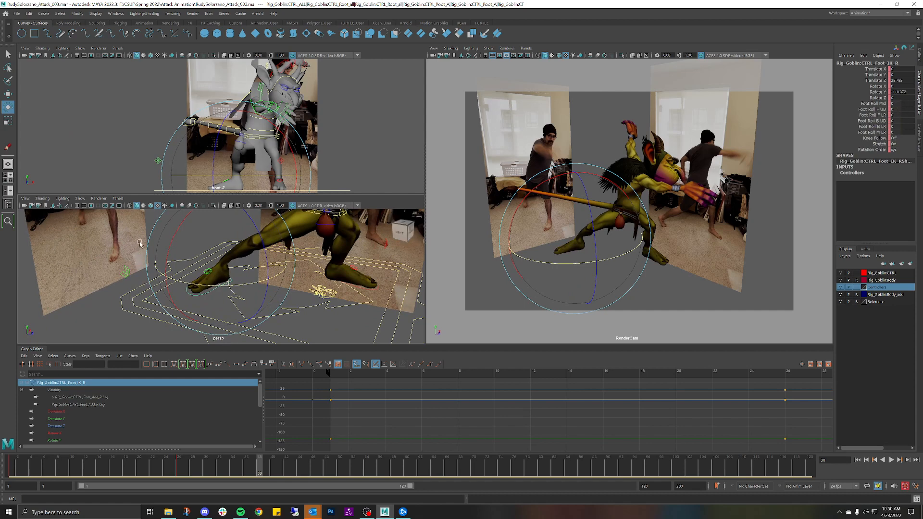
pyautogui.click(208, 272)
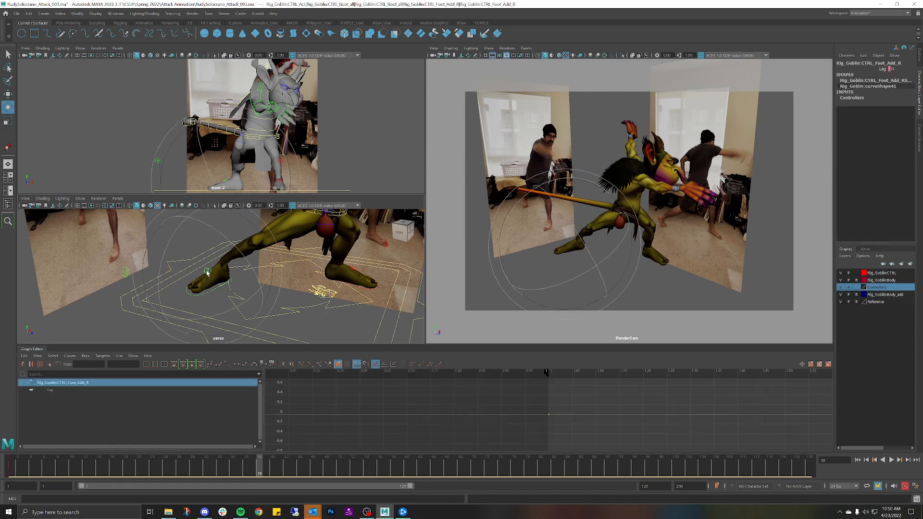
pyautogui.click(204, 298)
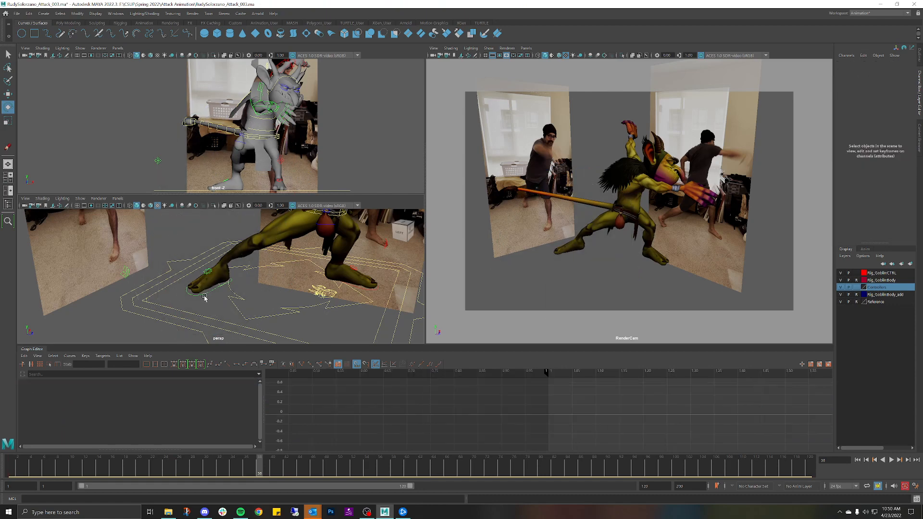
pyautogui.click(203, 294)
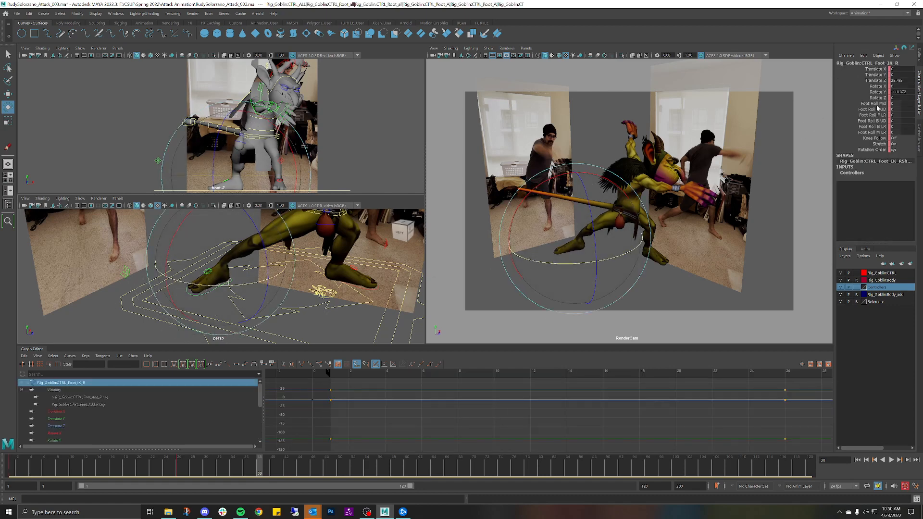
# - Try the foot roll attributes on the right foot IK control at frame 38, undo extra changes, and set Foot Roll B LR to -100
pyautogui.keyDown('ctrl'); pyautogui.moveTo(897, 103); pyautogui.dragTo(887, 127); pyautogui.keyUp('ctrl')
pyautogui.hotkey('ctrl', 'z')
pyautogui.hotkey('ctrl', 'z')
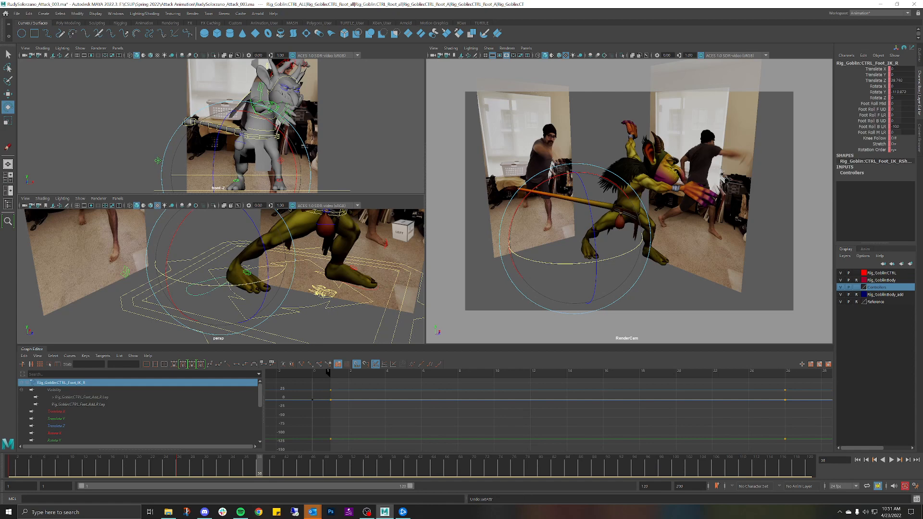
pyautogui.keyDown('ctrl'); pyautogui.moveTo(893, 127); pyautogui.dragTo(893, 126); pyautogui.keyUp('ctrl')
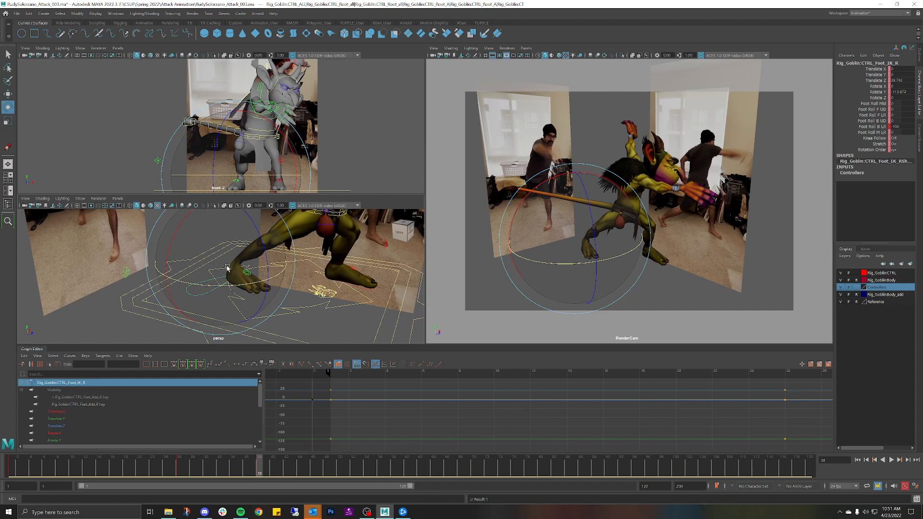
pyautogui.click(359, 326)
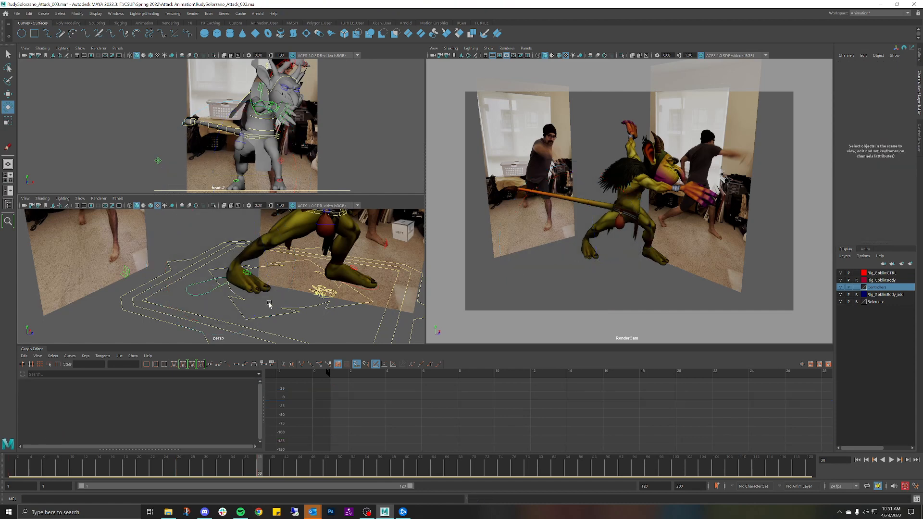
pyautogui.click(212, 292)
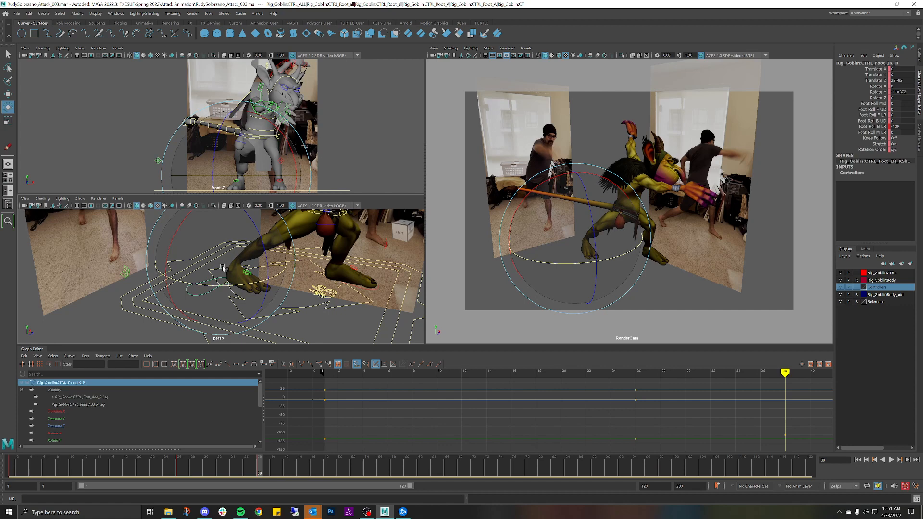
pyautogui.press('w')
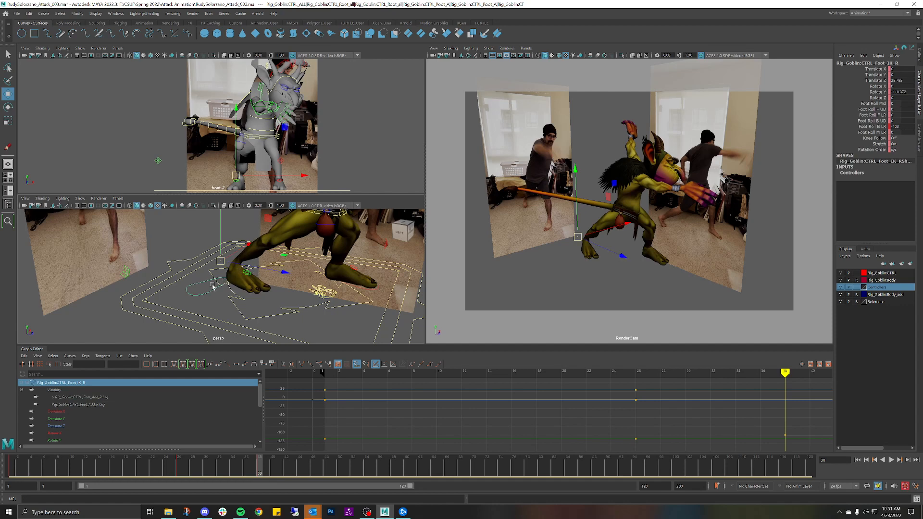
pyautogui.hotkey('ctrl', 'z')
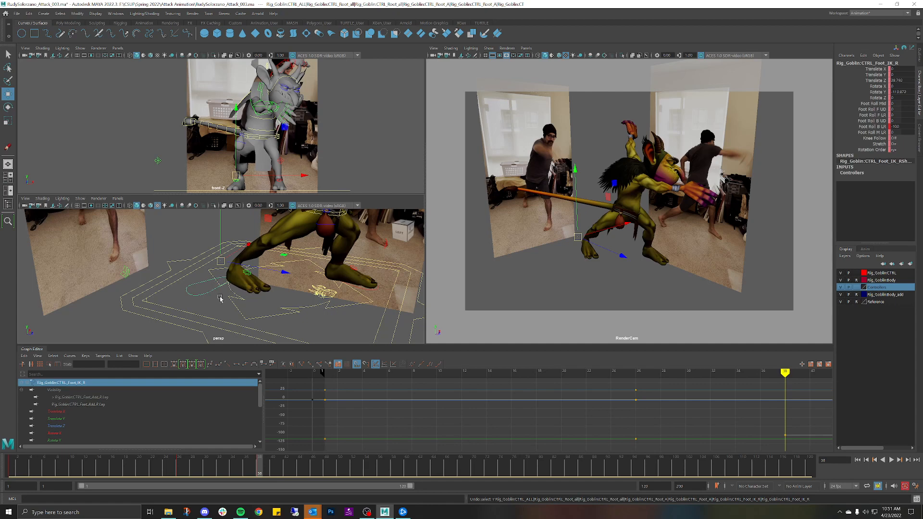
pyautogui.click(219, 298)
pyautogui.click(207, 293)
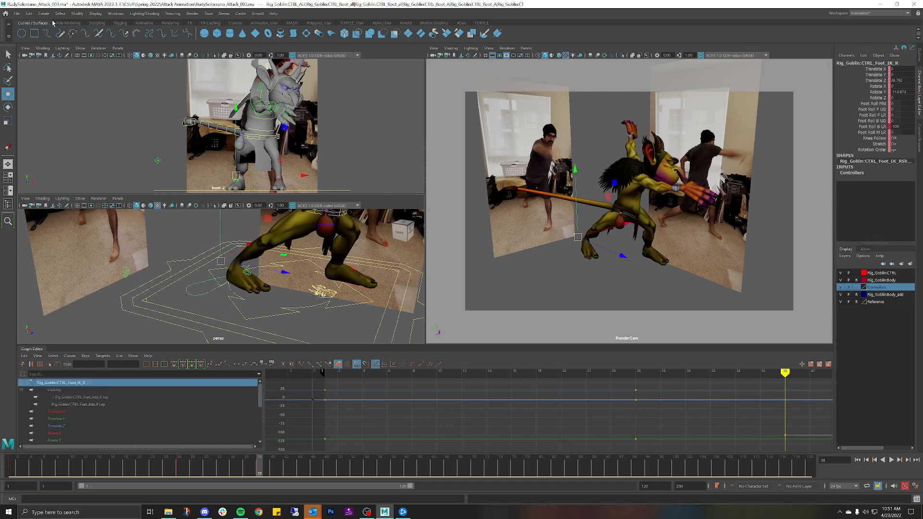
pyautogui.click(17, 14)
pyautogui.click(125, 91)
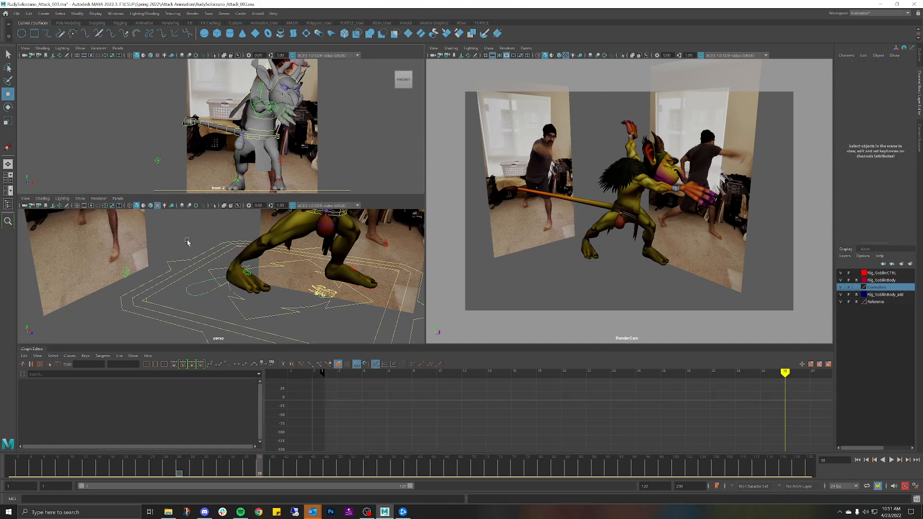
pyautogui.click(210, 293)
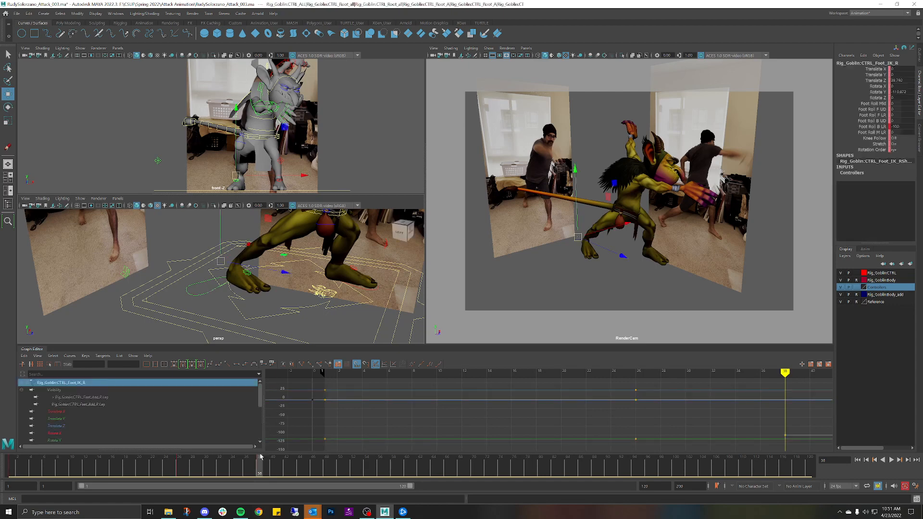
# - Try switching the right foot control's keys at frames 1 and 26 from stepped to interpolated tangents, scrub through the motion, and undo the tangent change
pyautogui.hotkey('alt', 'v')
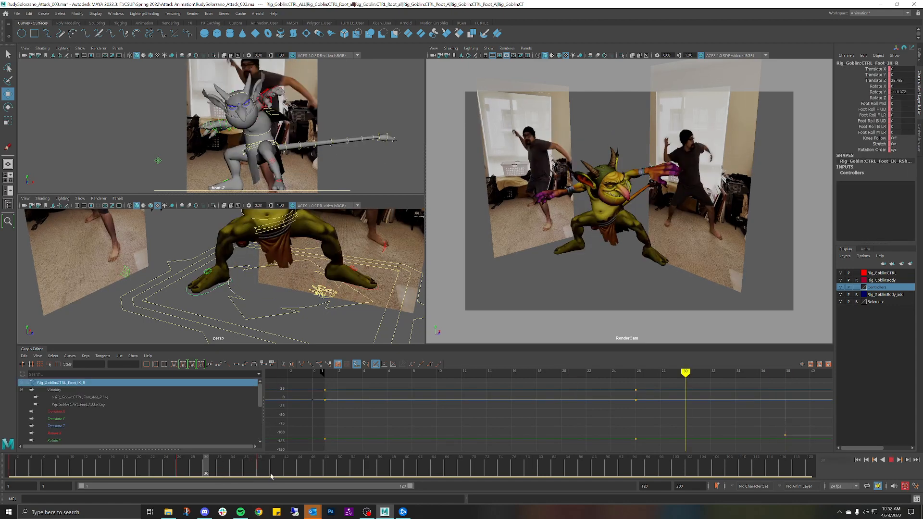
pyautogui.click(179, 469)
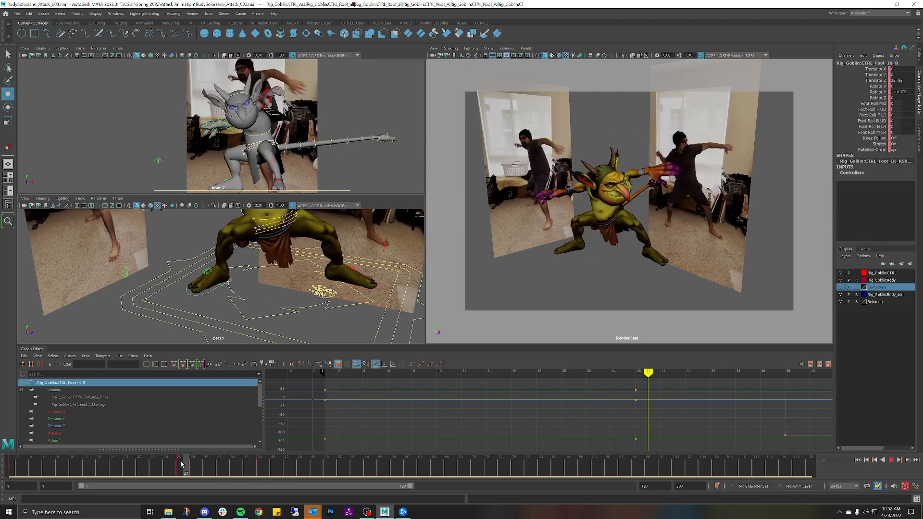
pyautogui.scroll(-8, 537, 418)
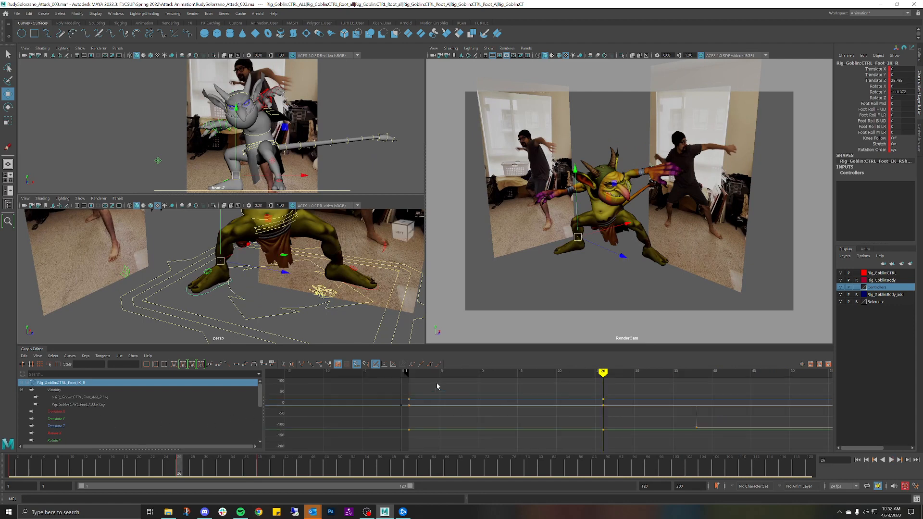
pyautogui.moveTo(482, 397); pyautogui.dragTo(571, 441)
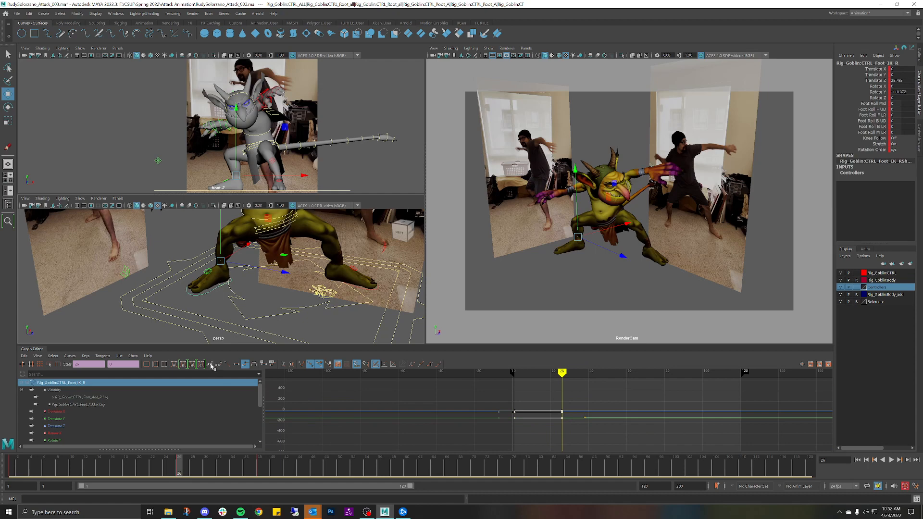
pyautogui.click(174, 364)
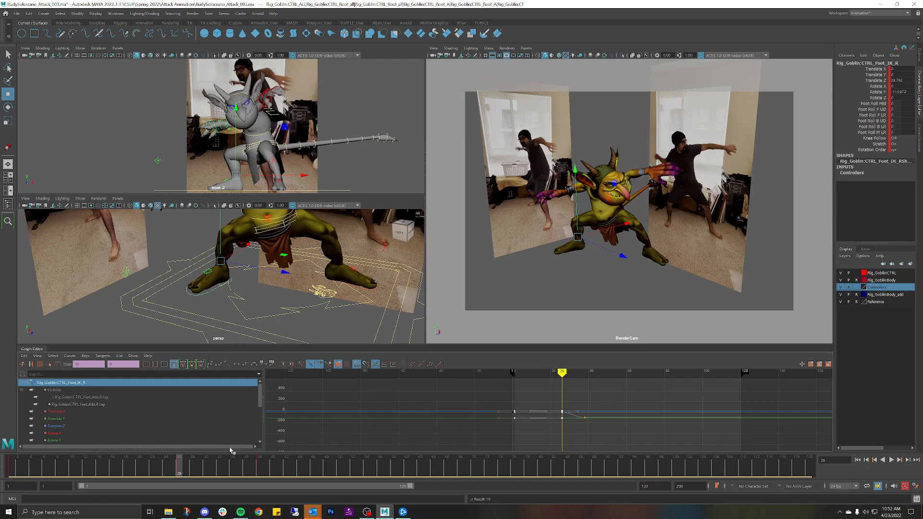
pyautogui.hotkey('alt', 'v')
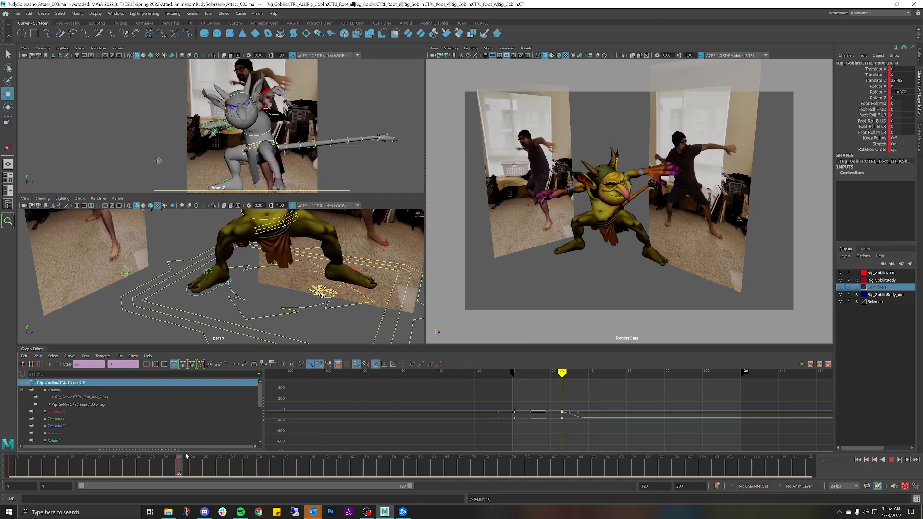
pyautogui.moveTo(244, 458); pyautogui.dragTo(222, 463)
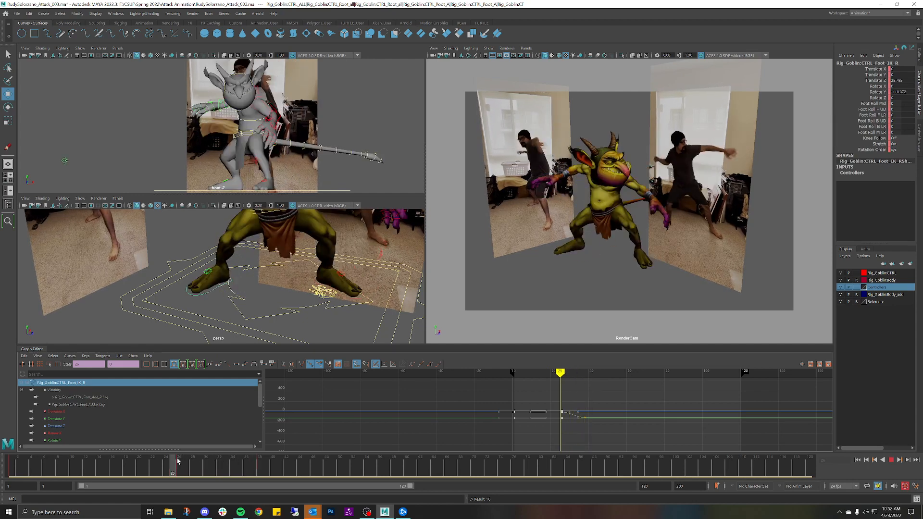
pyautogui.moveTo(274, 469); pyautogui.dragTo(182, 470)
pyautogui.hotkey('ctrl', 'z')
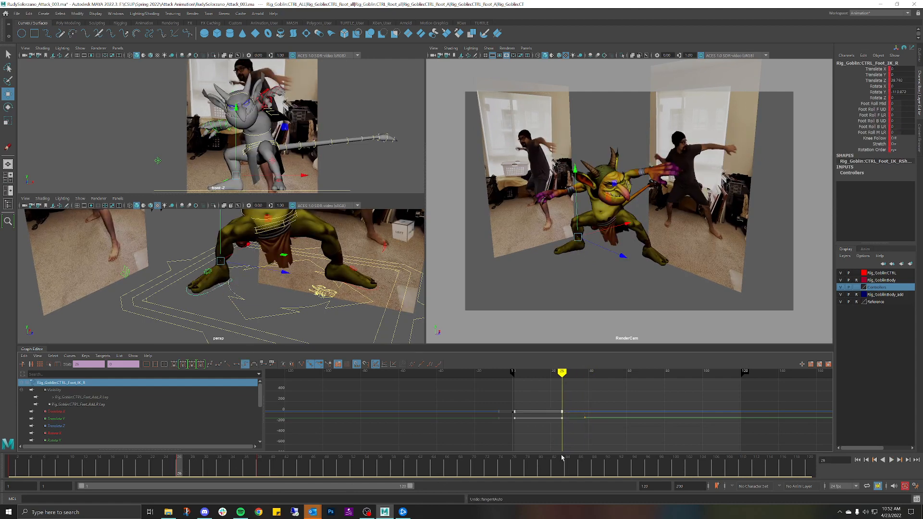
pyautogui.hotkey('ctrl', 'z')
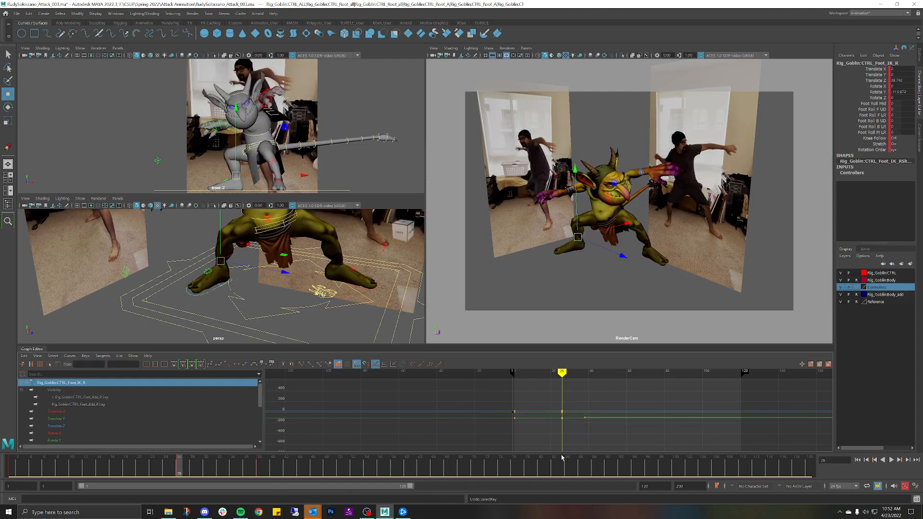
# - Set the right foot IK control's Foot Roll B LR to 0 at frame 38
pyautogui.click(210, 291)
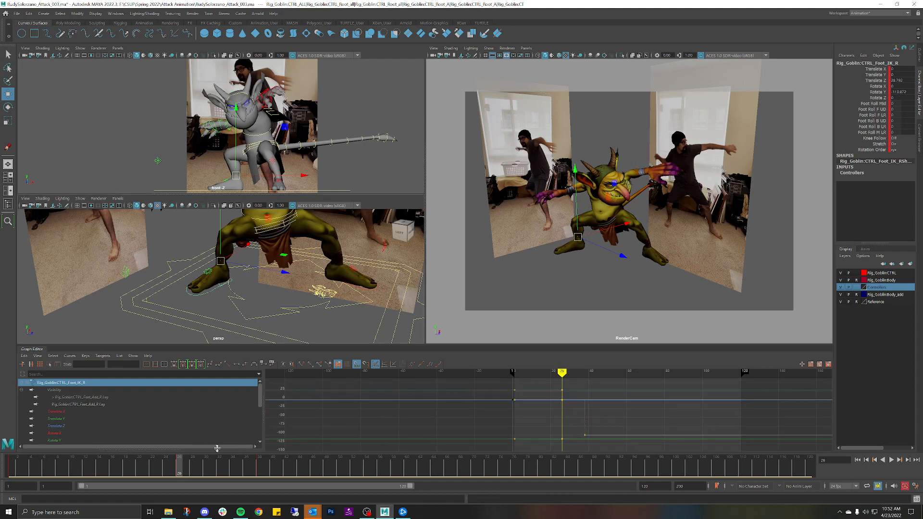
pyautogui.hotkey('alt', 'v')
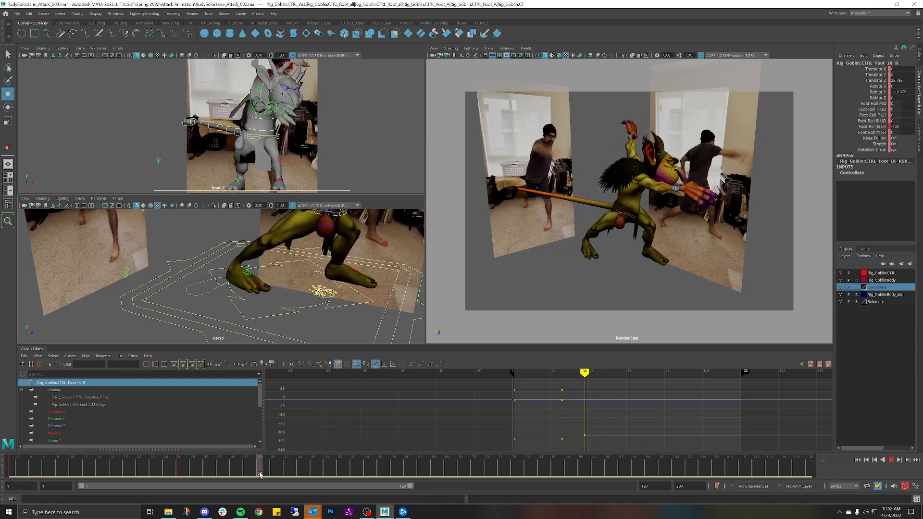
pyautogui.hotkey('alt', 'v')
pyautogui.doubleClick(899, 127)
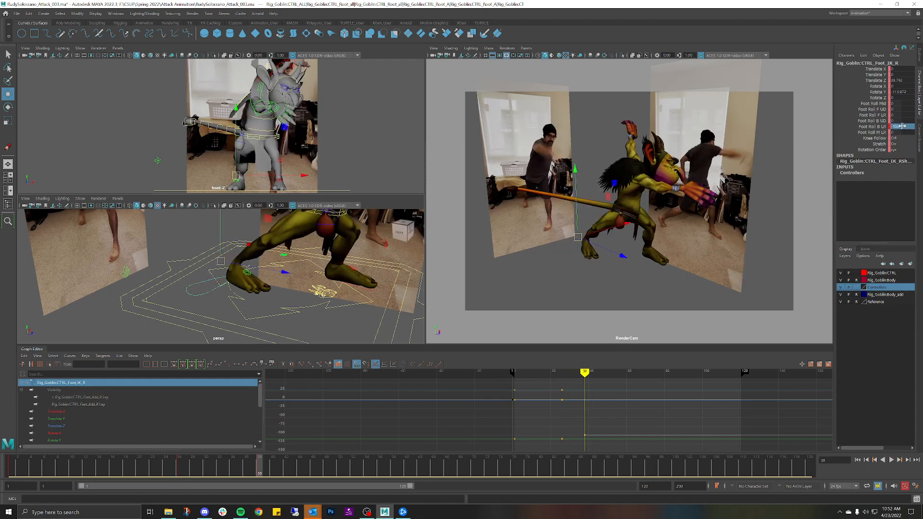
pyautogui.write('0')
pyautogui.press('Return')
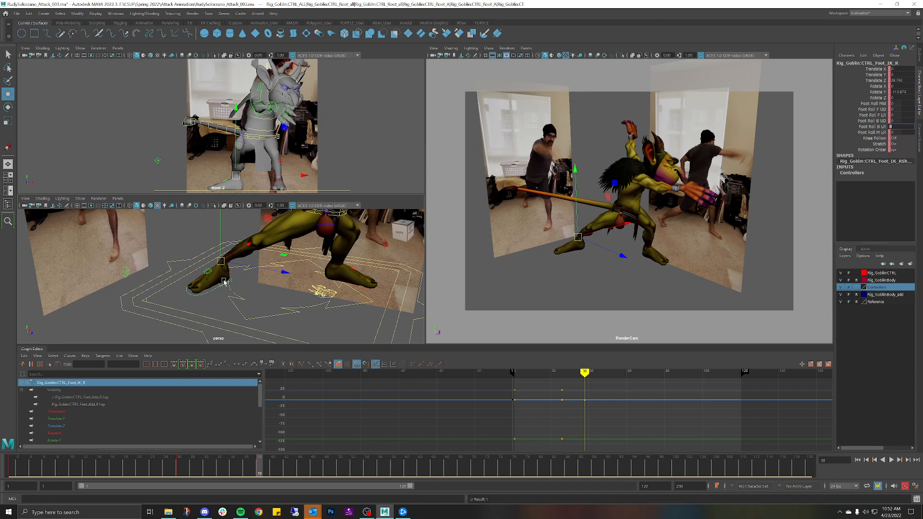
# - Rotate the right foot IK control about its vertical axis at frame 38 so the toes point forward, and key the pose
pyautogui.press('e')
pyautogui.moveTo(214, 292); pyautogui.dragTo(238, 272)
pyautogui.press('s')
pyautogui.click(110, 323)
pyautogui.scroll(5, 238, 269)
pyautogui.click(241, 281)
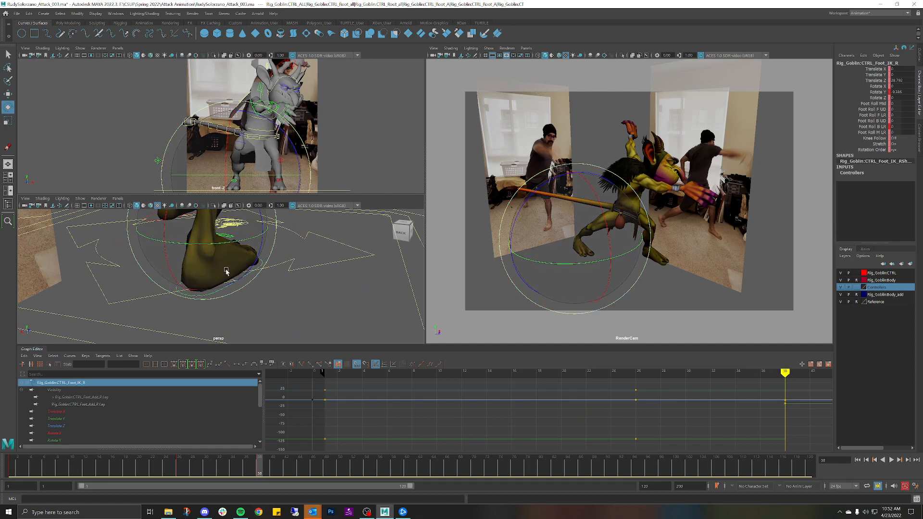
# - Compare the right foot's placement between frames 26 and 38 up close, checking the transition against the reference and the control's animation curves
pyautogui.press('w')
pyautogui.keyDown('alt'); pyautogui.moveTo(271, 260); pyautogui.dragTo(268, 239); pyautogui.keyUp('alt')
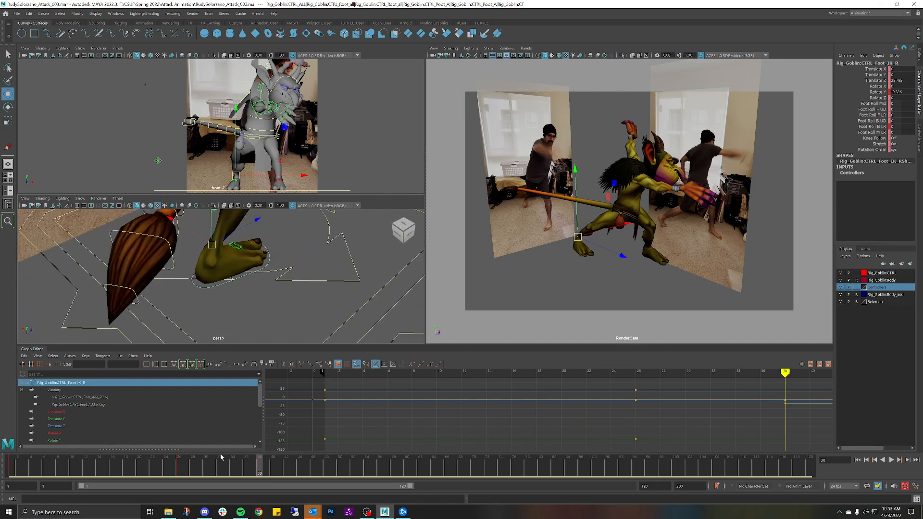
pyautogui.hotkey('alt', 'v')
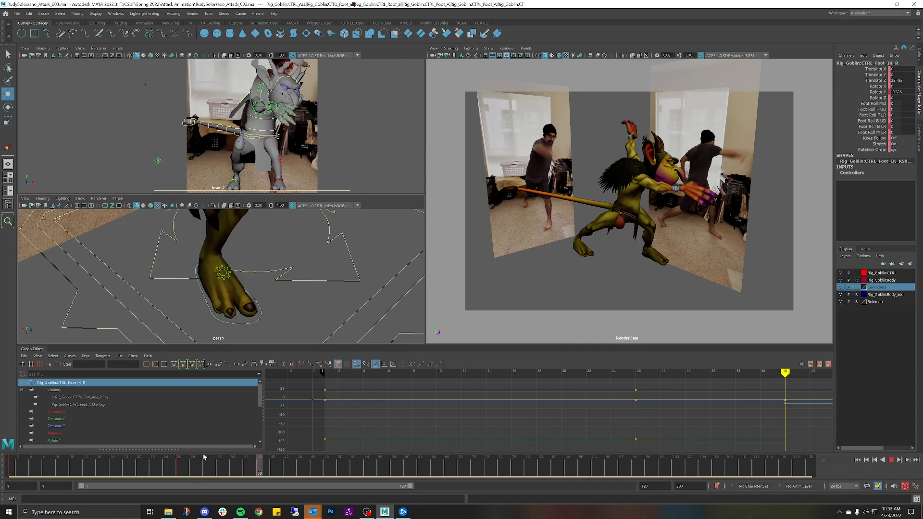
pyautogui.click(179, 459)
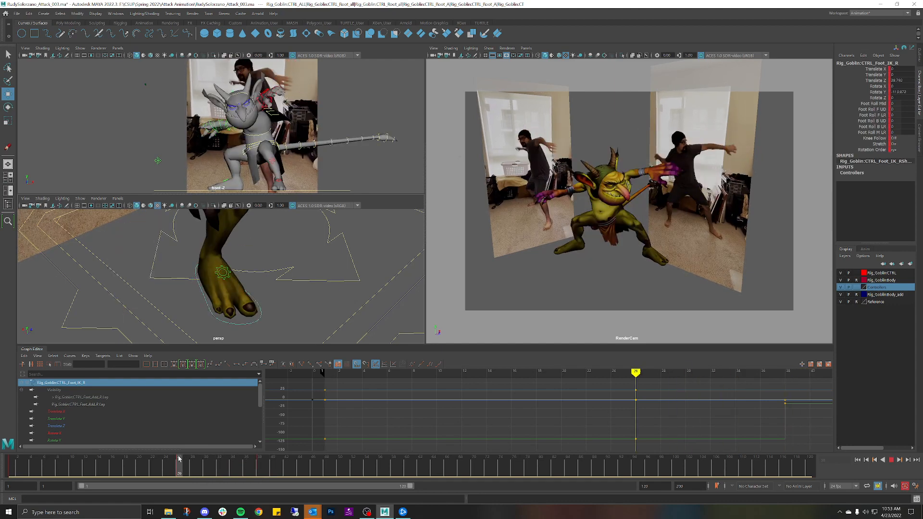
pyautogui.click(258, 470)
pyautogui.hotkey('alt', 'v')
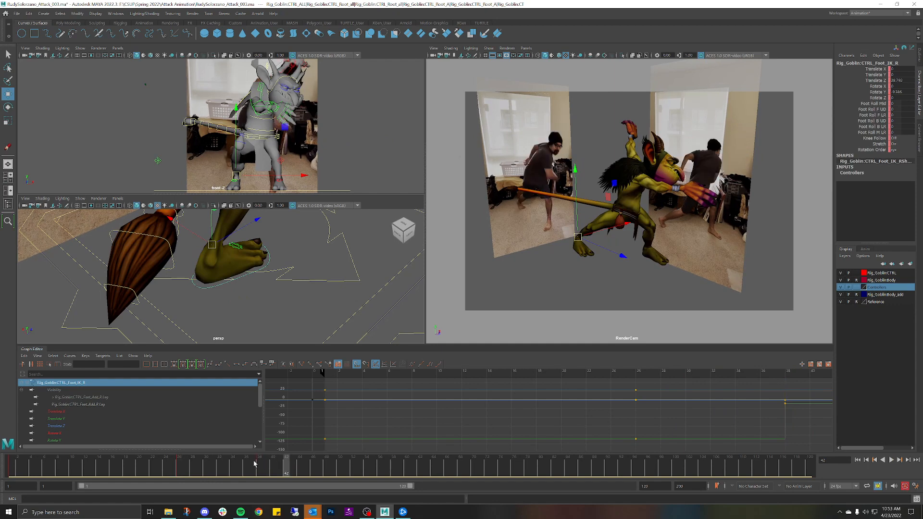
pyautogui.click(265, 462)
pyautogui.scroll(-3, 377, 410)
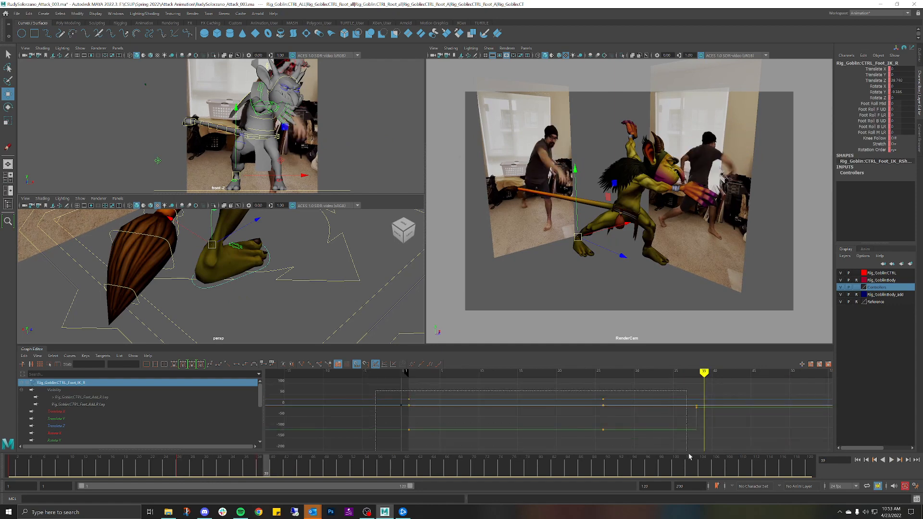
# - Try auto tangents on the right foot control's keys at frames 26 and 38, and scrub to the in-between pose at frame 32
pyautogui.moveTo(694, 456)
pyautogui.mouseDown()
pyautogui.moveTo(686, 457)
pyautogui.moveTo(707, 452)
pyautogui.mouseUp()
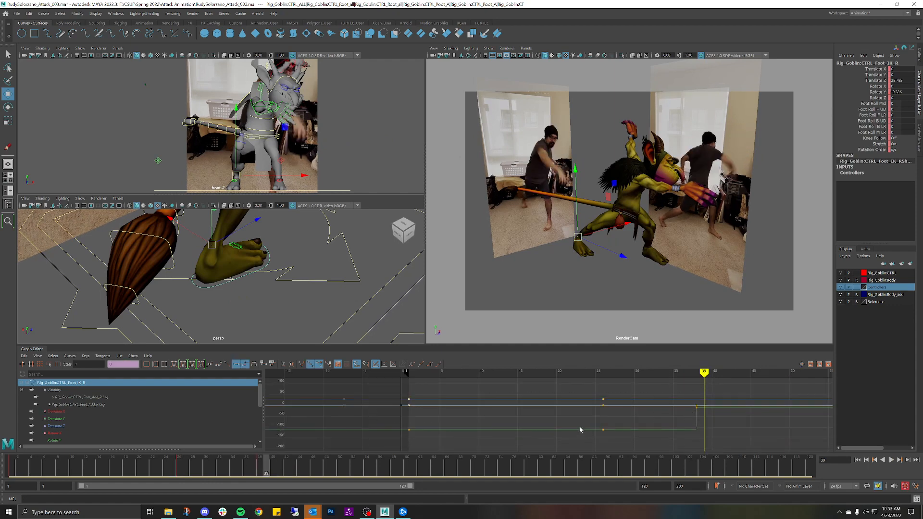
pyautogui.moveTo(651, 418); pyautogui.dragTo(652, 419)
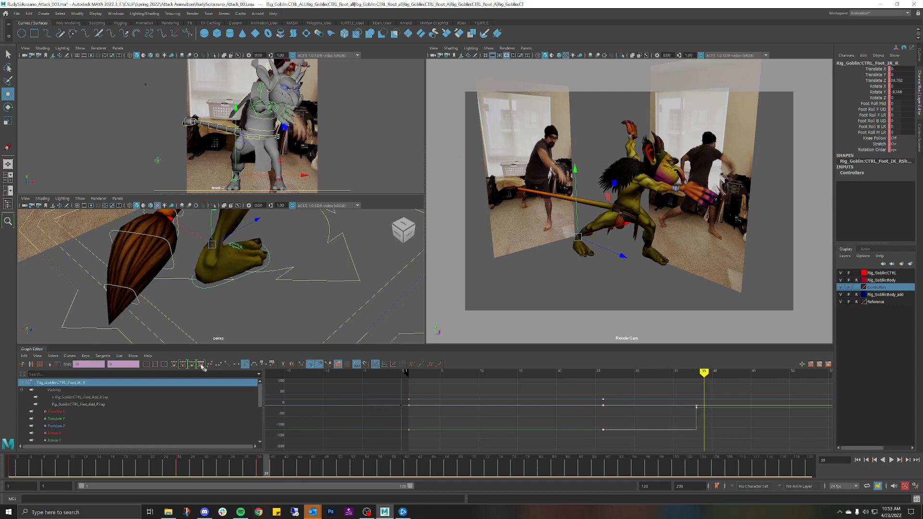
pyautogui.click(173, 365)
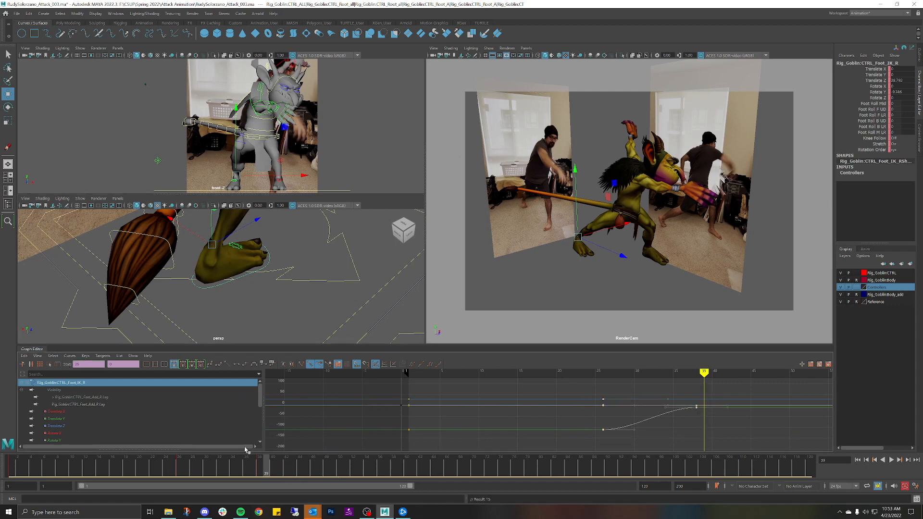
pyautogui.moveTo(185, 469); pyautogui.dragTo(228, 455)
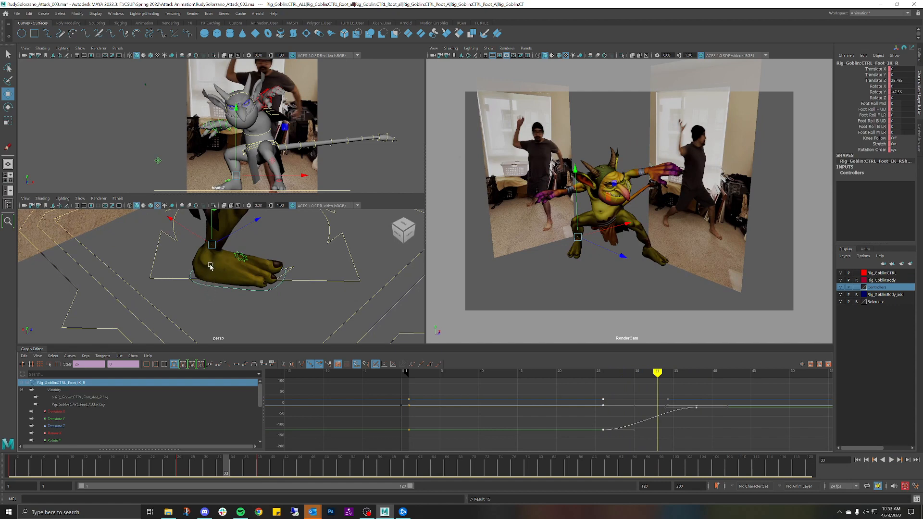
pyautogui.moveTo(229, 466)
pyautogui.mouseDown()
pyautogui.moveTo(261, 472)
pyautogui.moveTo(178, 469)
pyautogui.moveTo(274, 478)
pyautogui.moveTo(182, 456)
pyautogui.moveTo(255, 462)
pyautogui.moveTo(189, 458)
pyautogui.moveTo(219, 461)
pyautogui.mouseUp()
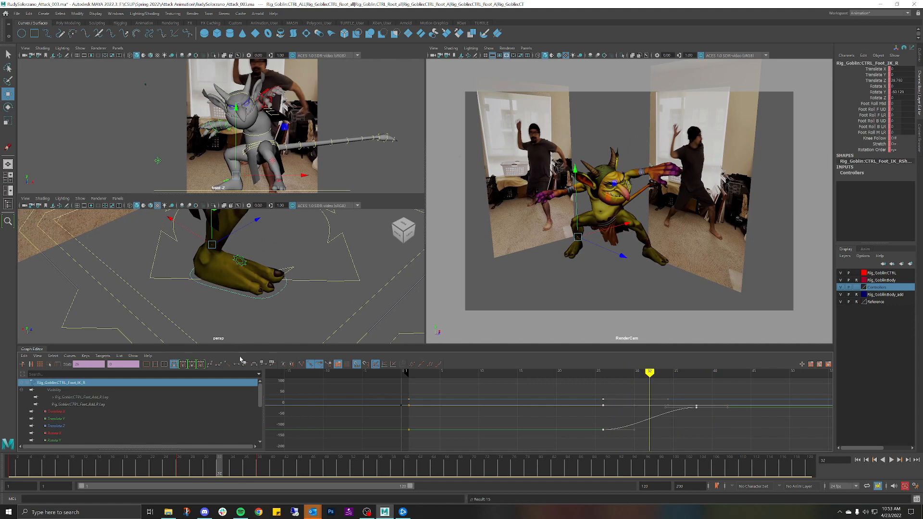
# - Try shifting the right foot control along X at frame 32, and delete the key at that frame
pyautogui.moveTo(170, 220); pyautogui.dragTo(174, 223)
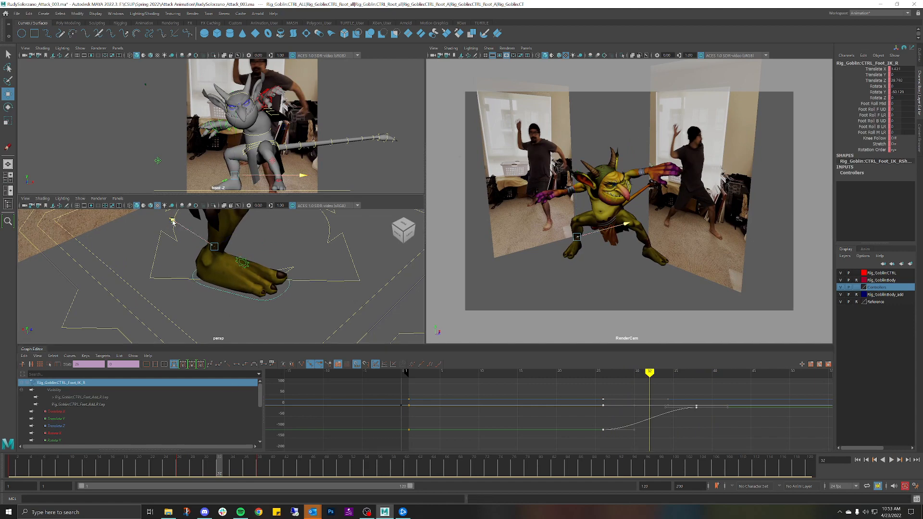
pyautogui.moveTo(220, 462)
pyautogui.mouseDown()
pyautogui.moveTo(163, 456)
pyautogui.moveTo(236, 456)
pyautogui.moveTo(192, 448)
pyautogui.moveTo(219, 461)
pyautogui.mouseUp()
pyautogui.rightClick(221, 462)
pyautogui.click(243, 330)
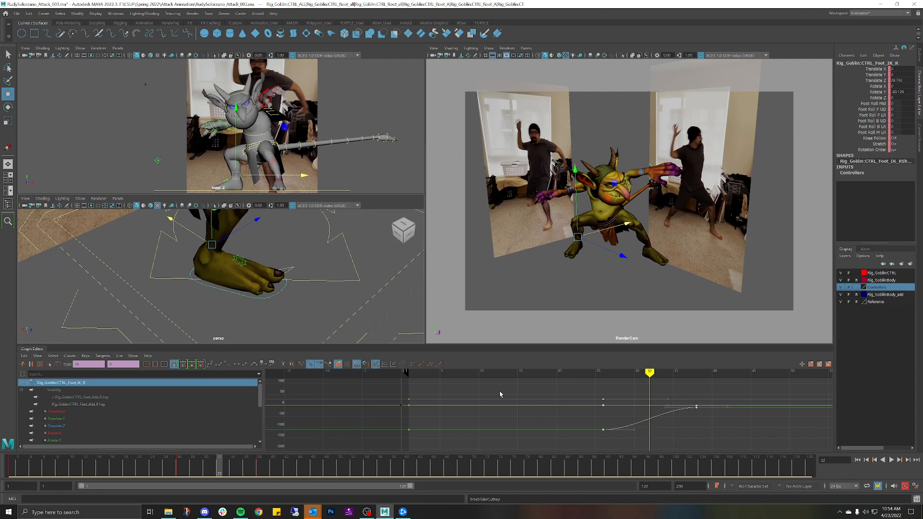
# - Return the right foot control's keys at frames 26 and 38 to stepped tangents
pyautogui.moveTo(574, 387); pyautogui.dragTo(707, 451)
pyautogui.click(236, 364)
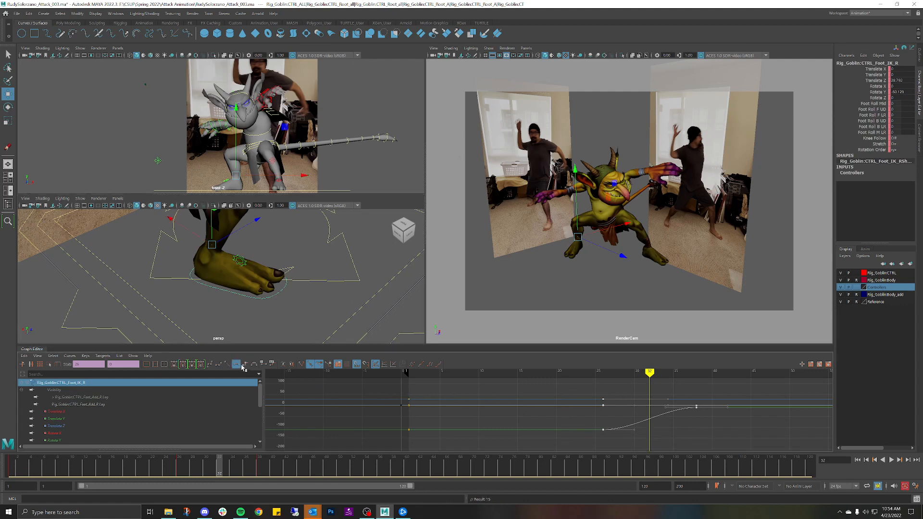
pyautogui.click(244, 365)
# - Delete the right foot IK control's key at frame 38
pyautogui.moveTo(225, 464); pyautogui.dragTo(260, 470)
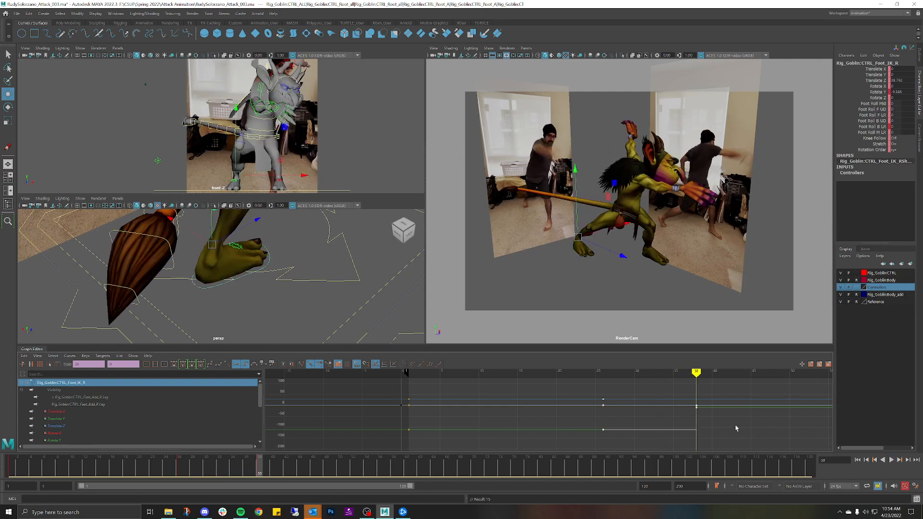
pyautogui.rightClick(254, 469)
pyautogui.click(277, 333)
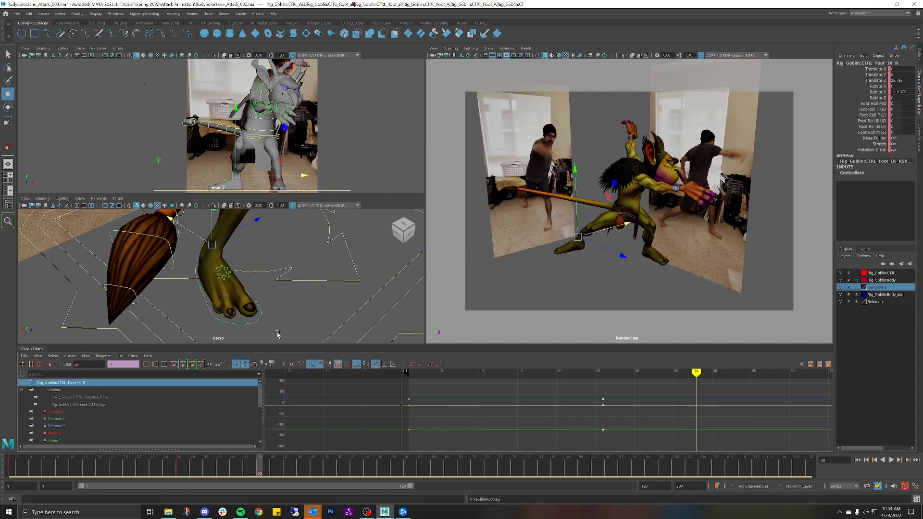
pyautogui.click(259, 319)
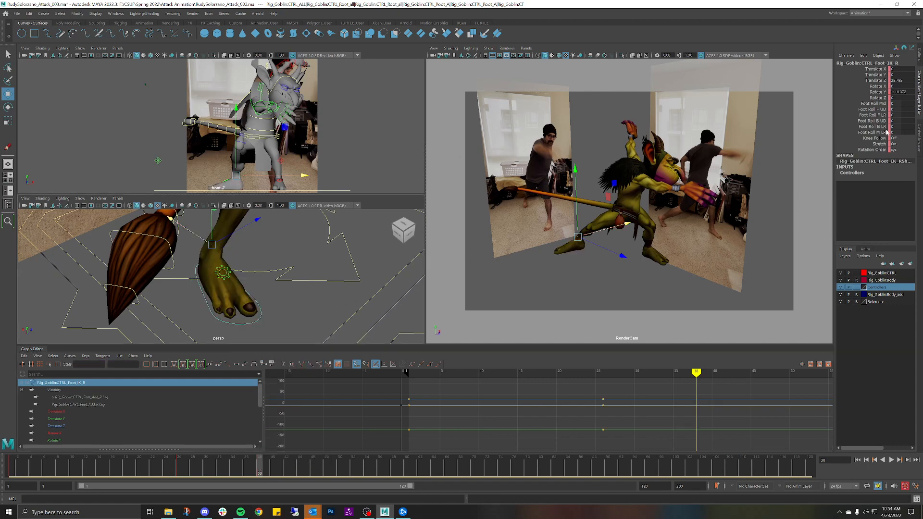
# - Set the right foot IK control's Foot Roll B LR to -100 at frame 38 and key it
pyautogui.moveTo(896, 127); pyautogui.dragTo(866, 128)
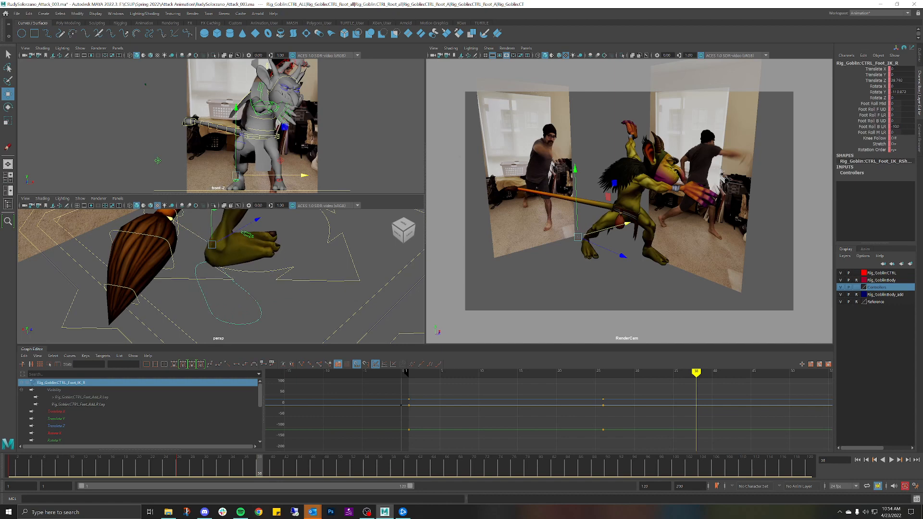
pyautogui.press('s')
pyautogui.press('f')
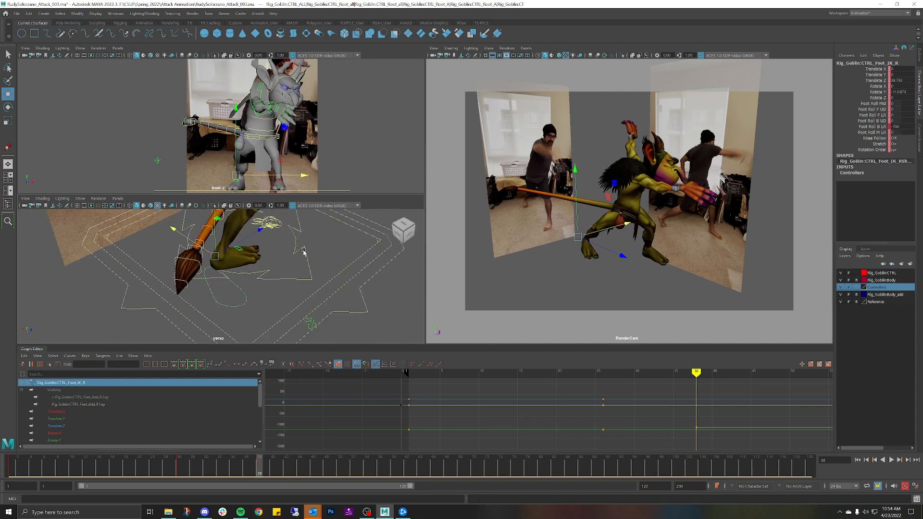
# - Move the right knee IK control along Z to about -106 at frame 38 to redirect the knee
pyautogui.keyDown('alt'); pyautogui.moveTo(306, 252); pyautogui.dragTo(346, 241); pyautogui.keyUp('alt')
pyautogui.click(204, 282)
pyautogui.scroll(10, 278, 252)
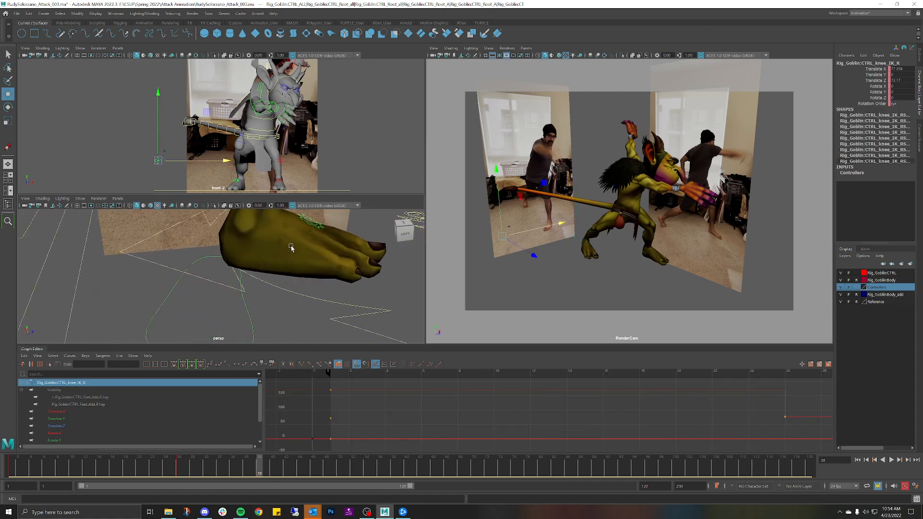
pyautogui.scroll(-10, 292, 247)
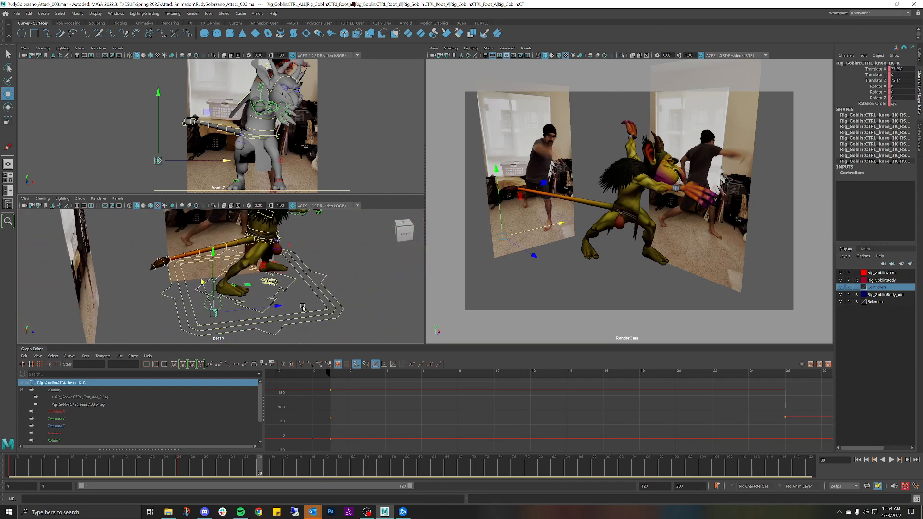
pyautogui.keyDown('alt'); pyautogui.moveTo(303, 308); pyautogui.dragTo(278, 302); pyautogui.keyUp('alt')
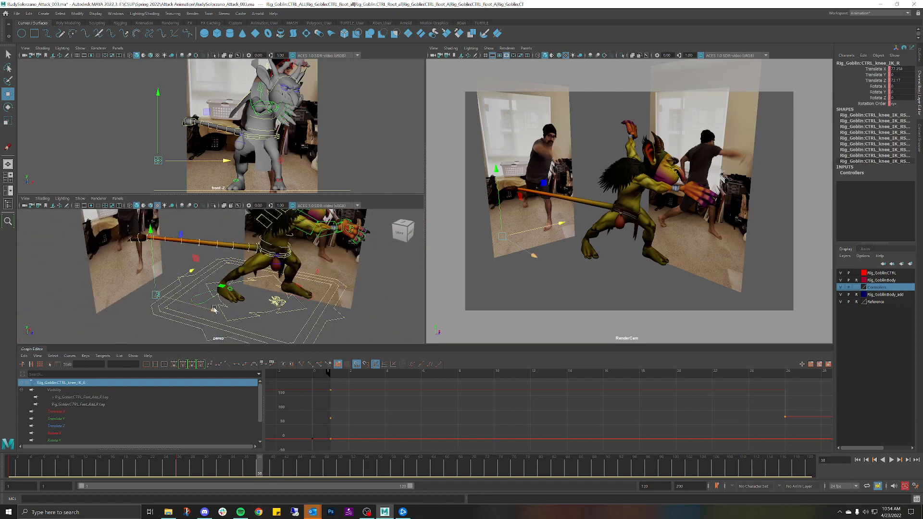
pyautogui.moveTo(214, 309); pyautogui.dragTo(358, 346, button='middle')
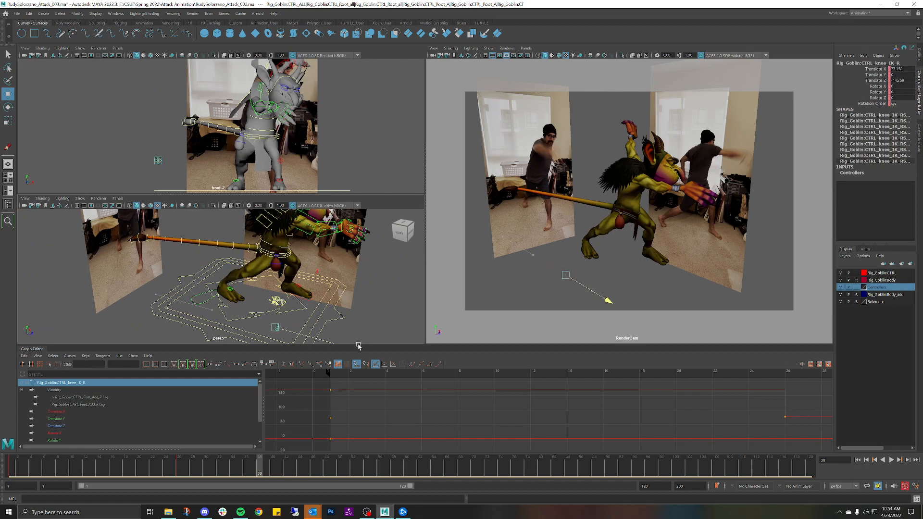
pyautogui.moveTo(359, 347); pyautogui.dragTo(454, 365)
# - Shift the right knee IK control inward along X at frame 38 and check the leg from the front and side
pyautogui.scroll(-4, 288, 290)
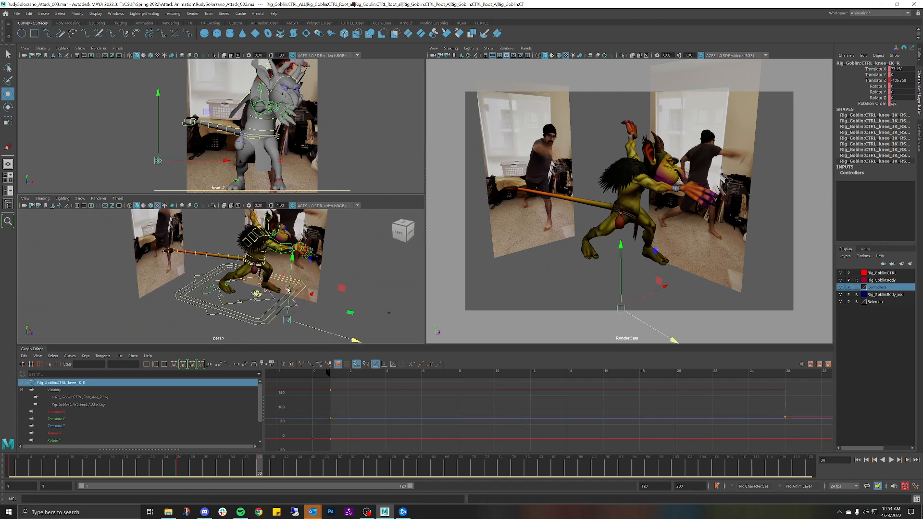
pyautogui.keyDown('alt'); pyautogui.moveTo(288, 289); pyautogui.dragTo(270, 311); pyautogui.keyUp('alt')
pyautogui.scroll(4, 245, 282)
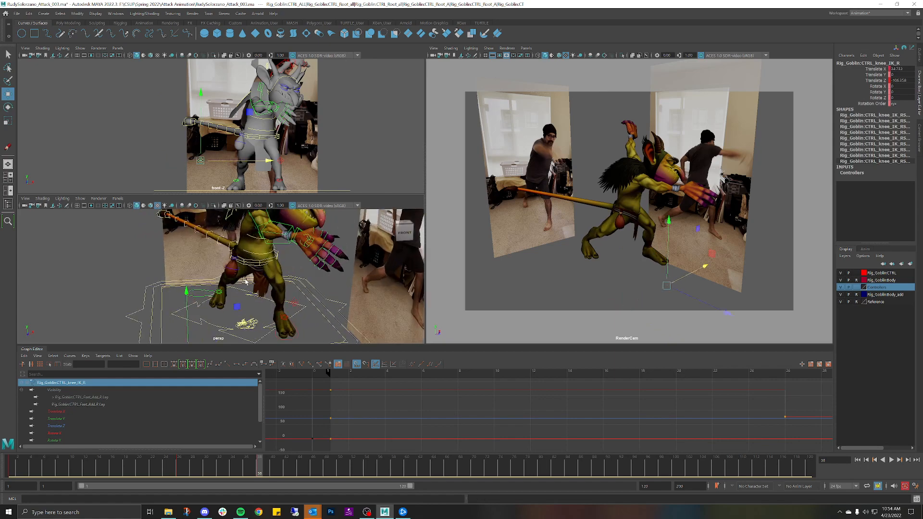
pyautogui.scroll(4, 246, 282)
pyautogui.keyDown('alt'); pyautogui.moveTo(245, 281); pyautogui.dragTo(299, 277); pyautogui.keyUp('alt')
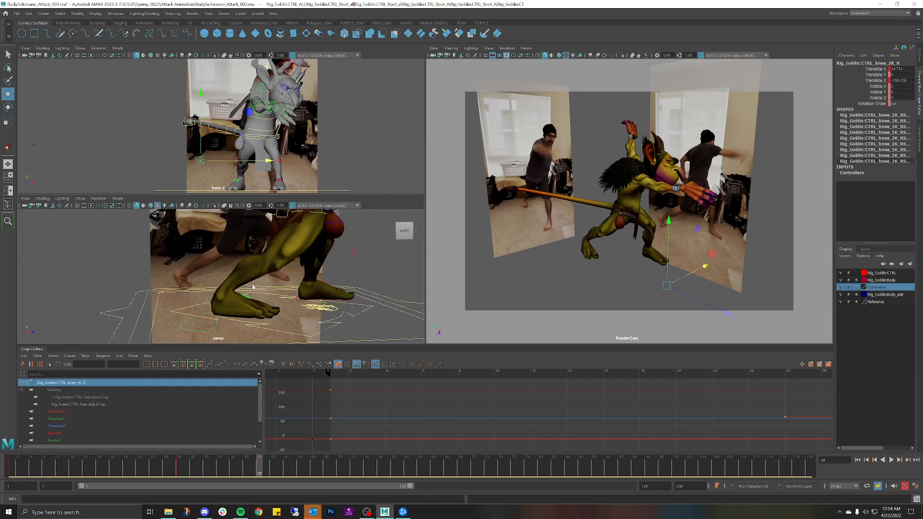
pyautogui.keyDown('alt'); pyautogui.moveTo(252, 286); pyautogui.dragTo(210, 282, button='right'); pyautogui.keyUp('alt')
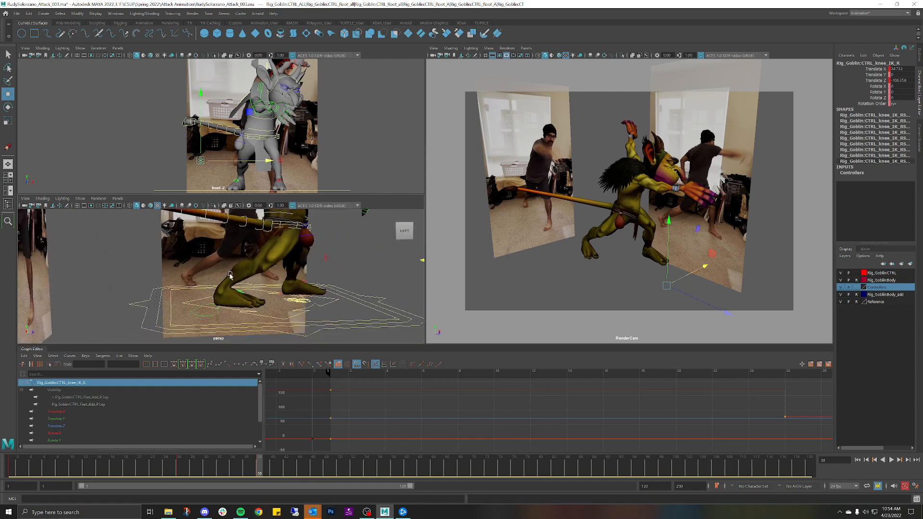
# - Increase the right foot IK control's Foot Roll Mid at frame 38 to lift the heel, and deselect the control
pyautogui.click(216, 315)
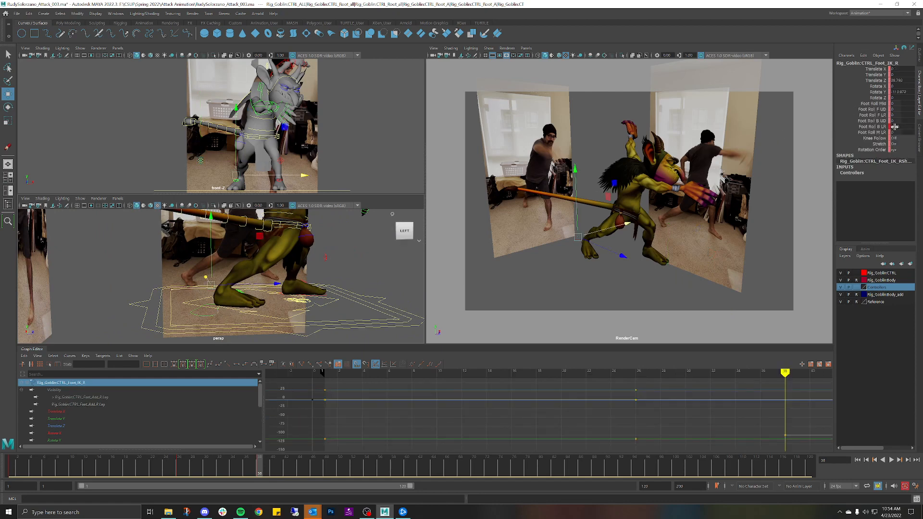
pyautogui.moveTo(892, 122); pyautogui.dragTo(909, 104)
pyautogui.hotkey('ctrl', 'z')
pyautogui.hotkey('ctrl', 'z')
pyautogui.click(894, 104)
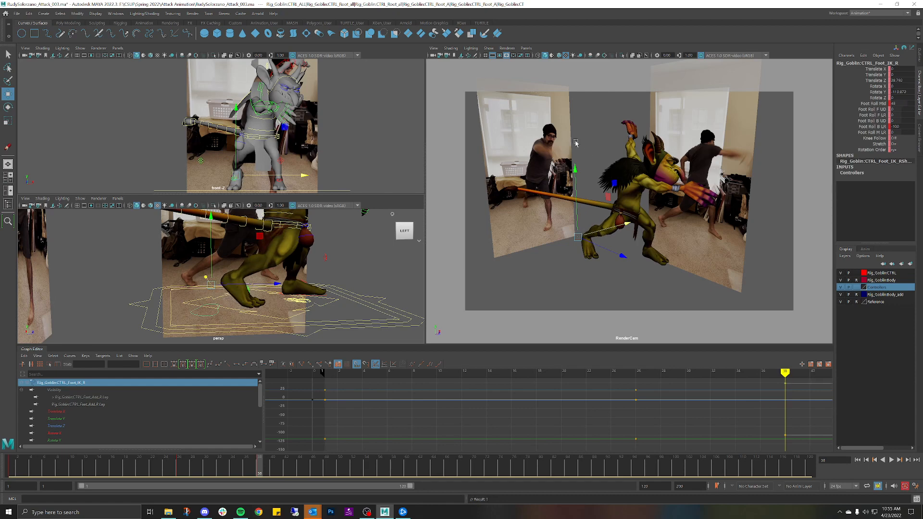
pyautogui.click(607, 131)
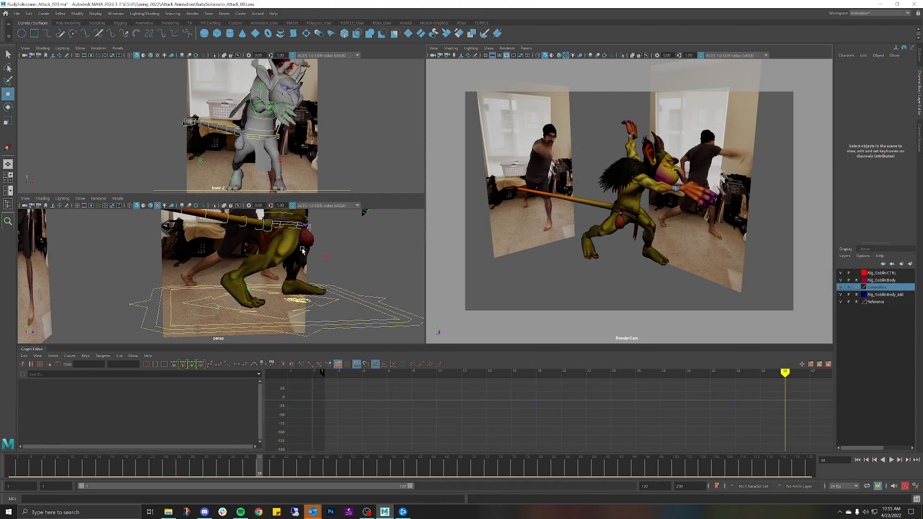
# - Examine the right foot's heel lift and toe contact up close at frame 38, checking its IK and additional foot controls
pyautogui.keyDown('alt'); pyautogui.moveTo(276, 297); pyautogui.dragTo(246, 292); pyautogui.keyUp('alt')
pyautogui.scroll(4, 246, 292)
pyautogui.keyDown('alt'); pyautogui.moveTo(266, 300); pyautogui.dragTo(262, 268, button='middle'); pyautogui.keyUp('alt')
pyautogui.keyDown('alt'); pyautogui.moveTo(262, 268); pyautogui.dragTo(210, 284); pyautogui.keyUp('alt')
pyautogui.scroll(4, 249, 256)
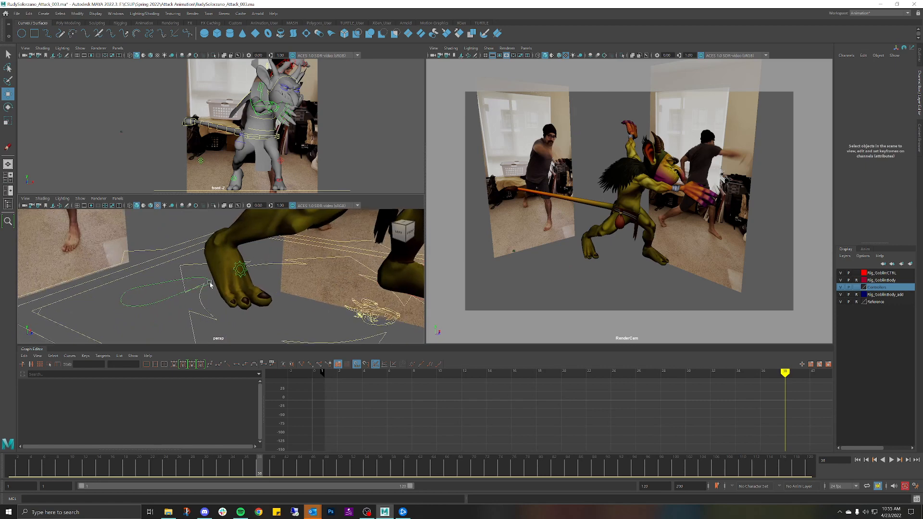
pyautogui.click(174, 297)
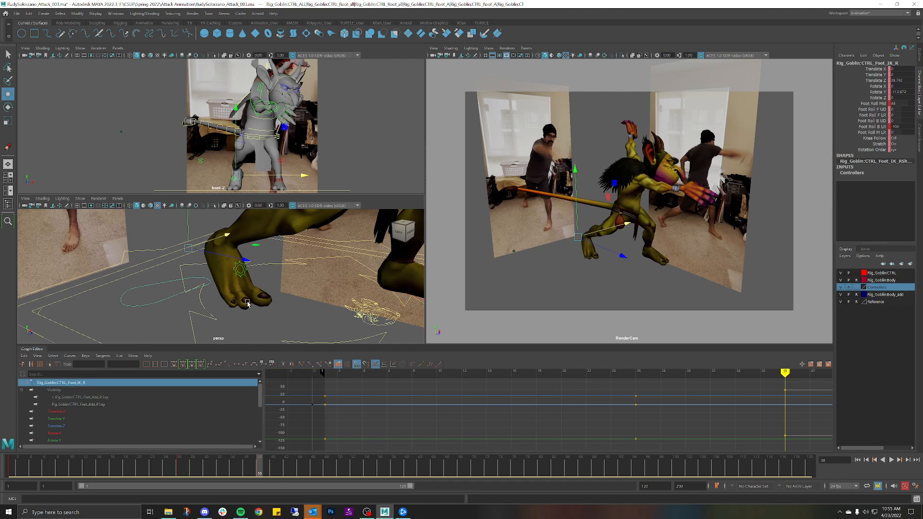
pyautogui.click(183, 283)
pyautogui.scroll(-12, 192, 242)
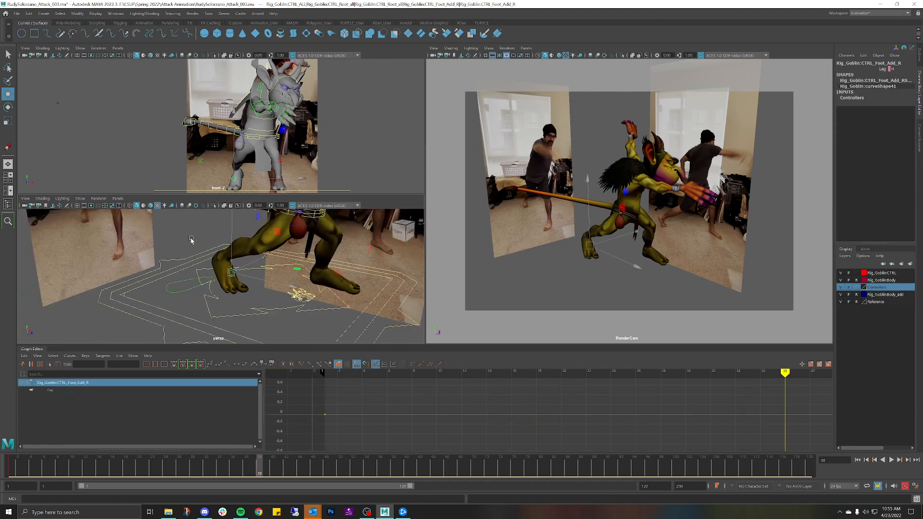
# - Compare the goblin's whole pose at frame 38 with the reference from the front, side and back
pyautogui.keyDown('alt'); pyautogui.moveTo(192, 245); pyautogui.dragTo(247, 249); pyautogui.keyUp('alt')
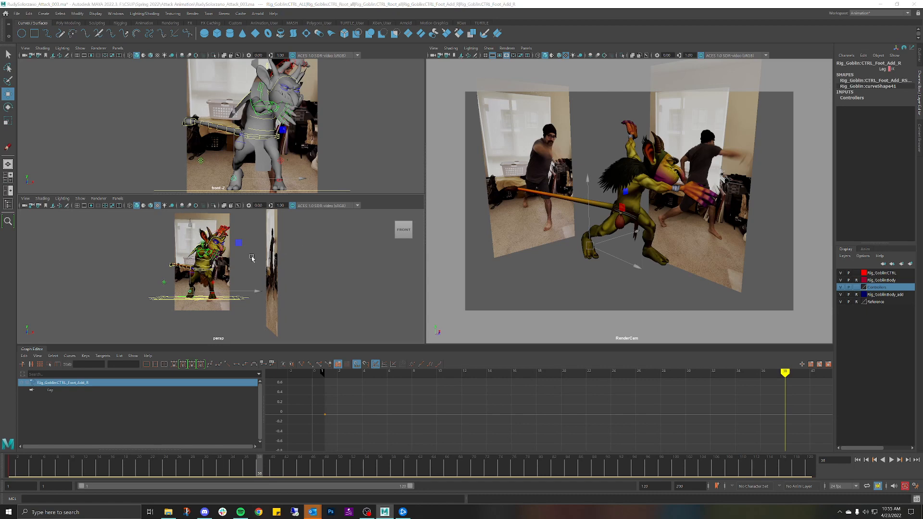
pyautogui.press('space')
pyautogui.moveTo(314, 100)
pyautogui.keyDown('alt'); pyautogui.mouseDown(button='middle')
pyautogui.moveTo(309, 118)
pyautogui.moveTo(311, 104)
pyautogui.mouseUp(button='middle'); pyautogui.keyUp('alt')
pyautogui.scroll(-2, 310, 118)
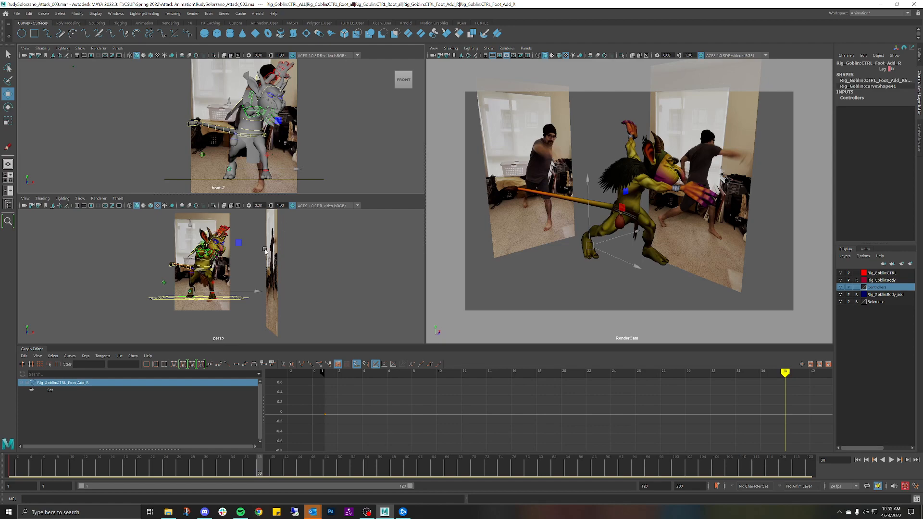
pyautogui.keyDown('alt'); pyautogui.moveTo(265, 251); pyautogui.dragTo(324, 268); pyautogui.keyUp('alt')
pyautogui.scroll(4, 317, 264)
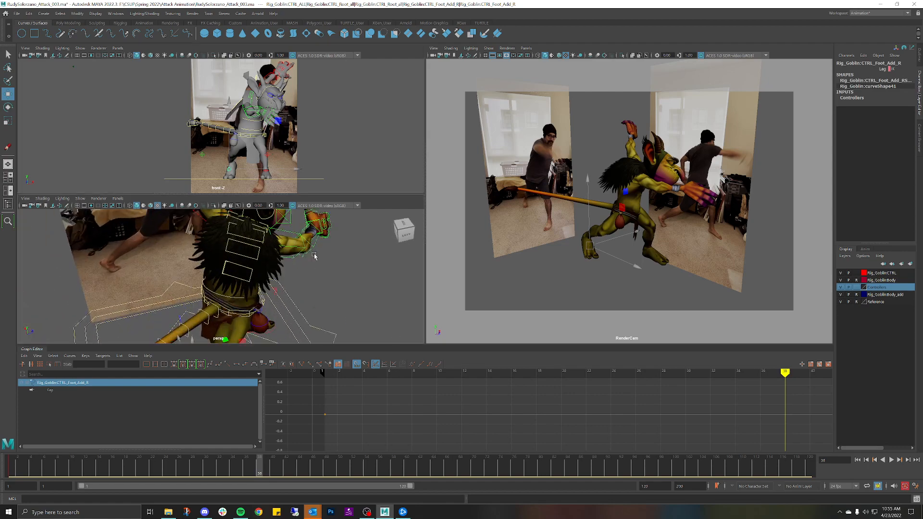
pyautogui.keyDown('alt'); pyautogui.moveTo(280, 246); pyautogui.dragTo(281, 270, button='middle'); pyautogui.keyUp('alt')
pyautogui.keyDown('alt'); pyautogui.moveTo(304, 284); pyautogui.dragTo(290, 264); pyautogui.keyUp('alt')
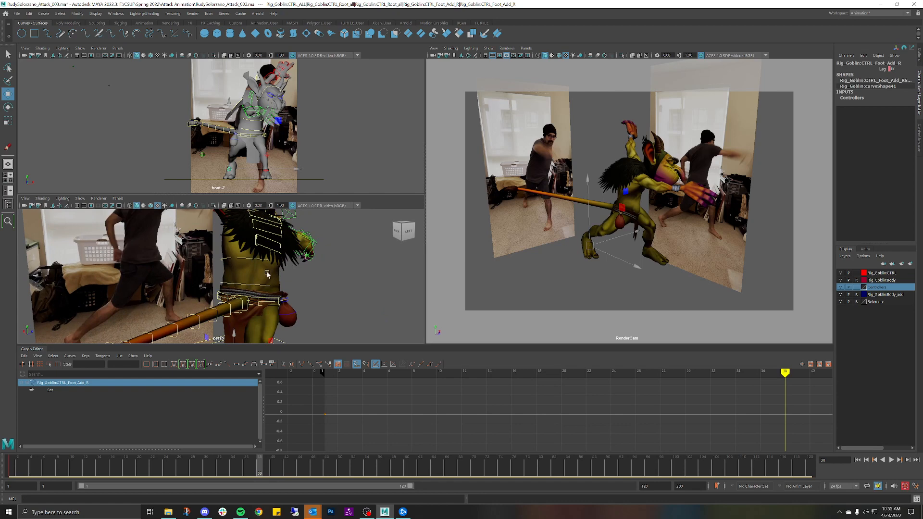
pyautogui.scroll(-5, 262, 233)
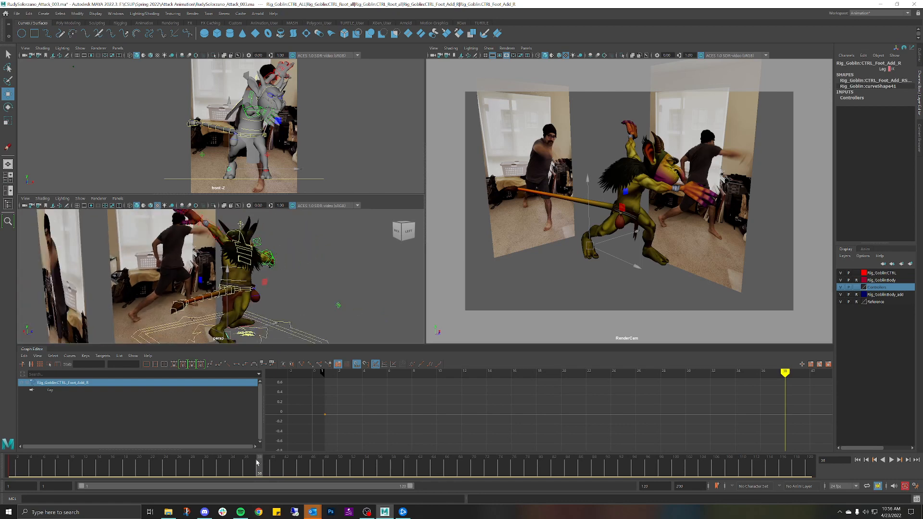
# - Play back the blocked attack to review the motion, and inspect the upper body at frame 38
pyautogui.hotkey('alt', 'v')
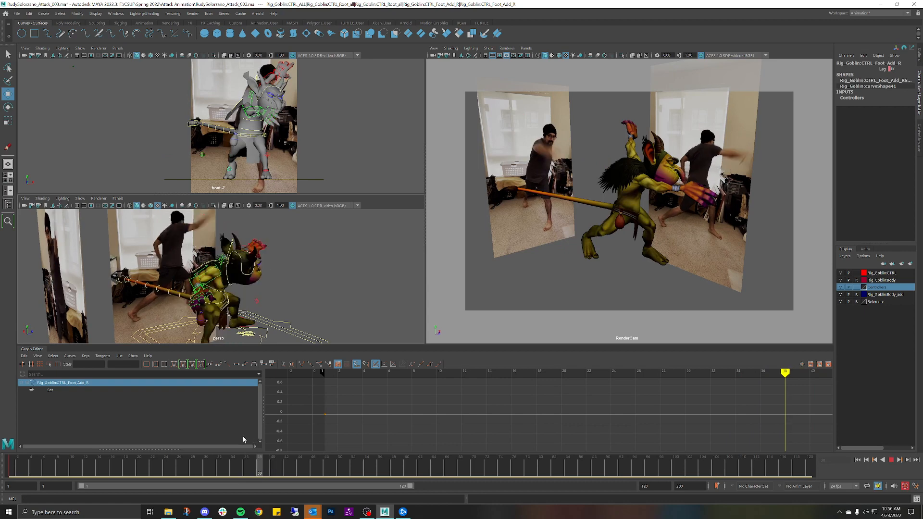
pyautogui.moveTo(257, 443); pyautogui.dragTo(258, 442)
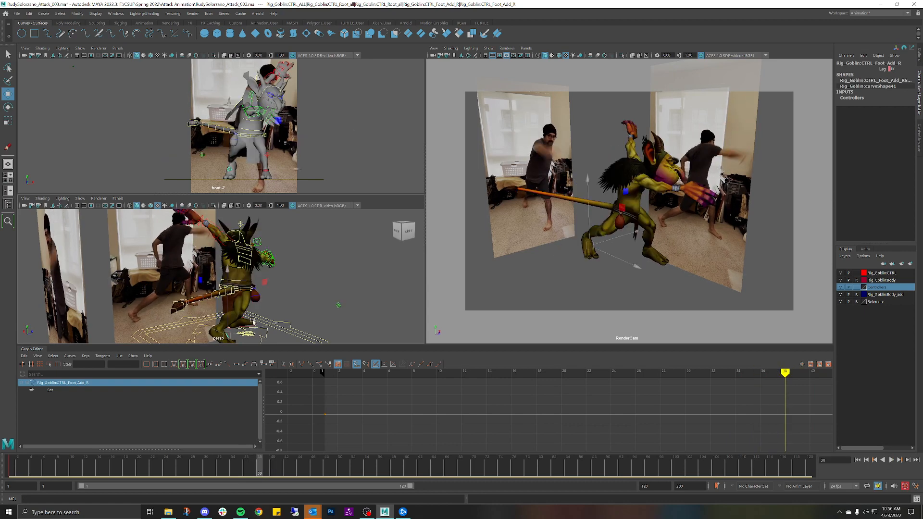
pyautogui.scroll(4, 257, 273)
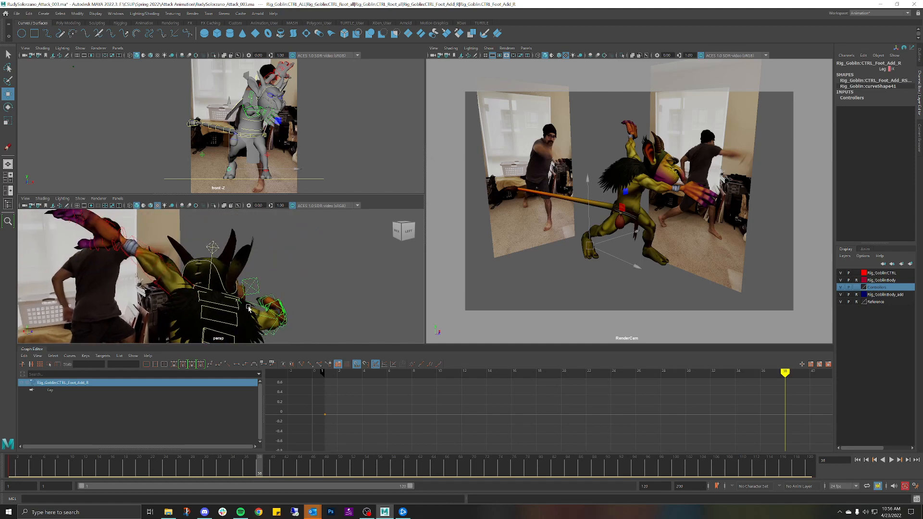
# - Play back and scrub through frames 37 to 39, examining the goblin's torso, cape and arms from behind
pyautogui.keyDown('alt'); pyautogui.moveTo(248, 308); pyautogui.dragTo(202, 306); pyautogui.keyUp('alt')
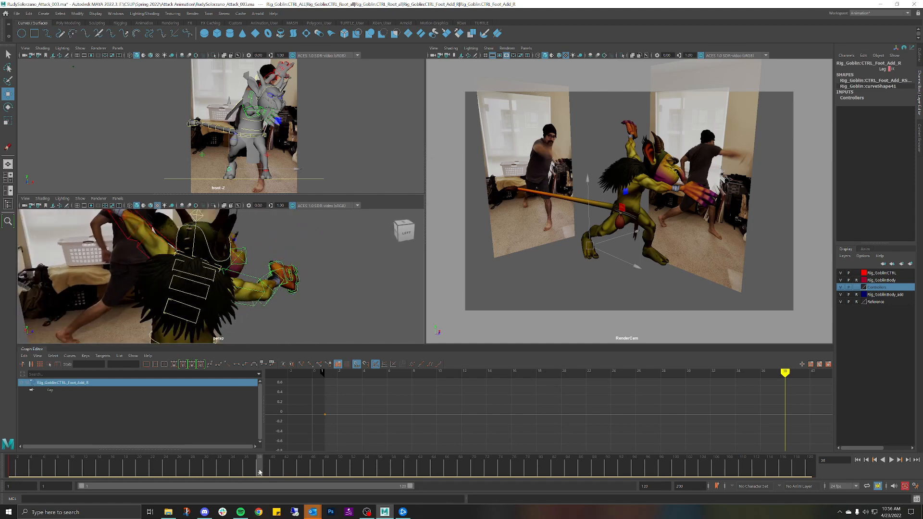
pyautogui.moveTo(251, 471); pyautogui.dragTo(260, 464)
pyautogui.scroll(-3, 305, 269)
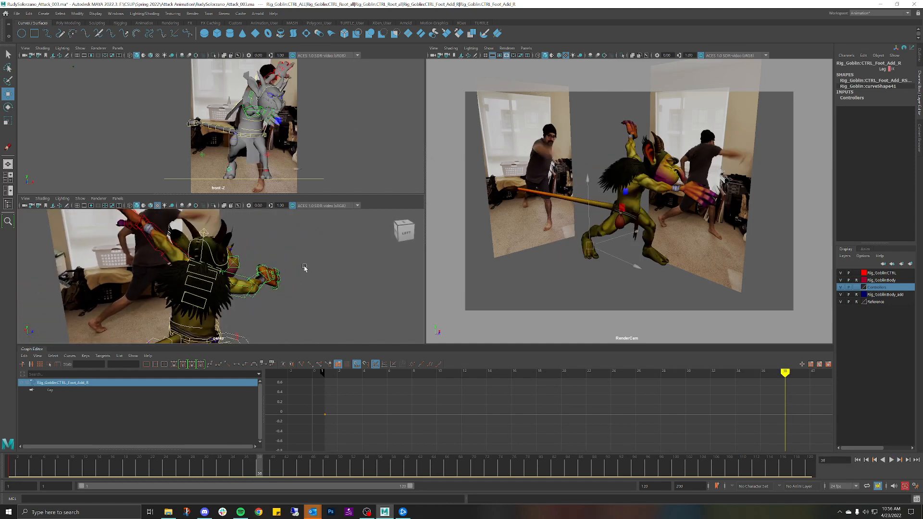
pyautogui.keyDown('alt'); pyautogui.moveTo(279, 269); pyautogui.dragTo(304, 252, button='middle'); pyautogui.keyUp('alt')
pyautogui.hotkey('alt', 'v')
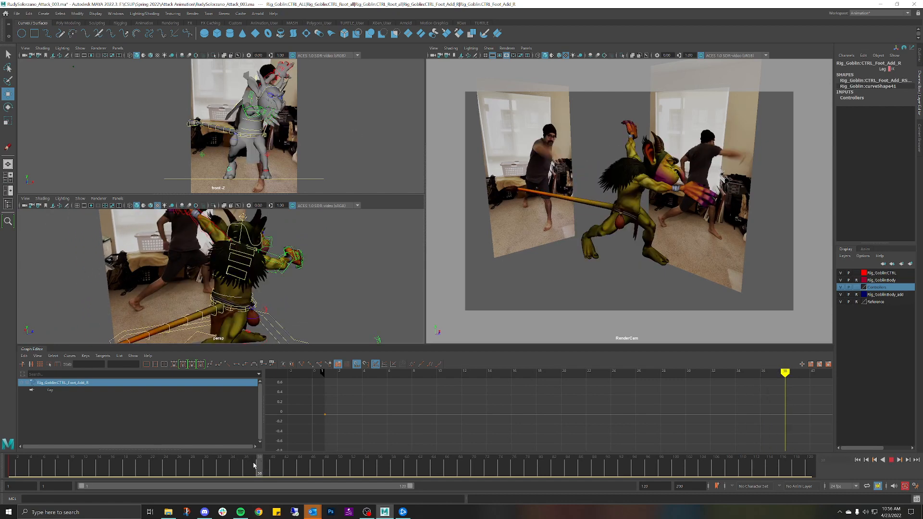
pyautogui.moveTo(254, 466); pyautogui.dragTo(252, 466)
pyautogui.keyDown('alt'); pyautogui.moveTo(182, 246); pyautogui.dragTo(201, 247); pyautogui.keyUp('alt')
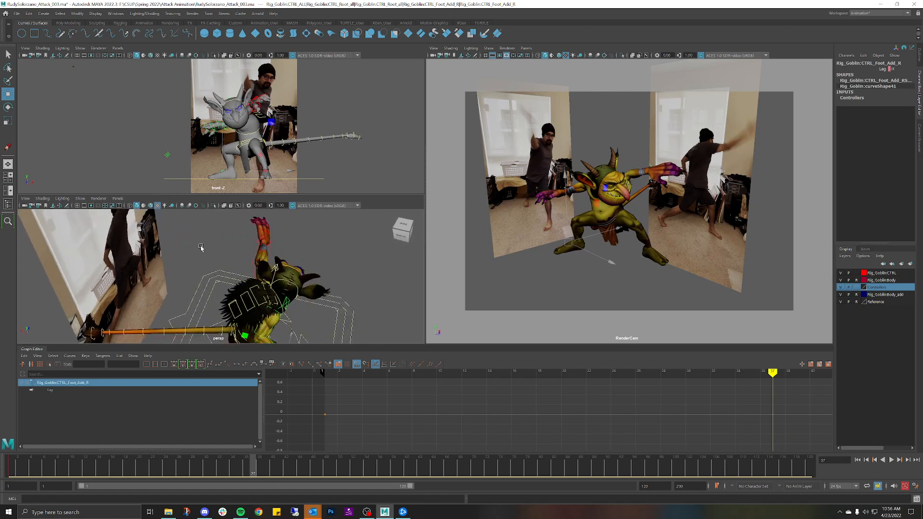
pyautogui.click(257, 473)
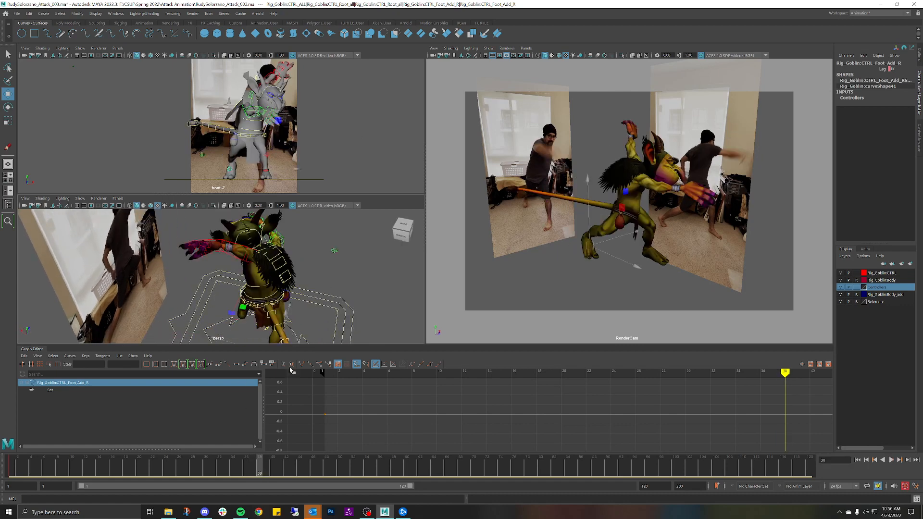
pyautogui.moveTo(262, 464)
pyautogui.mouseDown()
pyautogui.moveTo(247, 464)
pyautogui.moveTo(268, 465)
pyautogui.mouseUp()
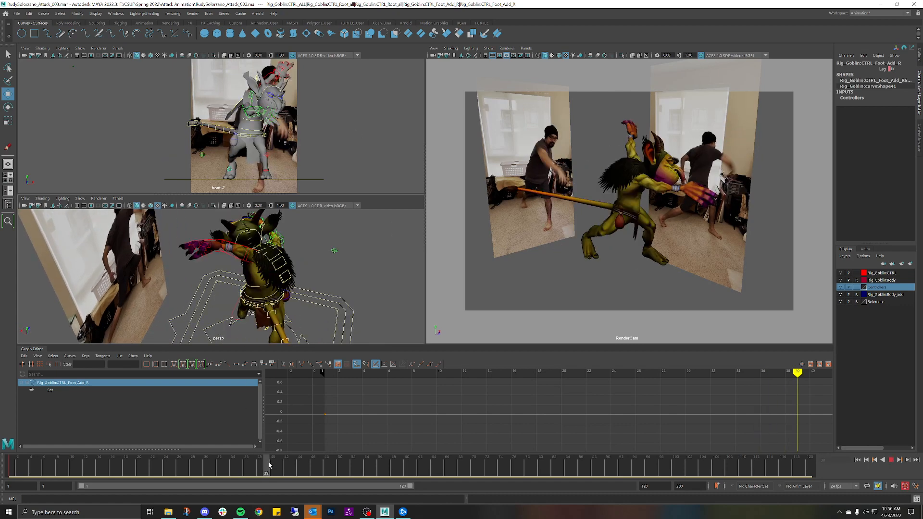
# - Select the cape controls down the goblin's back at frame 39 and ready them for rotation
pyautogui.click(287, 275)
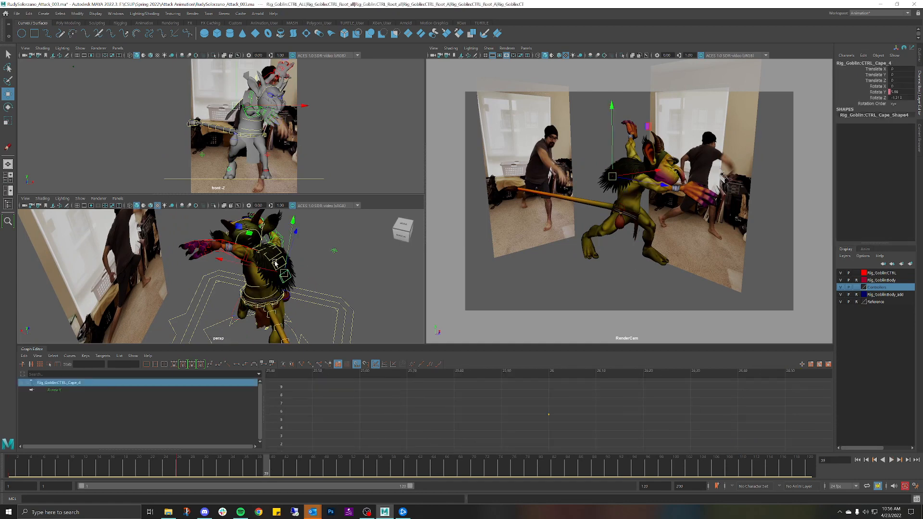
pyautogui.click(261, 253)
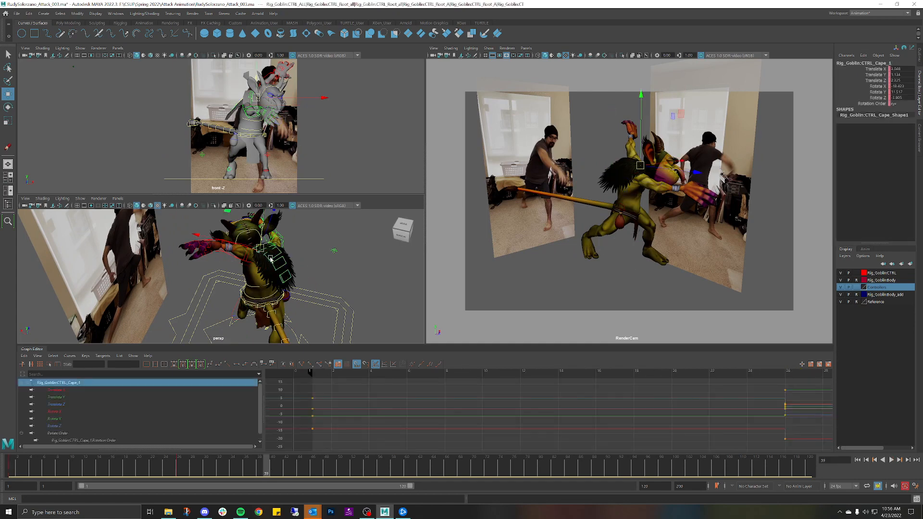
pyautogui.click(284, 282)
pyautogui.press('e')
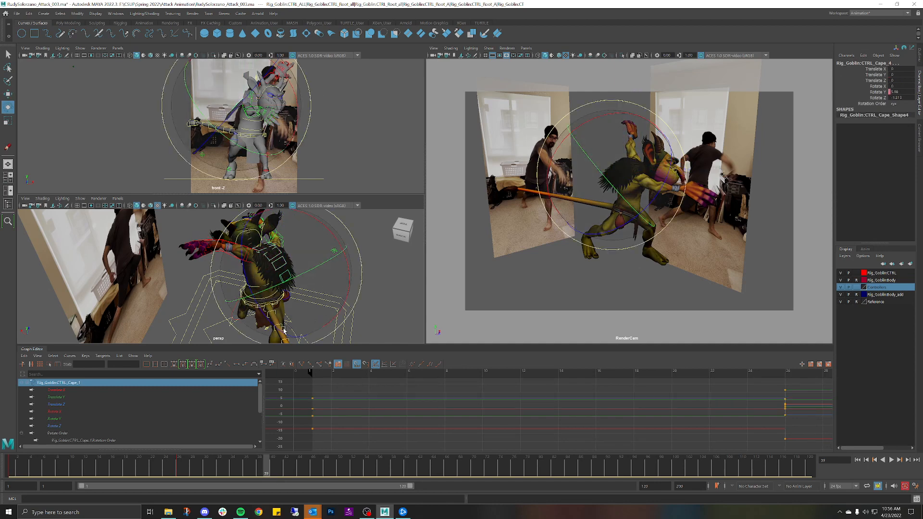
pyautogui.moveTo(284, 330); pyautogui.dragTo(251, 323)
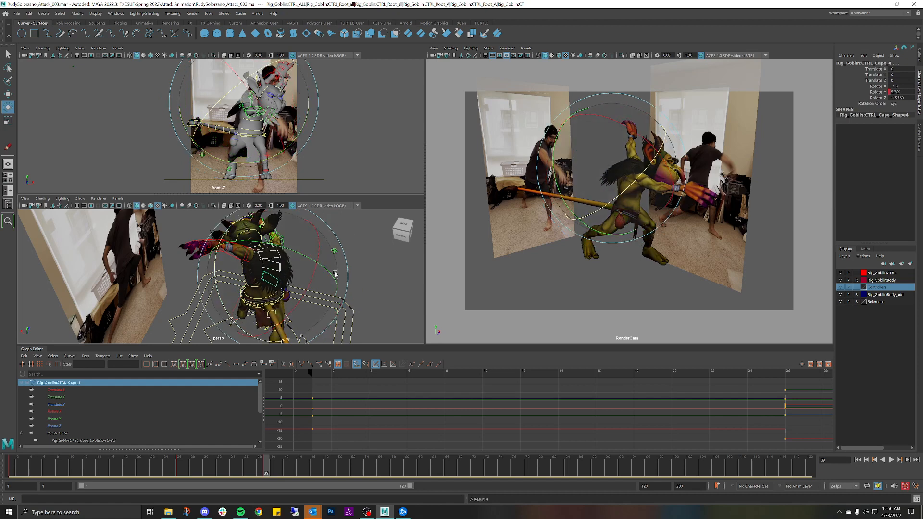
pyautogui.click(360, 259)
pyautogui.keyDown('alt'); pyautogui.moveTo(359, 259); pyautogui.dragTo(270, 237); pyautogui.keyUp('alt')
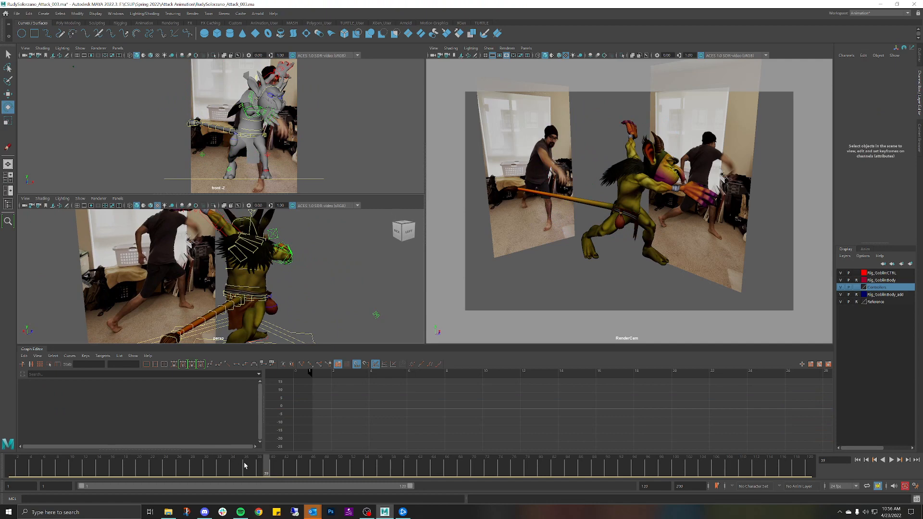
pyautogui.hotkey('alt', 'v')
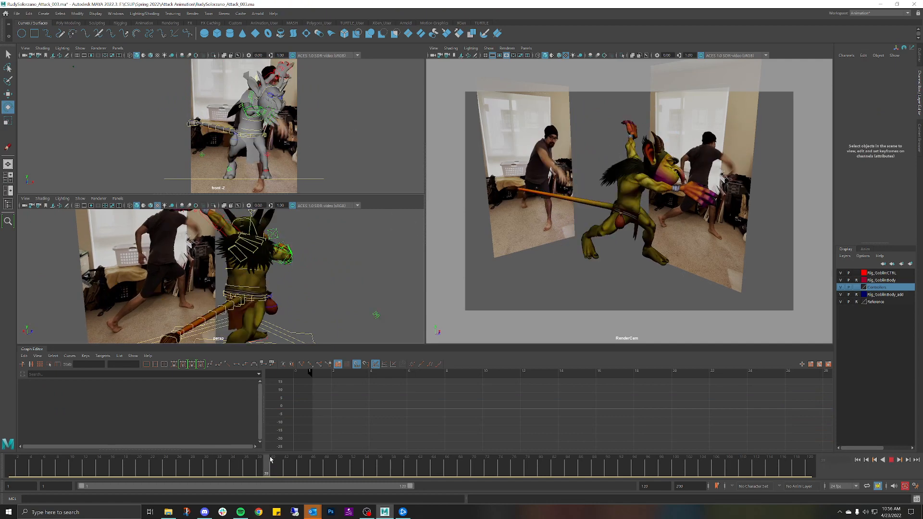
pyautogui.keyDown('alt'); pyautogui.moveTo(216, 259); pyautogui.dragTo(262, 288); pyautogui.keyUp('alt')
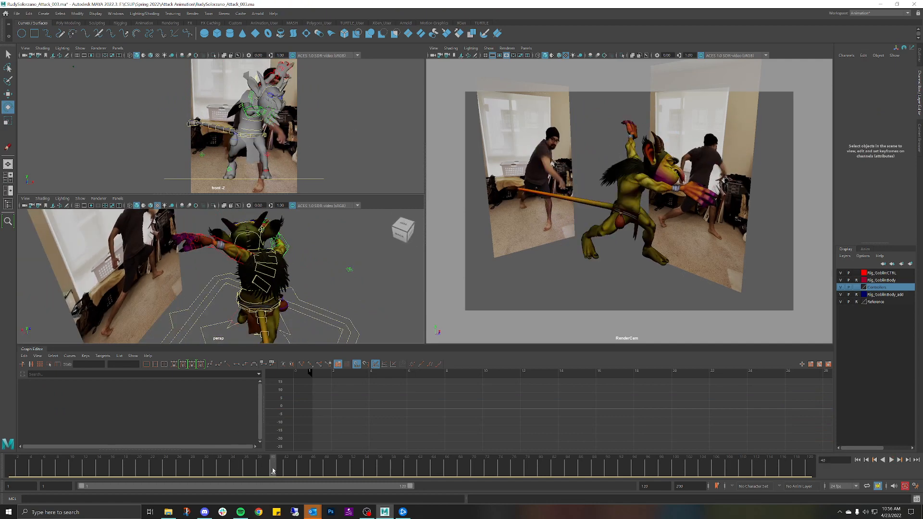
pyautogui.moveTo(272, 470); pyautogui.dragTo(253, 470)
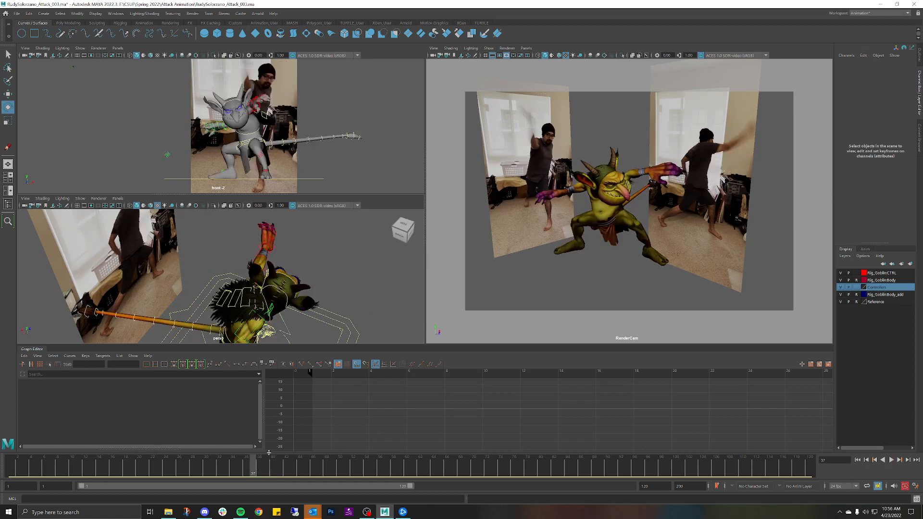
pyautogui.hotkey('ctrl', 'z')
pyautogui.hotkey('ctrl', 'z')
pyautogui.hotkey('ctrl', 'z')
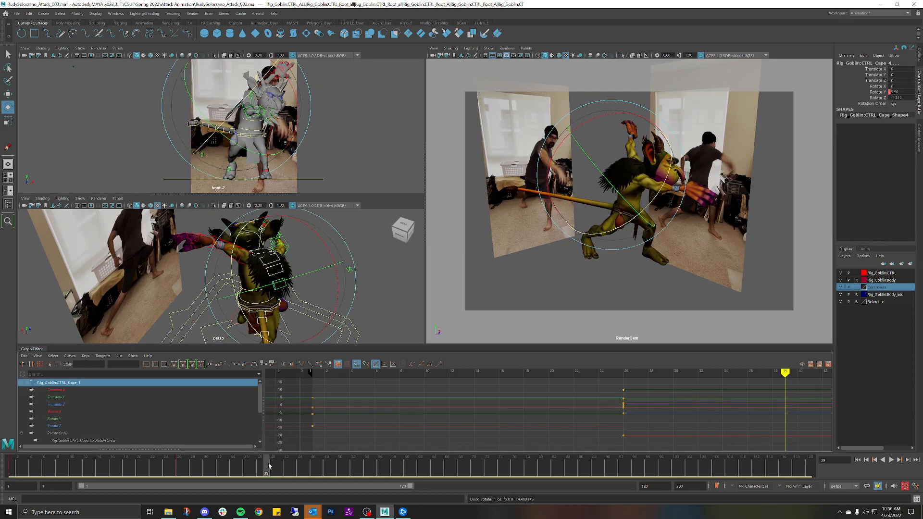
# - Rotate the selected cape controls at frame 38 so the cape swings with the body's turn, key them, and scrub to frame 39
pyautogui.moveTo(252, 464); pyautogui.dragTo(260, 470)
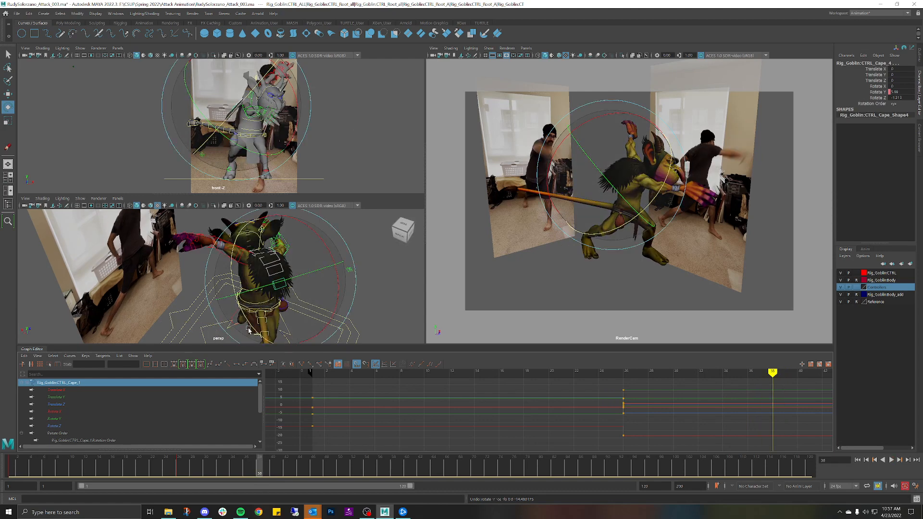
pyautogui.moveTo(247, 327); pyautogui.dragTo(239, 318)
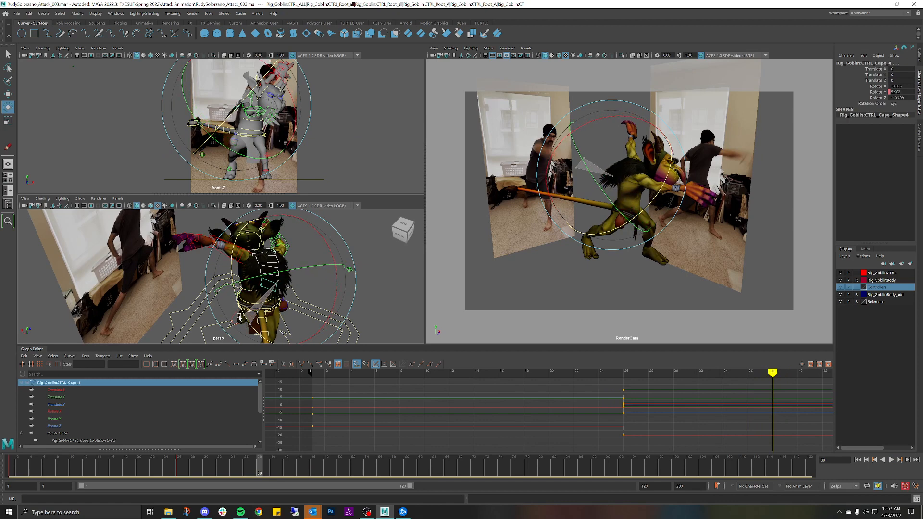
pyautogui.moveTo(313, 288); pyautogui.dragTo(308, 287)
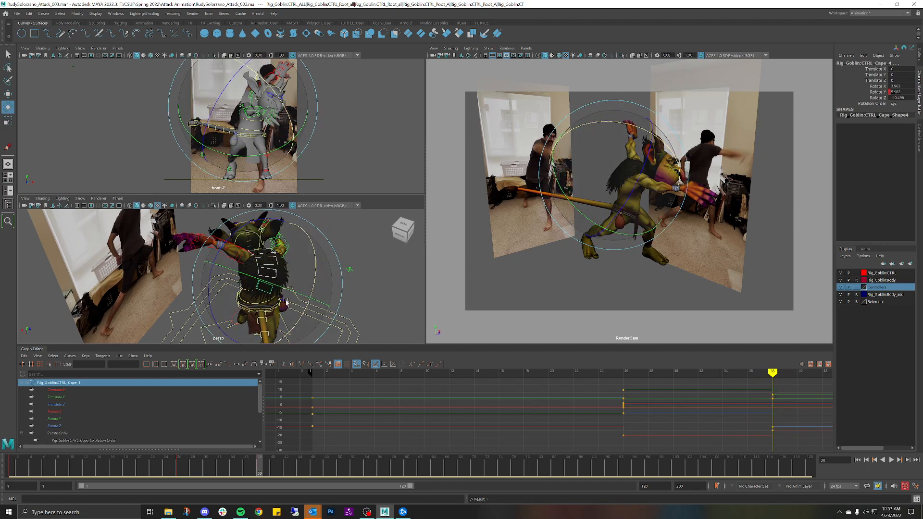
pyautogui.moveTo(222, 332); pyautogui.dragTo(217, 328)
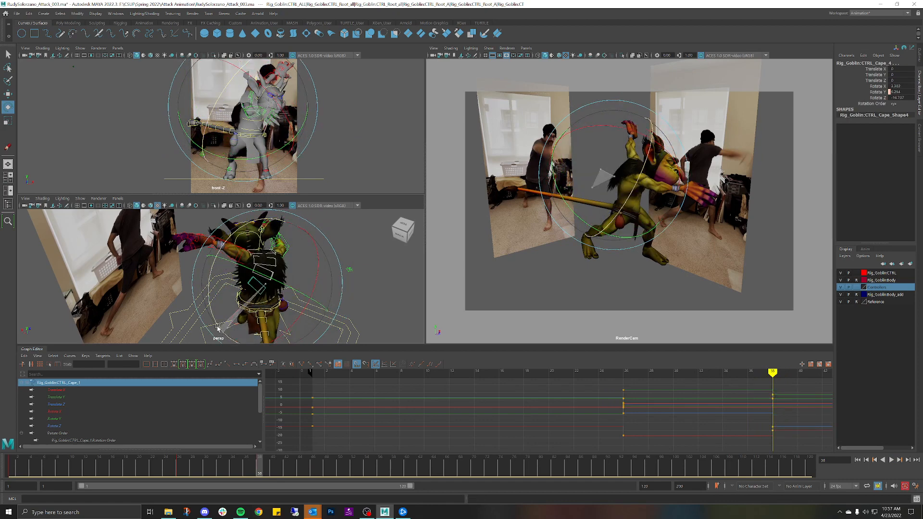
pyautogui.press('s')
pyautogui.click(241, 463)
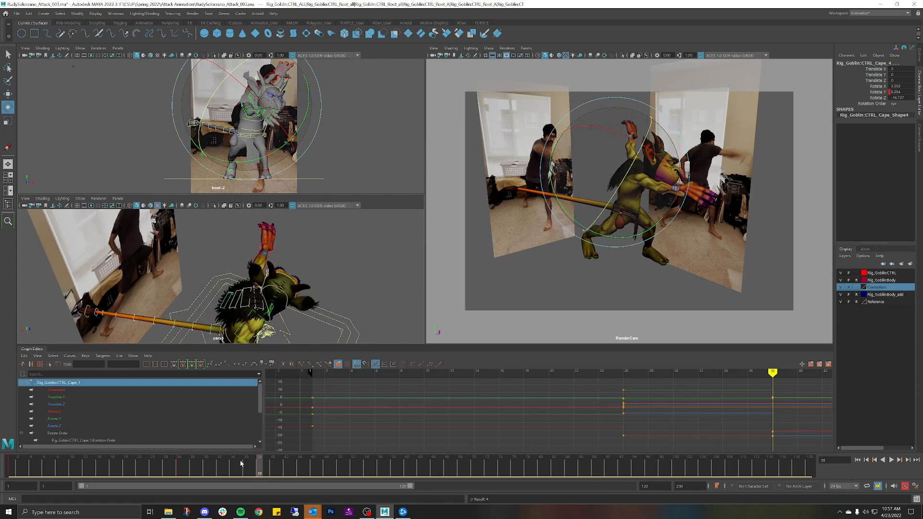
pyautogui.moveTo(241, 463); pyautogui.dragTo(267, 460)
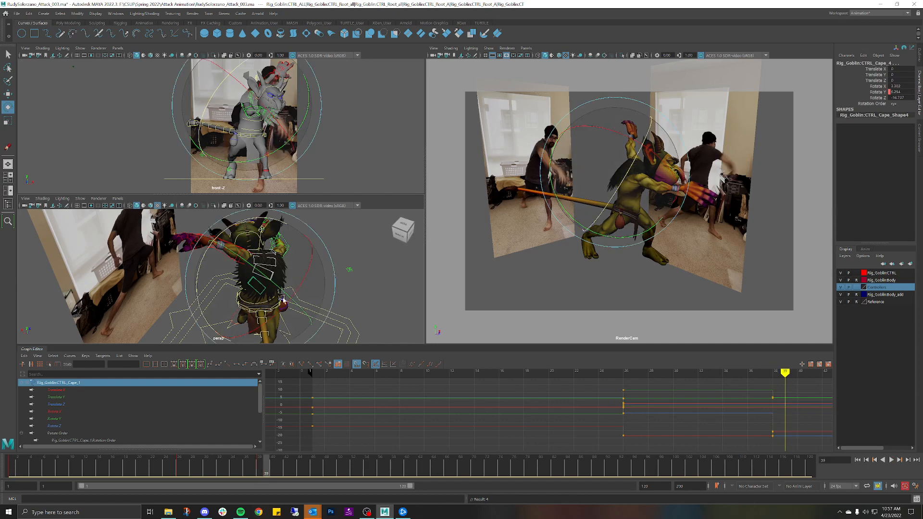
# - Try a further rotation of the cape controls at frame 39, undo it, and play the attack back
pyautogui.moveTo(203, 296); pyautogui.dragTo(233, 257)
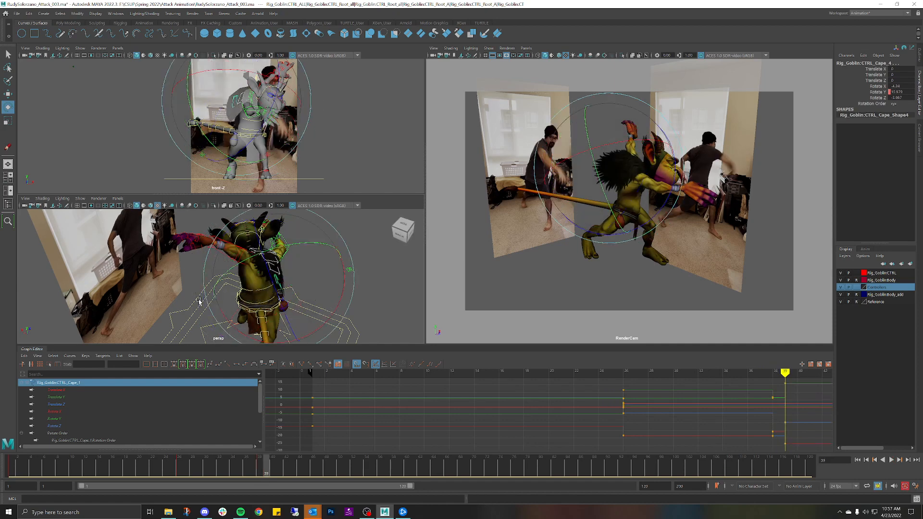
pyautogui.hotkey('ctrl', 'z')
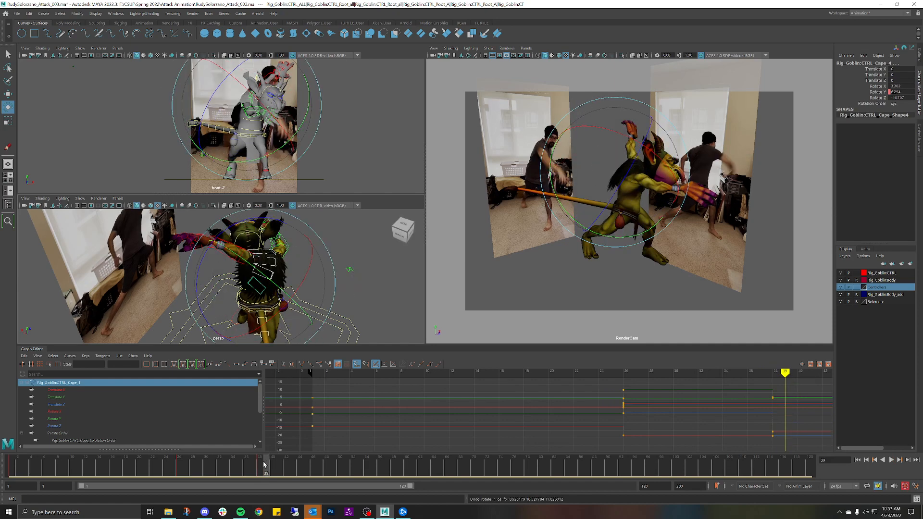
pyautogui.hotkey('alt', 'v')
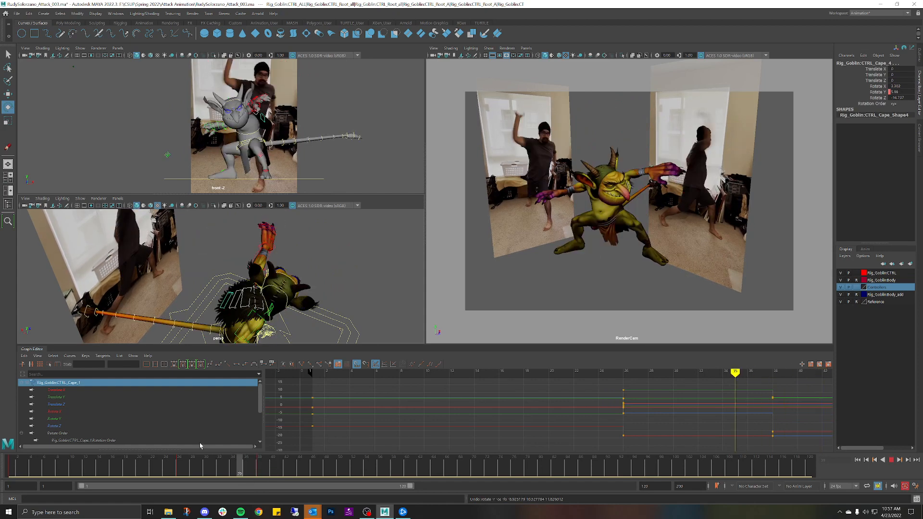
pyautogui.hotkey('alt', 'v')
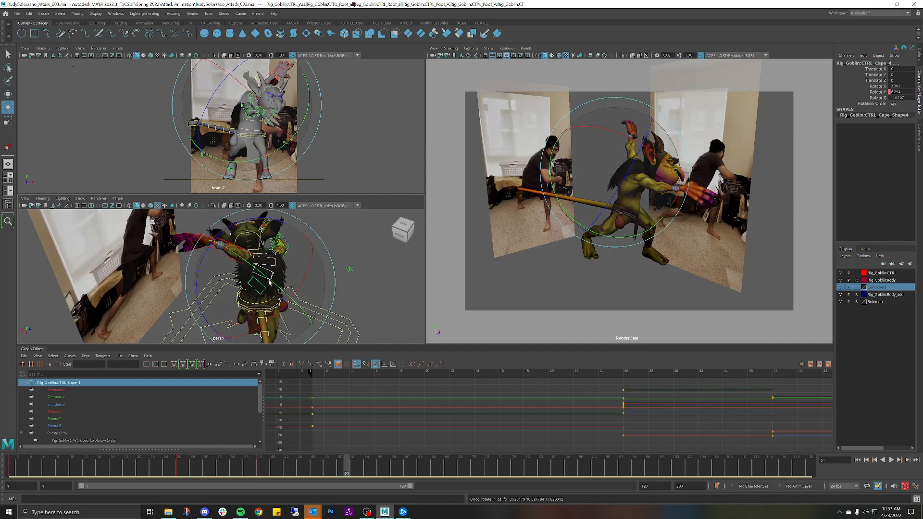
# - Rotate the cape controls to straighten the cape at frame 51, play it back, and cut their keys at that frame
pyautogui.moveTo(198, 267); pyautogui.dragTo(197, 288)
pyautogui.hotkey('alt', 'v')
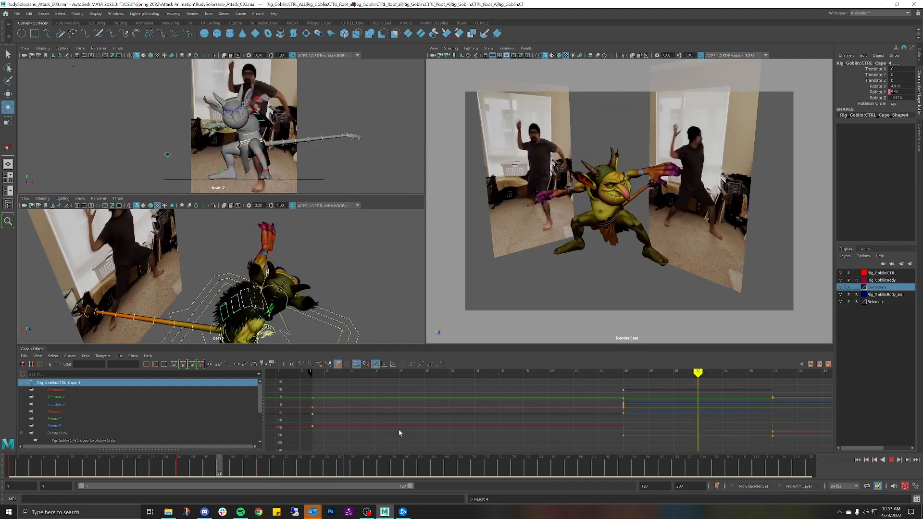
pyautogui.click(344, 465)
pyautogui.click(347, 465)
pyautogui.rightClick(351, 465)
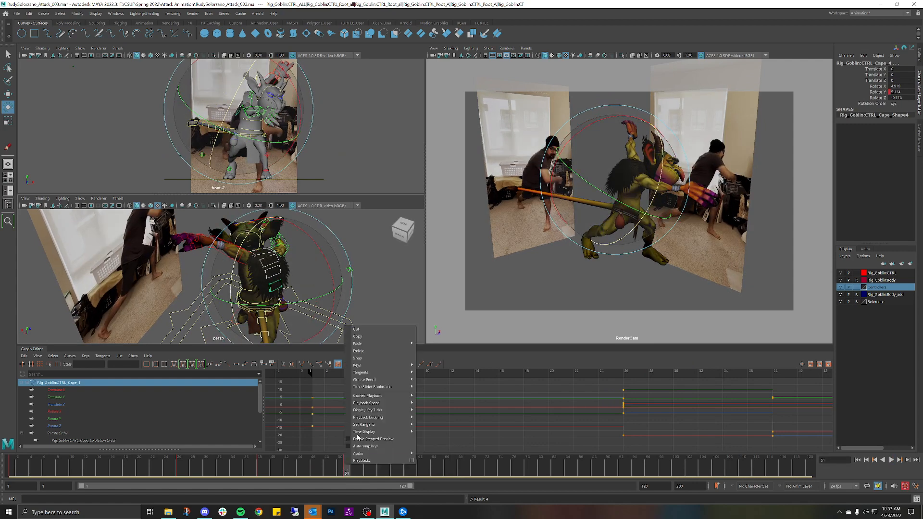
pyautogui.click(370, 332)
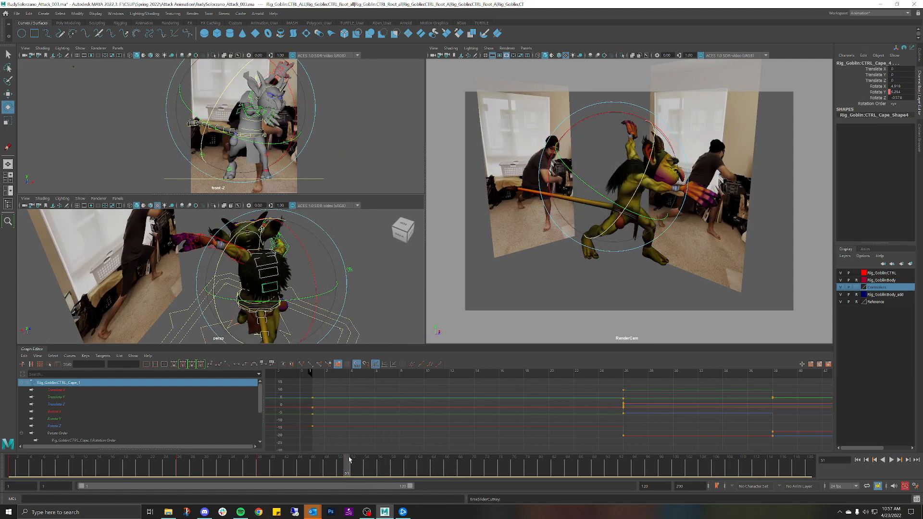
# - Play back the attack to review the cape motion, return to frame 38, and deselect the cape controls
pyautogui.hotkey('alt', 'v')
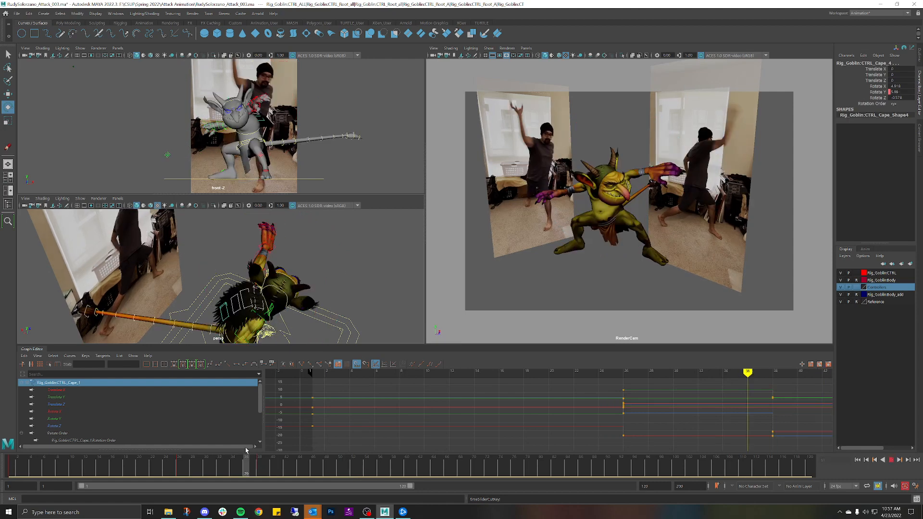
pyautogui.hotkey('alt', 'v')
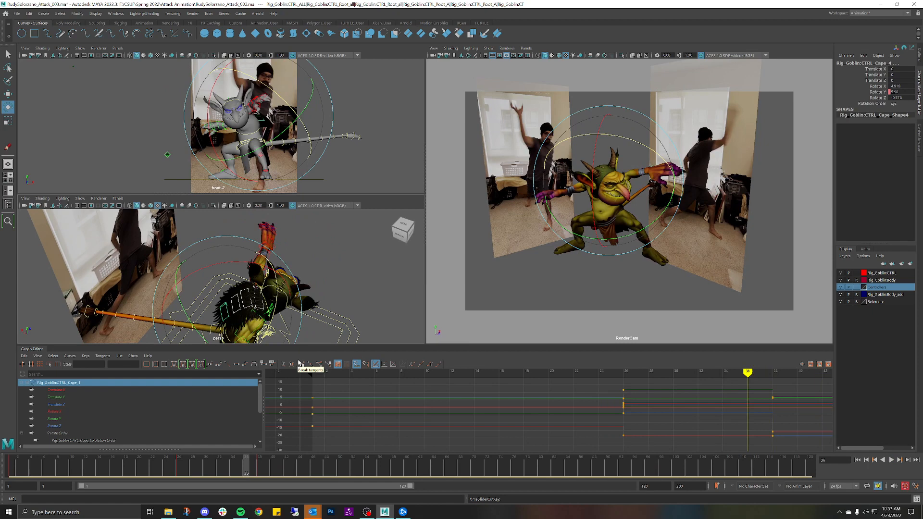
pyautogui.hotkey('alt', 'v')
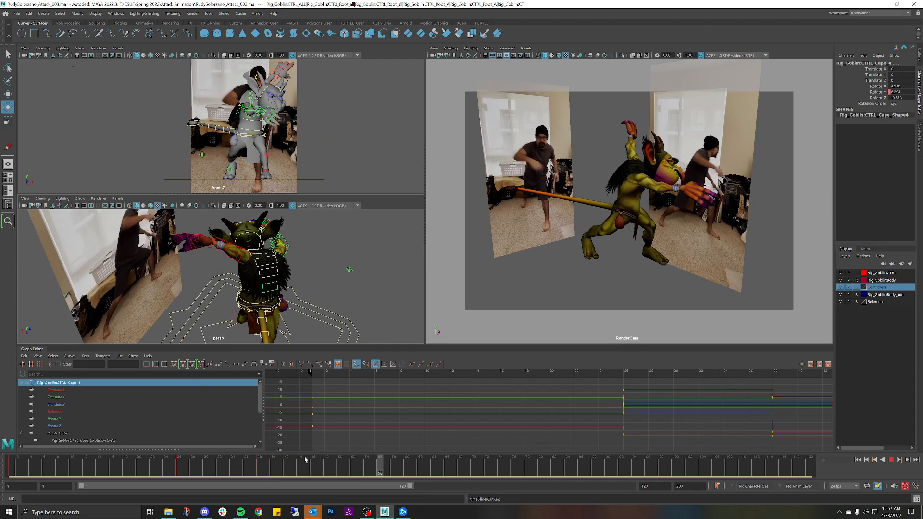
pyautogui.click(277, 469)
pyautogui.moveTo(276, 466); pyautogui.dragTo(256, 472)
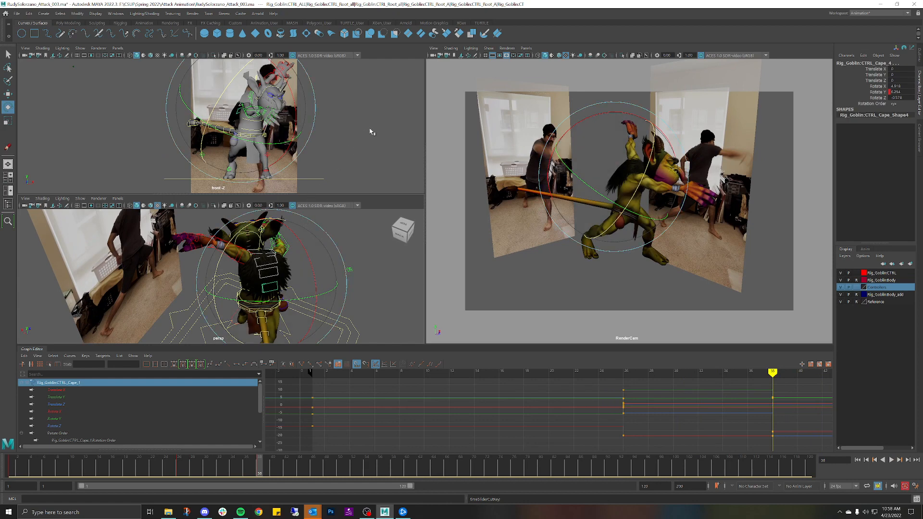
pyautogui.keyDown('alt'); pyautogui.moveTo(358, 123); pyautogui.dragTo(342, 114); pyautogui.keyUp('alt')
pyautogui.click(352, 237)
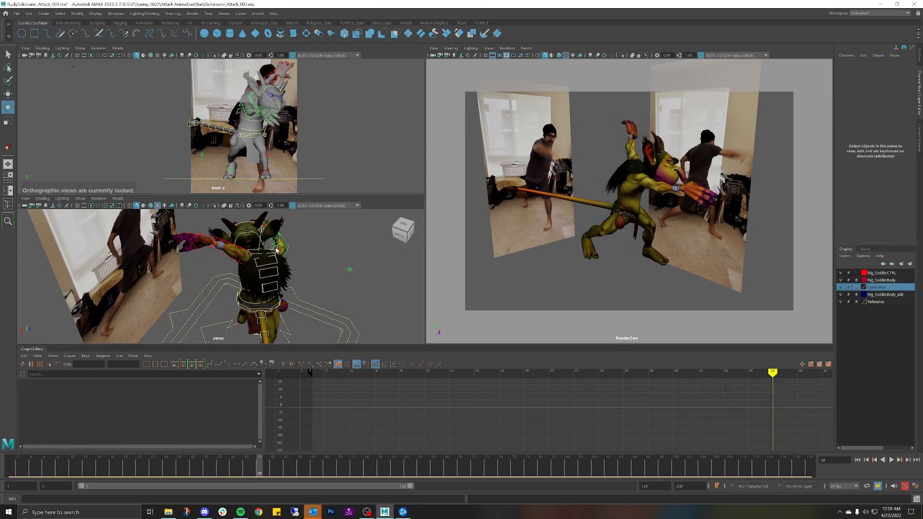
# - Try swinging the goblin's left upper arm FK control down toward the body at frame 38
pyautogui.click(242, 258)
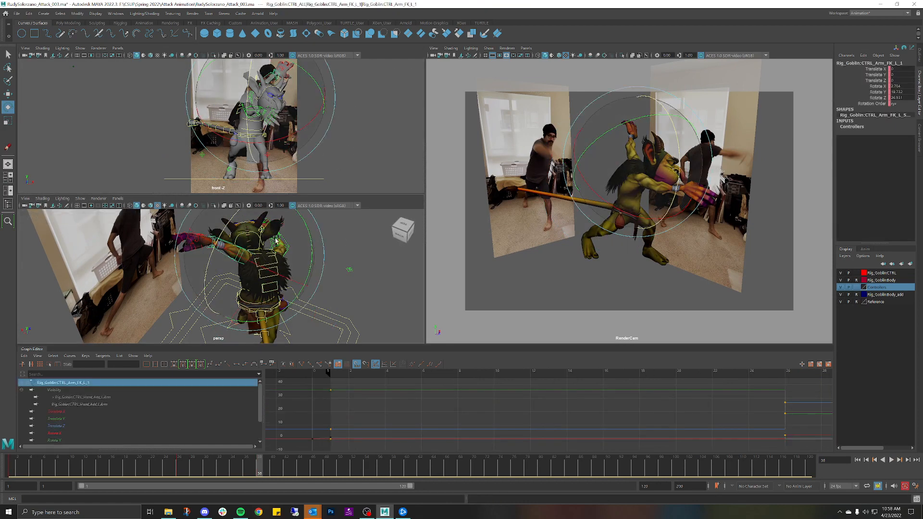
pyautogui.moveTo(254, 221); pyautogui.dragTo(164, 306)
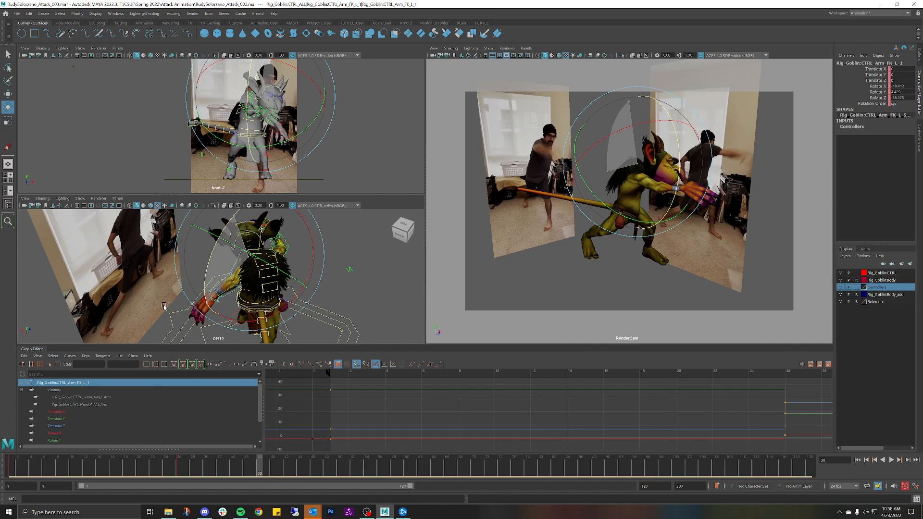
pyautogui.moveTo(164, 305); pyautogui.dragTo(161, 312)
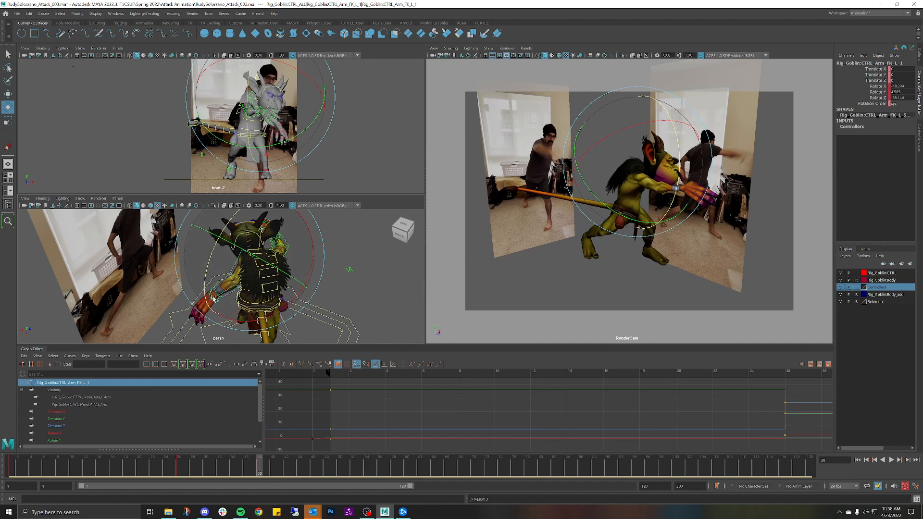
# - Delete the grease pencil sketch drawn over the left view and close the Grease Pencil tools
pyautogui.press('space')
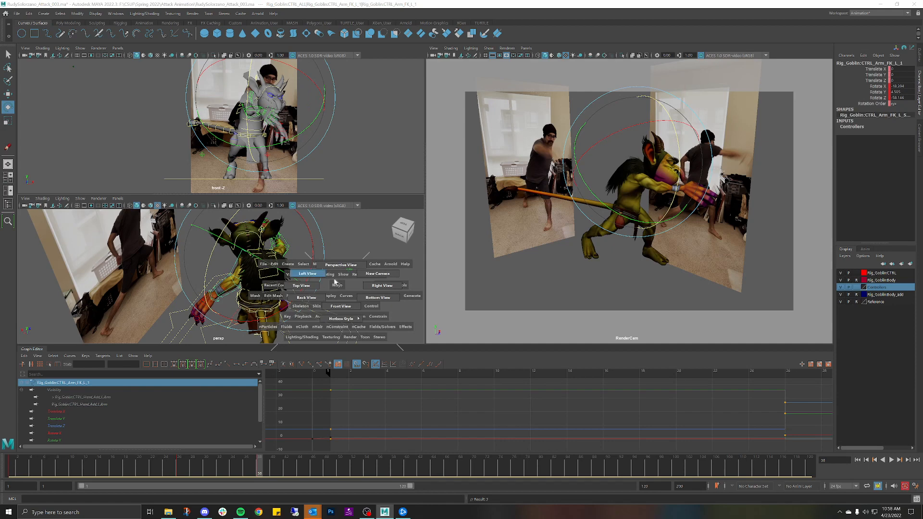
pyautogui.keyDown('alt'); pyautogui.moveTo(336, 268); pyautogui.dragTo(287, 243); pyautogui.keyUp('alt')
pyautogui.scroll(-4, 309, 248)
pyautogui.press('space')
pyautogui.moveTo(279, 267)
pyautogui.keyDown('alt'); pyautogui.mouseDown(button='middle')
pyautogui.moveTo(287, 260)
pyautogui.moveTo(279, 266)
pyautogui.mouseUp(button='middle'); pyautogui.keyUp('alt')
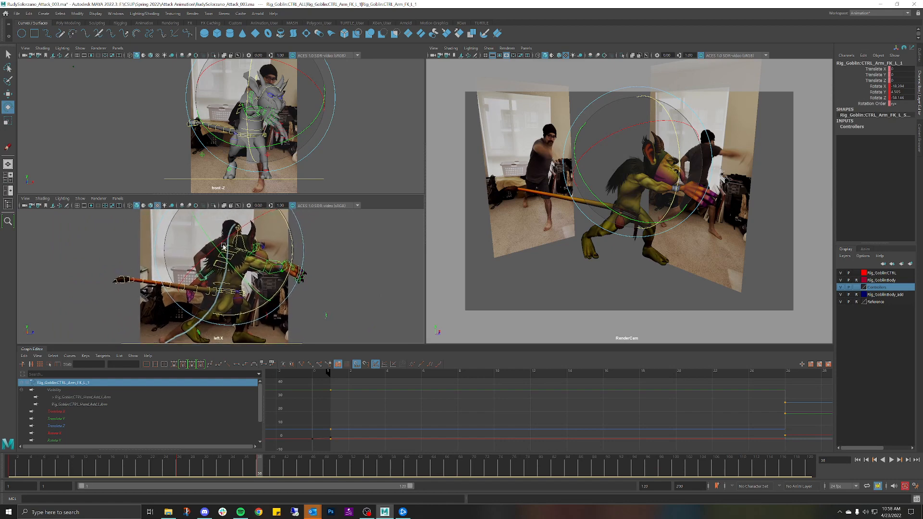
pyautogui.click(67, 205)
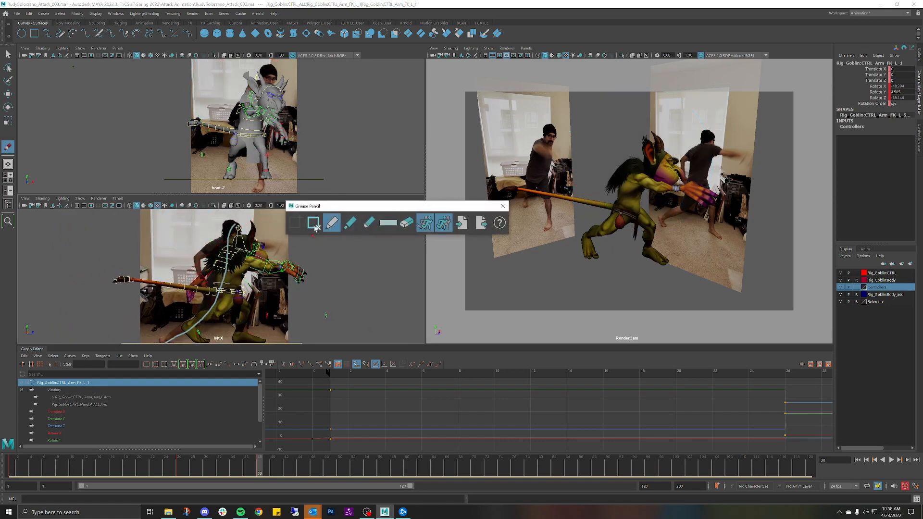
pyautogui.click(314, 224)
pyautogui.click(9, 54)
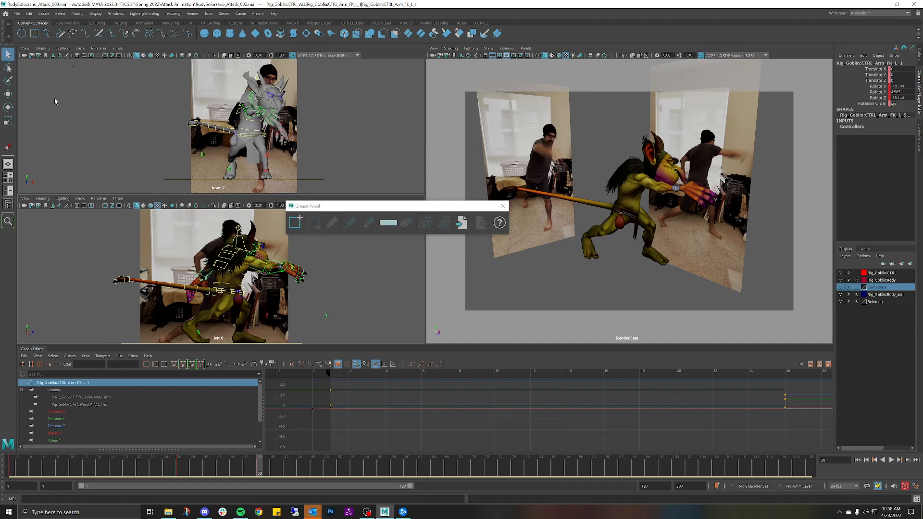
pyautogui.click(503, 207)
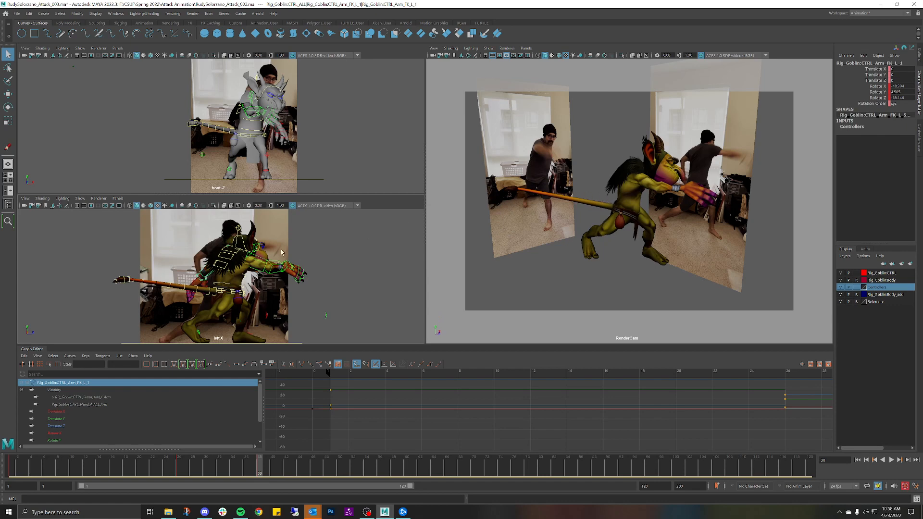
# - Reset the left upper arm FK control's X, Y and Z rotations to 0 at frame 38
pyautogui.keyDown('alt'); pyautogui.moveTo(323, 118); pyautogui.dragTo(311, 121); pyautogui.keyUp('alt')
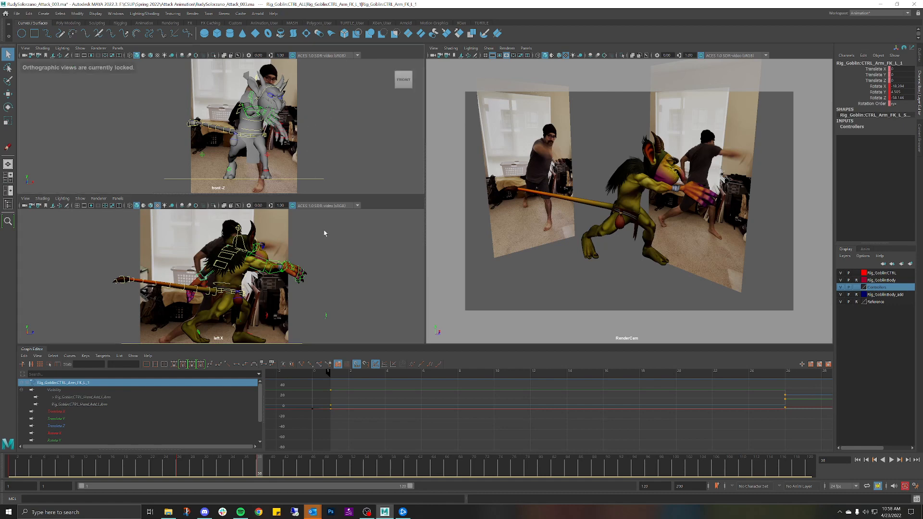
pyautogui.keyDown('alt'); pyautogui.moveTo(324, 233); pyautogui.dragTo(315, 230); pyautogui.keyUp('alt')
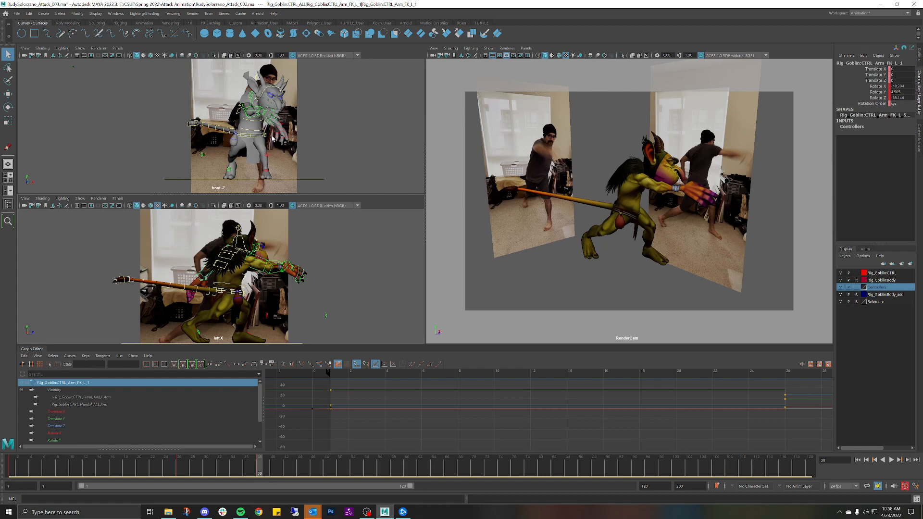
pyautogui.press('space')
pyautogui.moveTo(249, 233); pyautogui.dragTo(249, 213)
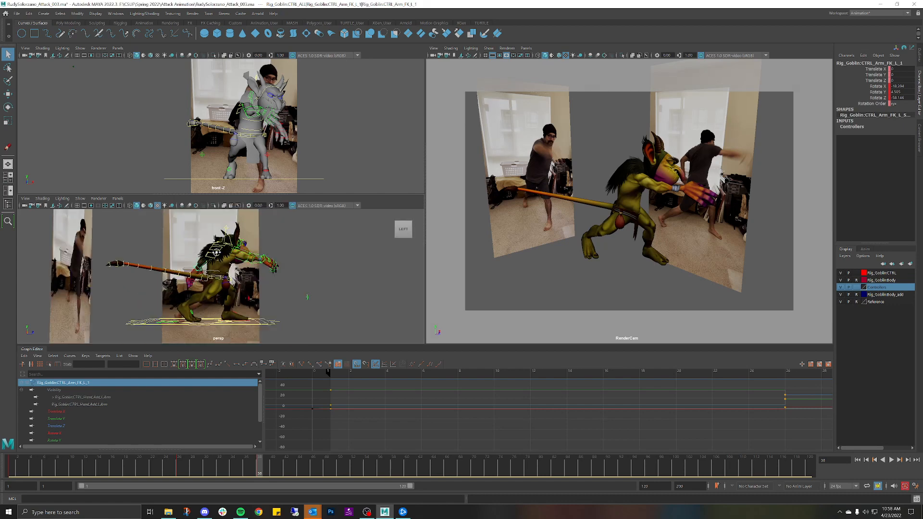
pyautogui.moveTo(213, 250)
pyautogui.keyDown('alt'); pyautogui.mouseDown()
pyautogui.moveTo(290, 270)
pyautogui.moveTo(185, 257)
pyautogui.moveTo(223, 261)
pyautogui.mouseUp(); pyautogui.keyUp('alt')
pyautogui.scroll(4, 290, 271)
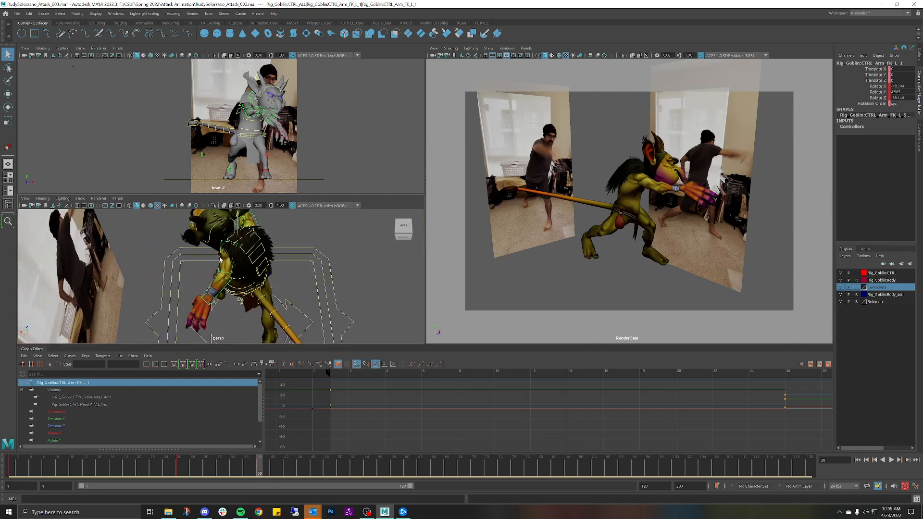
pyautogui.press('e')
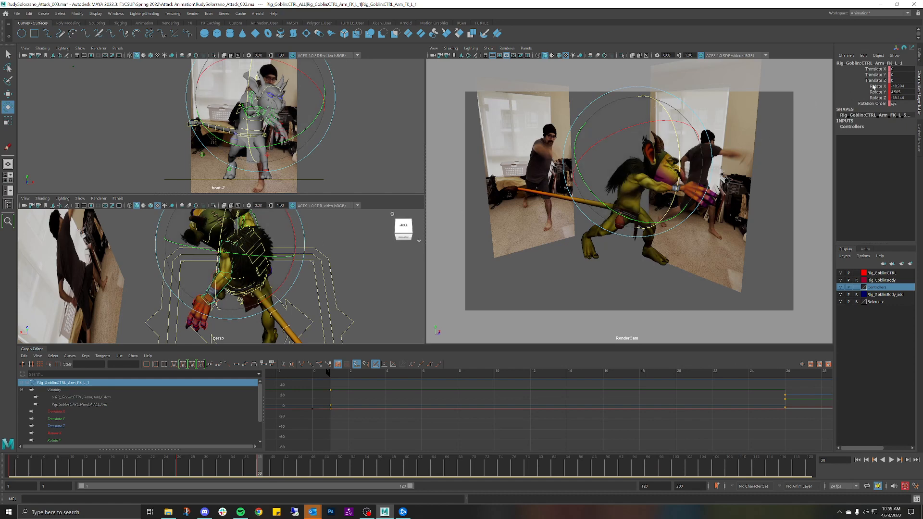
pyautogui.moveTo(898, 87); pyautogui.dragTo(903, 99)
pyautogui.write('0')
pyautogui.press('Return')
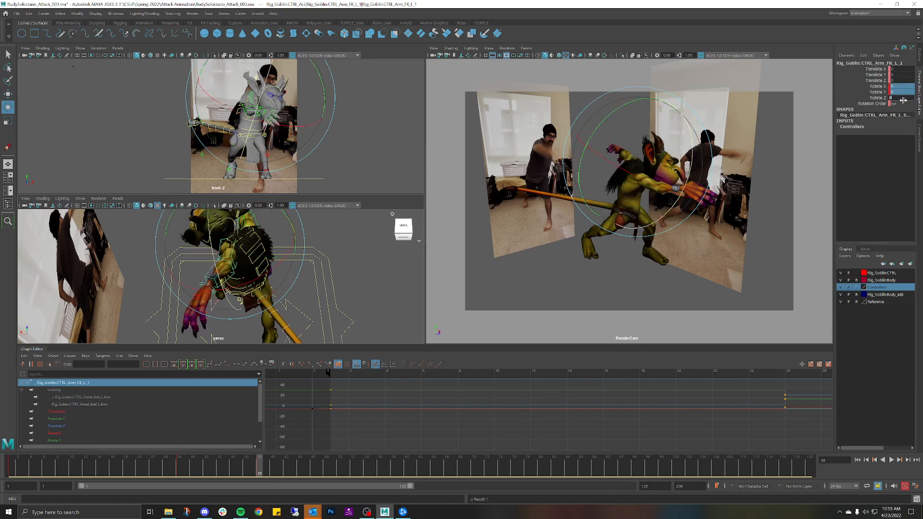
# - Rotate the left upper arm FK control at frame 38 so the arm hangs down and out beside the body
pyautogui.click(246, 255)
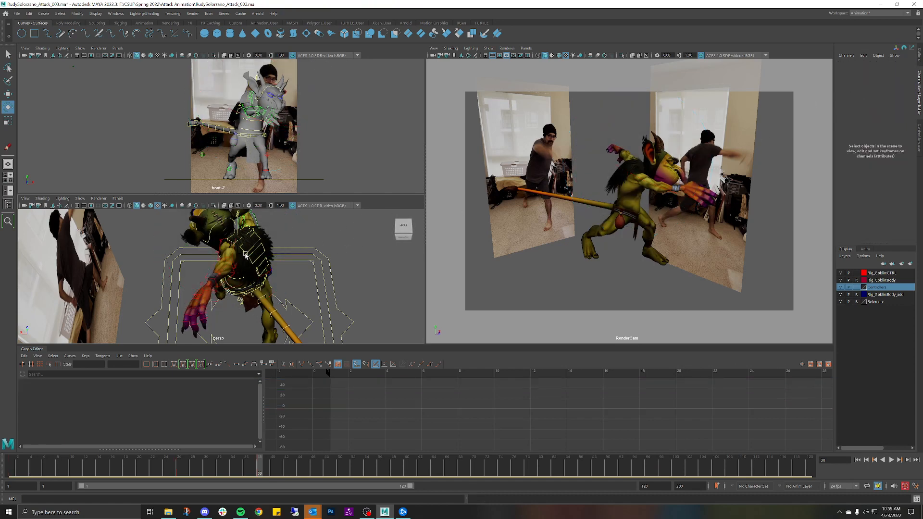
pyautogui.click(232, 258)
pyautogui.moveTo(233, 259); pyautogui.dragTo(281, 238)
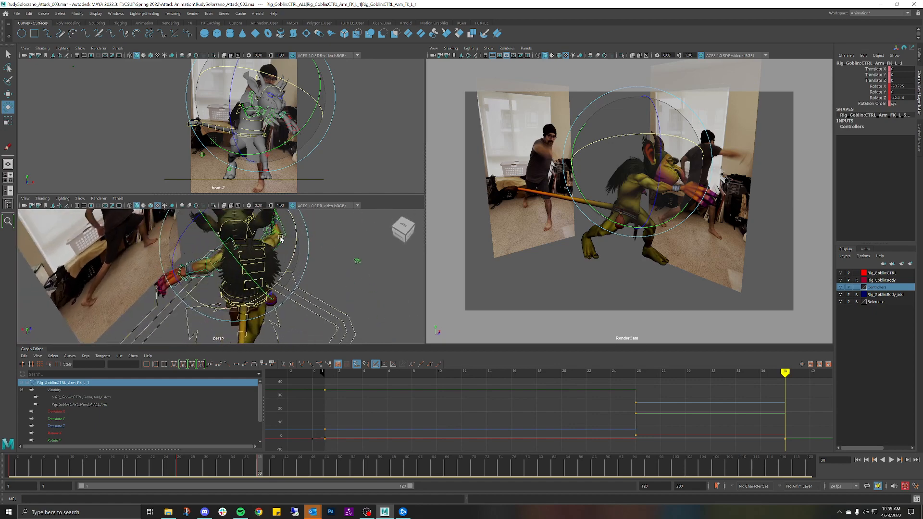
pyautogui.keyDown('alt'); pyautogui.moveTo(282, 237); pyautogui.dragTo(287, 288, button='middle'); pyautogui.keyUp('alt')
pyautogui.moveTo(245, 262); pyautogui.dragTo(289, 306)
pyautogui.moveTo(206, 326); pyautogui.dragTo(188, 301)
pyautogui.keyDown('alt'); pyautogui.moveTo(326, 259); pyautogui.dragTo(268, 224, button='middle'); pyautogui.keyUp('alt')
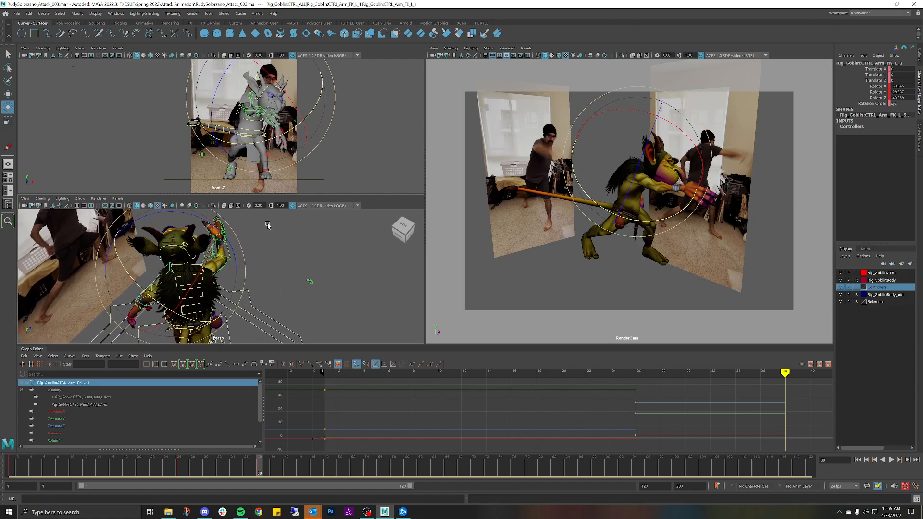
# - Rotate the left forearm FK control at frame 38 to bend the elbow, viewing the goblin from the front
pyautogui.keyDown('alt'); pyautogui.moveTo(262, 255); pyautogui.dragTo(139, 233); pyautogui.keyUp('alt')
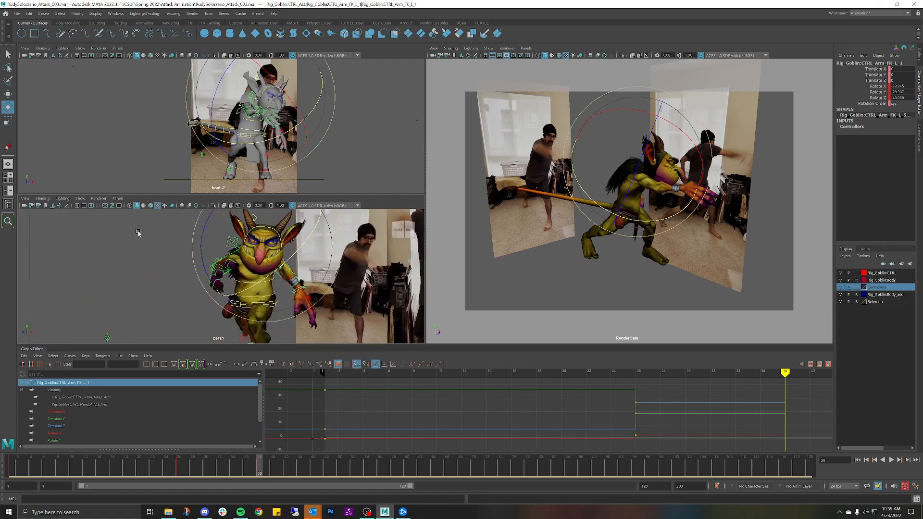
pyautogui.click(152, 254)
pyautogui.click(289, 285)
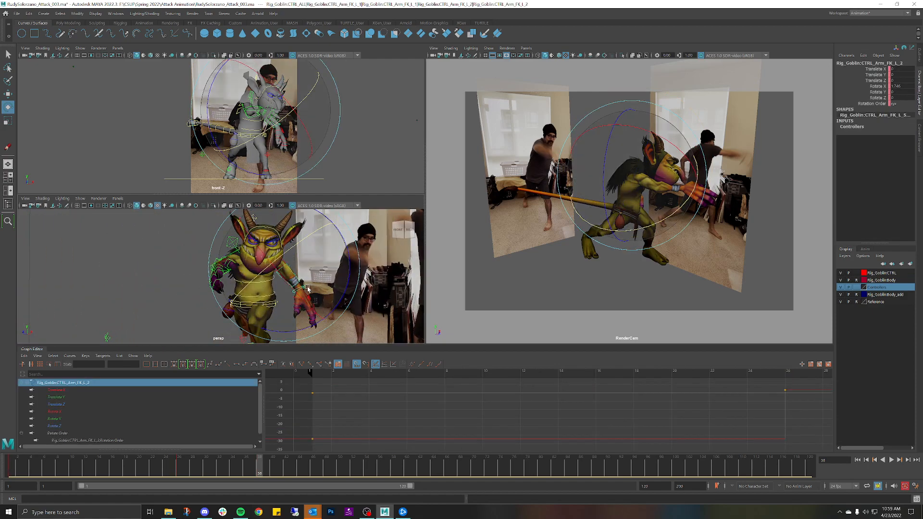
pyautogui.moveTo(282, 281); pyautogui.dragTo(280, 279)
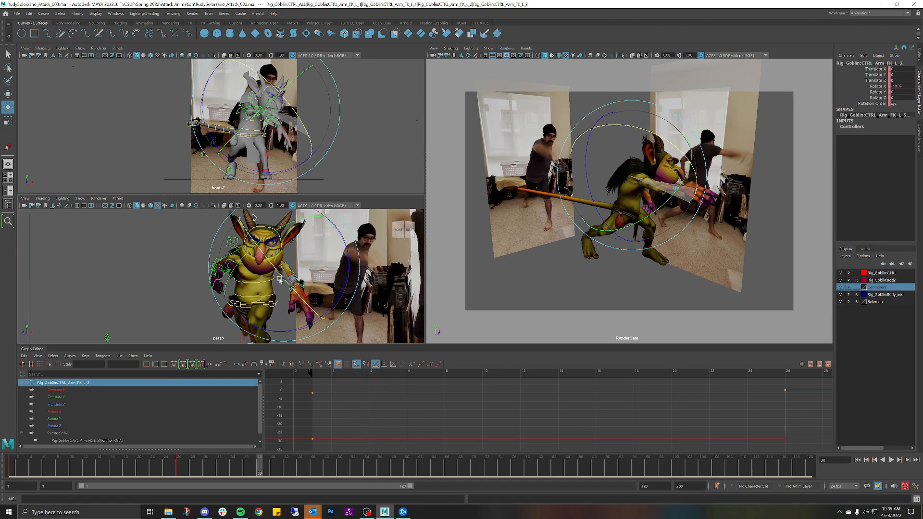
pyautogui.moveTo(279, 280); pyautogui.dragTo(273, 272)
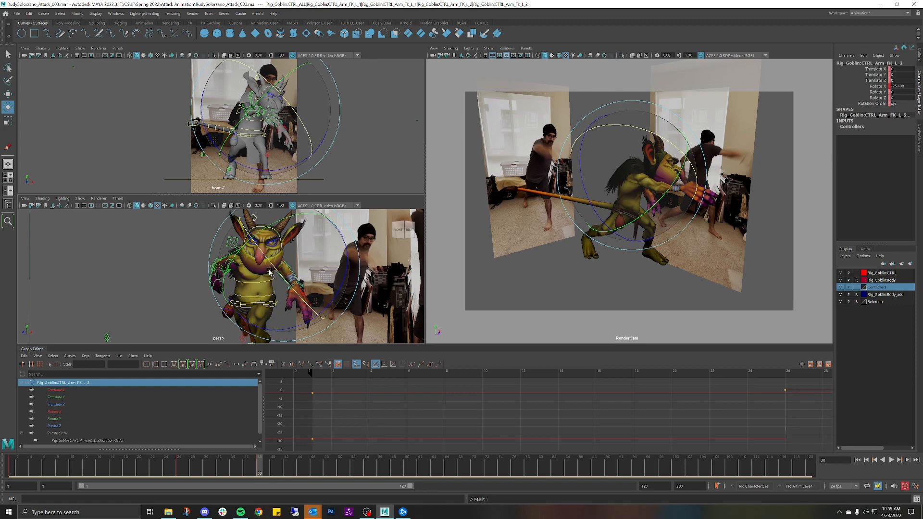
# - Scrub to frame 45, play back the attack to review the left arm's motion, and return to frame 38
pyautogui.moveTo(258, 464); pyautogui.dragTo(307, 475)
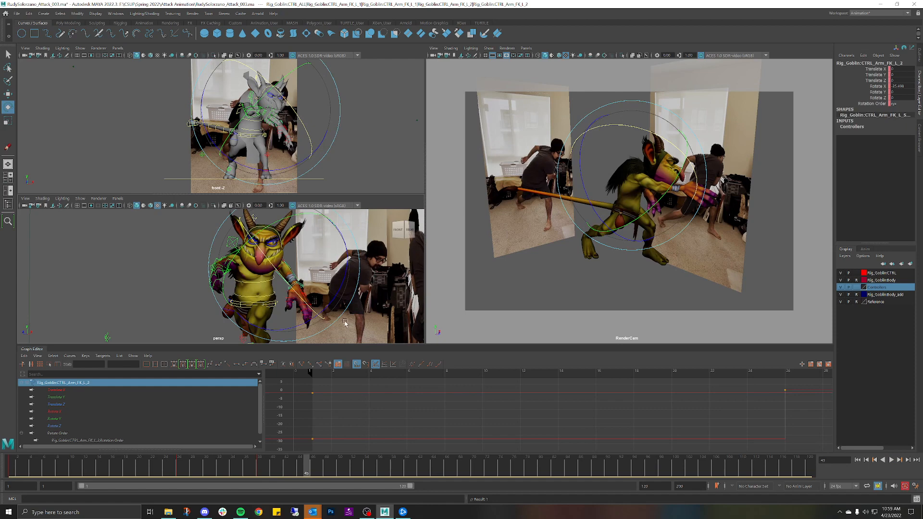
pyautogui.hotkey('alt', 'v')
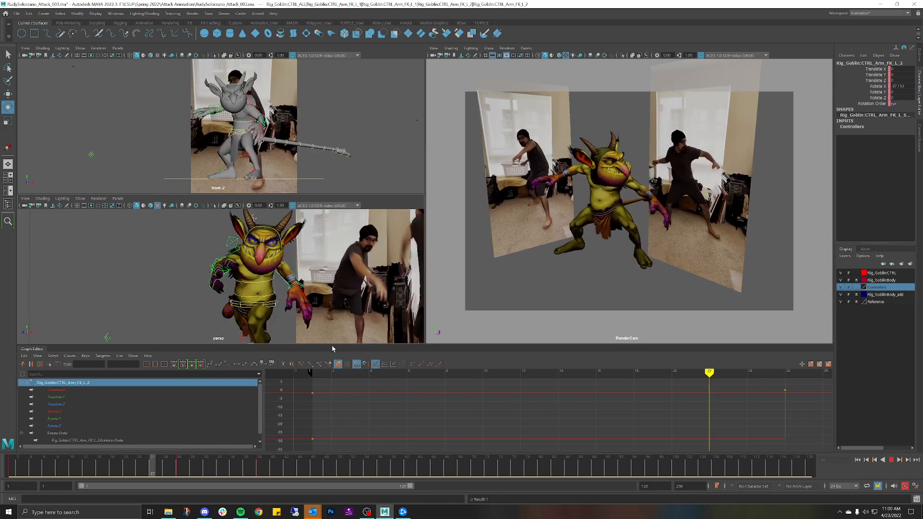
pyautogui.moveTo(270, 465); pyautogui.dragTo(260, 411)
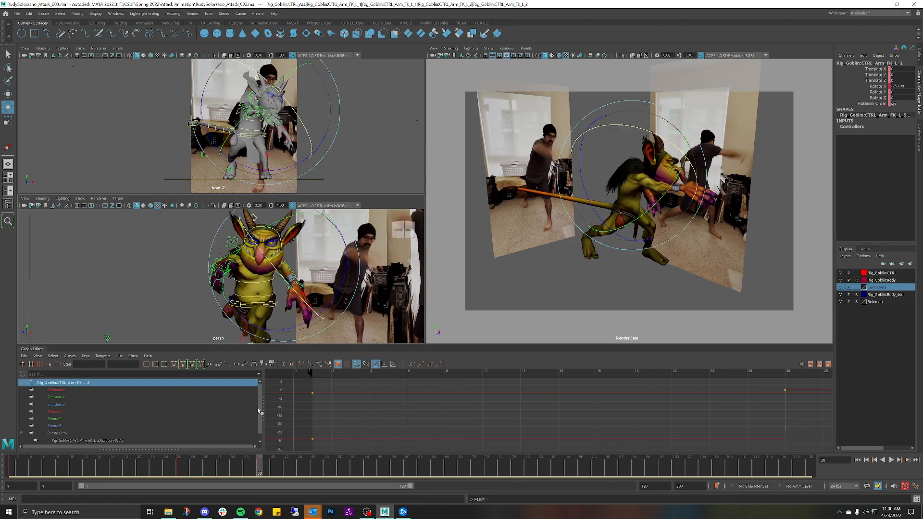
# - Reselect the left upper arm FK control and rotate it to lift the arm farther from the body at frame 38
pyautogui.click(174, 256)
pyautogui.keyDown('alt'); pyautogui.click(314, 97); pyautogui.keyUp('alt')
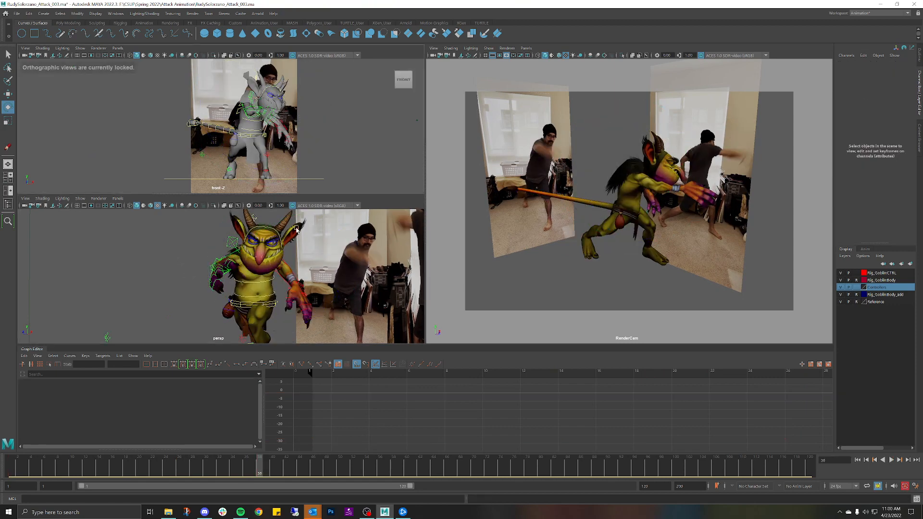
pyautogui.click(285, 262)
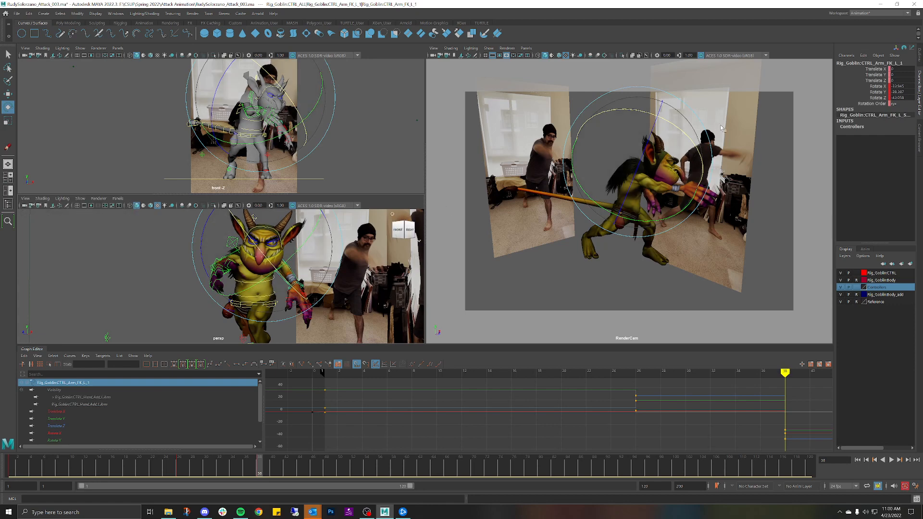
pyautogui.moveTo(710, 138); pyautogui.dragTo(700, 104)
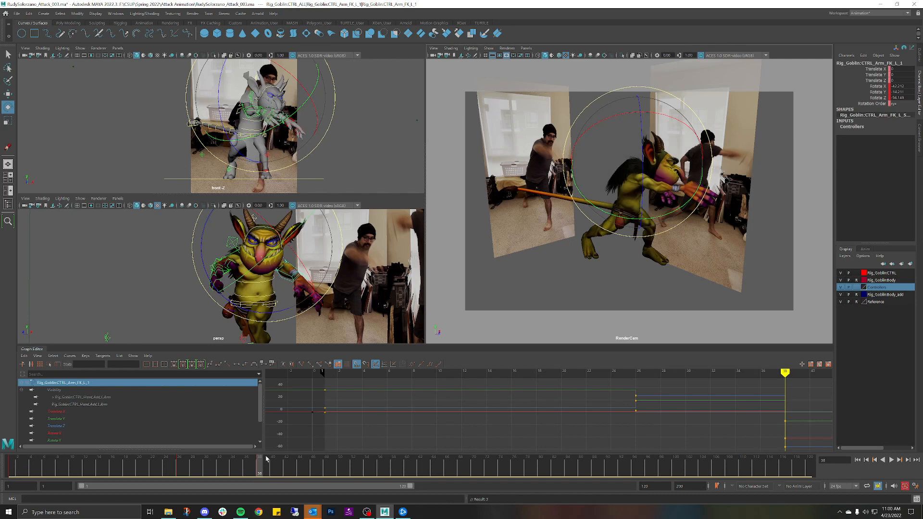
# - Play back the attack to check the raised left arm, return to frame 38, and deselect the arm control
pyautogui.moveTo(261, 458); pyautogui.dragTo(236, 456)
pyautogui.hotkey('alt', 'v')
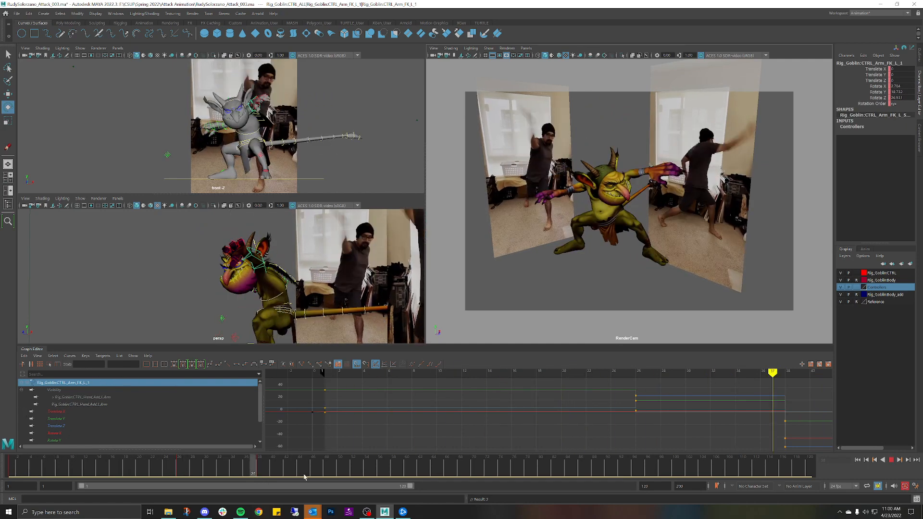
pyautogui.moveTo(272, 463)
pyautogui.mouseDown()
pyautogui.moveTo(194, 445)
pyautogui.moveTo(305, 448)
pyautogui.moveTo(186, 418)
pyautogui.moveTo(269, 423)
pyautogui.moveTo(257, 436)
pyautogui.mouseUp()
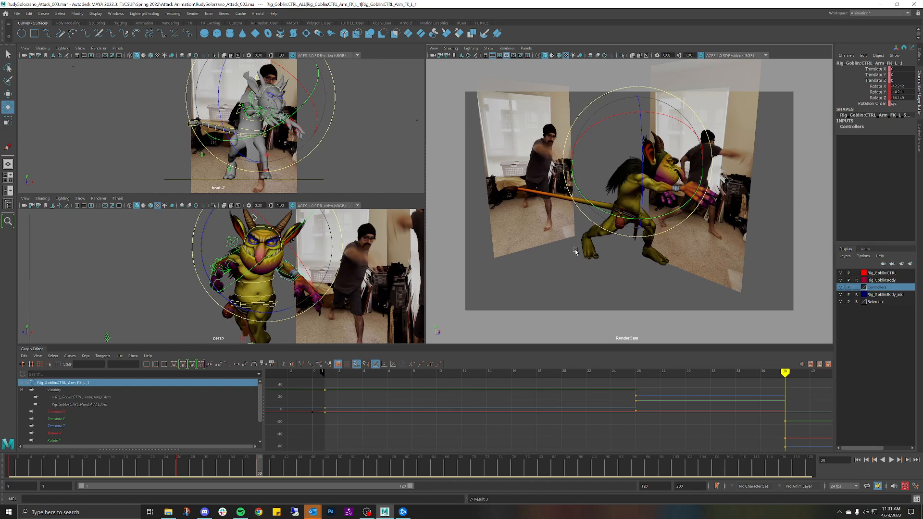
pyautogui.click(620, 257)
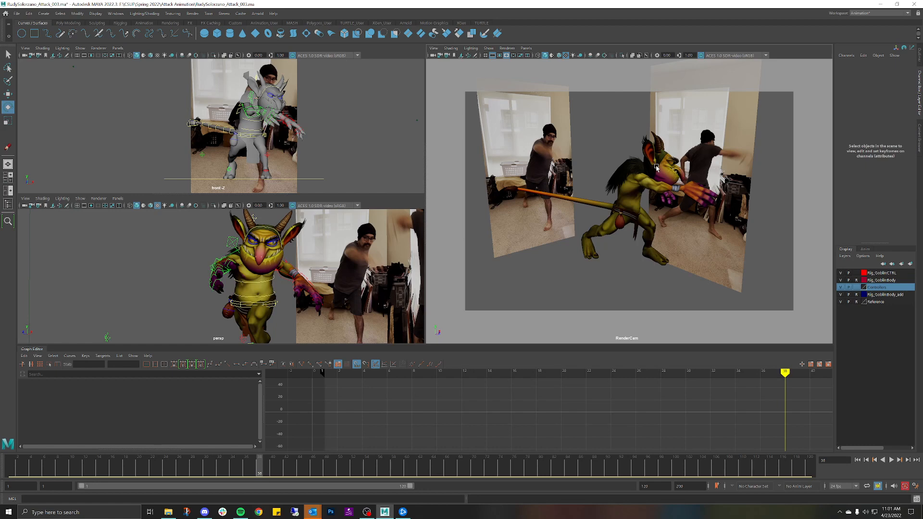
pyautogui.hotkey('alt', 'F2')
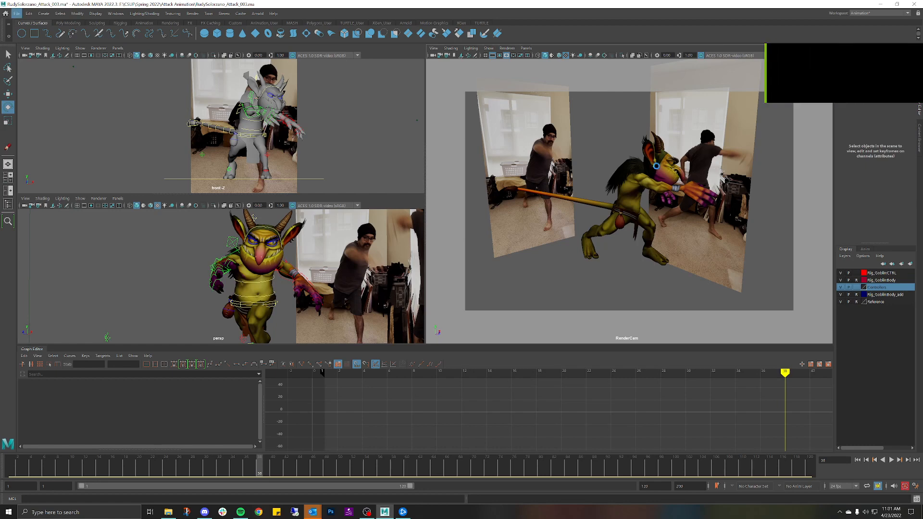